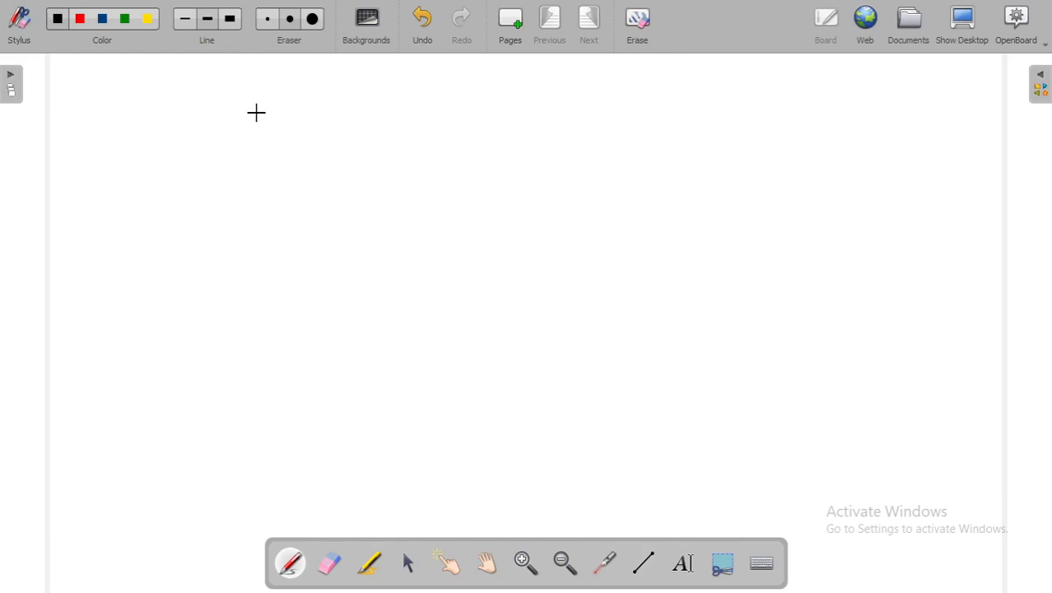
# Handwrite the title "Telnet & SSH Config" in black across the upper part of the blank page.
pyautogui.moveTo(257, 111)
pyautogui.mouseDown()
pyautogui.moveTo(258, 140)
pyautogui.moveTo(277, 112)
pyautogui.moveTo(287, 134)
pyautogui.mouseUp()
pyautogui.moveTo(302, 108)
pyautogui.mouseDown()
pyautogui.moveTo(303, 137)
pyautogui.moveTo(342, 123)
pyautogui.mouseUp()
pyautogui.moveTo(353, 121)
pyautogui.mouseDown()
pyautogui.moveTo(365, 128)
pyautogui.moveTo(414, 98)
pyautogui.moveTo(457, 123)
pyautogui.moveTo(463, 153)
pyautogui.mouseUp()
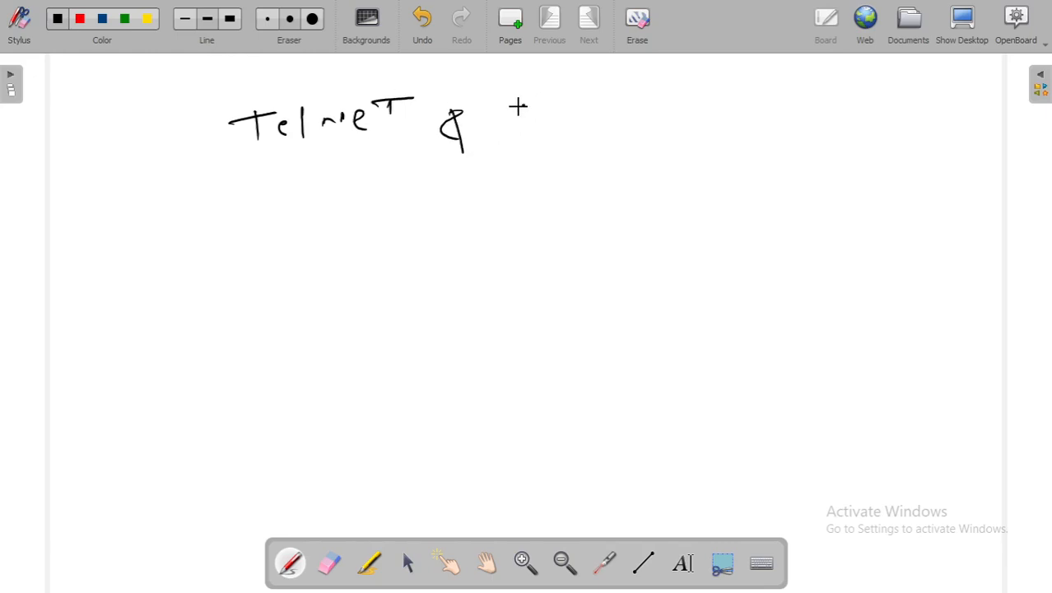
pyautogui.moveTo(529, 111)
pyautogui.mouseDown()
pyautogui.moveTo(504, 139)
pyautogui.moveTo(545, 130)
pyautogui.moveTo(539, 138)
pyautogui.mouseUp()
pyautogui.moveTo(573, 107); pyautogui.dragTo(573, 136)
pyautogui.moveTo(571, 125)
pyautogui.mouseDown()
pyautogui.moveTo(603, 118)
pyautogui.moveTo(596, 144)
pyautogui.mouseUp()
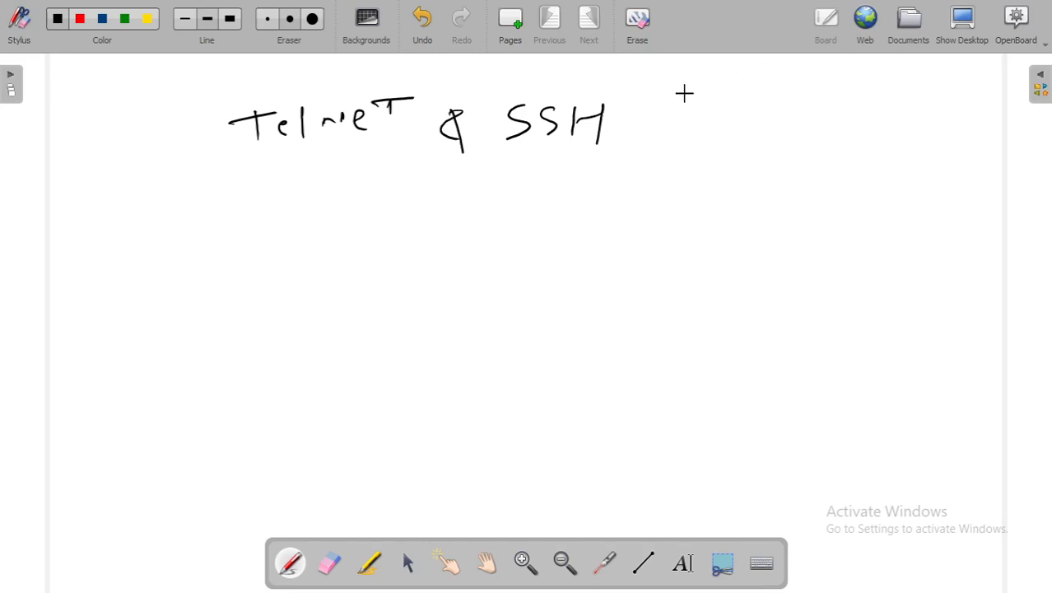
pyautogui.moveTo(682, 111)
pyautogui.mouseDown()
pyautogui.moveTo(683, 134)
pyautogui.moveTo(721, 115)
pyautogui.moveTo(743, 140)
pyautogui.mouseUp()
pyautogui.moveTo(744, 120)
pyautogui.mouseDown()
pyautogui.moveTo(759, 95)
pyautogui.moveTo(746, 137)
pyautogui.mouseUp()
pyautogui.moveTo(736, 126); pyautogui.dragTo(777, 115)
pyautogui.moveTo(775, 111)
pyautogui.mouseDown()
pyautogui.moveTo(774, 128)
pyautogui.moveTo(777, 108)
pyautogui.mouseUp()
pyautogui.moveTo(800, 108)
pyautogui.mouseDown()
pyautogui.moveTo(785, 115)
pyautogui.moveTo(801, 107)
pyautogui.moveTo(781, 150)
pyautogui.mouseUp()
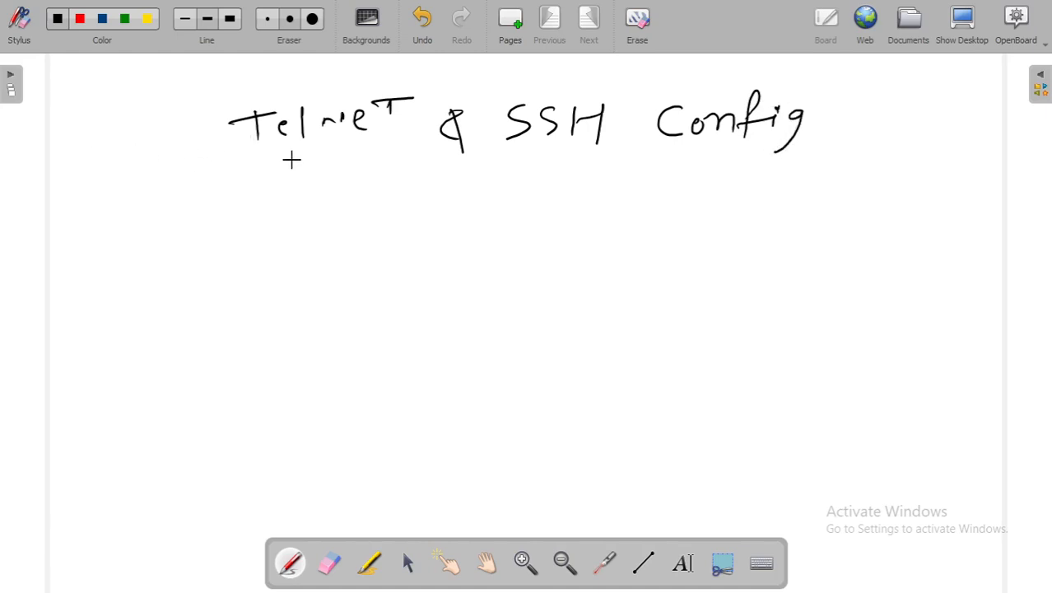
# Rework the N and T of Telnet into clearer capitals and underline both Telnet and SSH in the title.
pyautogui.moveTo(332, 116); pyautogui.dragTo(315, 146)
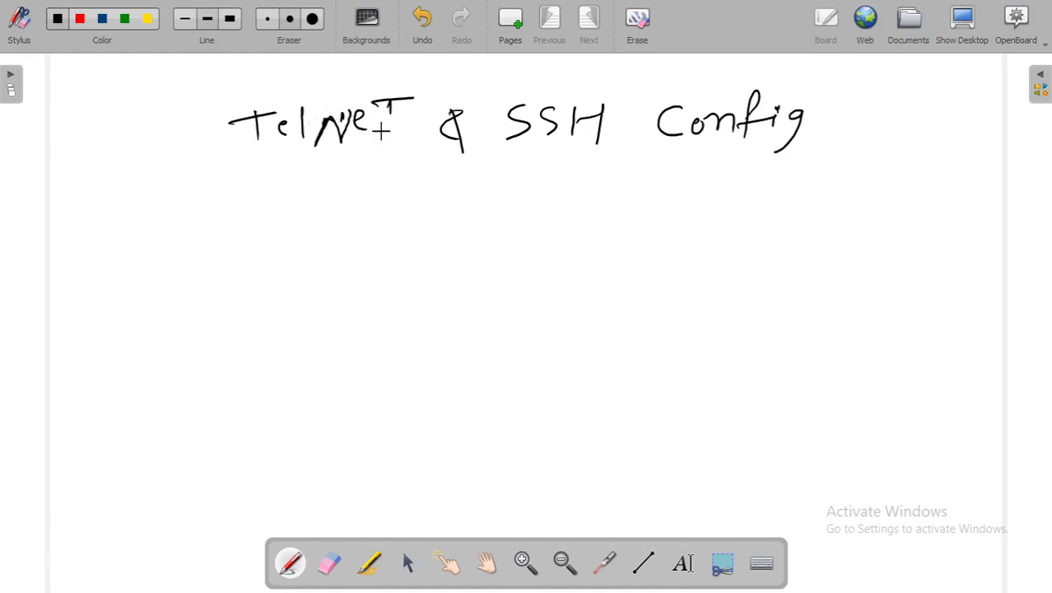
pyautogui.moveTo(389, 100); pyautogui.dragTo(385, 146)
pyautogui.moveTo(253, 172); pyautogui.dragTo(388, 167)
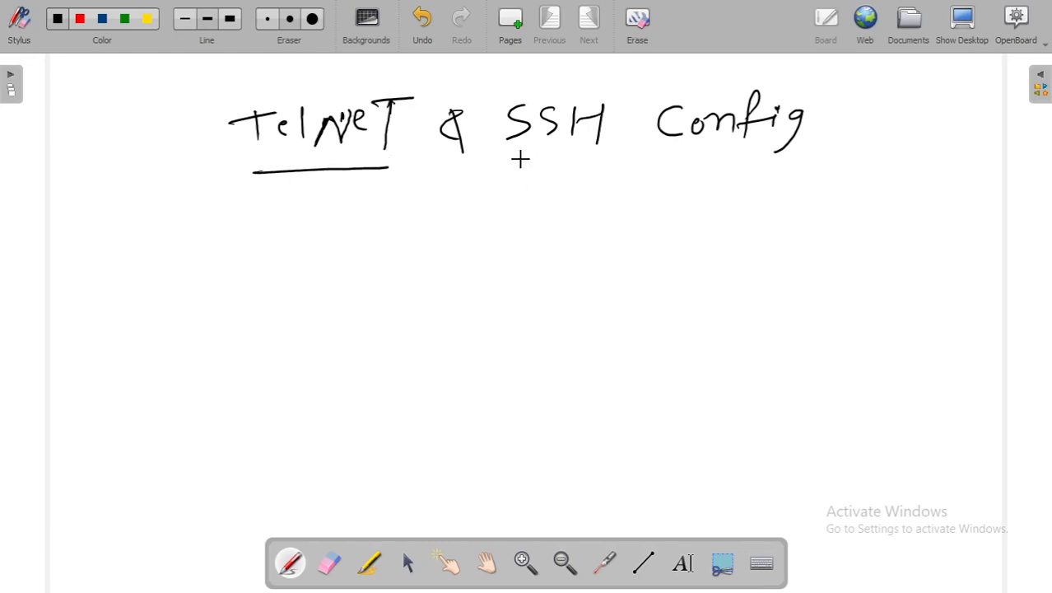
pyautogui.moveTo(506, 158); pyautogui.dragTo(591, 157)
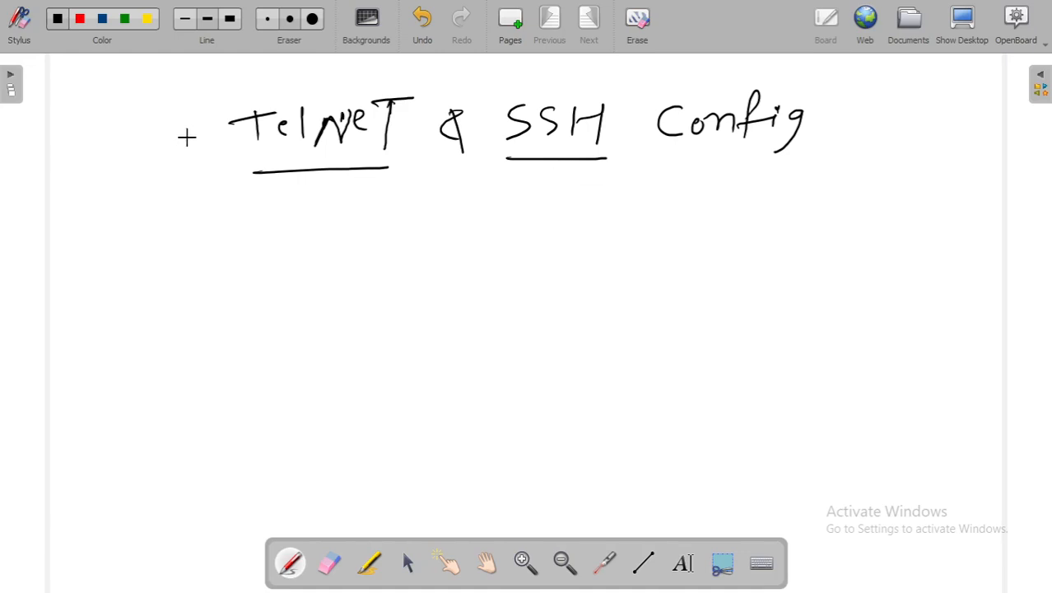
# Draw a vertical divider below the title and write row 1 with "Port 23" under Telnet and "Port 22" under SSH.
pyautogui.moveTo(457, 164); pyautogui.dragTo(457, 463)
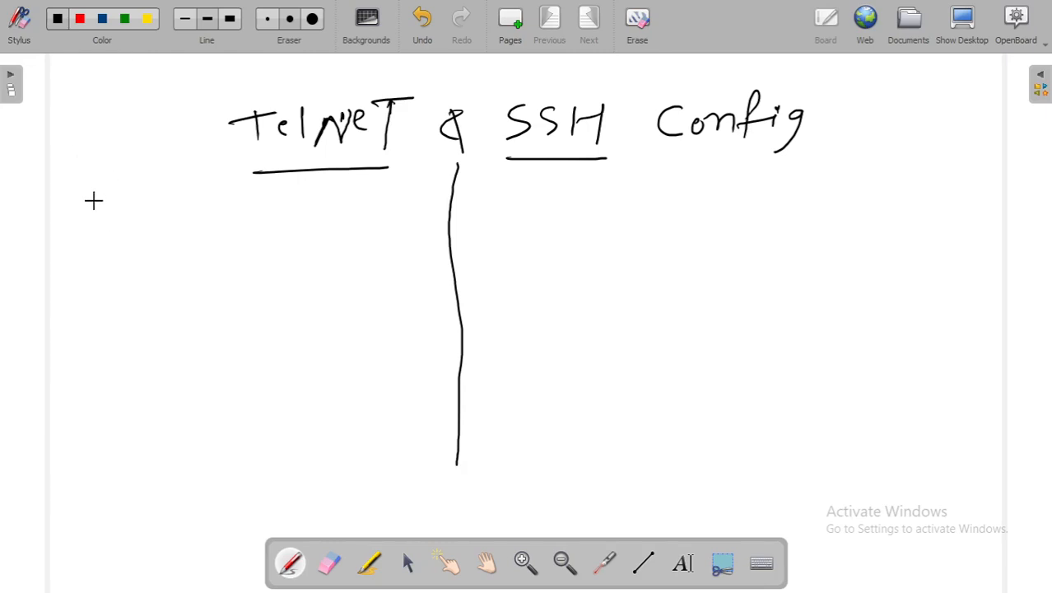
pyautogui.moveTo(88, 209)
pyautogui.mouseDown()
pyautogui.moveTo(105, 208)
pyautogui.moveTo(90, 196)
pyautogui.mouseUp()
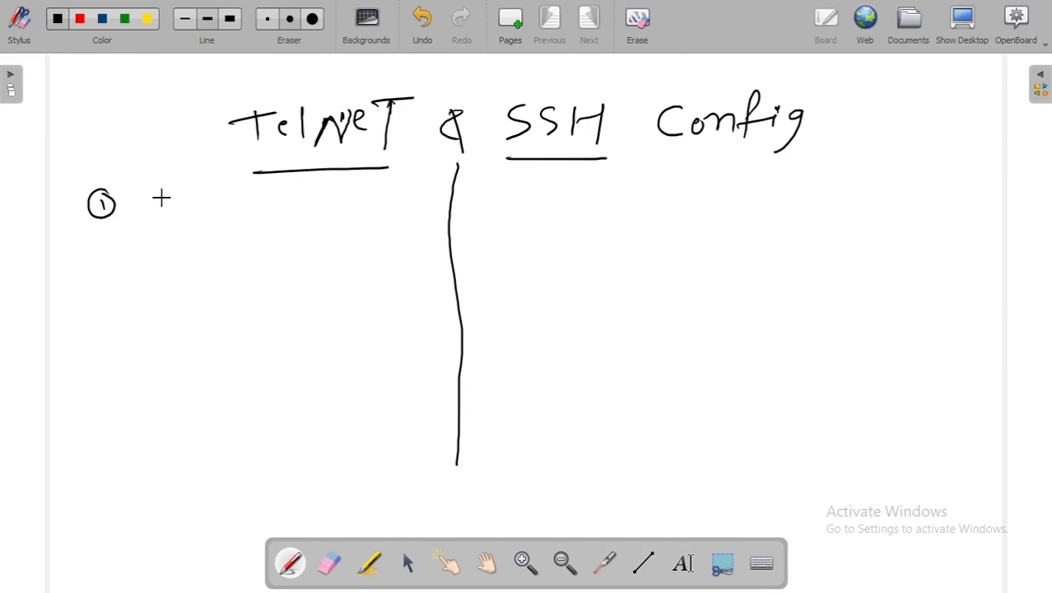
pyautogui.moveTo(160, 197)
pyautogui.mouseDown()
pyautogui.moveTo(160, 215)
pyautogui.moveTo(190, 215)
pyautogui.moveTo(206, 202)
pyautogui.moveTo(220, 218)
pyautogui.moveTo(242, 200)
pyautogui.moveTo(293, 218)
pyautogui.moveTo(312, 197)
pyautogui.moveTo(295, 217)
pyautogui.moveTo(327, 209)
pyautogui.mouseUp()
pyautogui.hotkey('ctrl', 'z')
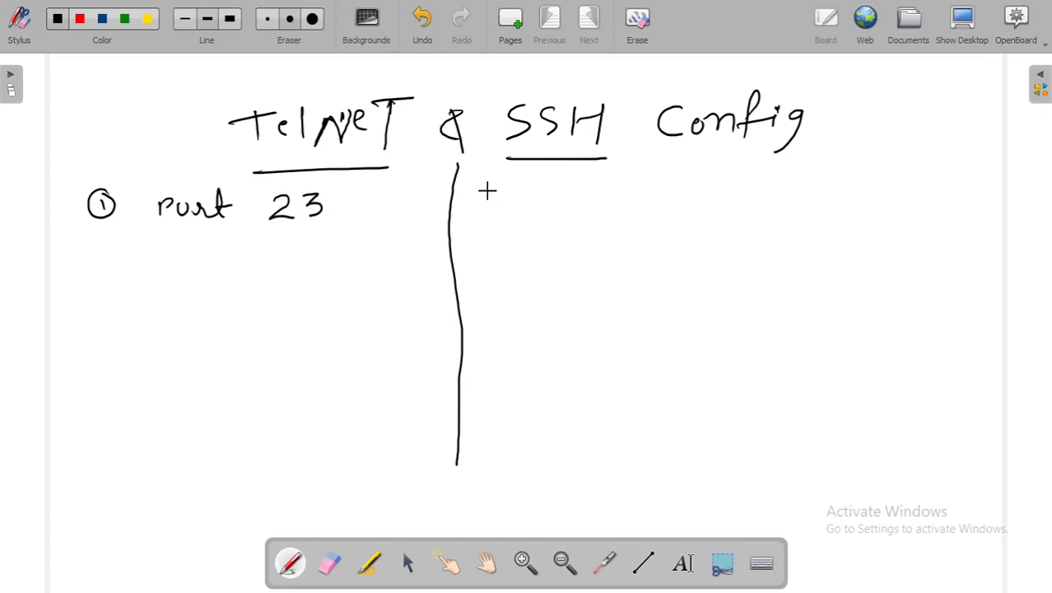
pyautogui.moveTo(494, 206)
pyautogui.mouseDown()
pyautogui.moveTo(543, 216)
pyautogui.moveTo(557, 204)
pyautogui.moveTo(619, 219)
pyautogui.mouseUp()
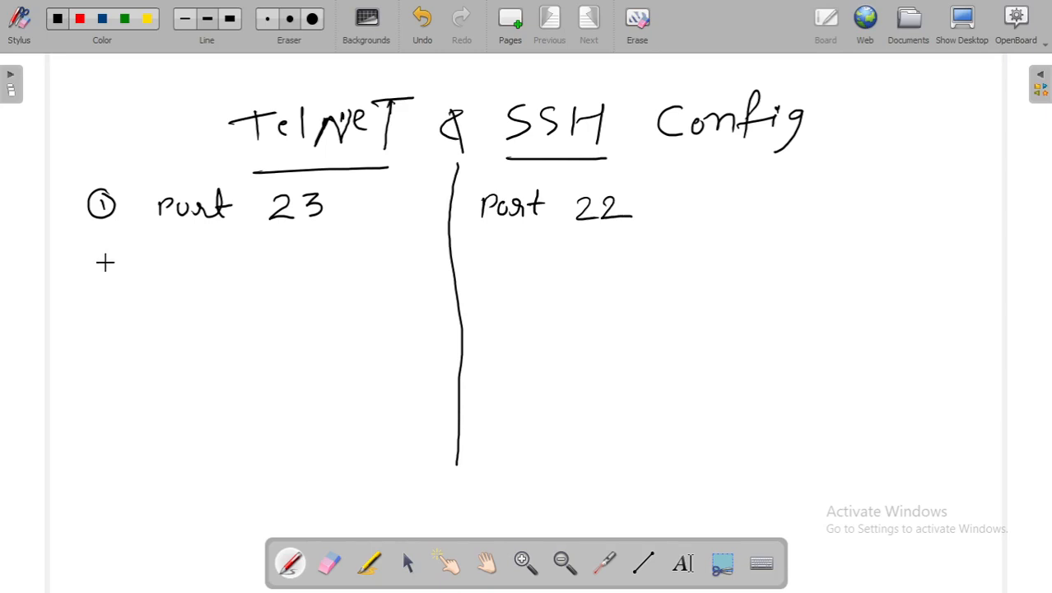
# Write row 2 with a circled 2, "Not sec" in the Telnet column and "sec" in the SSH column.
pyautogui.moveTo(104, 261)
pyautogui.mouseDown()
pyautogui.moveTo(113, 272)
pyautogui.moveTo(121, 258)
pyautogui.mouseUp()
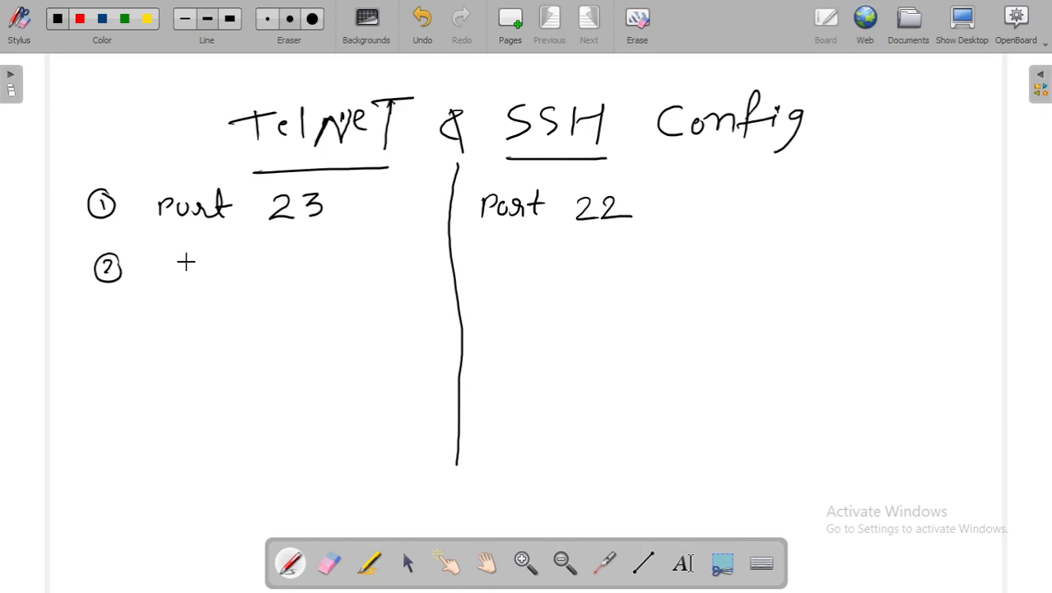
pyautogui.moveTo(183, 269)
pyautogui.mouseDown()
pyautogui.moveTo(247, 255)
pyautogui.moveTo(317, 261)
pyautogui.mouseUp()
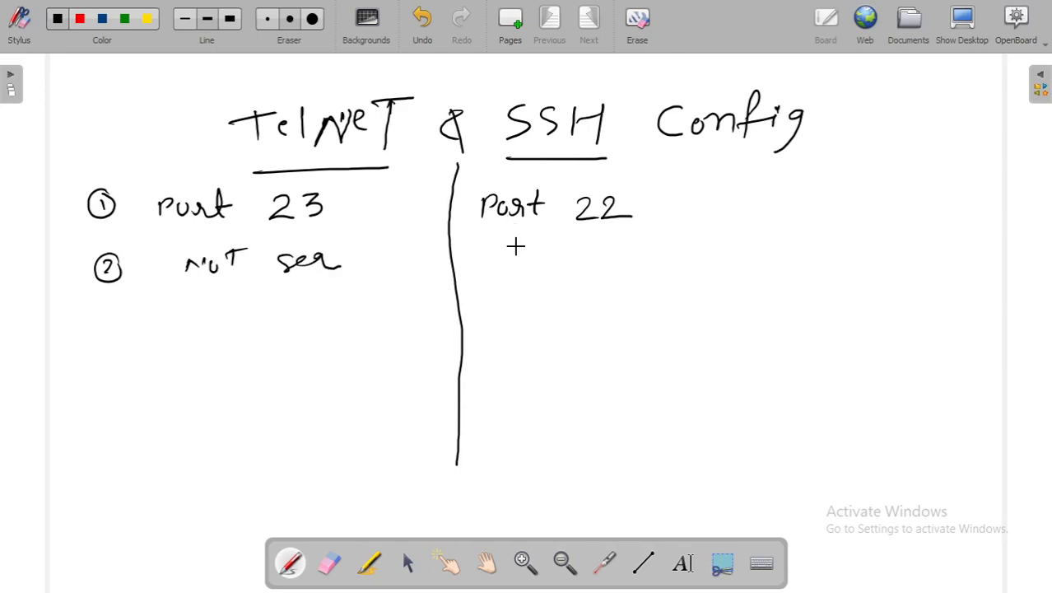
pyautogui.moveTo(517, 245); pyautogui.dragTo(510, 260)
pyautogui.moveTo(531, 247); pyautogui.dragTo(583, 244)
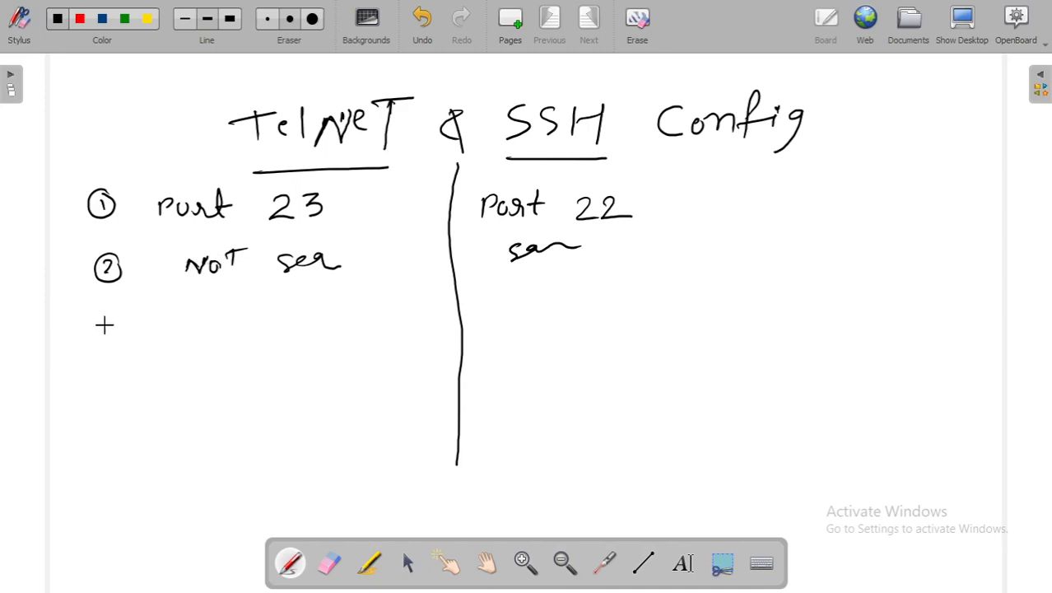
# Write row 3 with a circled 3, "Priv Net" in the Telnet column and "Pub Net" in the SSH column.
pyautogui.moveTo(104, 314)
pyautogui.mouseDown()
pyautogui.moveTo(111, 333)
pyautogui.moveTo(117, 313)
pyautogui.mouseUp()
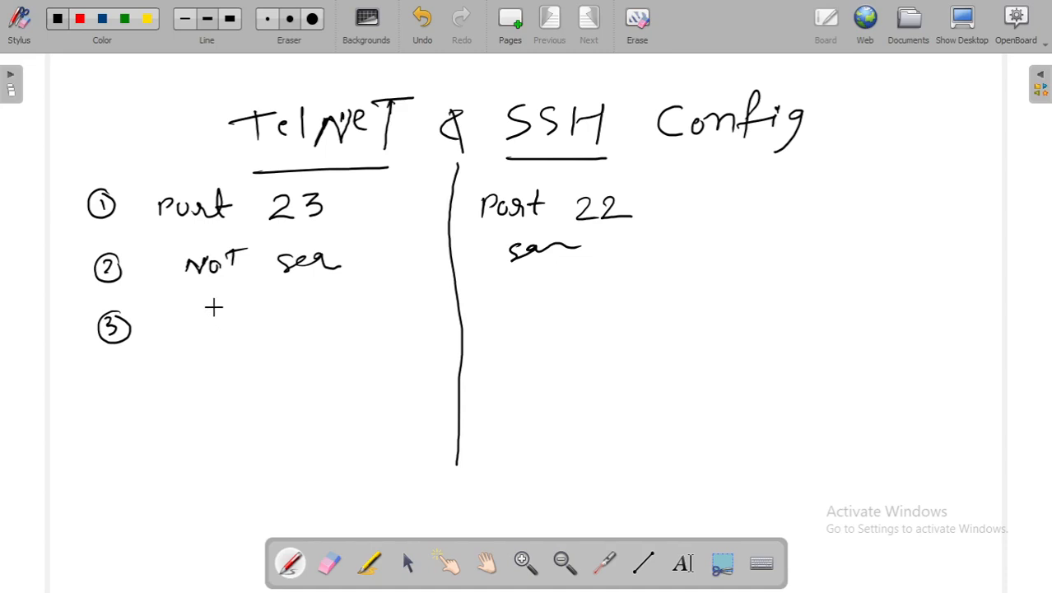
pyautogui.moveTo(203, 317)
pyautogui.mouseDown()
pyautogui.moveTo(204, 326)
pyautogui.moveTo(231, 326)
pyautogui.moveTo(243, 306)
pyautogui.moveTo(352, 311)
pyautogui.mouseUp()
pyautogui.moveTo(368, 322)
pyautogui.mouseDown()
pyautogui.moveTo(370, 297)
pyautogui.moveTo(392, 291)
pyautogui.mouseUp()
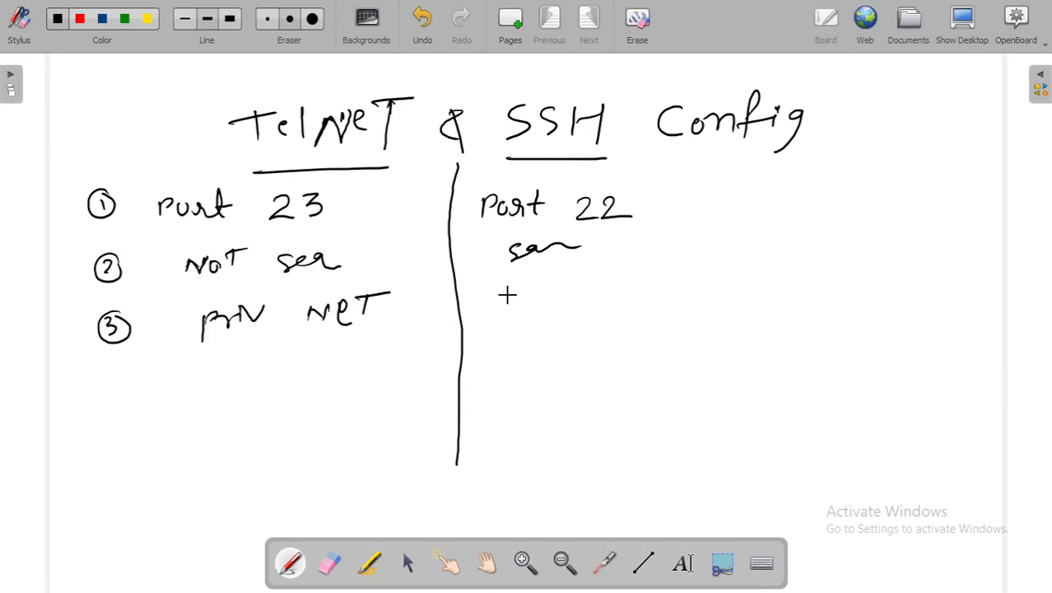
pyautogui.moveTo(507, 291); pyautogui.dragTo(505, 331)
pyautogui.moveTo(509, 296)
pyautogui.mouseDown()
pyautogui.moveTo(543, 319)
pyautogui.moveTo(624, 288)
pyautogui.moveTo(644, 318)
pyautogui.moveTo(676, 282)
pyautogui.mouseUp()
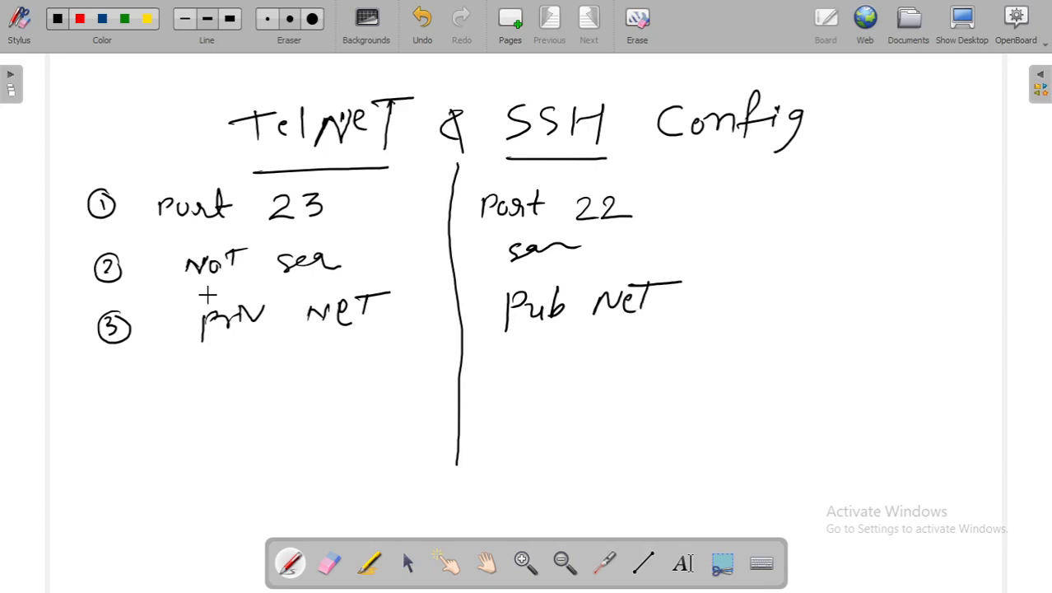
# Erase the word "Priv" in row 3 of the Telnet column and rewrite it more legibly.
pyautogui.click(232, 293)
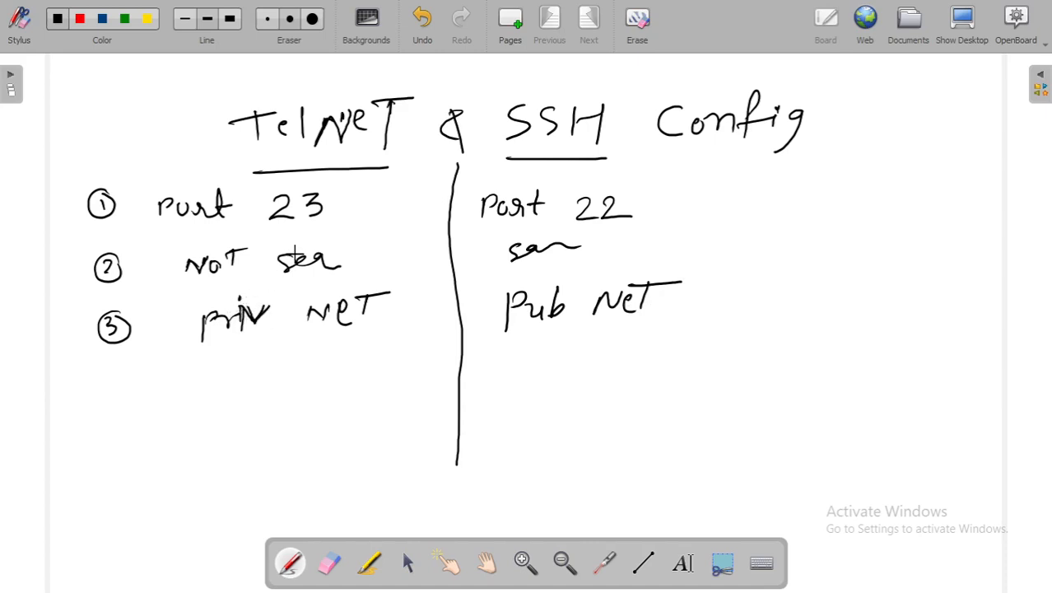
pyautogui.click(330, 566)
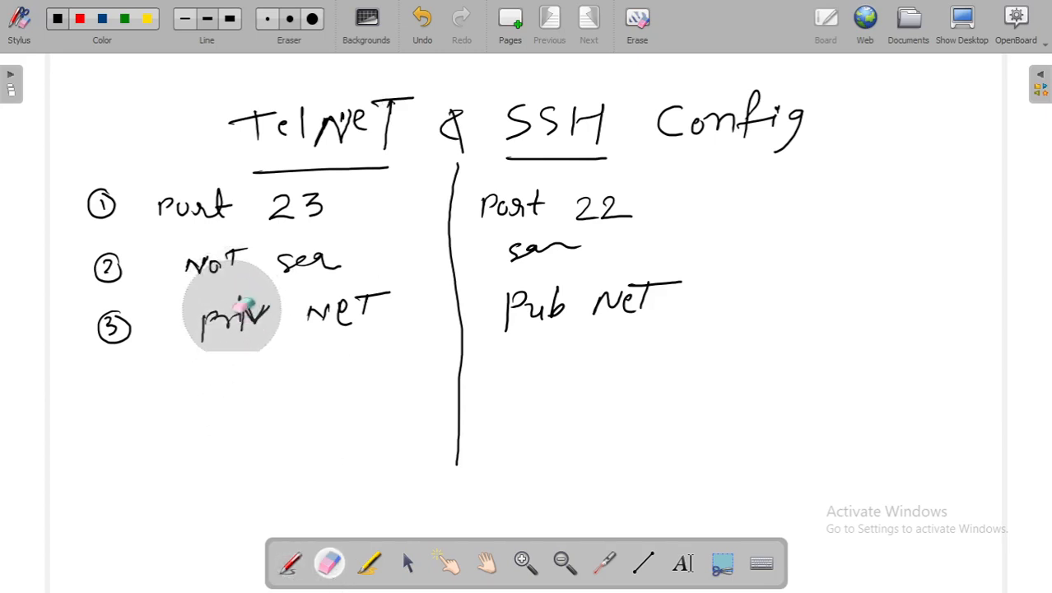
pyautogui.moveTo(247, 311)
pyautogui.mouseDown()
pyautogui.moveTo(234, 321)
pyautogui.moveTo(240, 334)
pyautogui.moveTo(255, 331)
pyautogui.mouseUp()
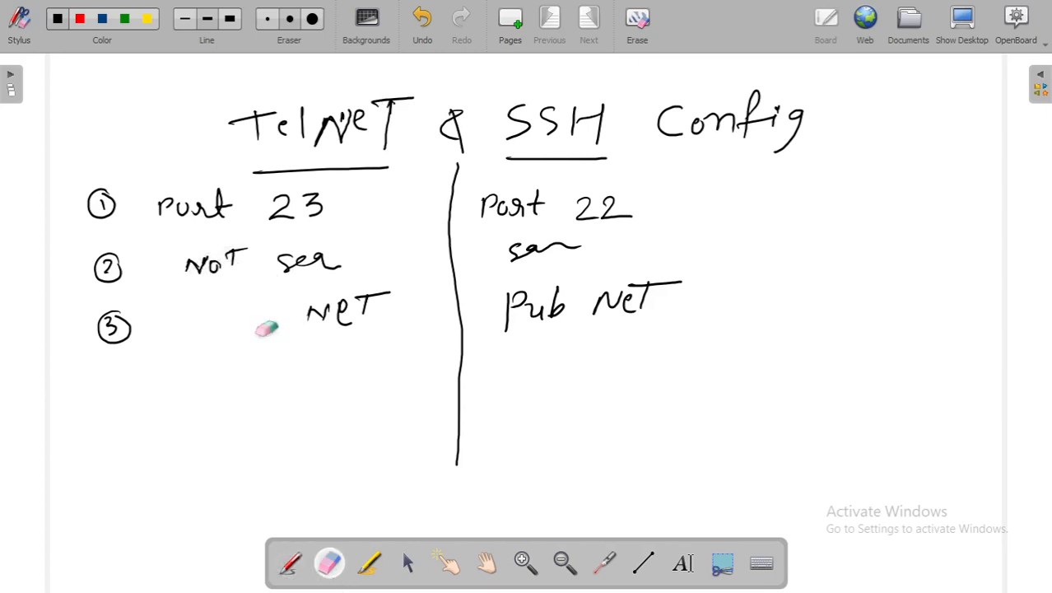
pyautogui.click(293, 565)
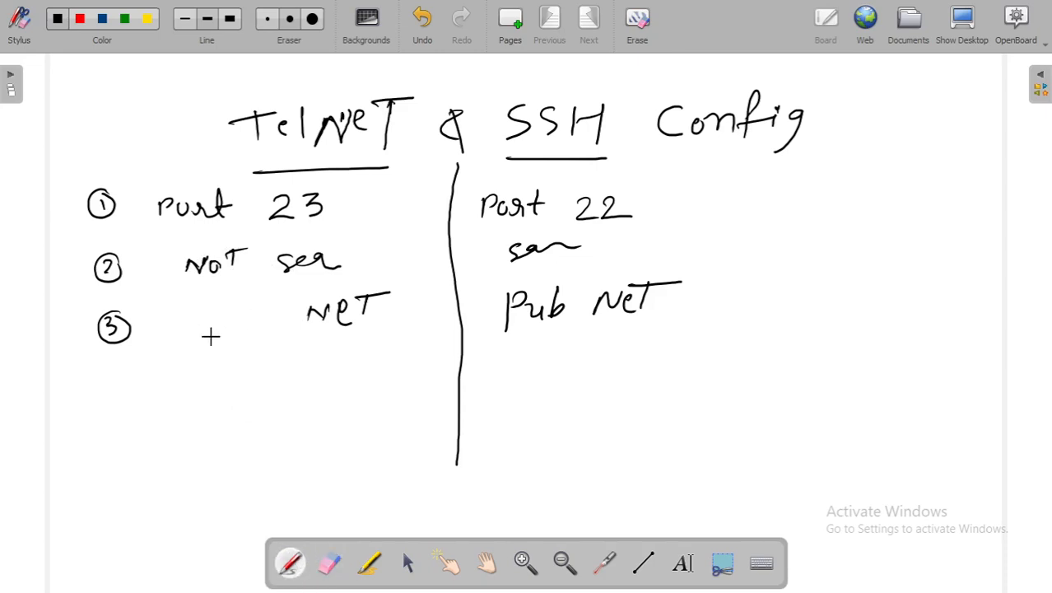
pyautogui.moveTo(200, 318)
pyautogui.mouseDown()
pyautogui.moveTo(203, 330)
pyautogui.moveTo(225, 316)
pyautogui.moveTo(263, 328)
pyautogui.mouseUp()
pyautogui.moveTo(249, 317)
pyautogui.mouseDown()
pyautogui.moveTo(248, 339)
pyautogui.moveTo(275, 311)
pyautogui.mouseUp()
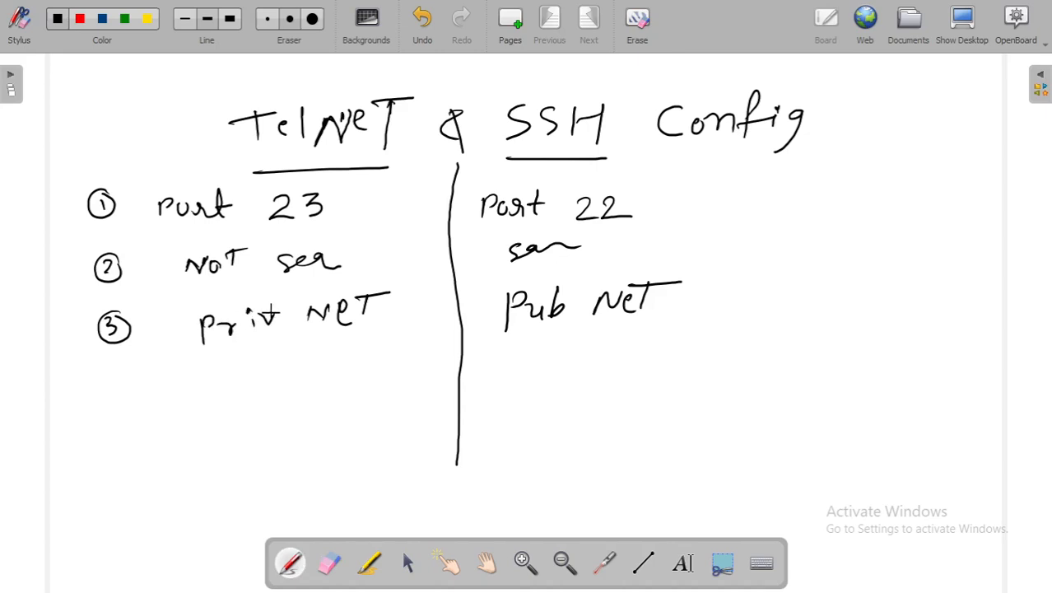
# Write row 4 with a circled 4, "less ban" in the Telnet column and "High ban" in the SSH column.
pyautogui.moveTo(115, 377); pyautogui.dragTo(125, 398)
pyautogui.moveTo(119, 383)
pyautogui.mouseDown()
pyautogui.moveTo(120, 410)
pyautogui.moveTo(94, 403)
pyautogui.moveTo(122, 374)
pyautogui.mouseUp()
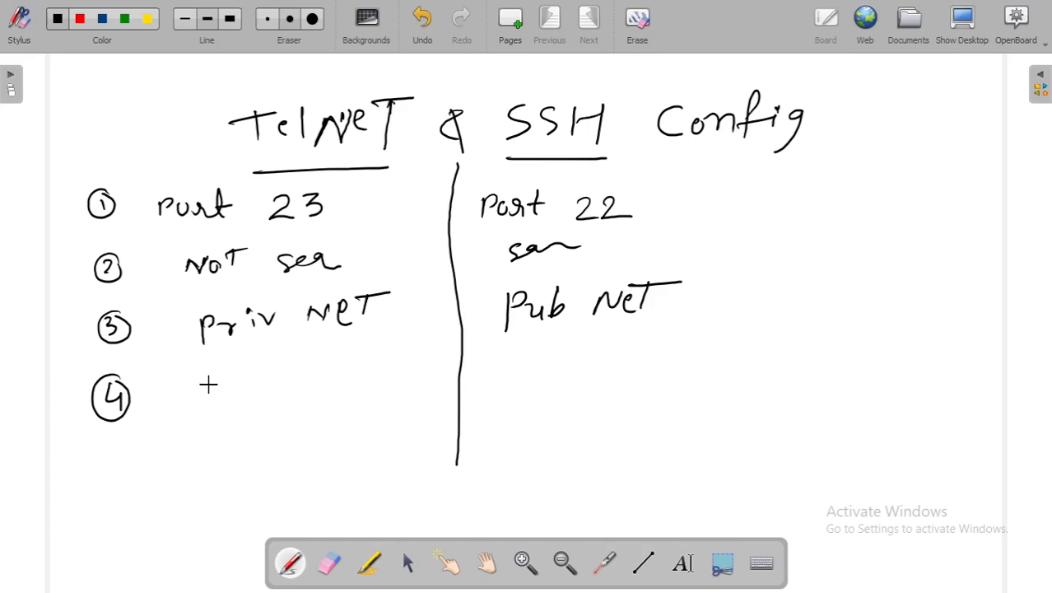
pyautogui.moveTo(220, 400); pyautogui.dragTo(251, 402)
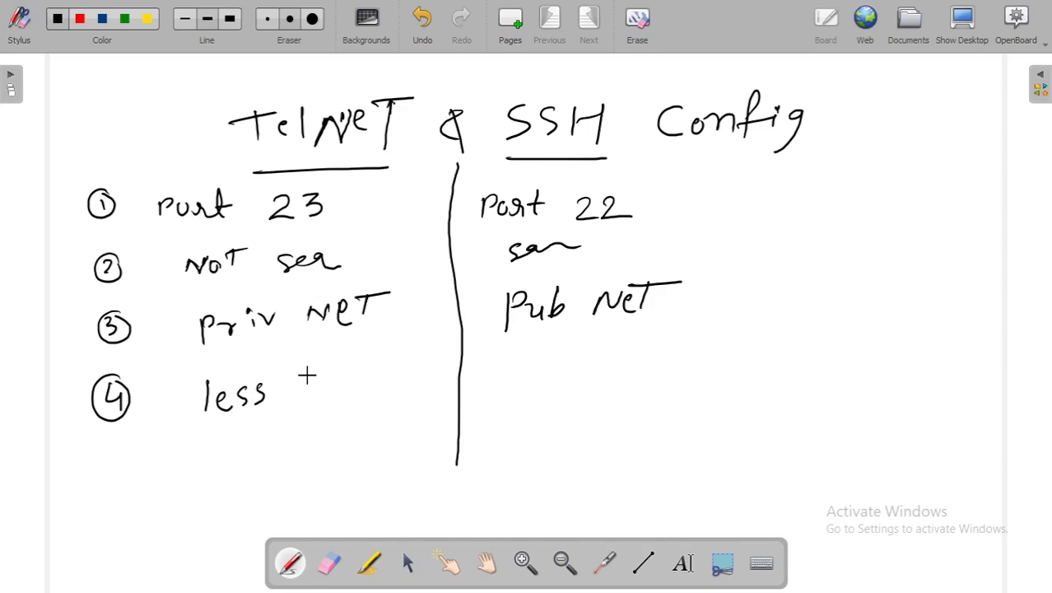
pyautogui.moveTo(305, 375)
pyautogui.mouseDown()
pyautogui.moveTo(319, 398)
pyautogui.moveTo(335, 387)
pyautogui.moveTo(360, 392)
pyautogui.mouseUp()
pyautogui.moveTo(511, 368)
pyautogui.mouseDown()
pyautogui.moveTo(511, 396)
pyautogui.moveTo(545, 387)
pyautogui.mouseUp()
pyautogui.moveTo(555, 362); pyautogui.dragTo(557, 391)
pyautogui.moveTo(578, 357)
pyautogui.mouseDown()
pyautogui.moveTo(578, 379)
pyautogui.moveTo(594, 380)
pyautogui.mouseUp()
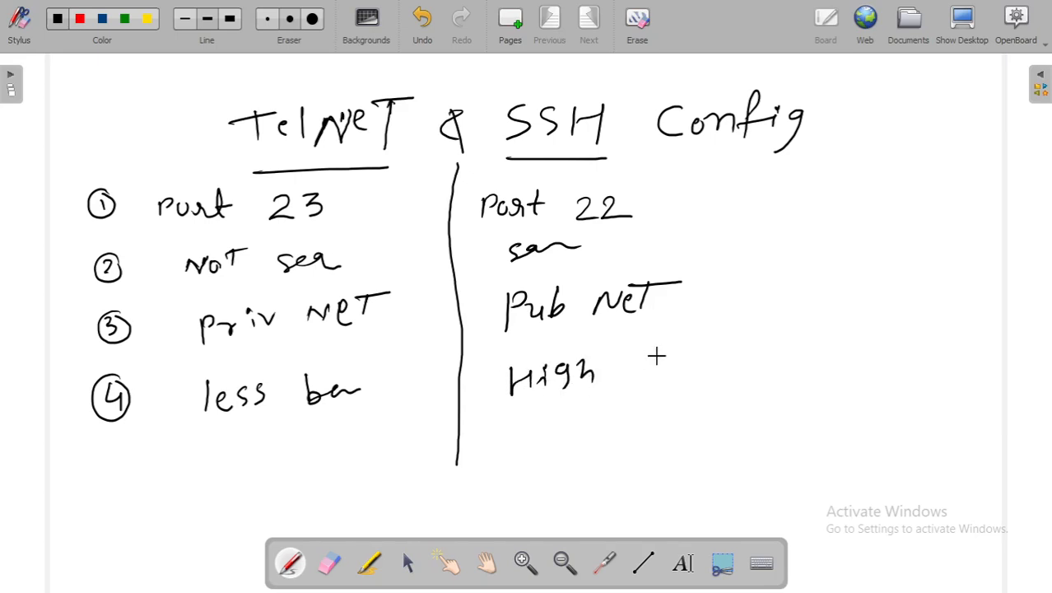
pyautogui.moveTo(640, 349)
pyautogui.mouseDown()
pyautogui.moveTo(651, 376)
pyautogui.moveTo(705, 374)
pyautogui.mouseUp()
pyautogui.moveTo(706, 358); pyautogui.dragTo(706, 377)
pyautogui.moveTo(699, 367); pyautogui.dragTo(714, 366)
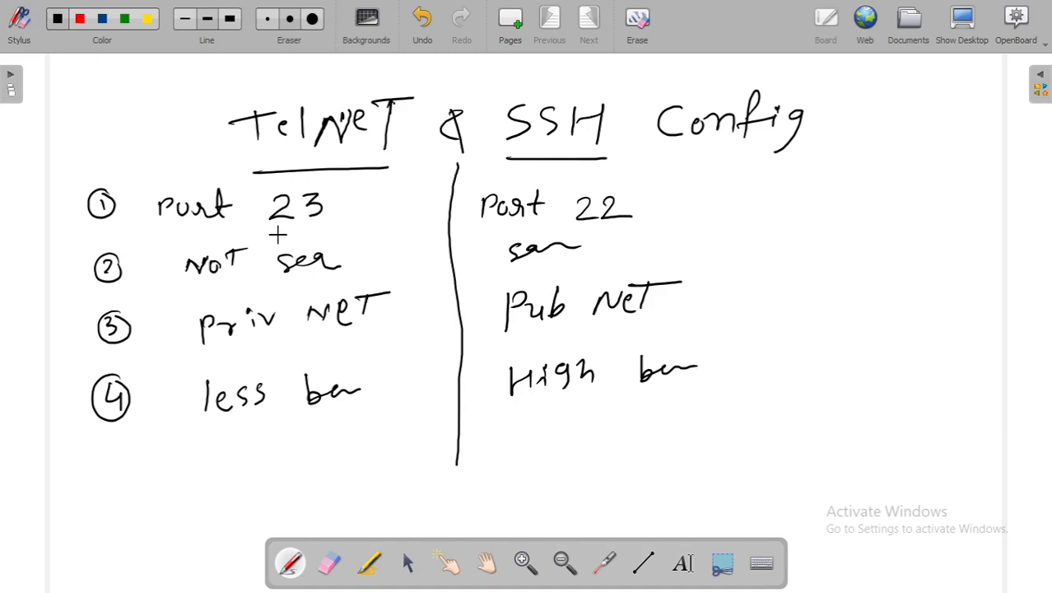
# Underline the port numbers 23 and 22 in row 1.
pyautogui.moveTo(268, 230); pyautogui.dragTo(323, 227)
pyautogui.moveTo(562, 231); pyautogui.dragTo(634, 234)
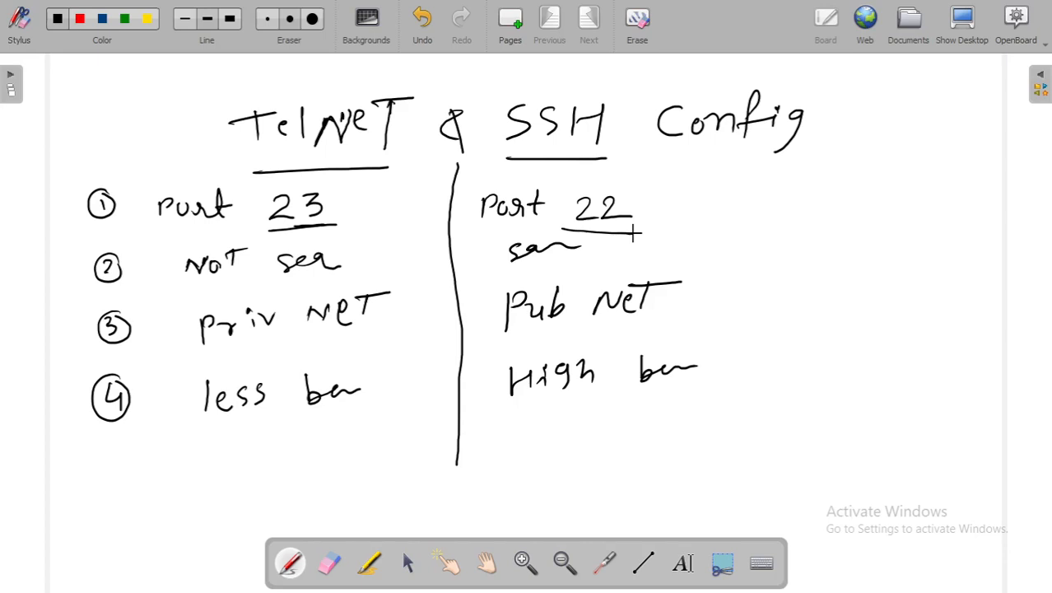
pyautogui.hotkey('alt', 'Tab')
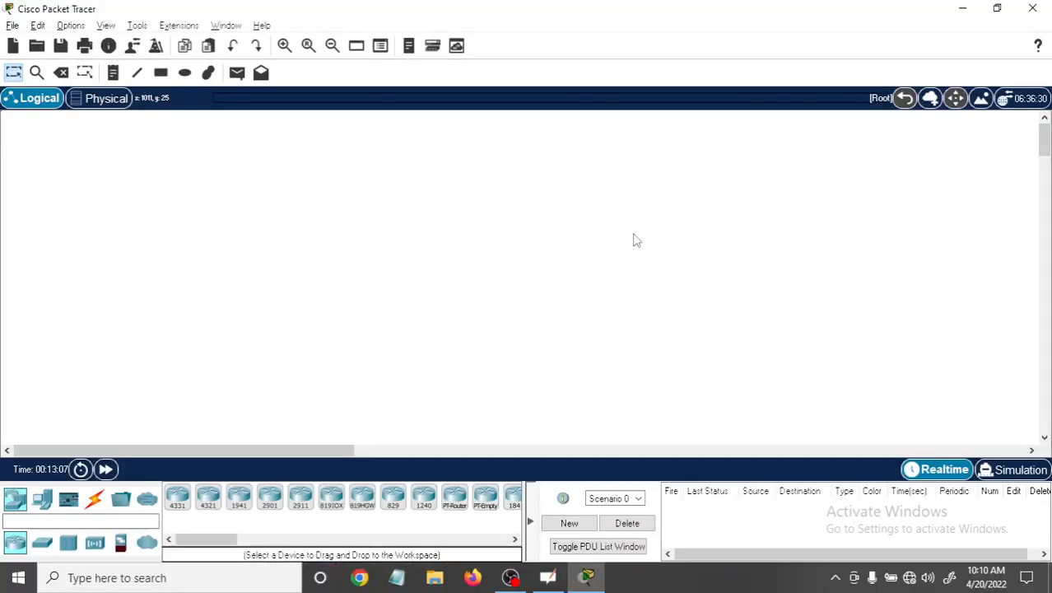
pyautogui.hotkey('alt', 'Tab')
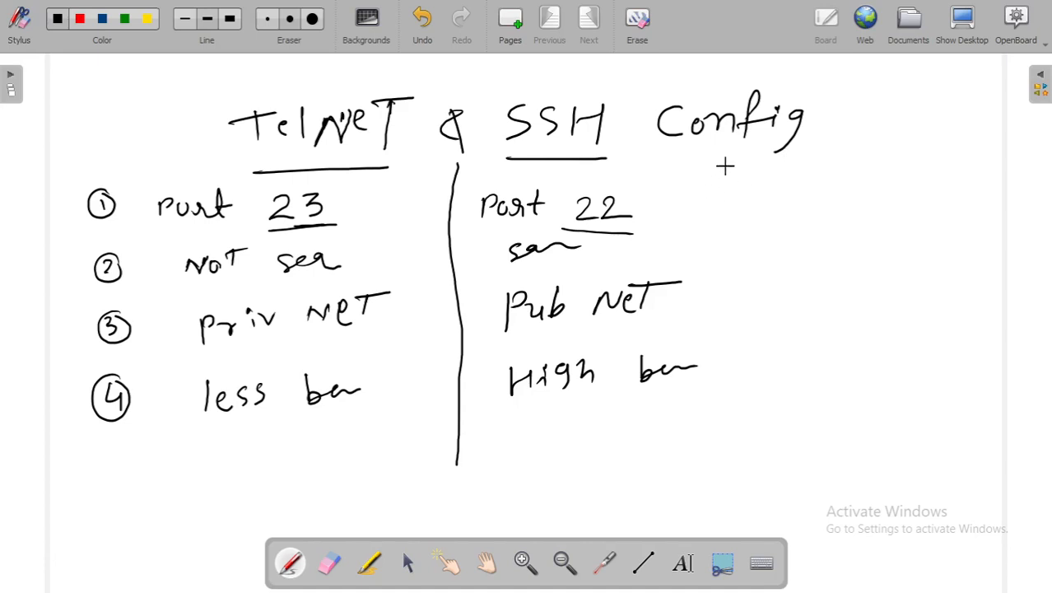
# Write "key RSA" beneath Config, underline and box RSA, and draw three arrows pointing down from the box.
pyautogui.moveTo(730, 170)
pyautogui.mouseDown()
pyautogui.moveTo(730, 197)
pyautogui.moveTo(777, 191)
pyautogui.moveTo(764, 216)
pyautogui.mouseUp()
pyautogui.click(794, 206)
pyautogui.moveTo(815, 179)
pyautogui.mouseDown()
pyautogui.moveTo(876, 185)
pyautogui.moveTo(884, 196)
pyautogui.mouseUp()
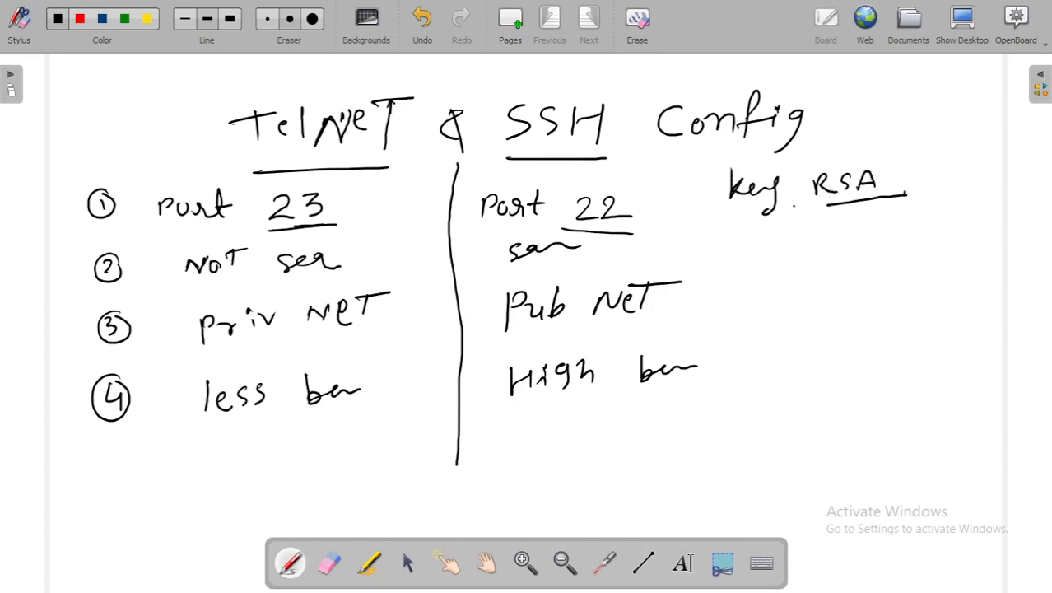
pyautogui.moveTo(901, 159)
pyautogui.mouseDown()
pyautogui.moveTo(810, 155)
pyautogui.moveTo(797, 194)
pyautogui.moveTo(847, 206)
pyautogui.moveTo(803, 245)
pyautogui.moveTo(816, 241)
pyautogui.mouseUp()
pyautogui.moveTo(850, 208); pyautogui.dragTo(854, 239)
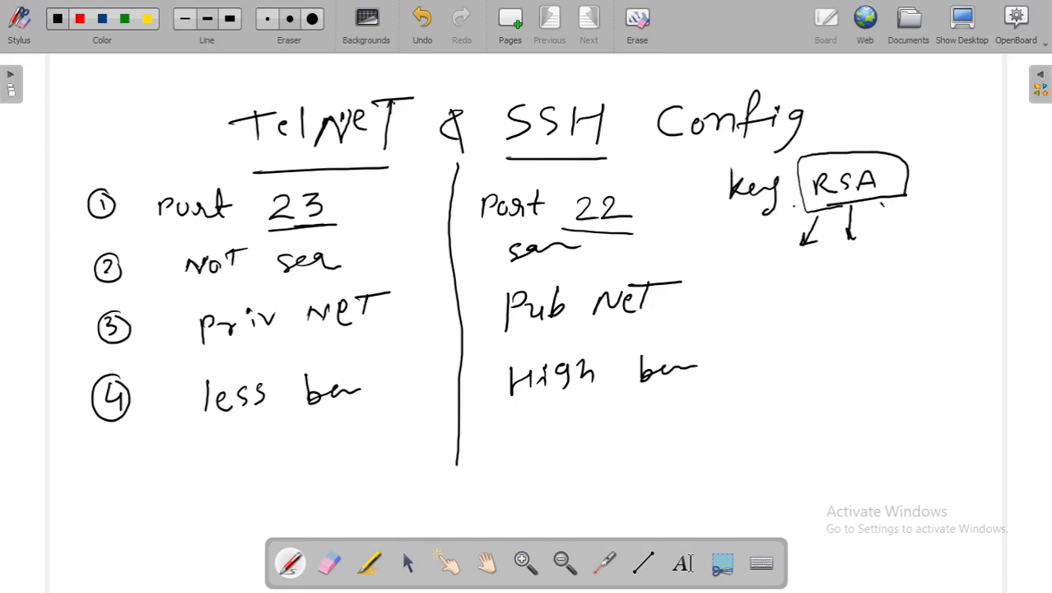
pyautogui.moveTo(882, 203); pyautogui.dragTo(896, 237)
# Add an abbreviated "Remote" entry beneath row 4 in both columns and circle SSH in the title.
pyautogui.moveTo(214, 449); pyautogui.dragTo(257, 464)
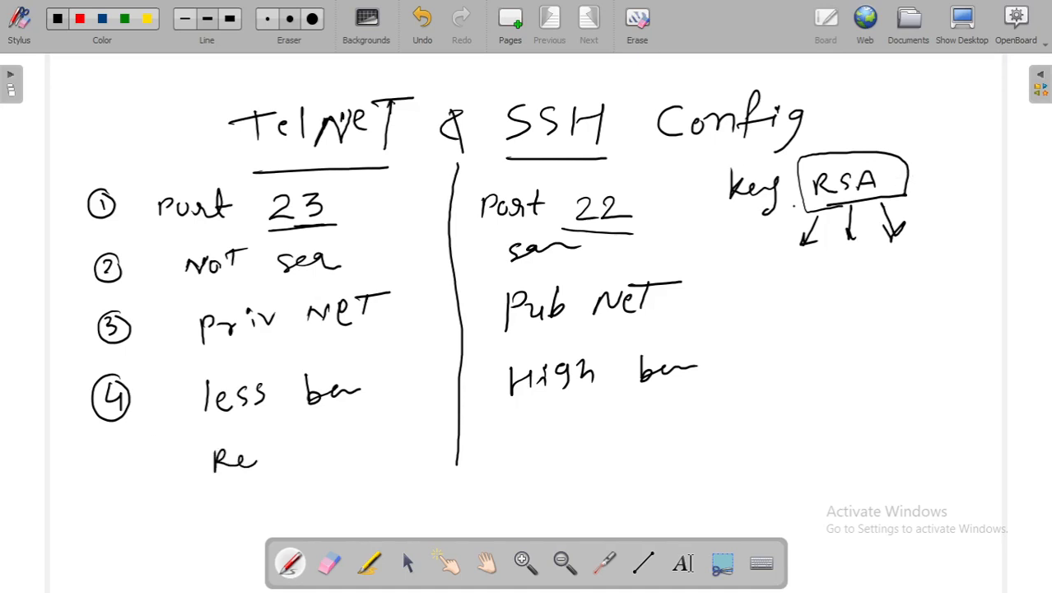
pyautogui.moveTo(510, 438)
pyautogui.mouseDown()
pyautogui.moveTo(514, 452)
pyautogui.moveTo(593, 452)
pyautogui.moveTo(619, 436)
pyautogui.moveTo(635, 465)
pyautogui.mouseUp()
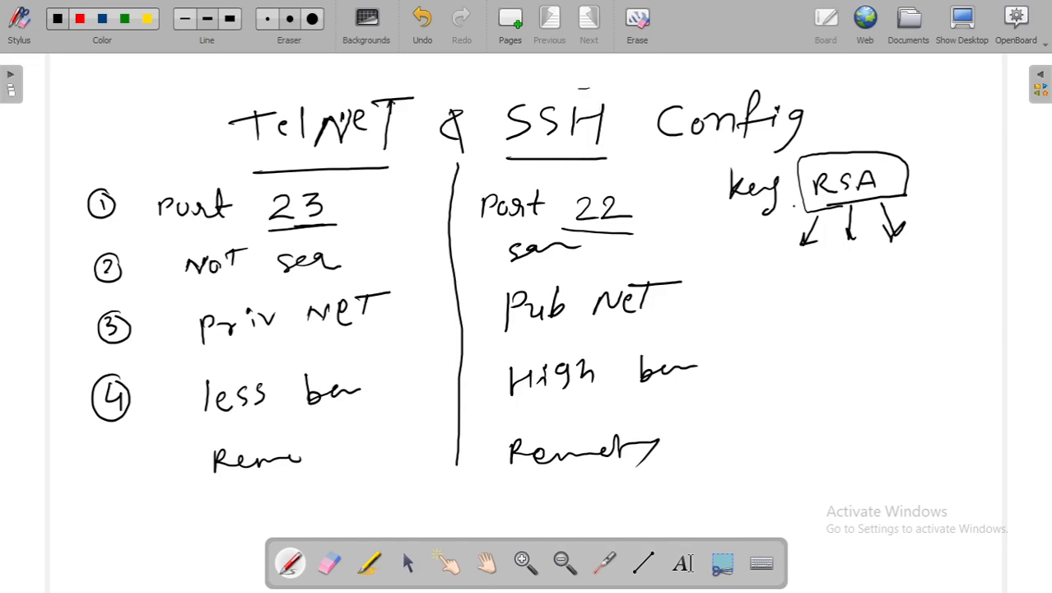
pyautogui.moveTo(590, 88); pyautogui.dragTo(503, 98)
pyautogui.moveTo(499, 178)
pyautogui.mouseDown()
pyautogui.moveTo(578, 176)
pyautogui.moveTo(638, 158)
pyautogui.moveTo(602, 101)
pyautogui.moveTo(560, 89)
pyautogui.mouseUp()
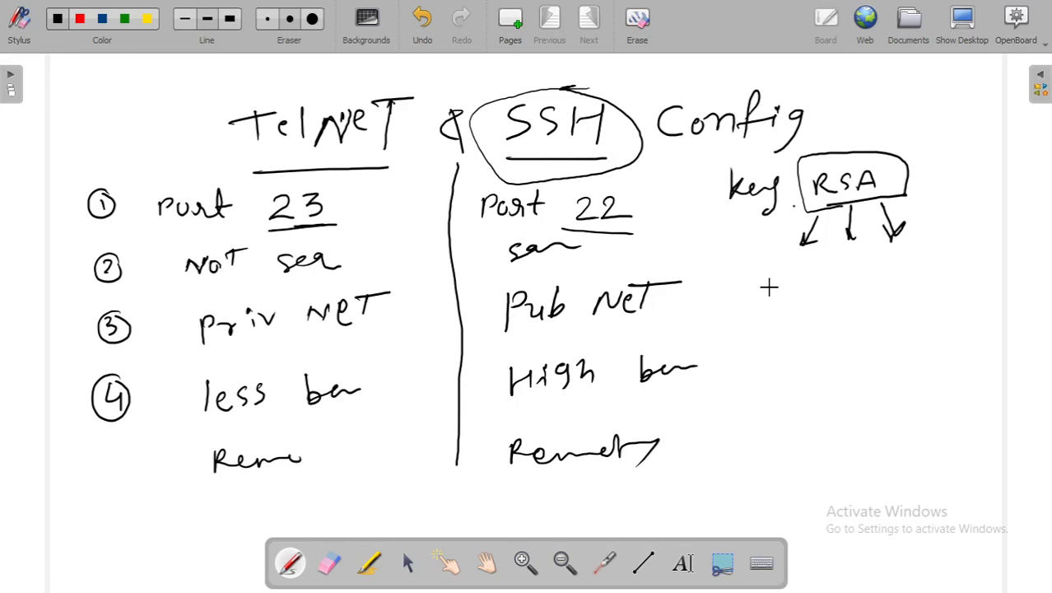
# Switch to Cisco Packet Tracer and place a 4331 router near the upper middle of the workspace.
pyautogui.hotkey('alt', 'Tab')
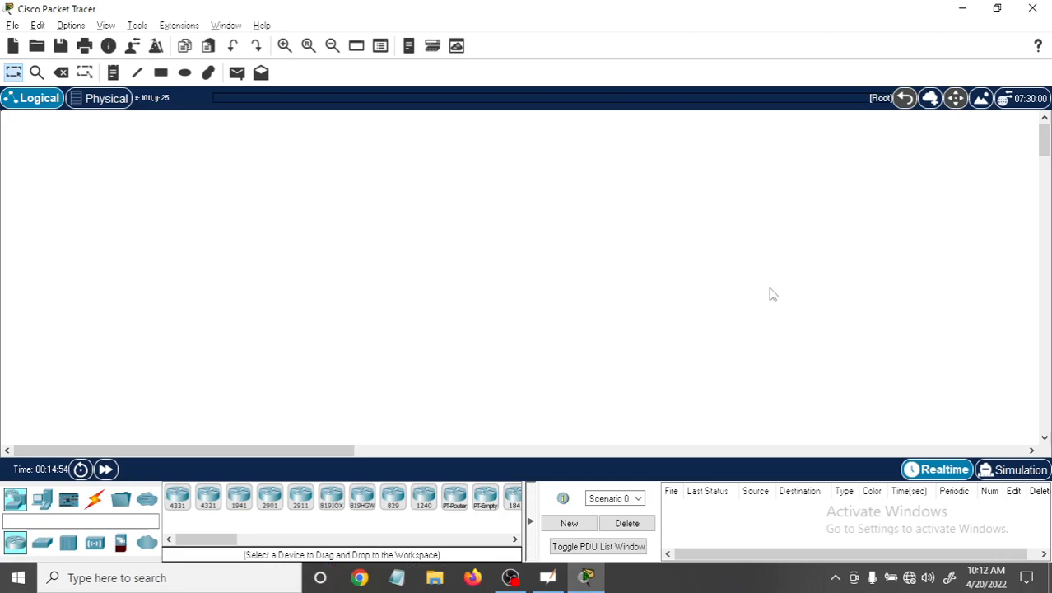
pyautogui.click(174, 514)
pyautogui.click(406, 155)
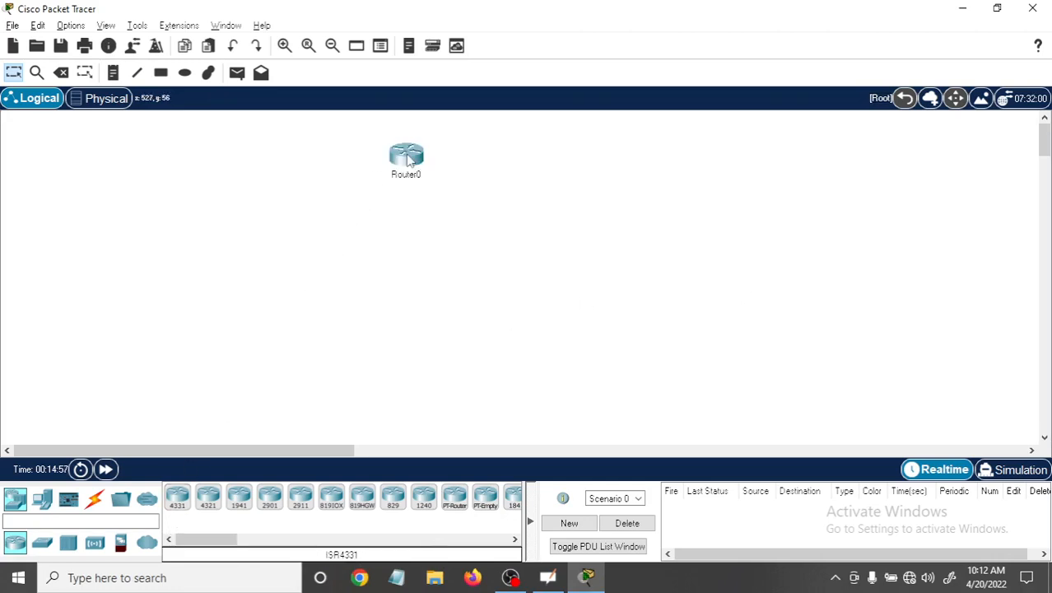
# Place a 2960 switch below the router and a PC below the switch.
pyautogui.click(43, 545)
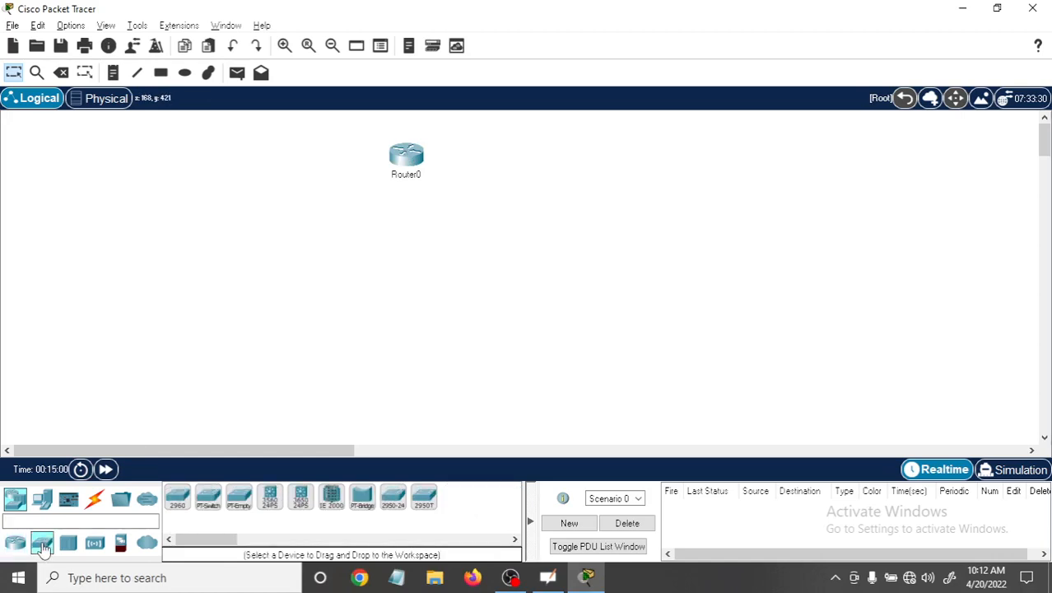
pyautogui.click(177, 497)
pyautogui.click(390, 245)
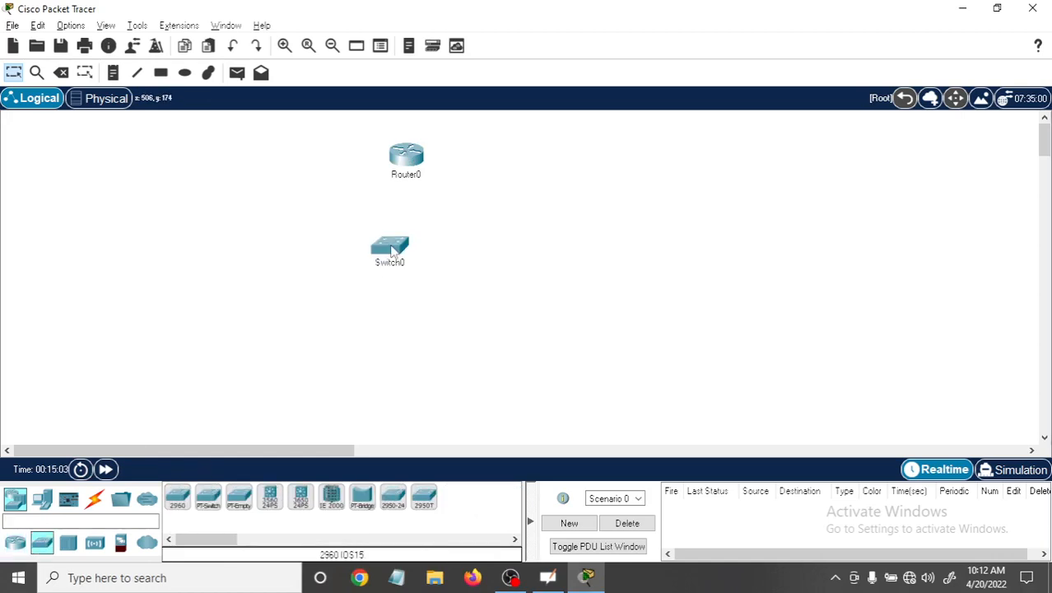
pyautogui.click(43, 500)
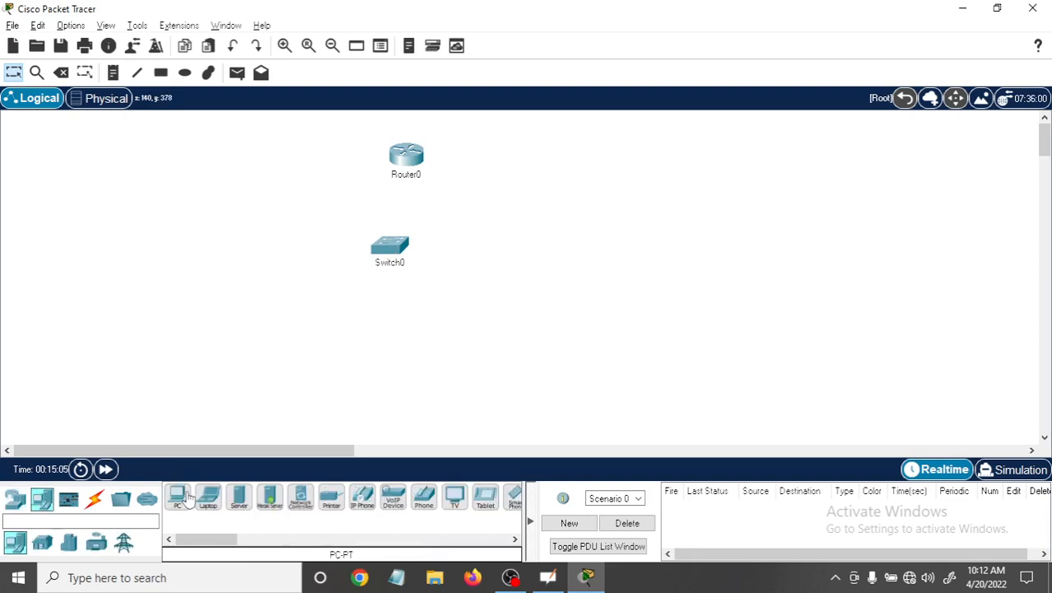
pyautogui.click(177, 496)
pyautogui.click(381, 331)
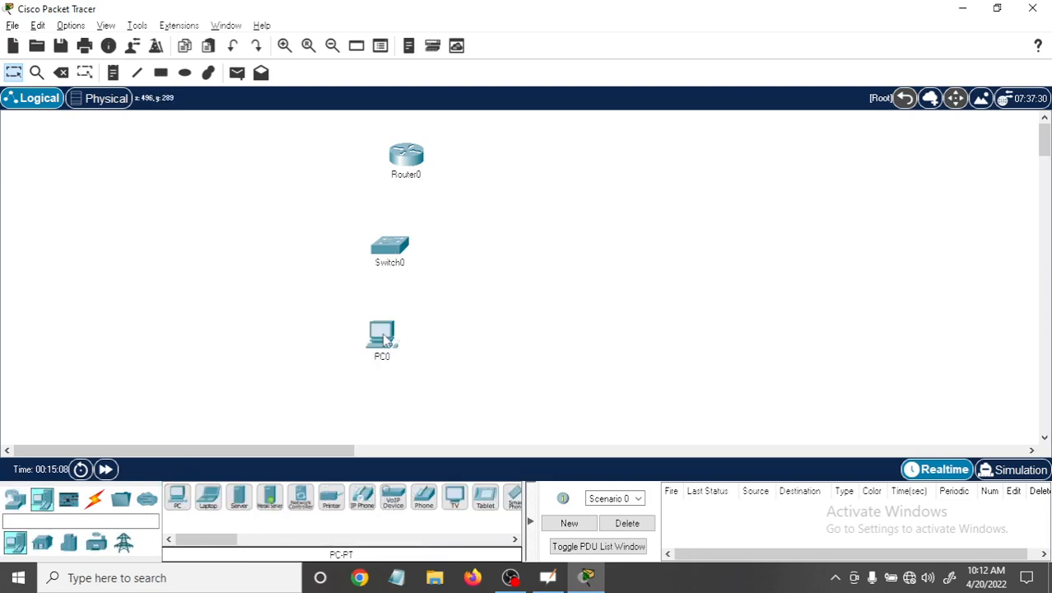
# Cable PC0 to Switch0 and Switch0 to Router0 using the automatic connection type.
pyautogui.click(95, 499)
pyautogui.click(177, 496)
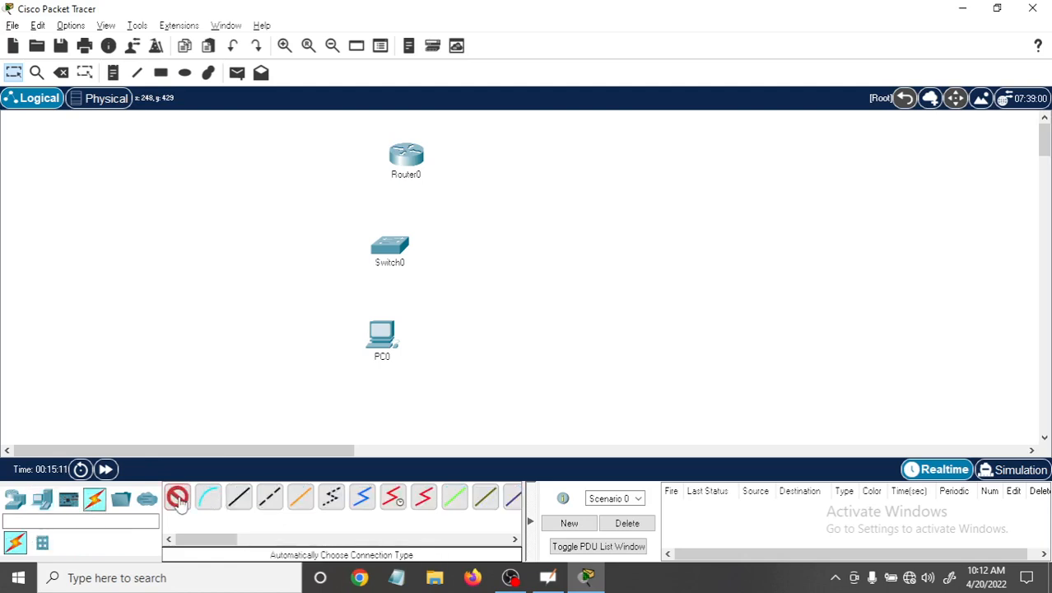
pyautogui.click(381, 331)
pyautogui.click(397, 250)
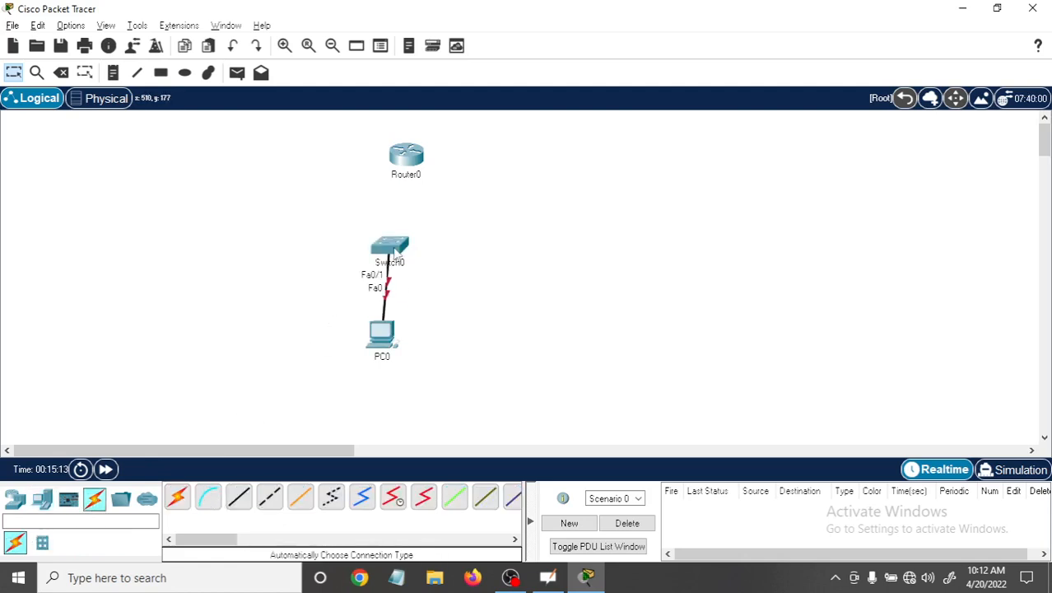
pyautogui.click(177, 496)
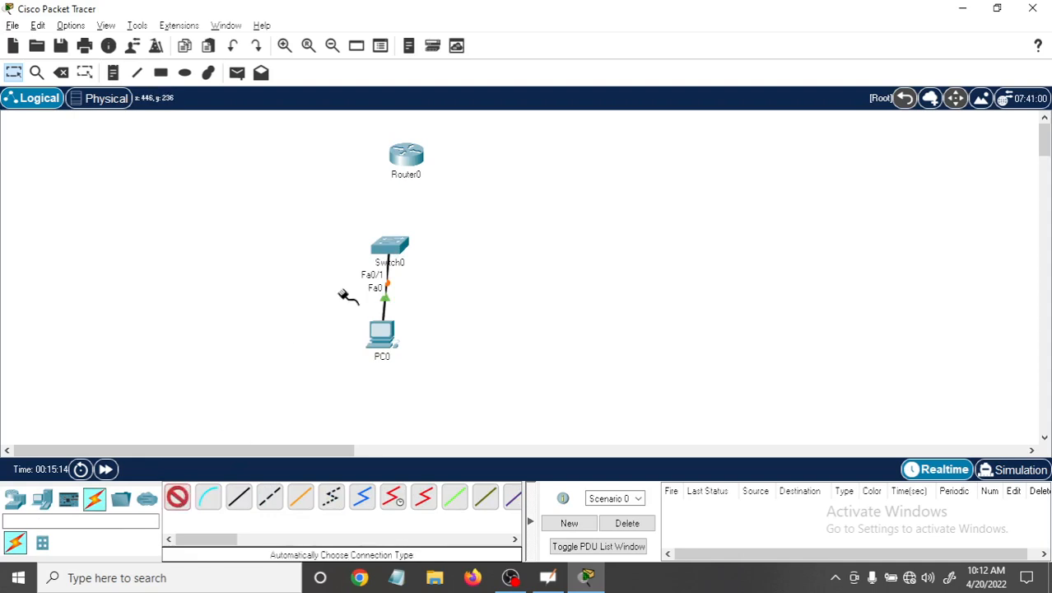
pyautogui.click(397, 240)
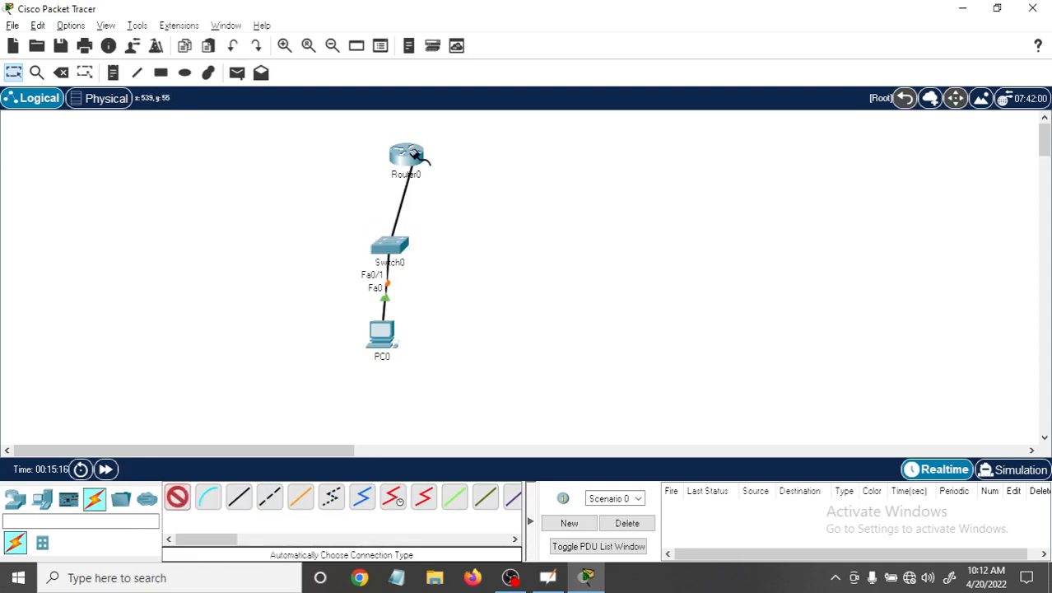
pyautogui.click(414, 159)
# Move Router0, Switch0 and PC0 to the workspace's left side, stacked in a roughly vertical line.
pyautogui.moveTo(418, 160); pyautogui.dragTo(139, 151)
pyautogui.moveTo(388, 247); pyautogui.dragTo(127, 288)
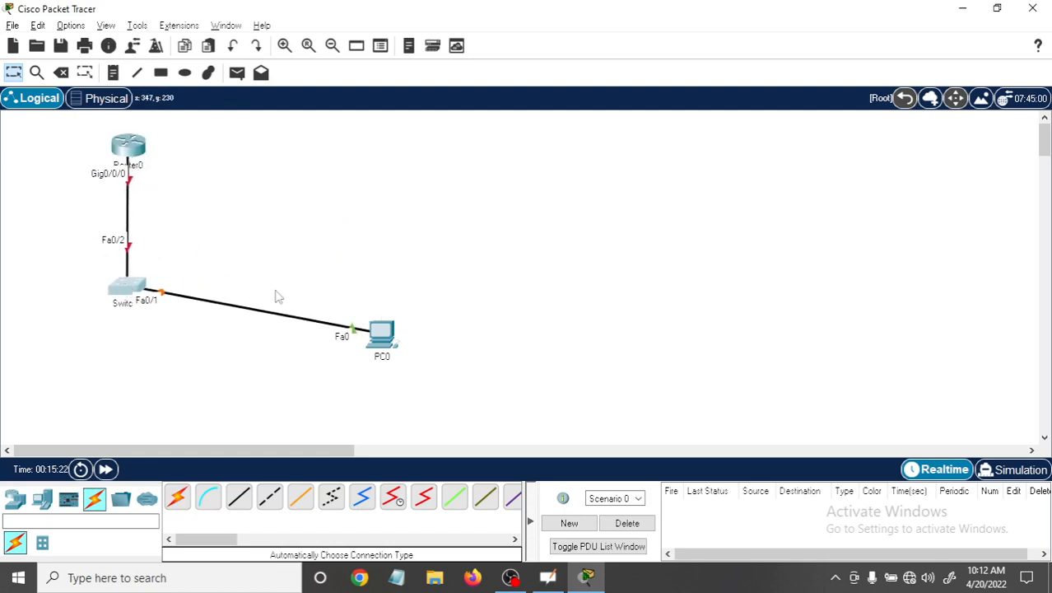
pyautogui.moveTo(404, 333); pyautogui.dragTo(112, 380)
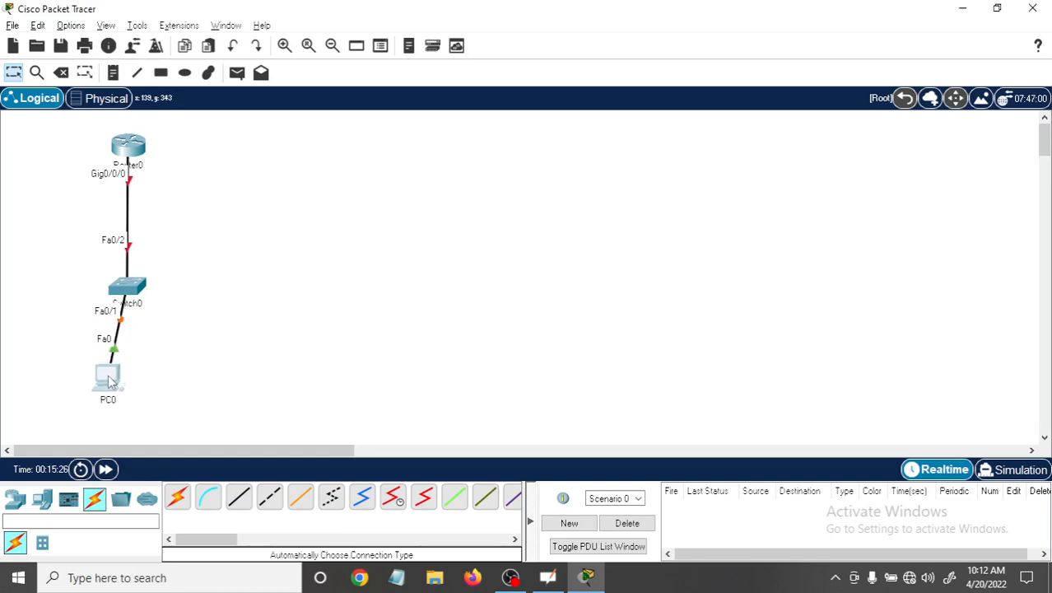
pyautogui.moveTo(131, 297); pyautogui.dragTo(129, 275)
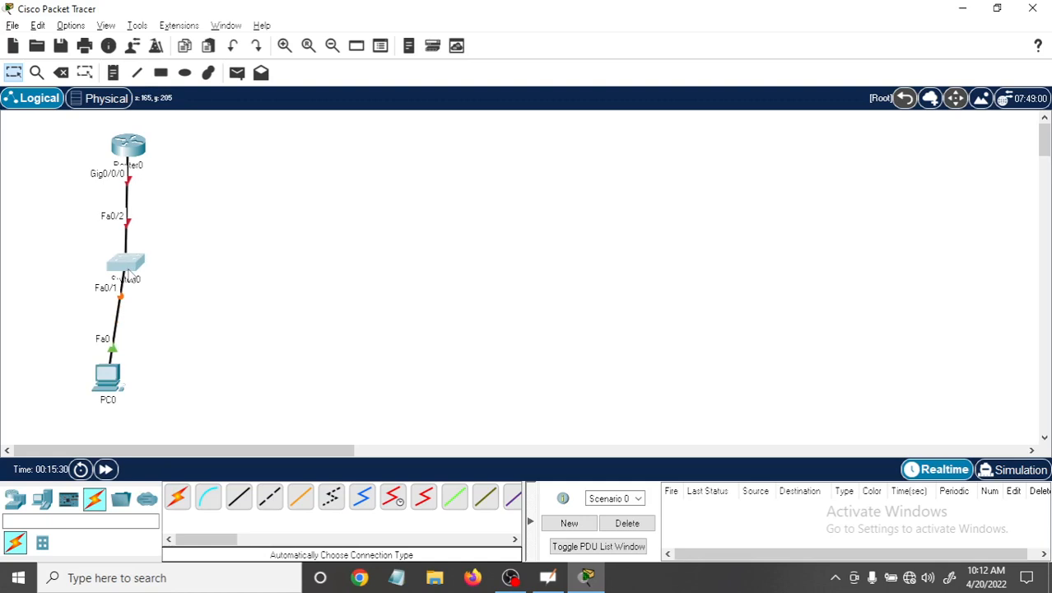
pyautogui.moveTo(109, 390); pyautogui.dragTo(116, 380)
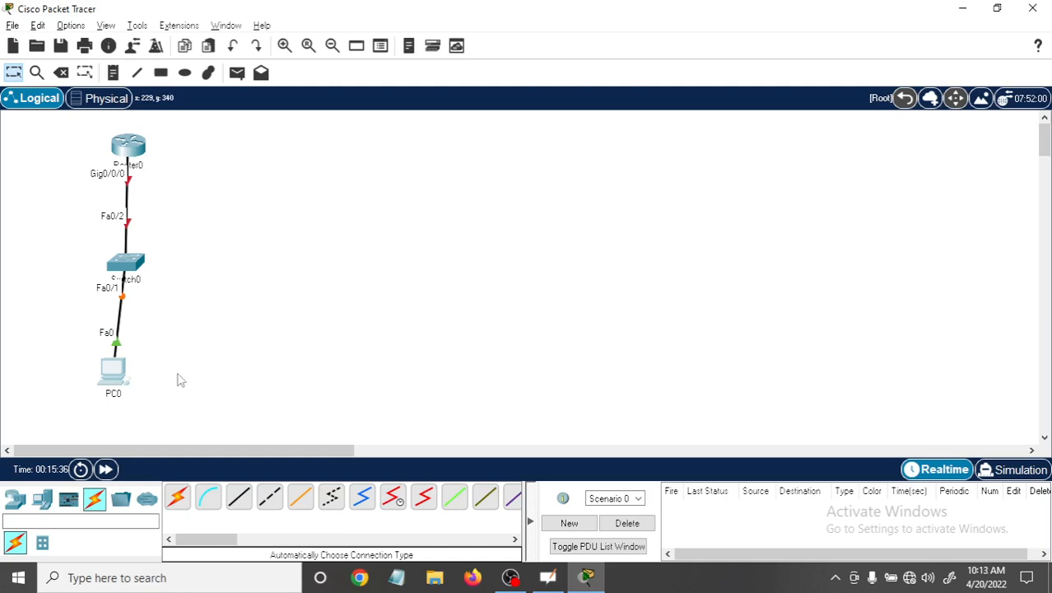
# Place three more PCs in a row to the right of PC0.
pyautogui.click(41, 506)
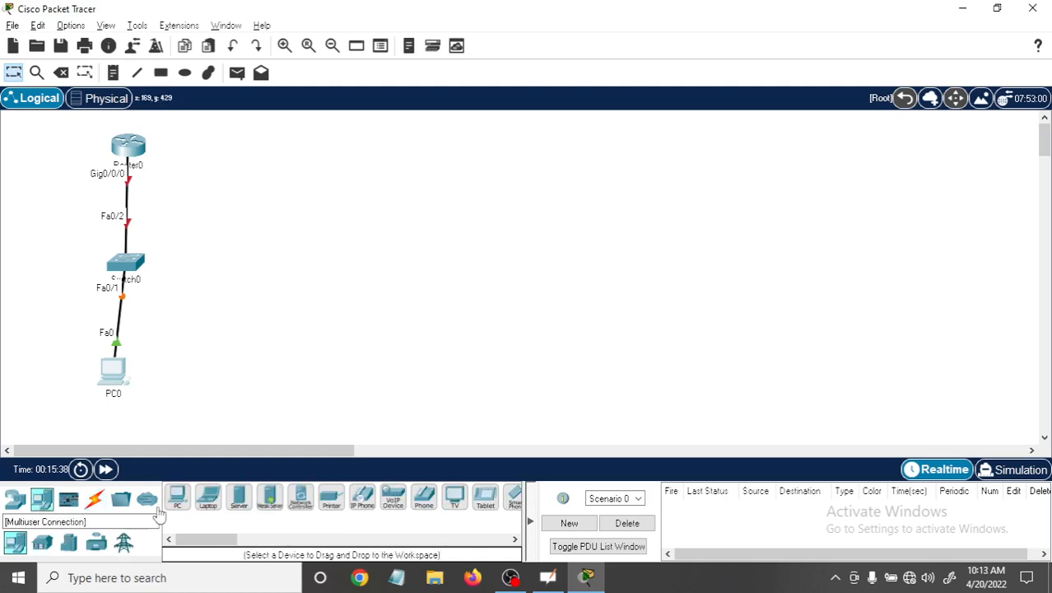
pyautogui.click(173, 372)
pyautogui.click(178, 496)
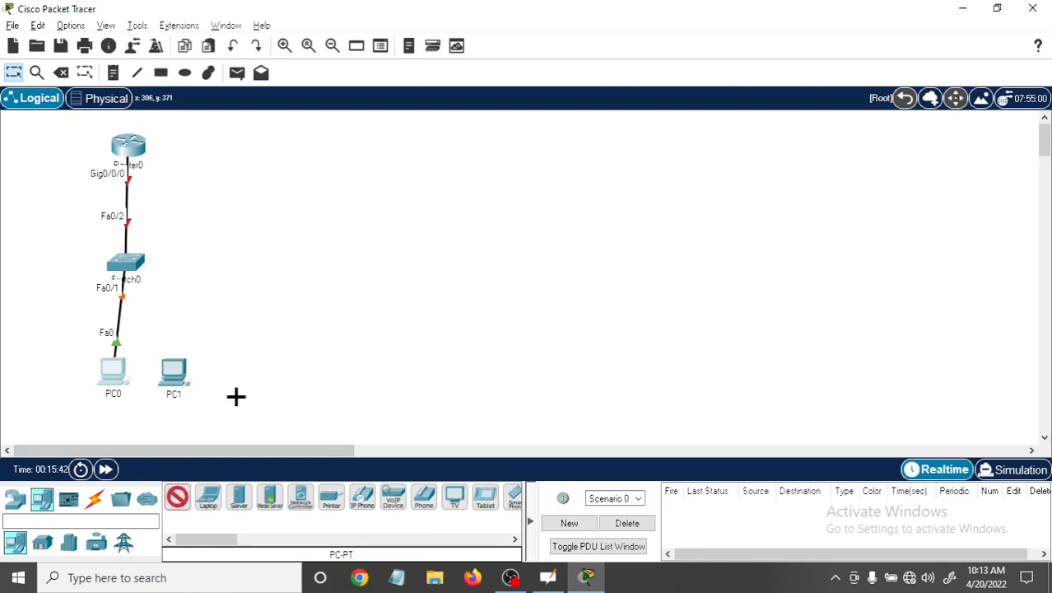
pyautogui.click(236, 388)
pyautogui.click(178, 496)
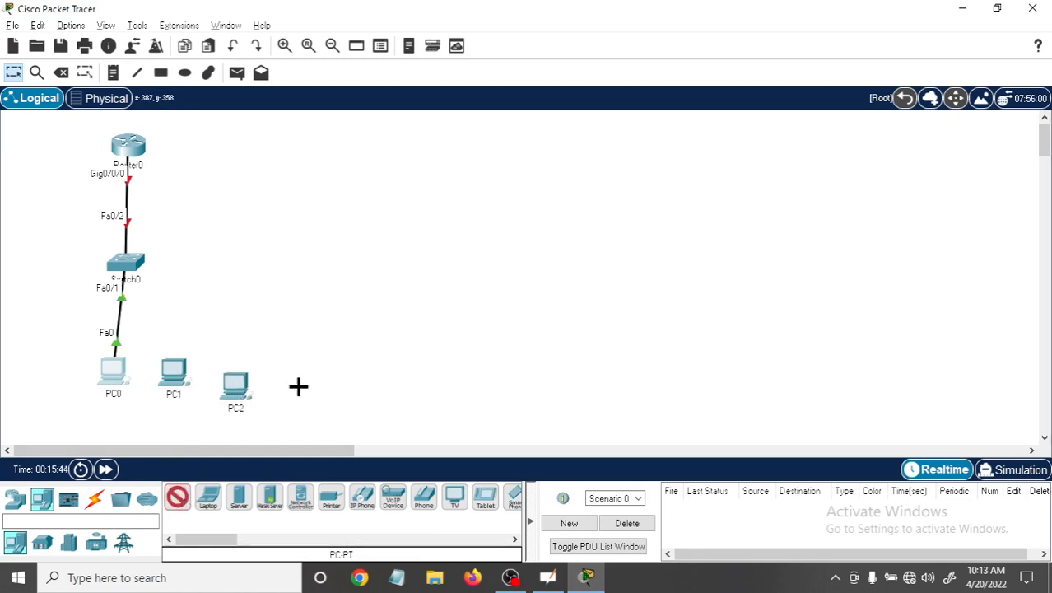
pyautogui.click(298, 386)
# Add two PCs to the left of PC0 and one above the gap between PC2 and PC3, then nudge PC3 up slightly.
pyautogui.click(185, 496)
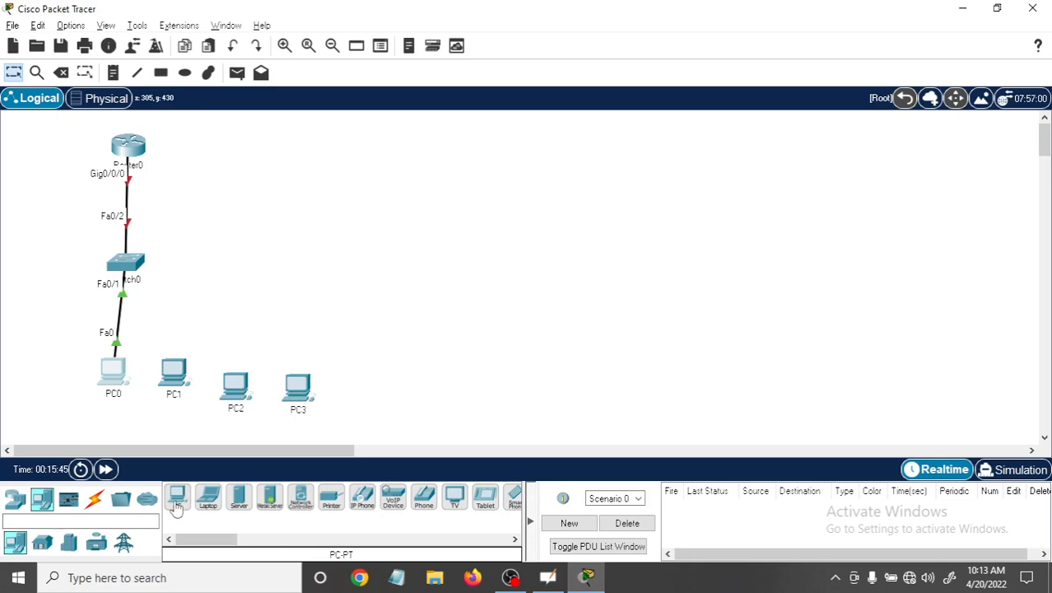
pyautogui.click(40, 374)
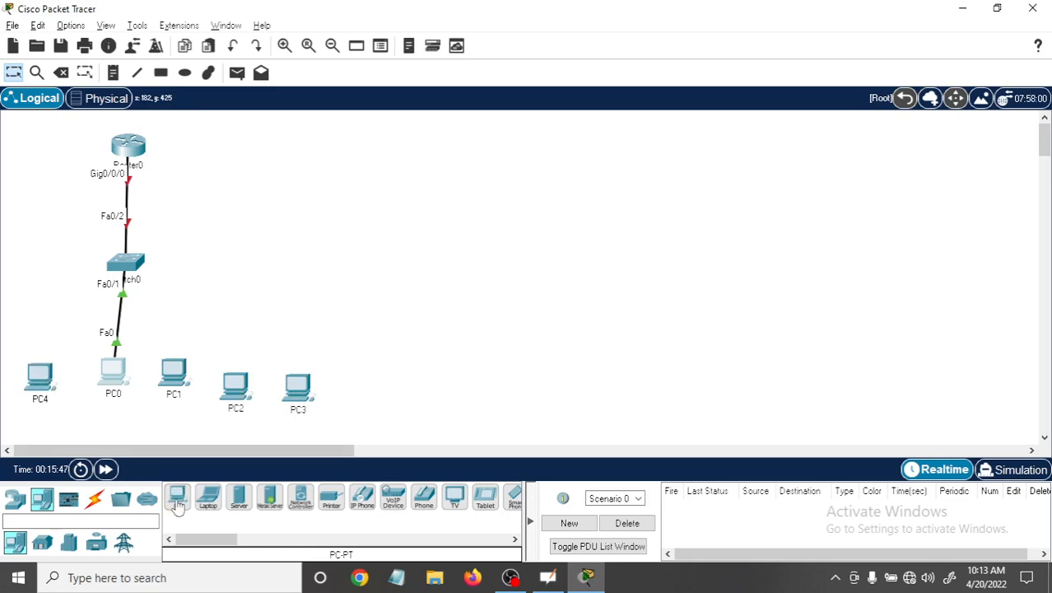
pyautogui.click(177, 496)
pyautogui.click(25, 316)
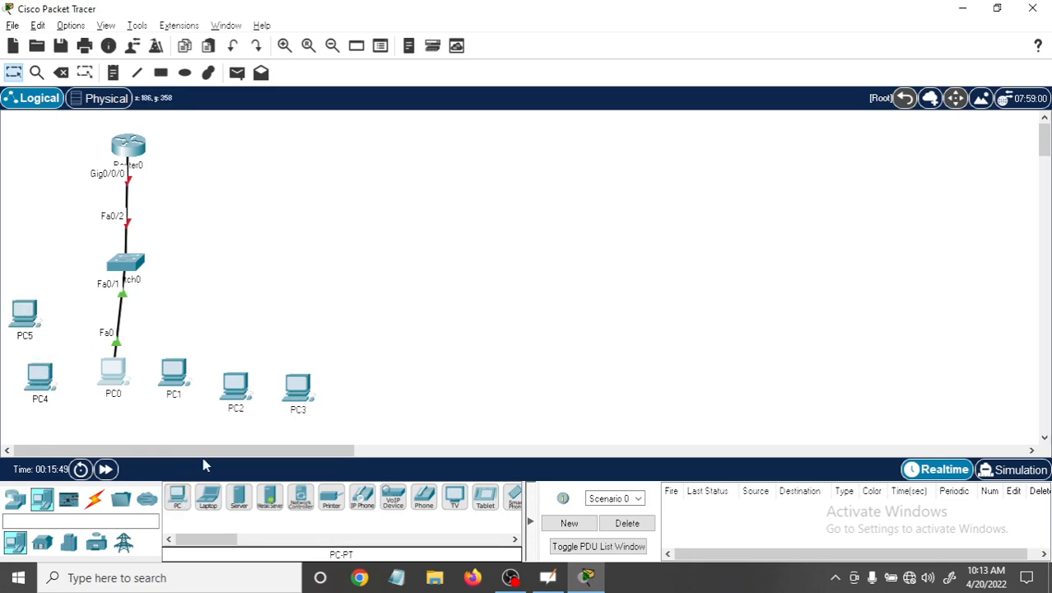
pyautogui.click(180, 496)
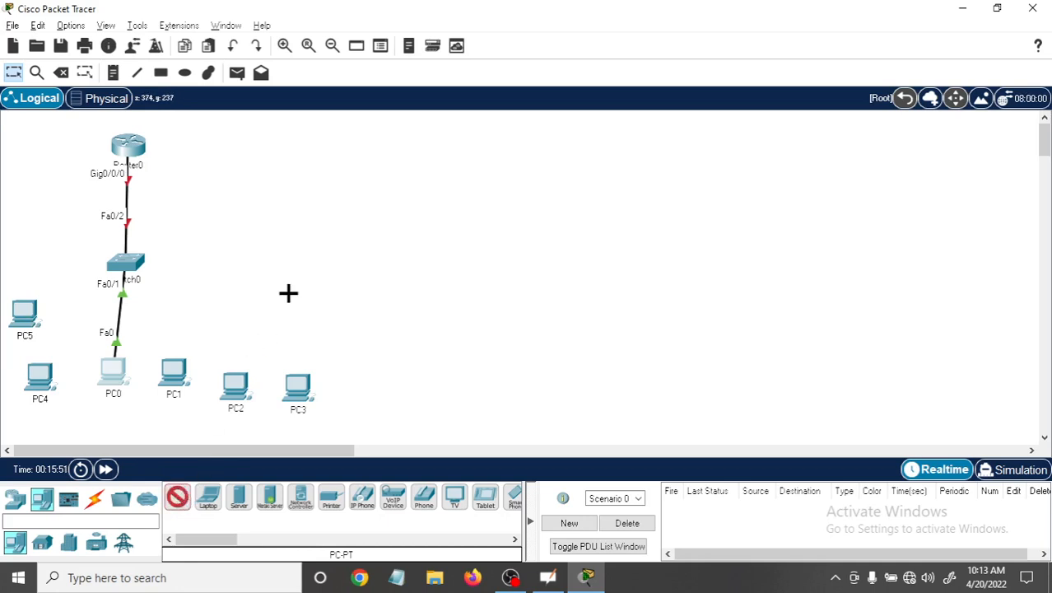
pyautogui.click(265, 309)
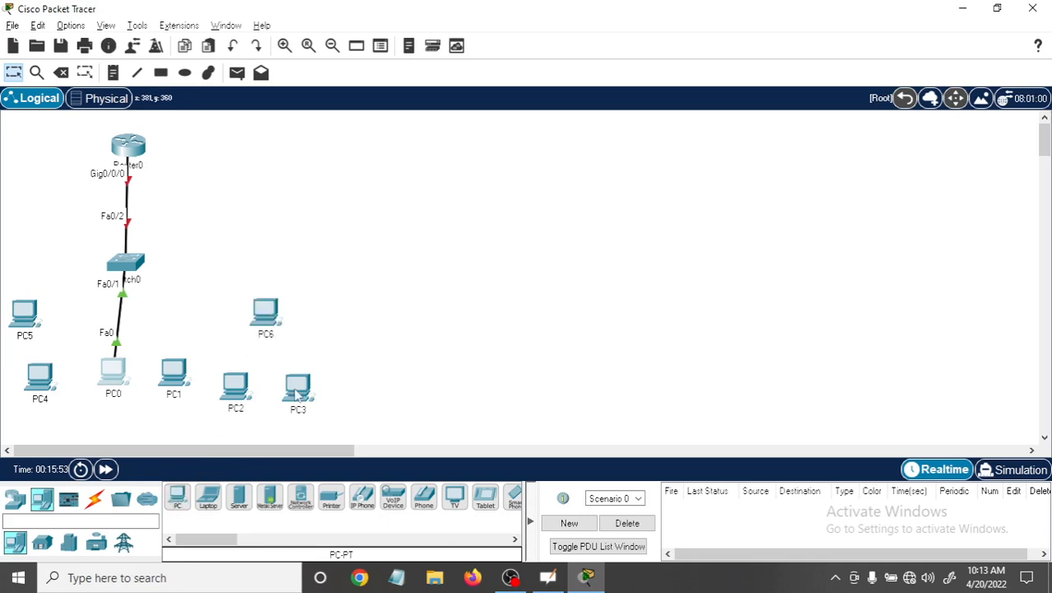
pyautogui.moveTo(296, 389); pyautogui.dragTo(290, 380)
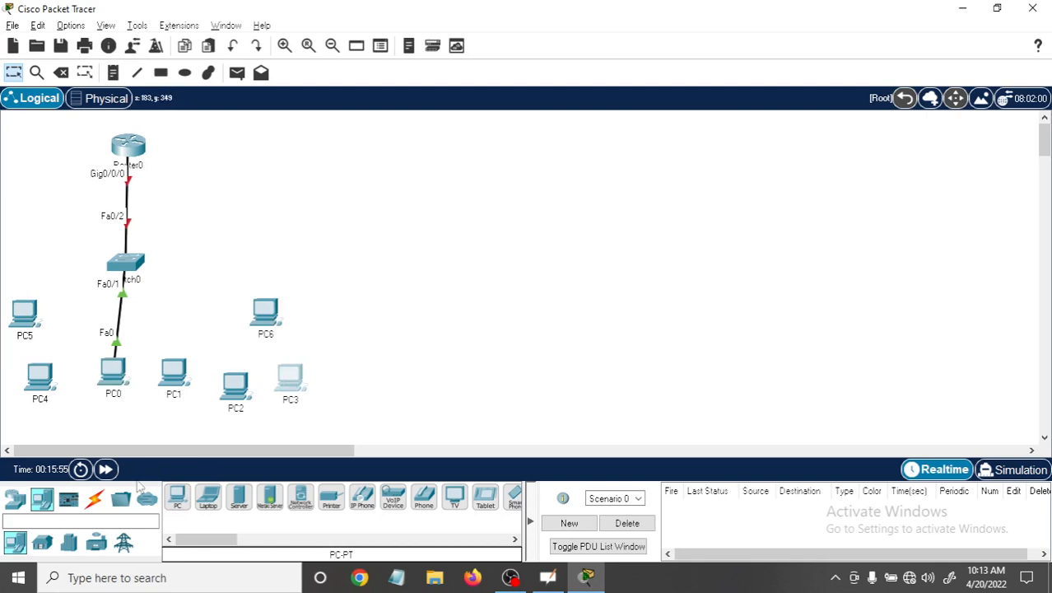
# Connect PC5 and PC4 to Switch0 with automatically chosen cables.
pyautogui.click(95, 499)
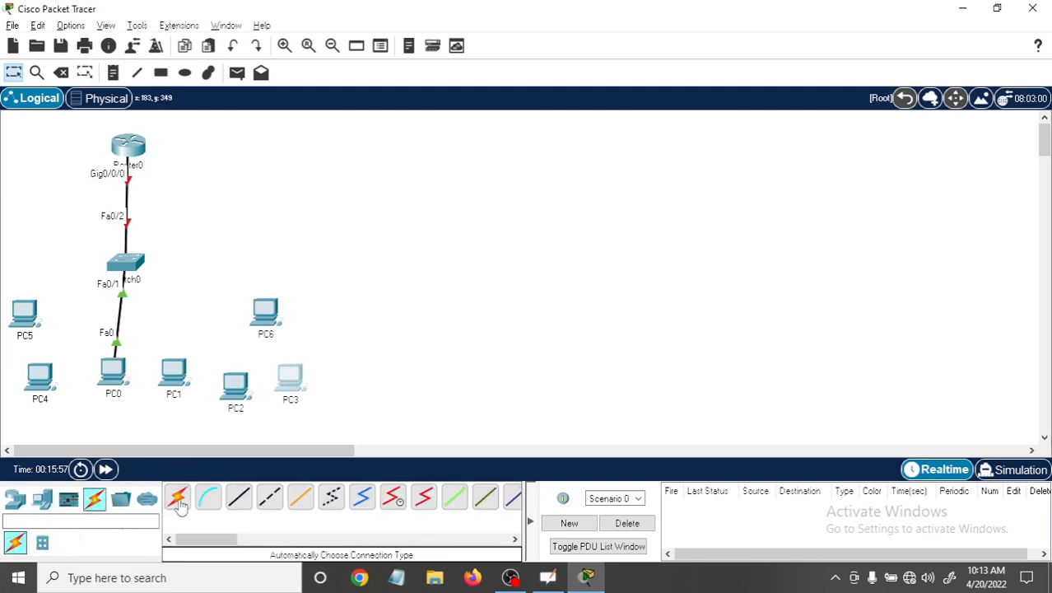
pyautogui.click(177, 497)
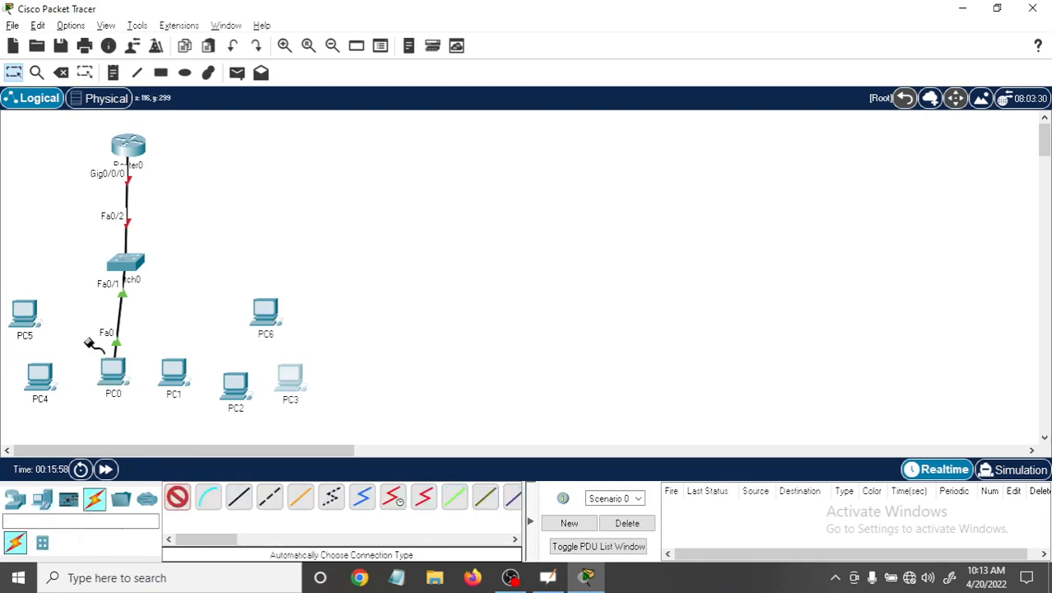
pyautogui.click(125, 263)
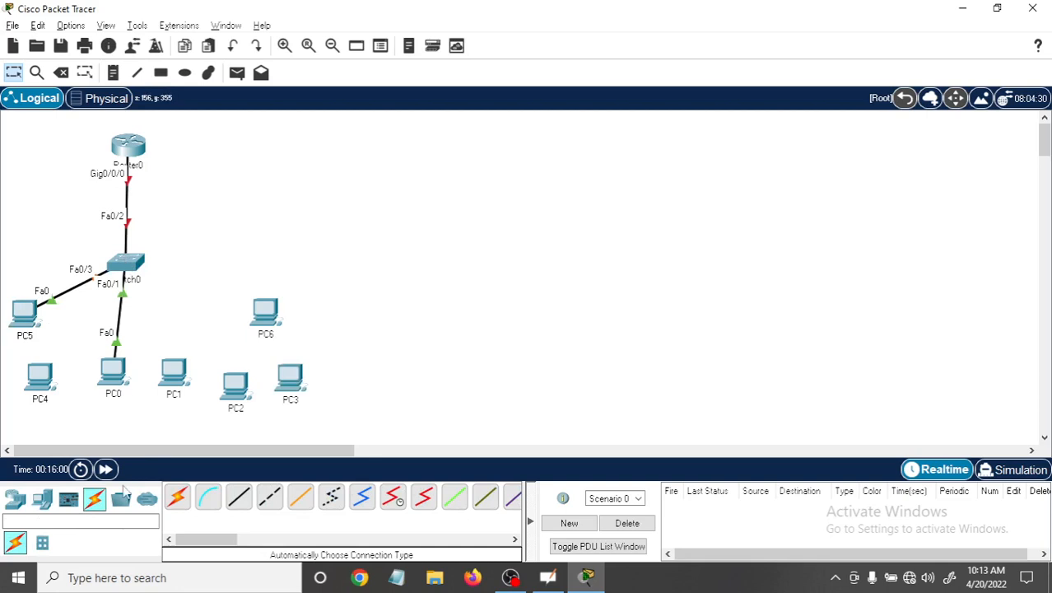
pyautogui.click(178, 497)
pyautogui.click(41, 379)
pyautogui.click(112, 257)
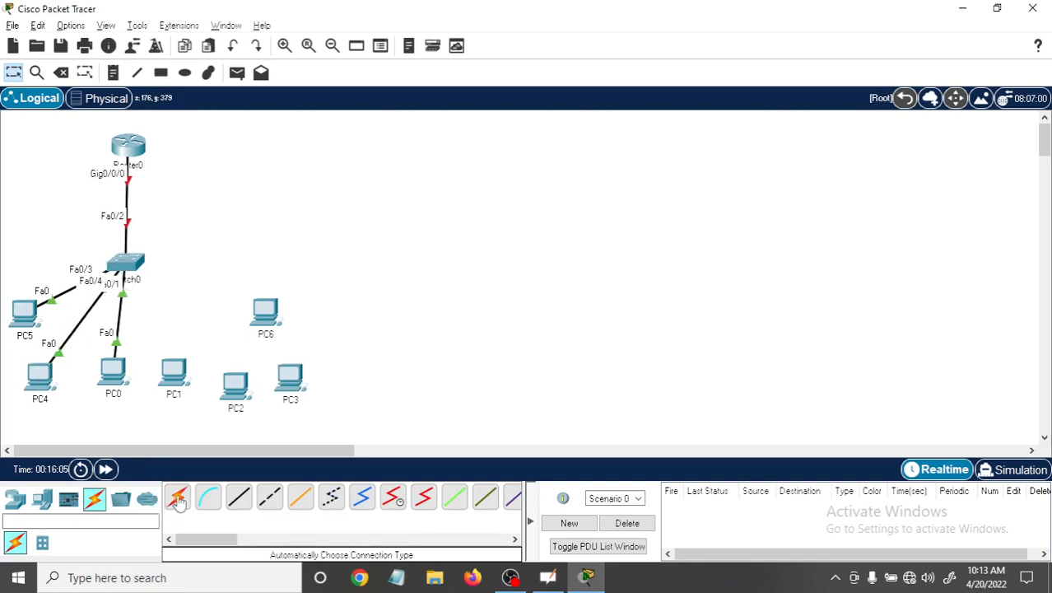
# Connect PC1 and PC2 to Switch0 with automatically chosen cables.
pyautogui.click(178, 497)
pyautogui.click(173, 372)
pyautogui.click(128, 265)
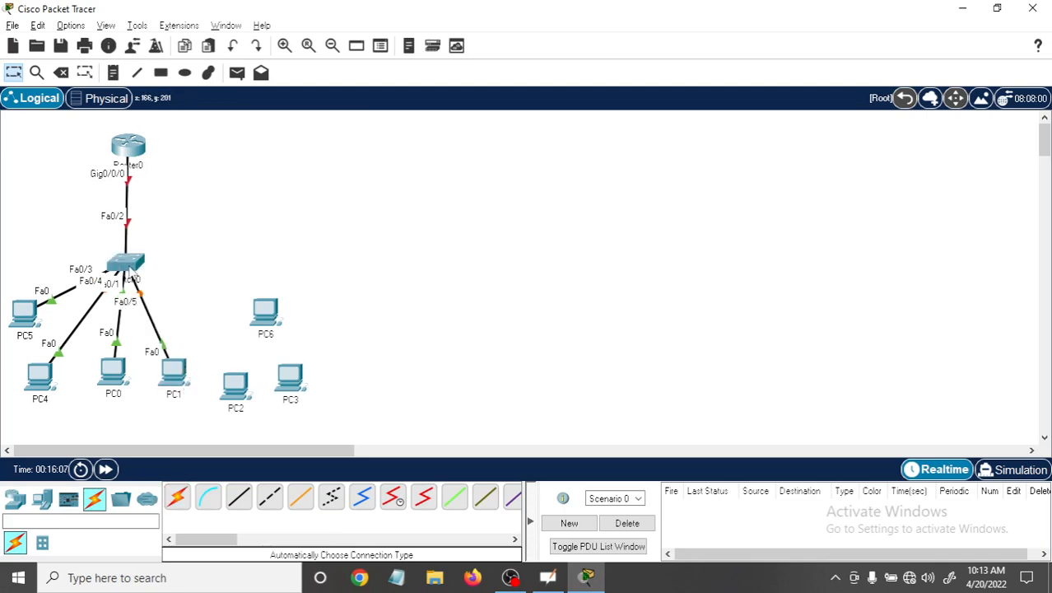
pyautogui.click(178, 497)
pyautogui.click(239, 385)
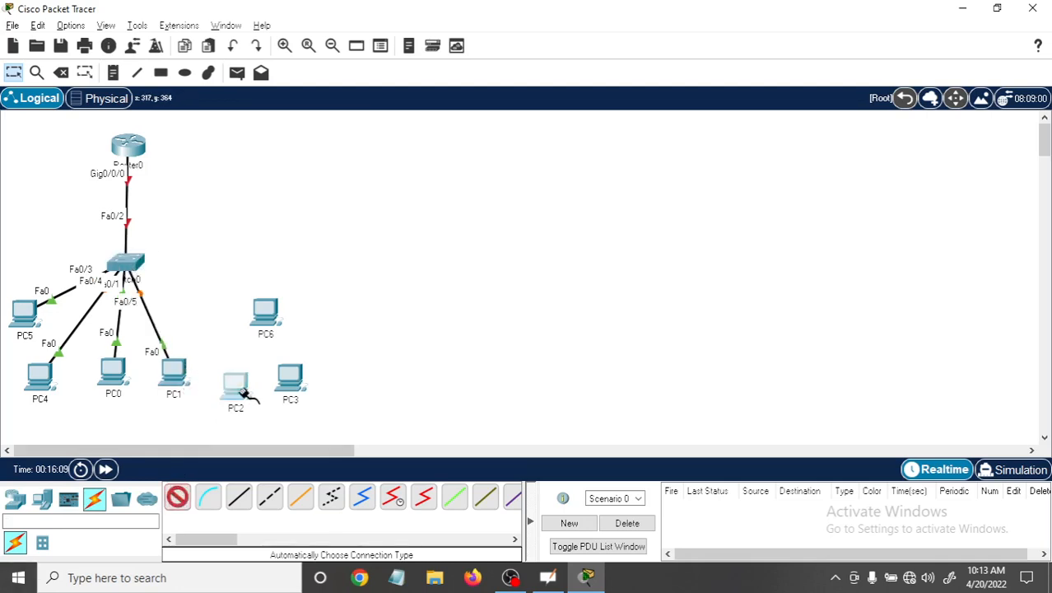
pyautogui.click(132, 263)
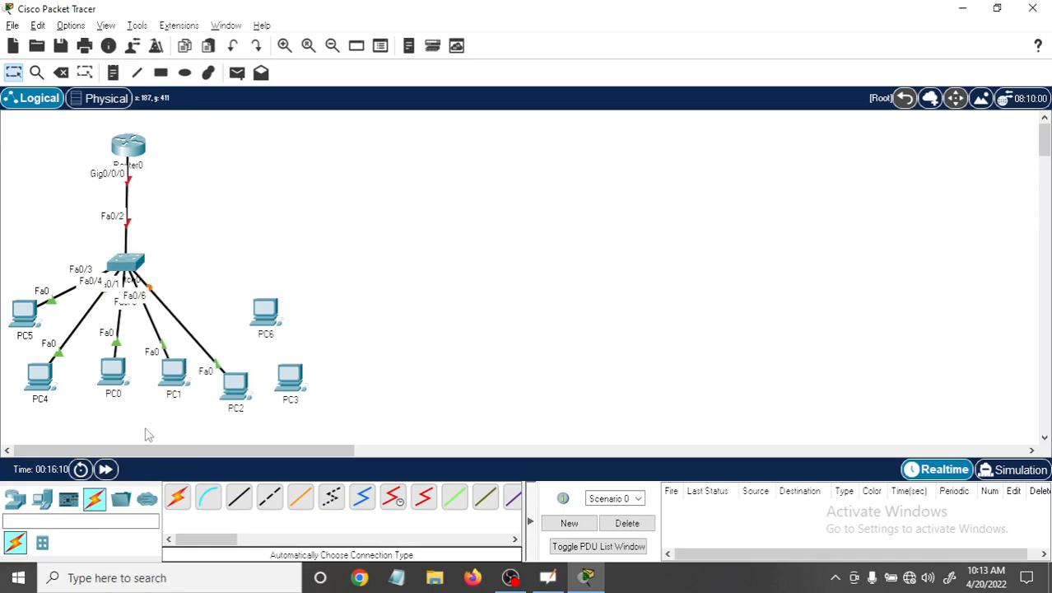
# Connect PC3 and PC6 to Switch0 with automatically chosen cables.
pyautogui.click(177, 497)
pyautogui.click(294, 375)
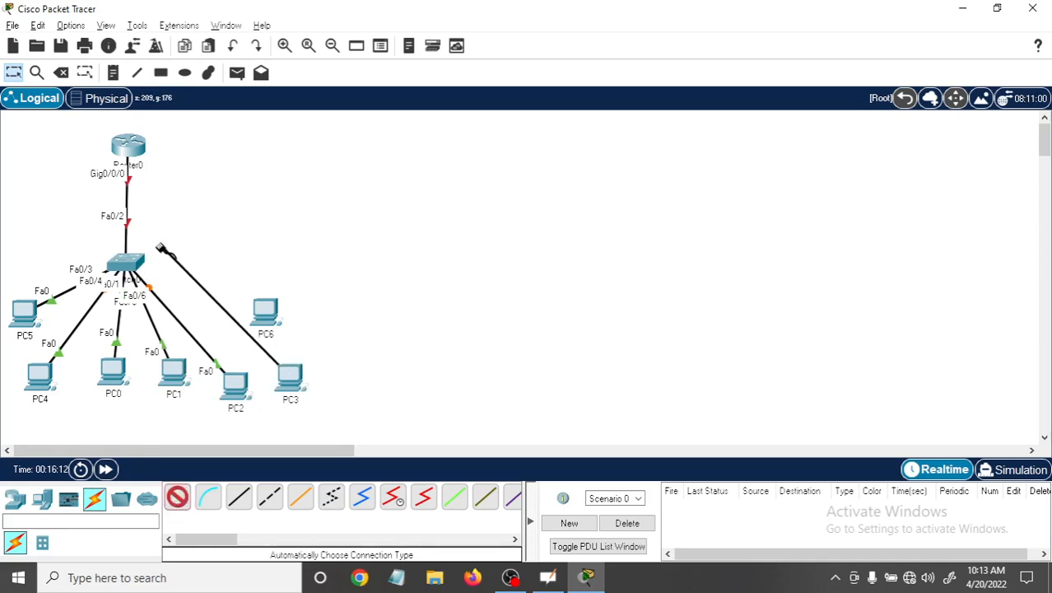
pyautogui.click(131, 263)
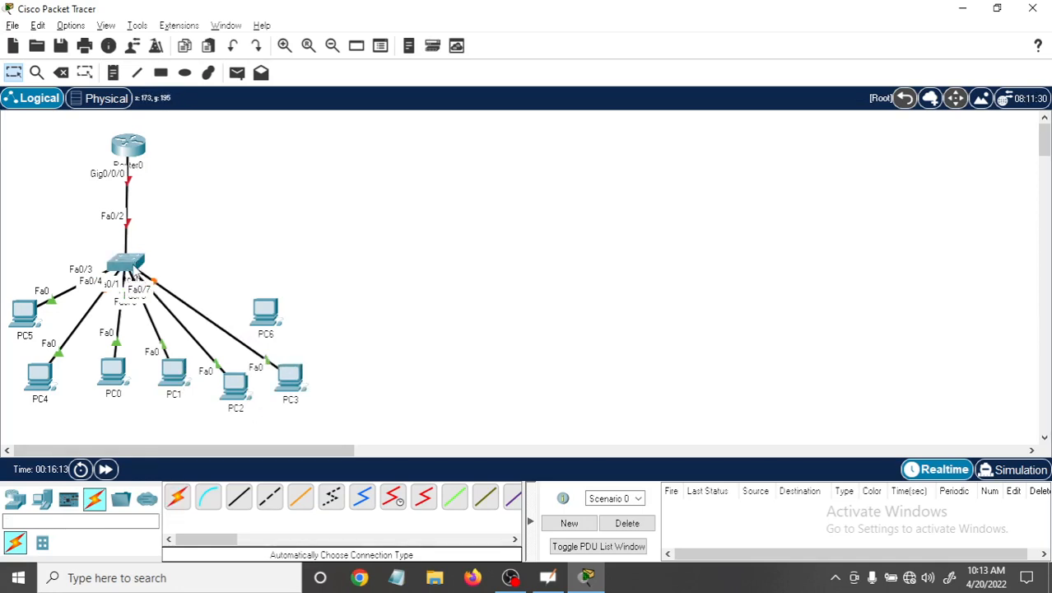
pyautogui.click(178, 497)
pyautogui.click(265, 309)
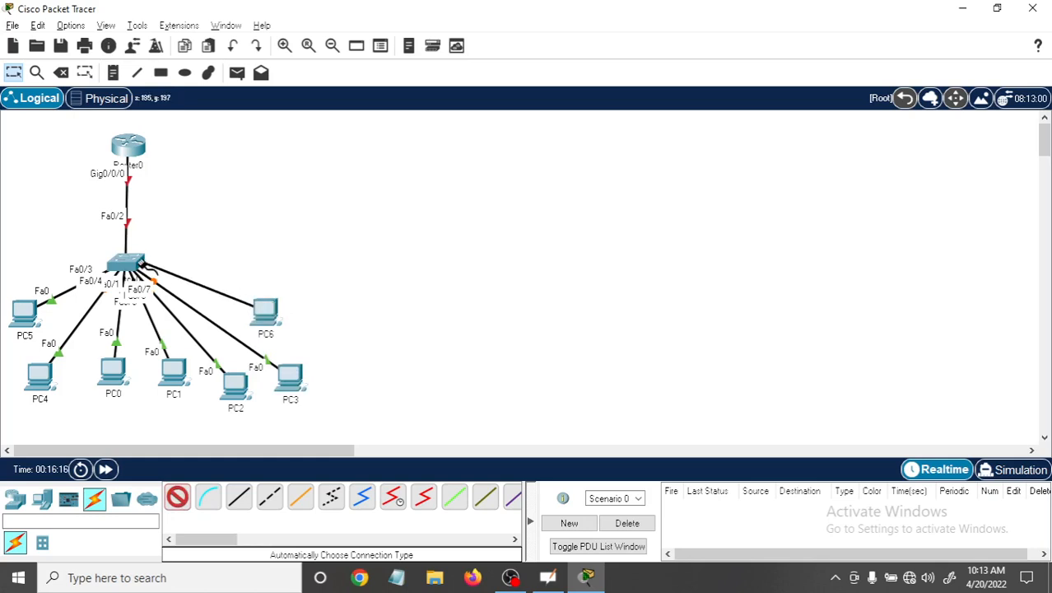
pyautogui.click(144, 265)
# Spread the PCs around Switch0 by moving PC6 outward to the right, PC3 up and PC1 slightly down.
pyautogui.moveTo(273, 322); pyautogui.dragTo(329, 313)
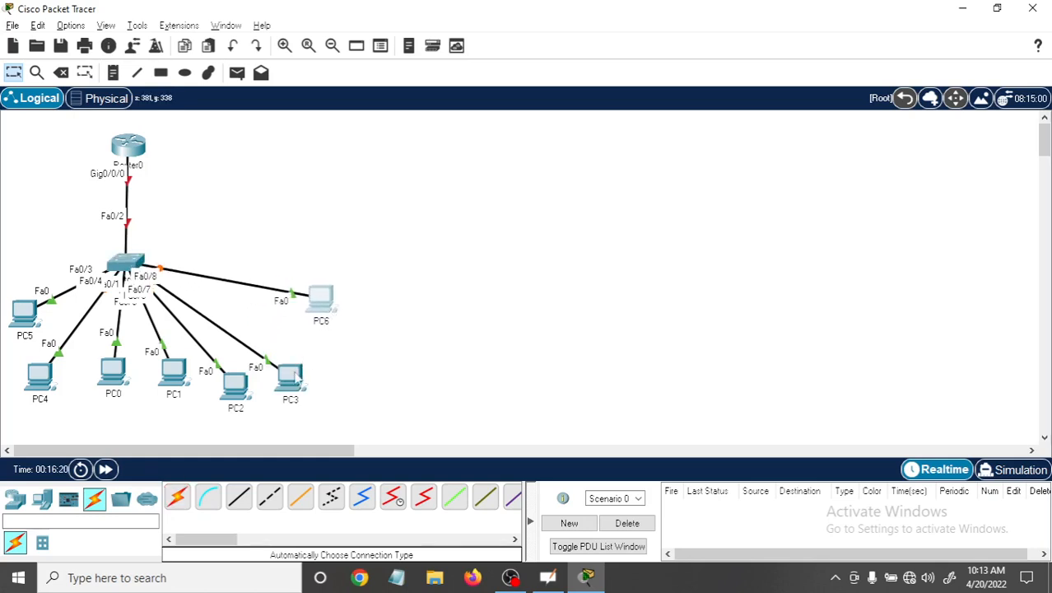
pyautogui.moveTo(298, 376); pyautogui.dragTo(298, 352)
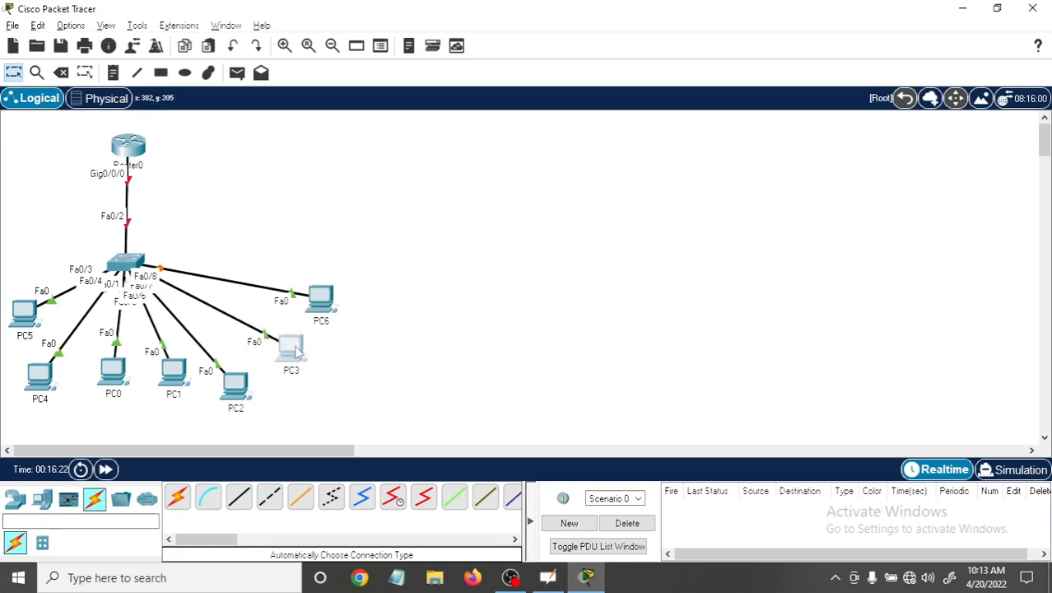
pyautogui.click(236, 392)
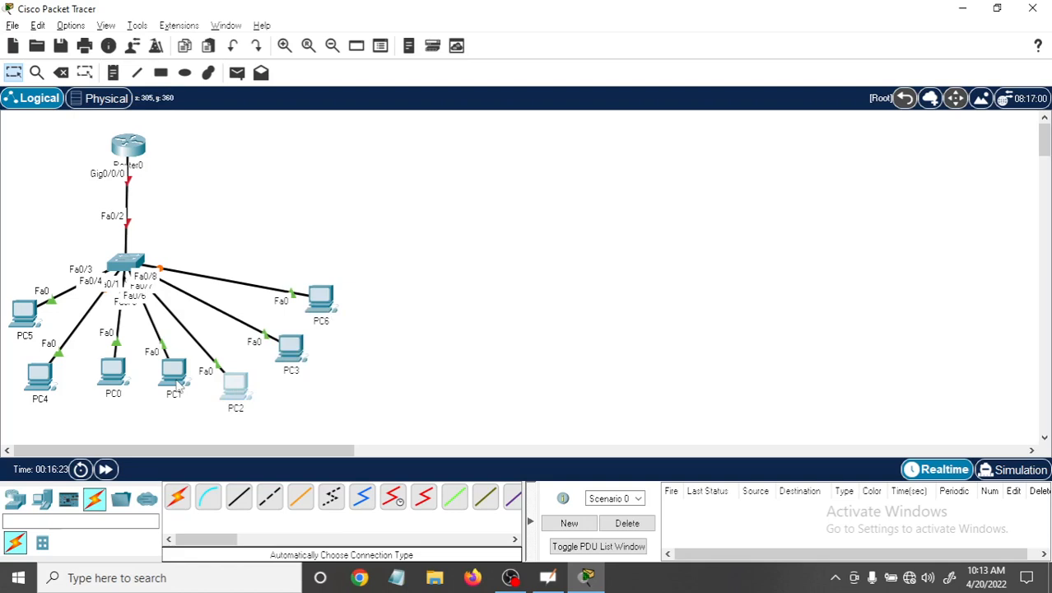
pyautogui.moveTo(179, 386); pyautogui.dragTo(177, 398)
pyautogui.moveTo(600, 581)
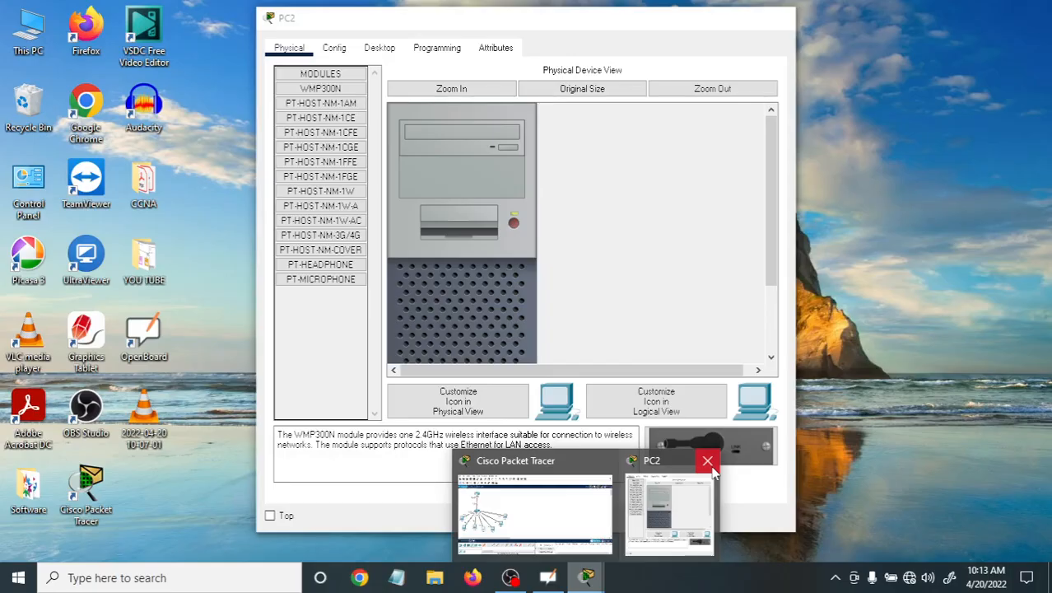
# Close the PC2 window and fast-forward the network time to bring up the remaining switch port.
pyautogui.click(706, 461)
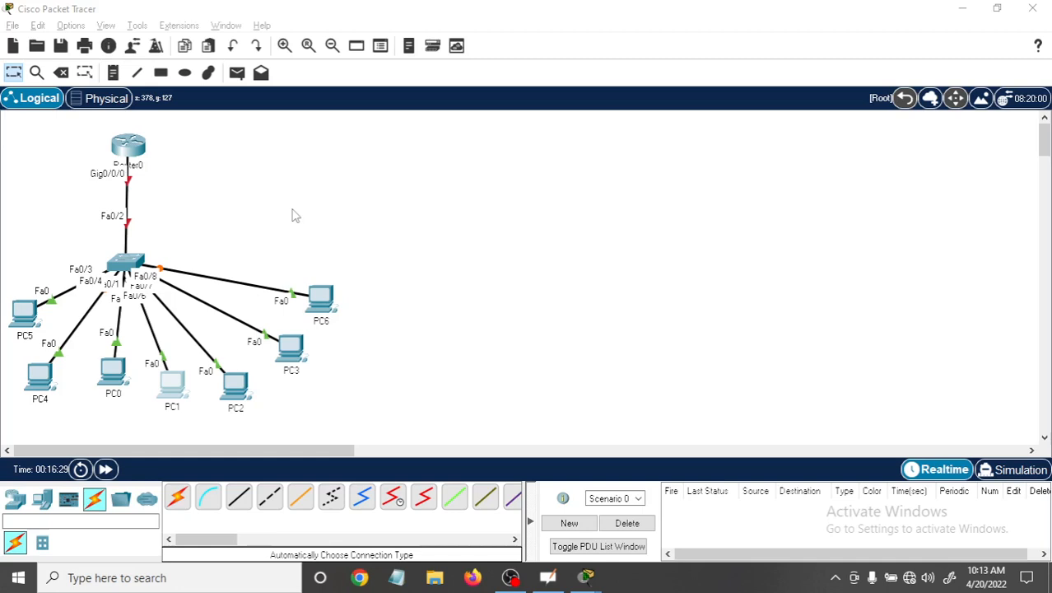
pyautogui.click(105, 468)
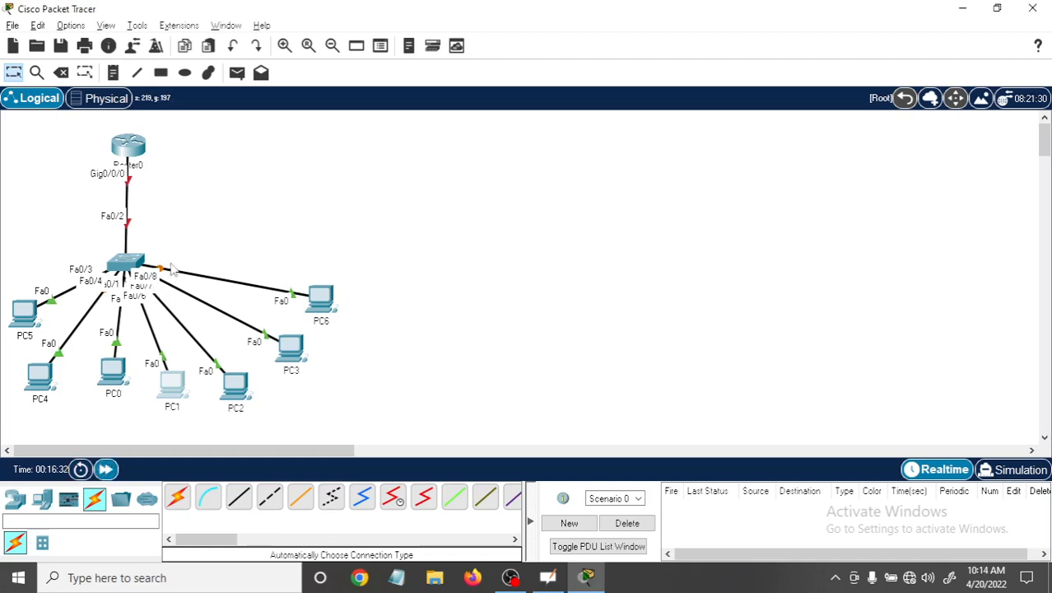
pyautogui.click(106, 469)
# Move Router0 slightly up in the topology and open its command-line interface.
pyautogui.moveTo(127, 149); pyautogui.dragTo(125, 136)
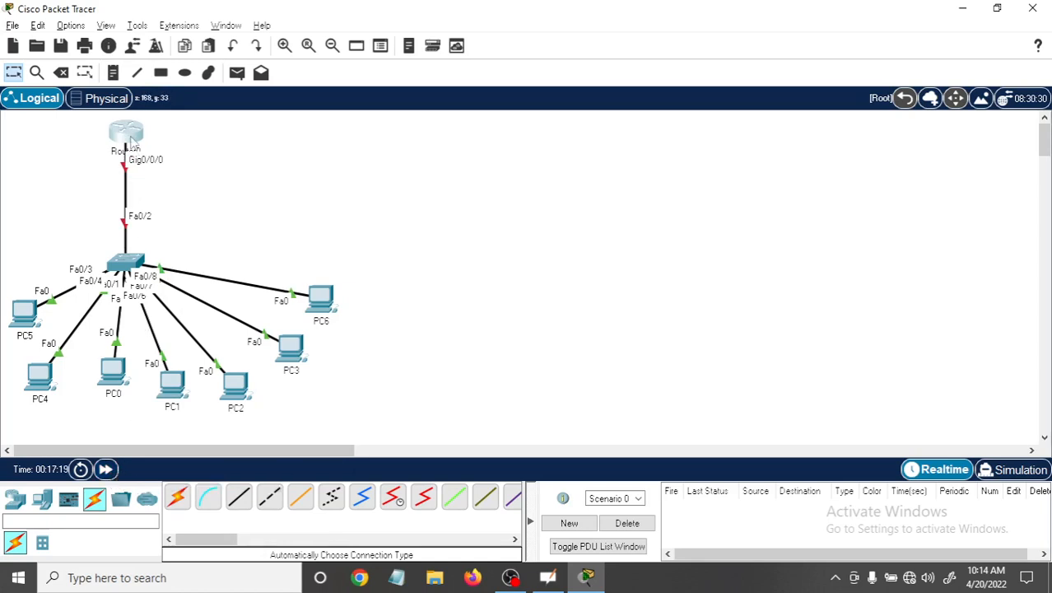
pyautogui.moveTo(130, 142)
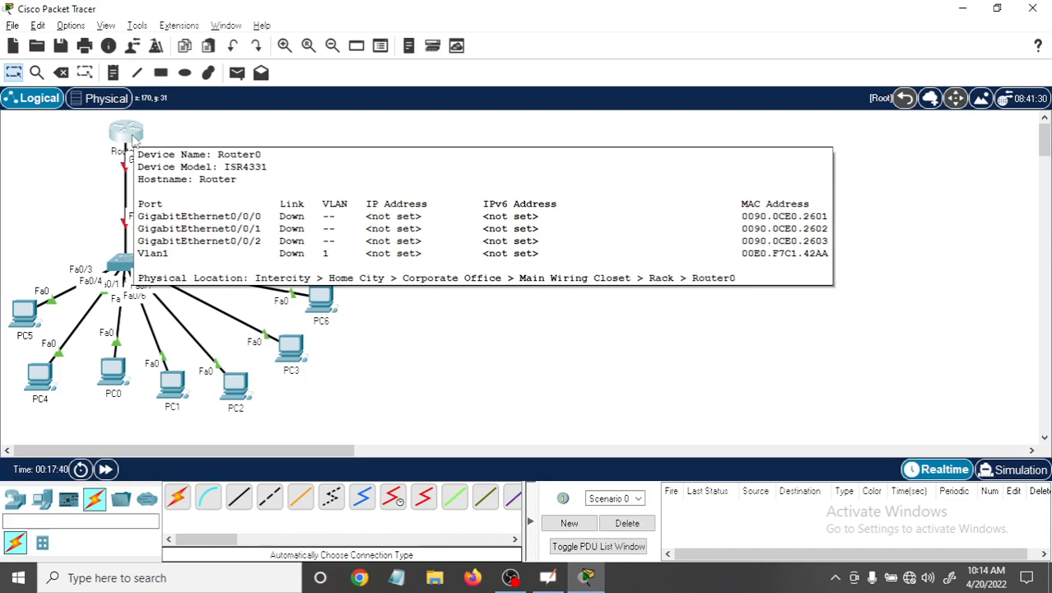
pyautogui.click(131, 142)
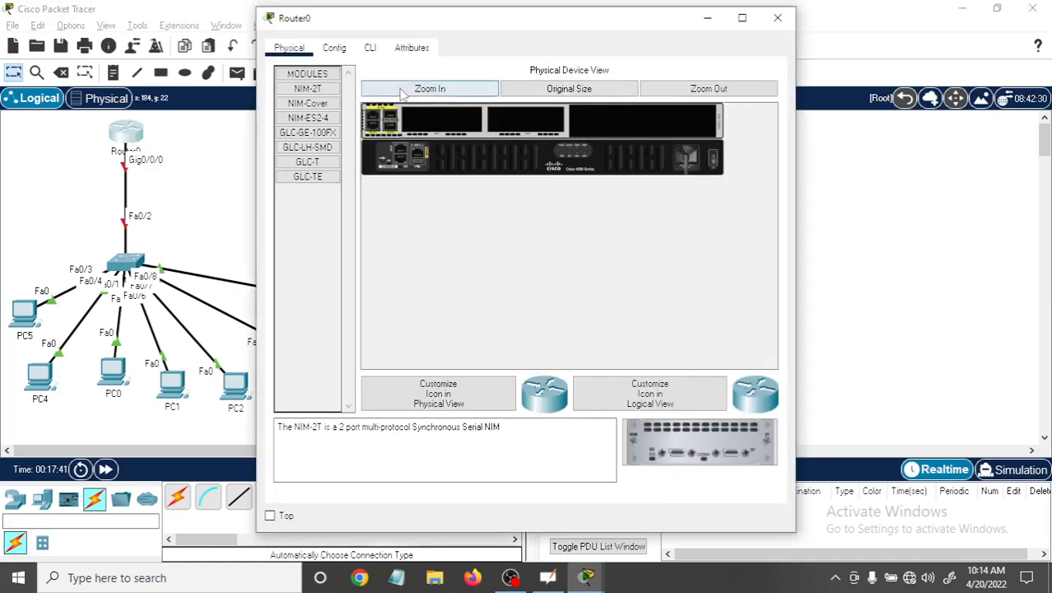
pyautogui.click(370, 47)
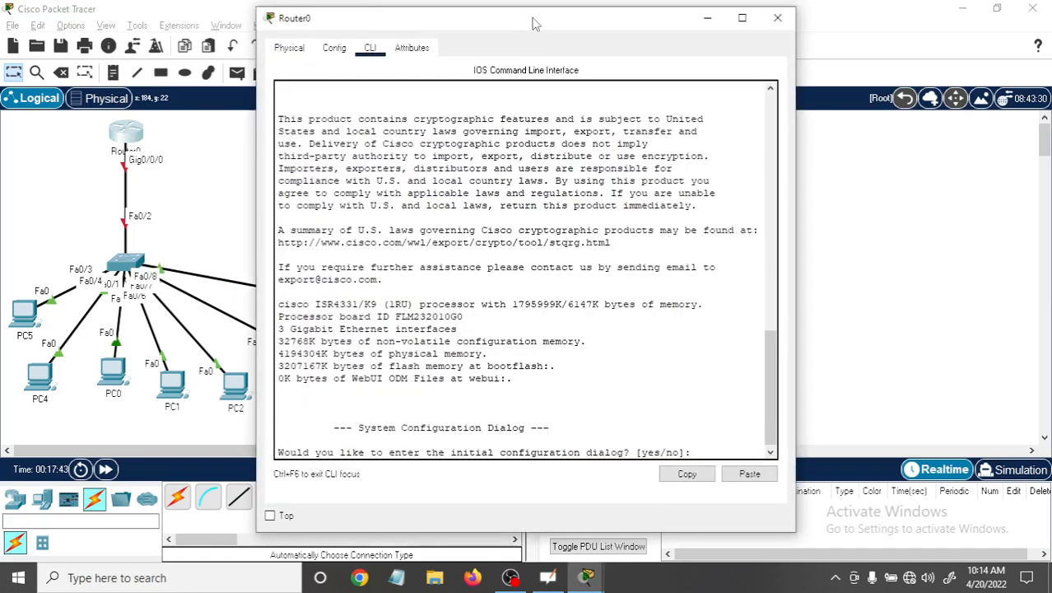
# Keep the Router0 window always on top and place it beside the topology so the devices stay visible.
pyautogui.moveTo(531, 18); pyautogui.dragTo(695, 19)
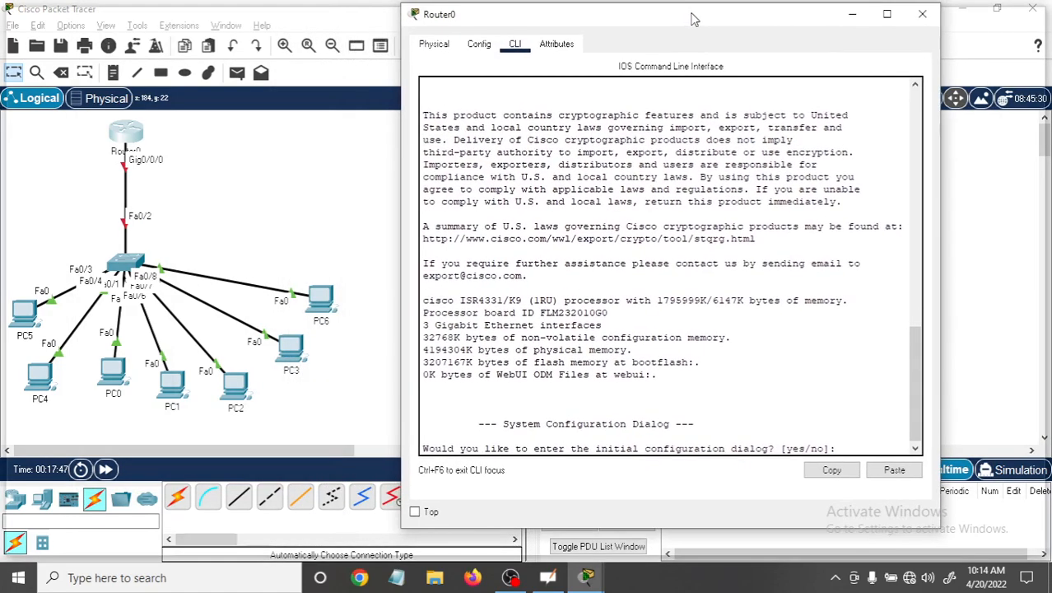
pyautogui.doubleClick(694, 19)
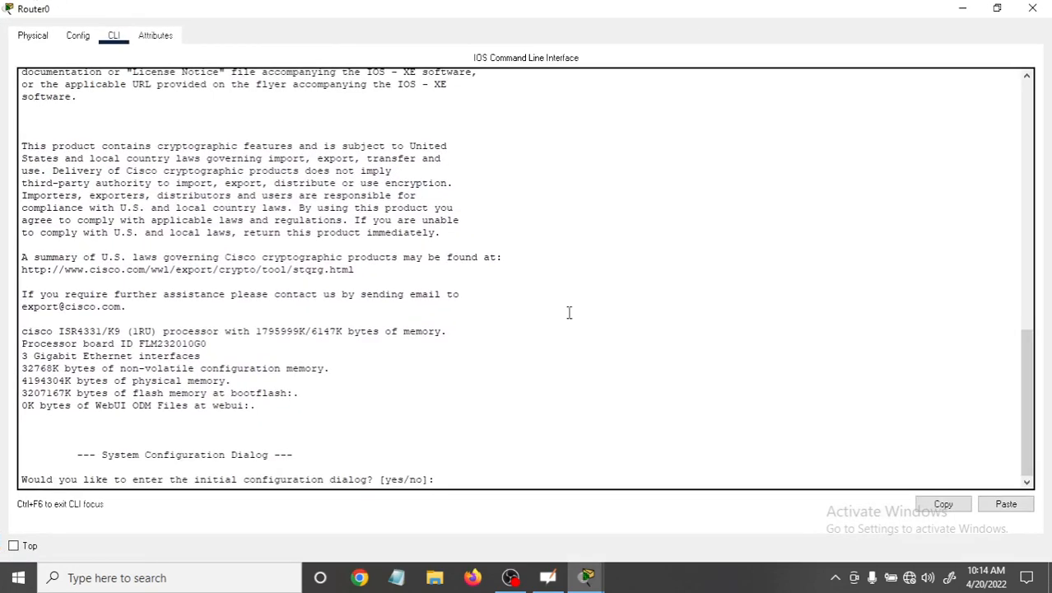
pyautogui.click(997, 7)
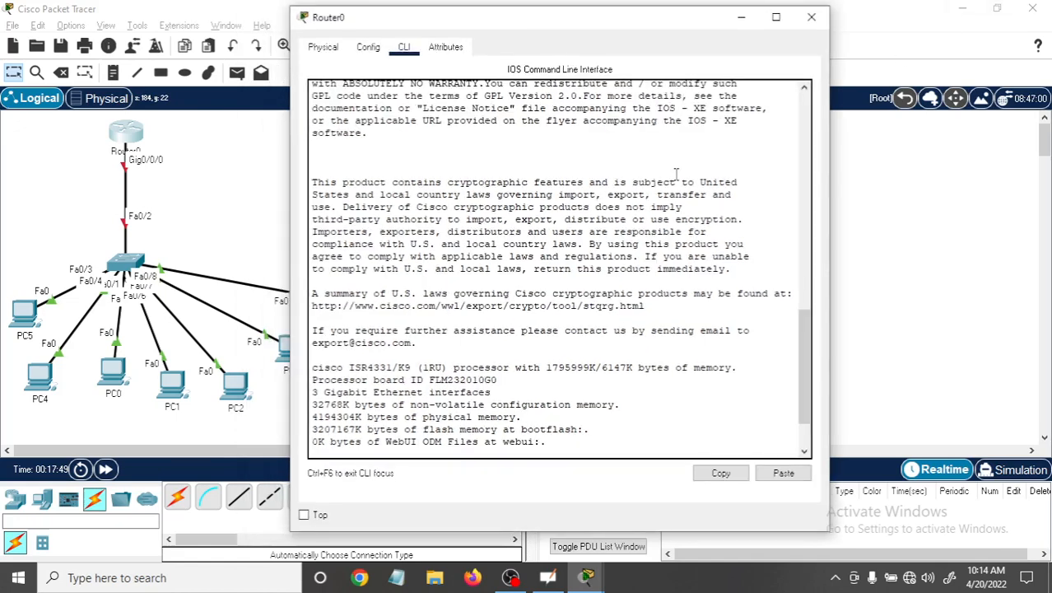
pyautogui.click(303, 515)
pyautogui.moveTo(564, 30); pyautogui.dragTo(715, 26)
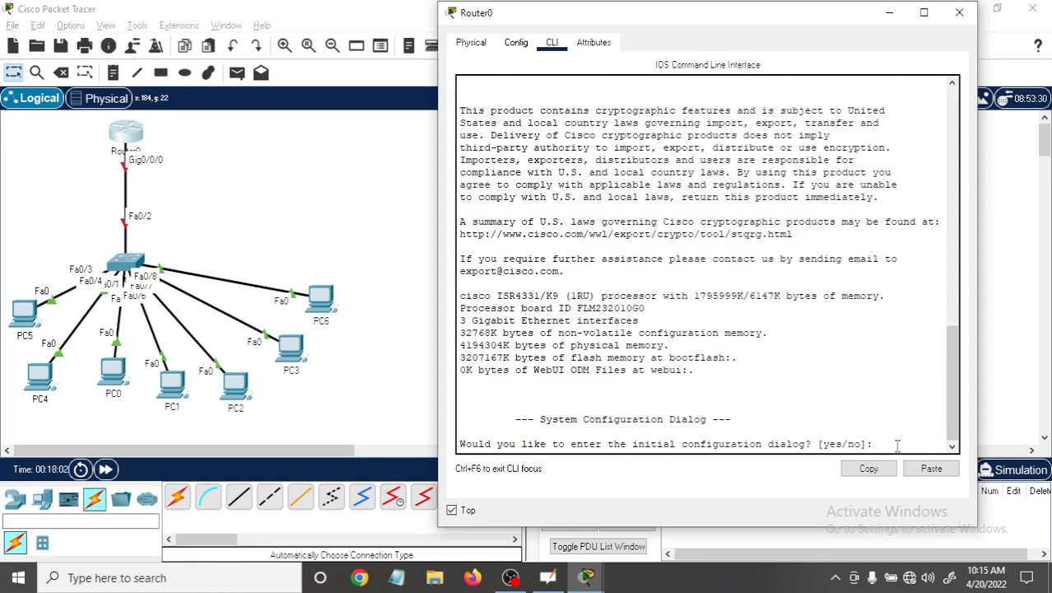
# Decline Router0's initial configuration dialog with no and bring up the router prompt.
pyautogui.write('no')
pyautogui.press('Return')
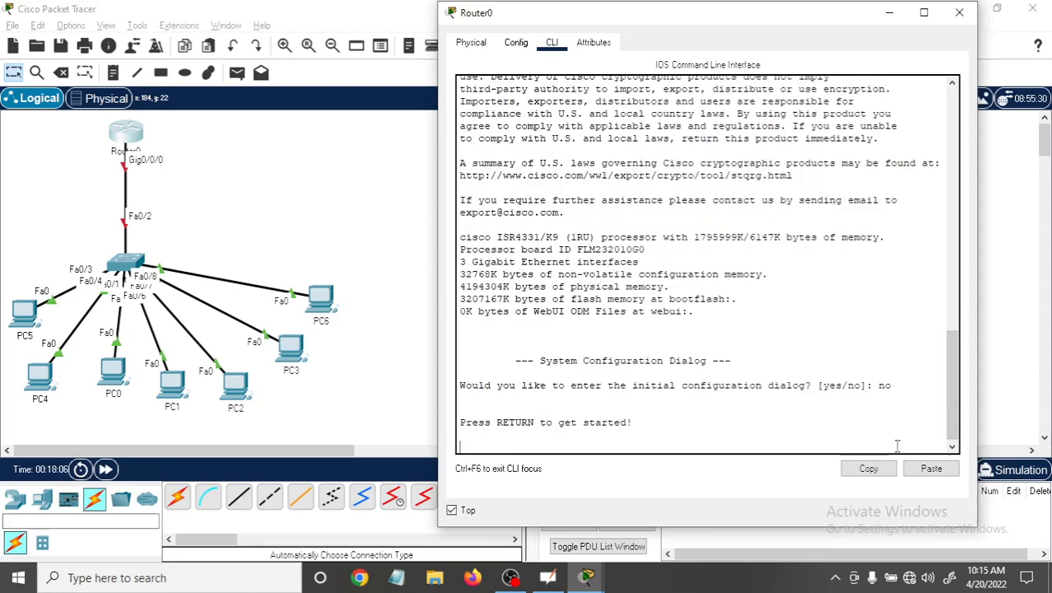
pyautogui.press('Return')
pyautogui.press('Return')
pyautogui.press('Return')
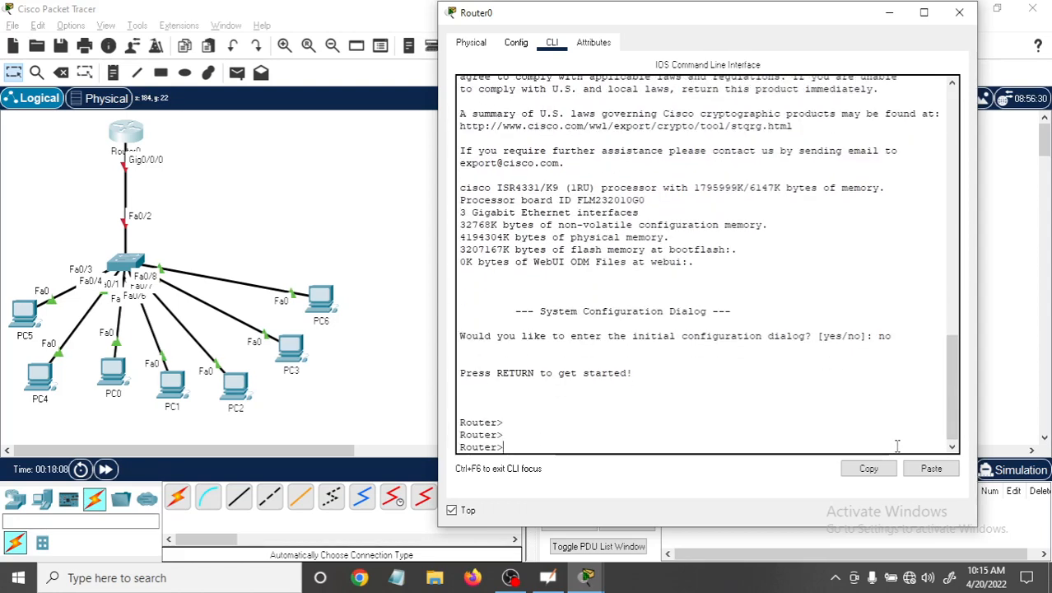
# Enter privileged EXEC mode with en and global configuration mode with conf t on Router0.
pyautogui.write('en')
pyautogui.press('Return')
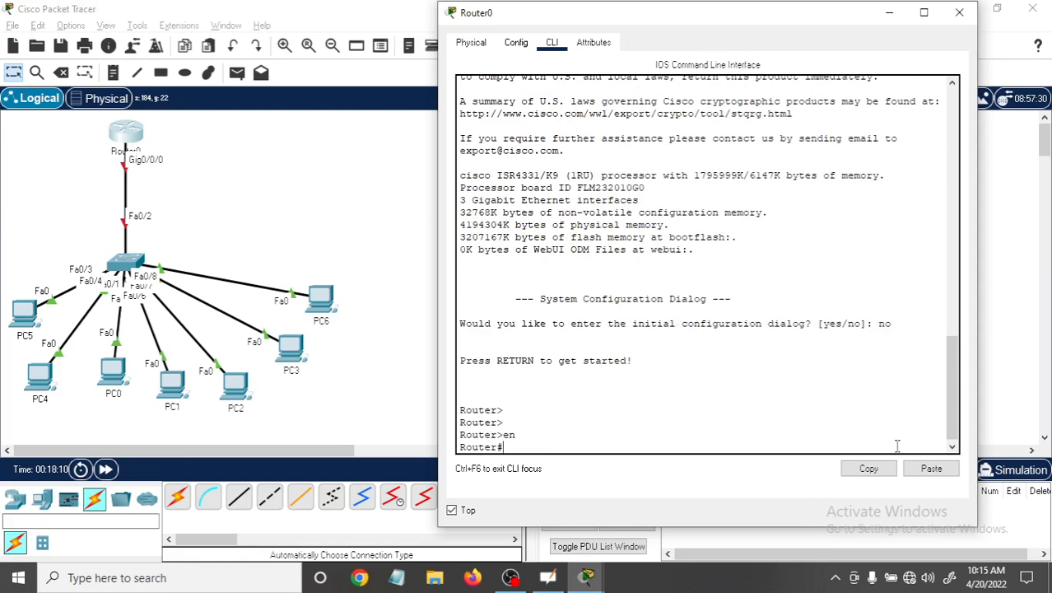
pyautogui.write('con f')
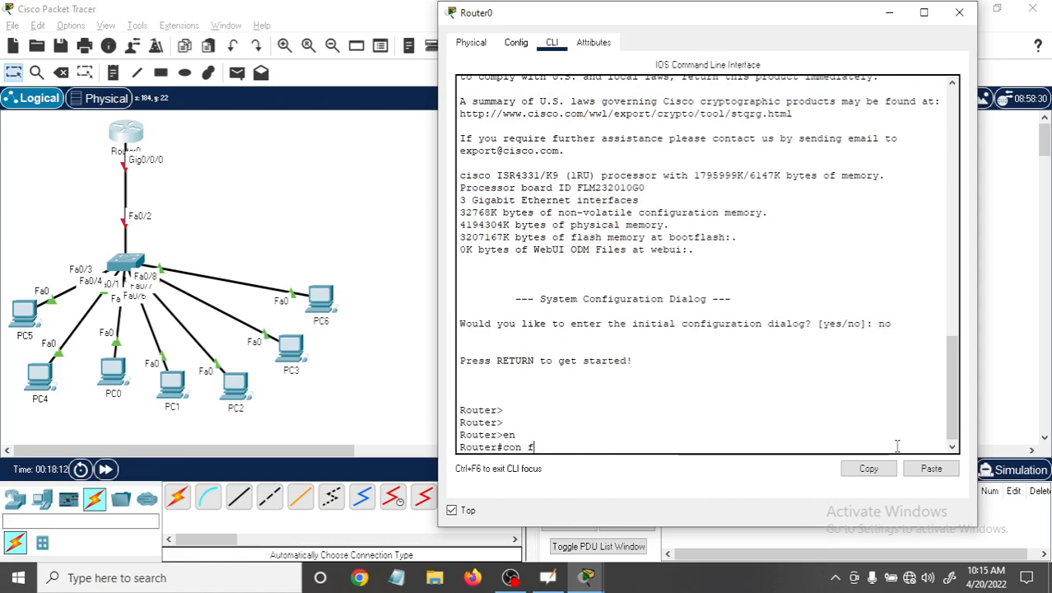
pyautogui.press('BackSpace')
pyautogui.press('BackSpace')
pyautogui.write('f t')
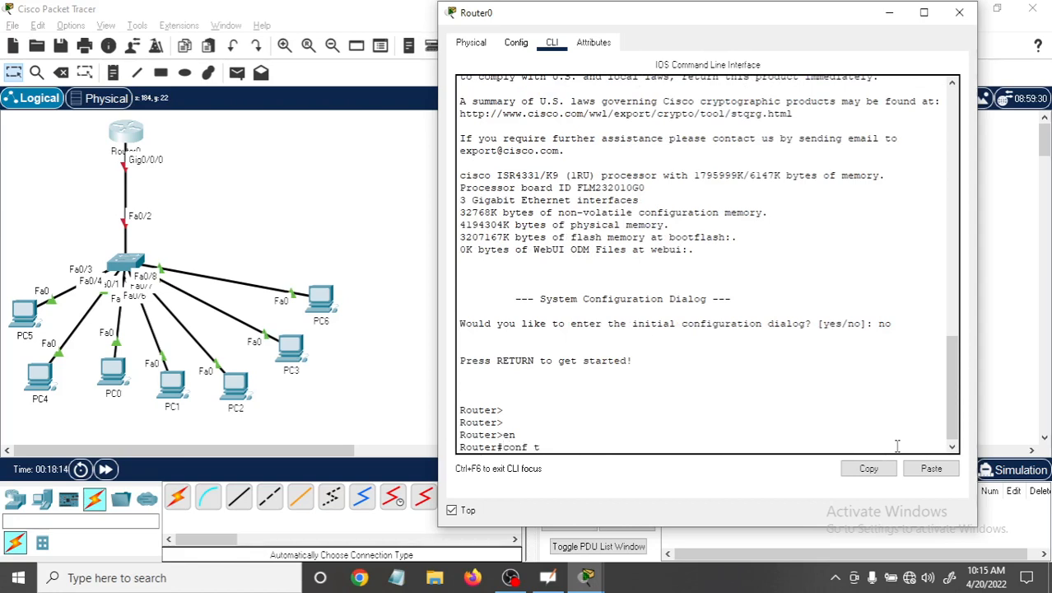
pyautogui.press('Return')
pyautogui.press('Return')
pyautogui.press('Return')
pyautogui.press('Return')
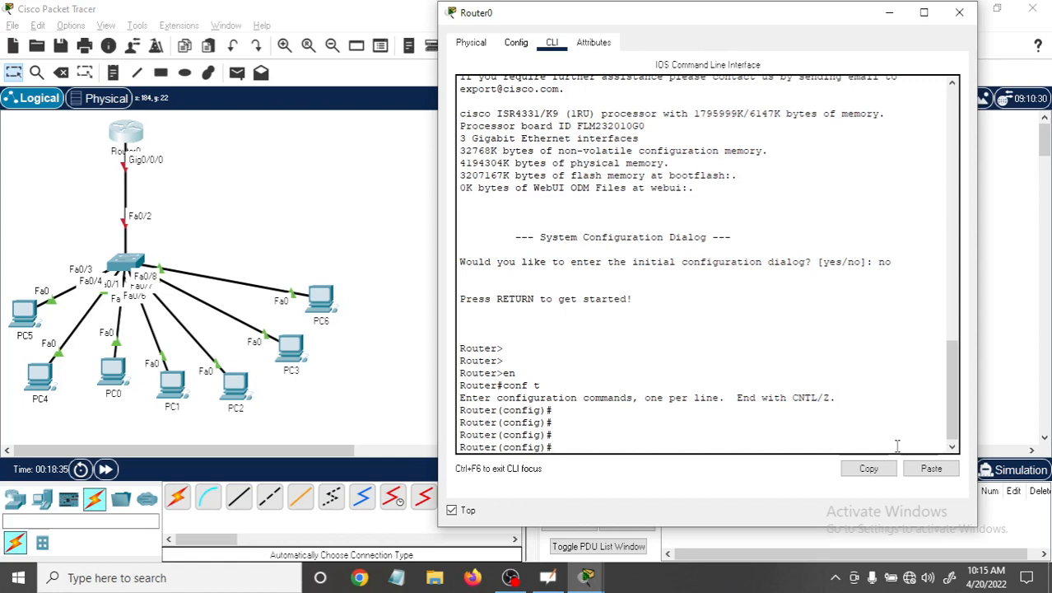
# Set the router's hostname to UVS.
pyautogui.write('host')
pyautogui.press('Tab')
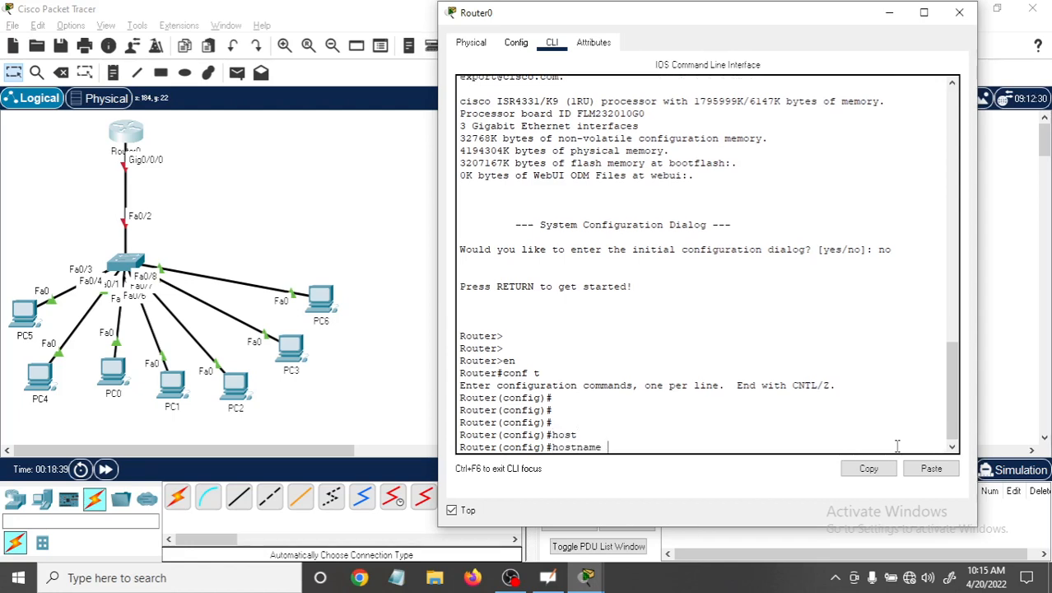
pyautogui.write('UVS')
pyautogui.press('Return')
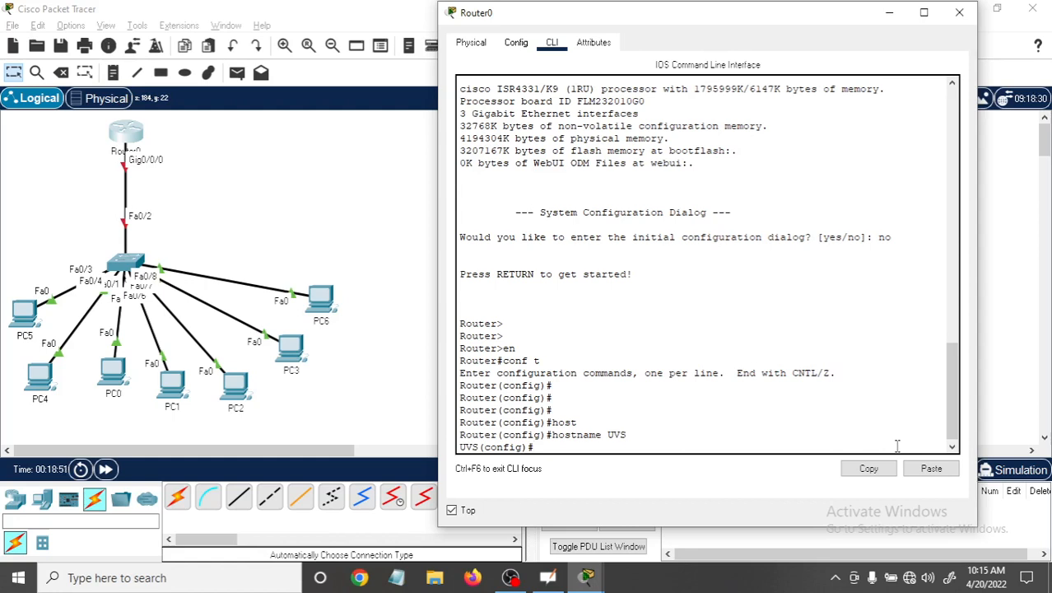
# Set the router's privileged-mode password with the enable secret command.
pyautogui.write('ena')
pyautogui.press('Tab')
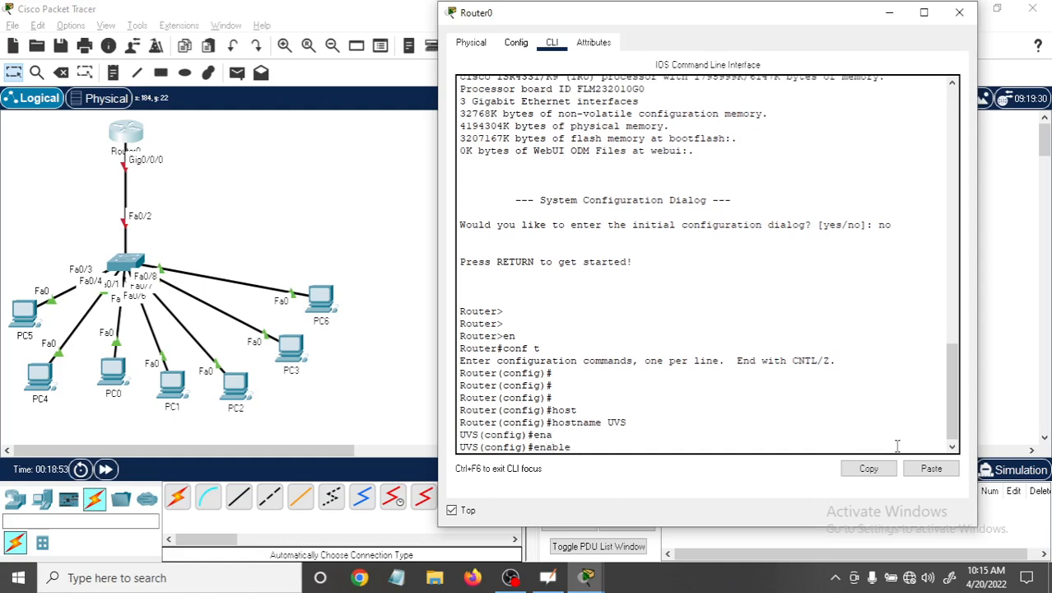
pyautogui.write('se')
pyautogui.press('Tab')
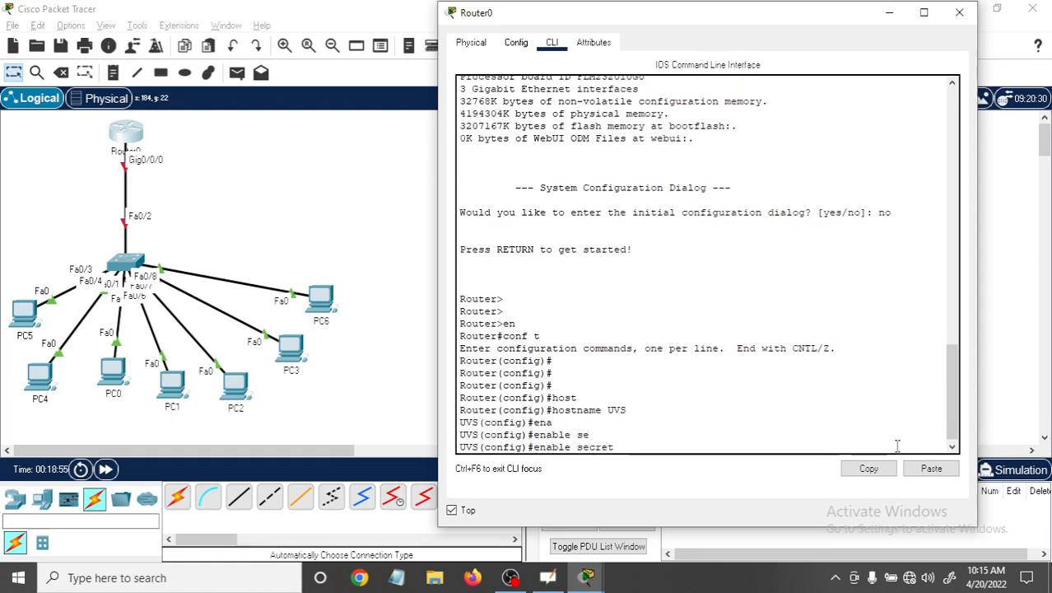
pyautogui.write('cc')
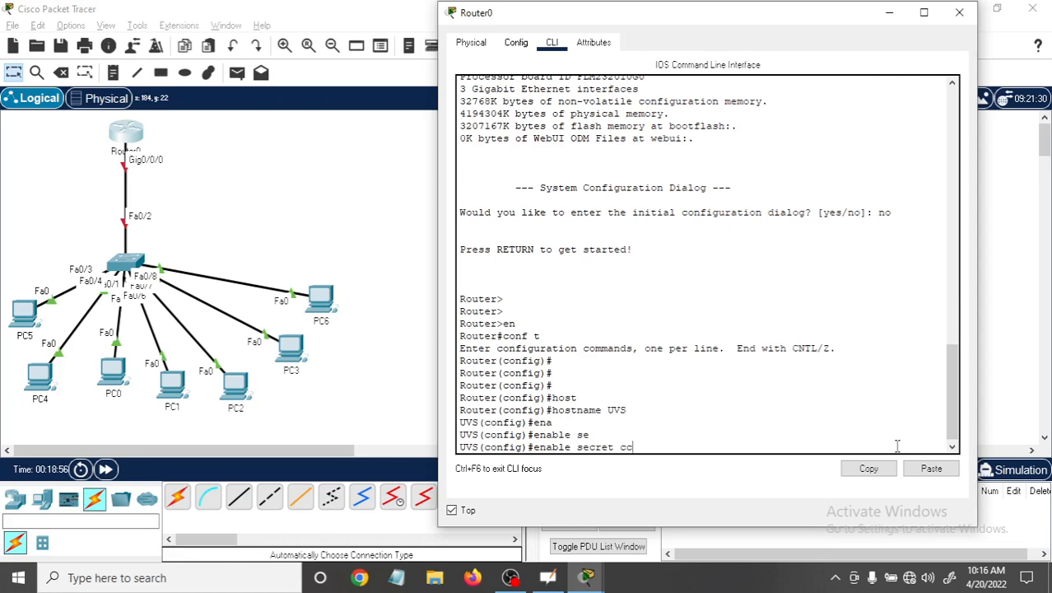
pyautogui.write('na123')
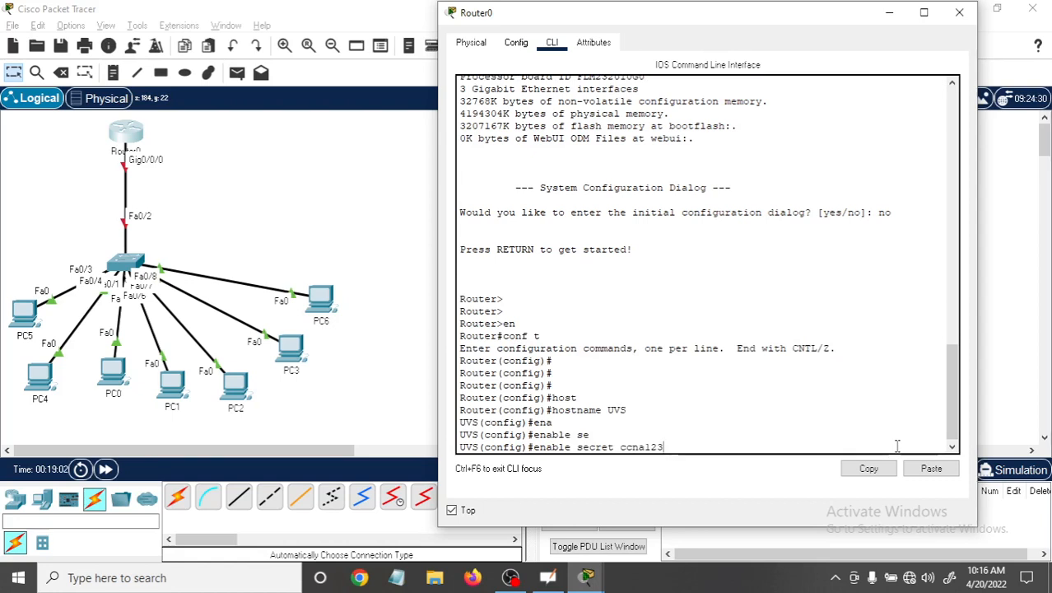
pyautogui.press('Return')
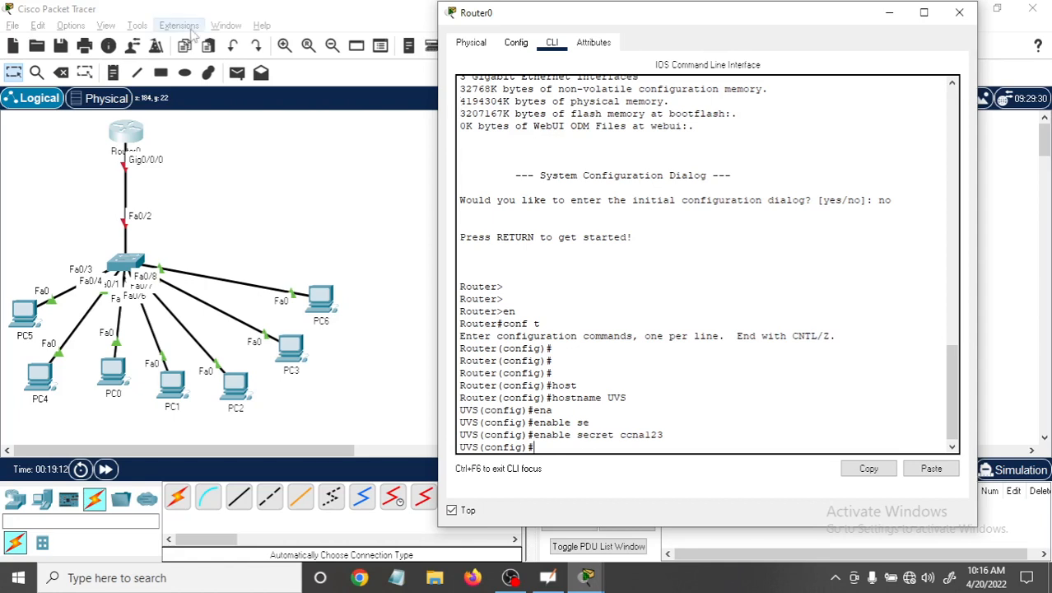
# Add a note reading 192.168.1.1/24 to the topology and place it beside the router's Gig0/0/0 link.
pyautogui.click(114, 73)
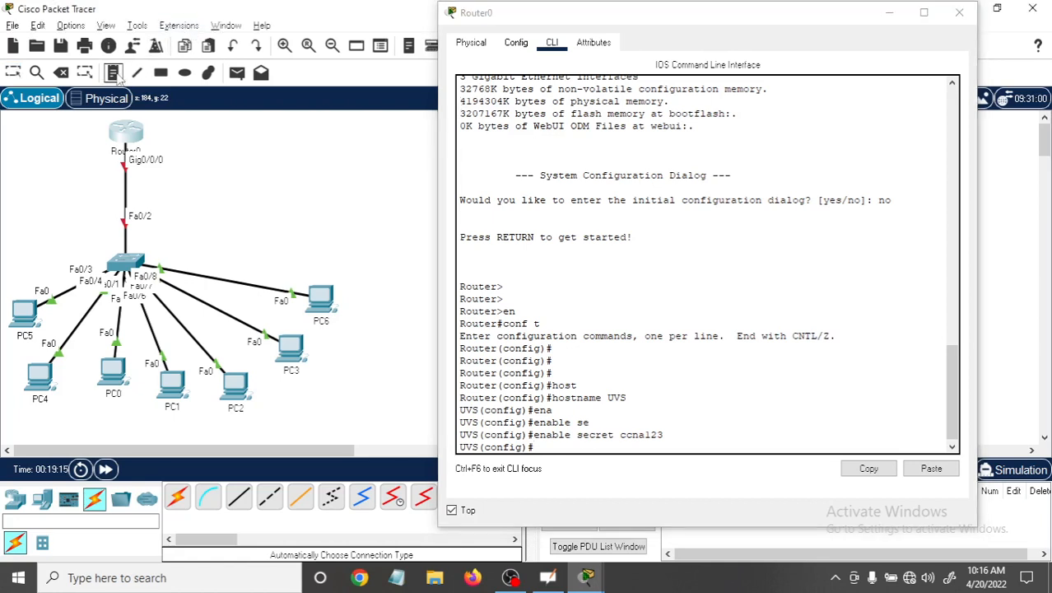
pyautogui.click(162, 171)
pyautogui.write('192')
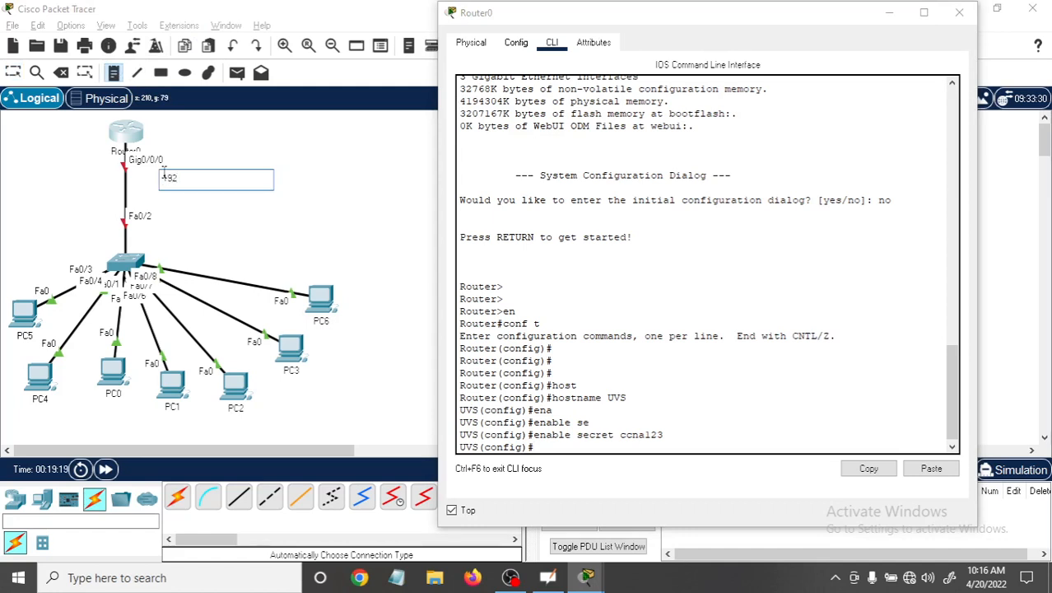
pyautogui.write('.168.1.1/24')
pyautogui.click(212, 130)
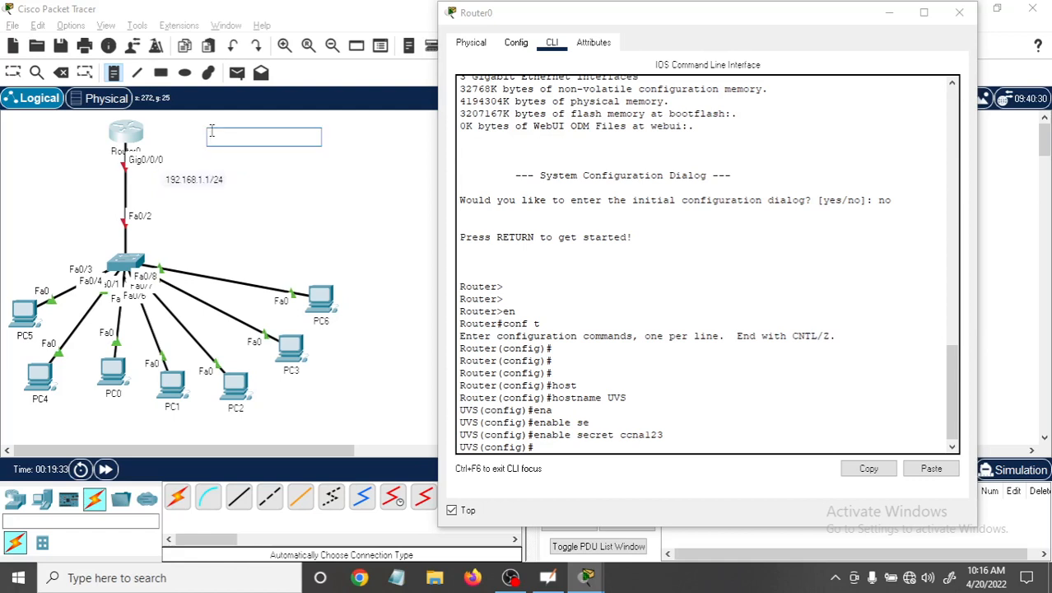
pyautogui.click(12, 71)
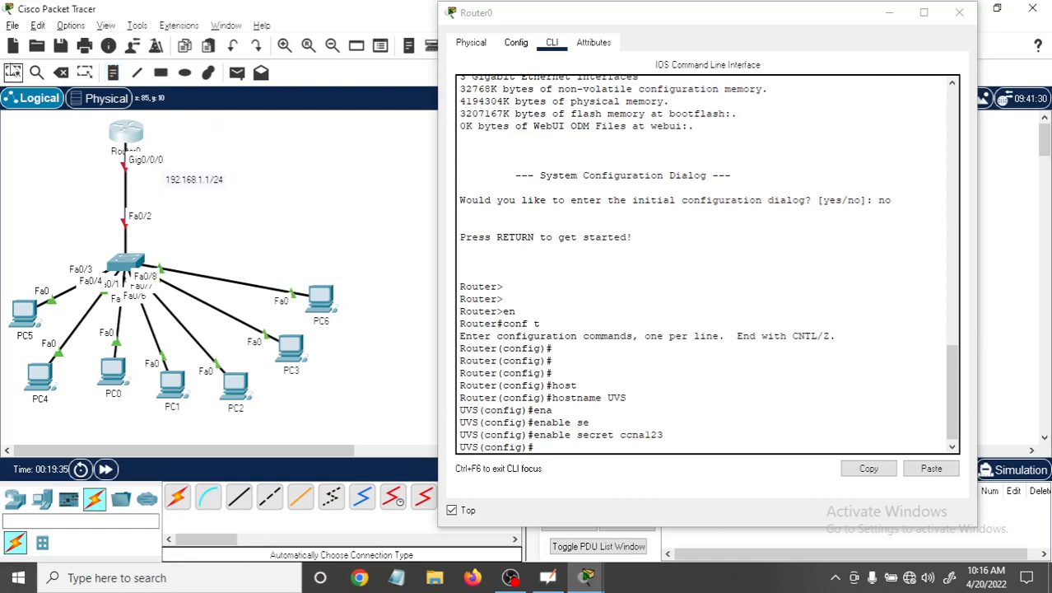
pyautogui.moveTo(203, 187); pyautogui.dragTo(176, 179)
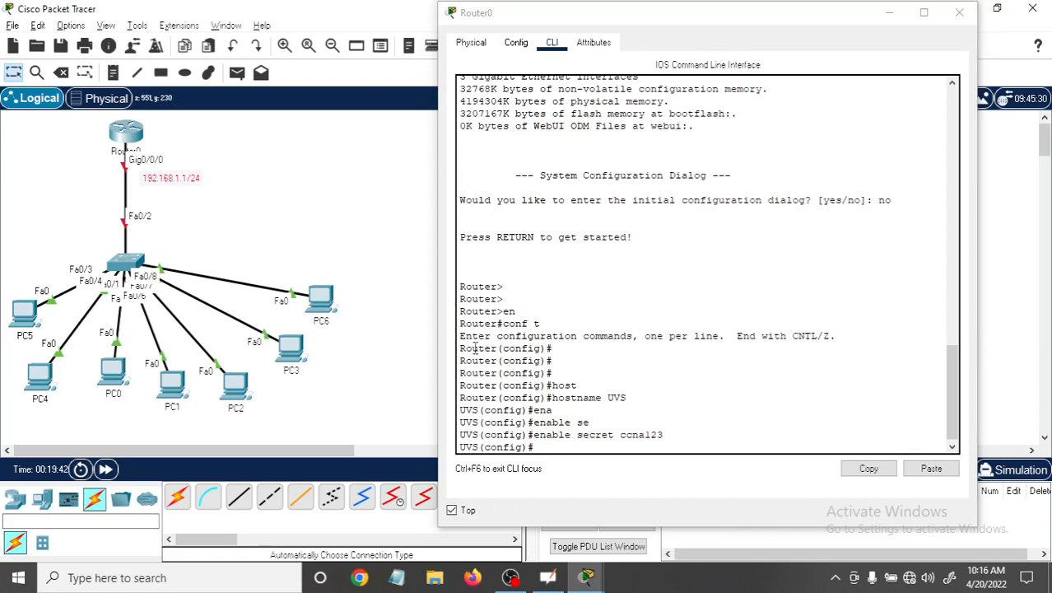
# Enter interface configuration mode for gig0/0/0 in the router's command line.
pyautogui.click(553, 448)
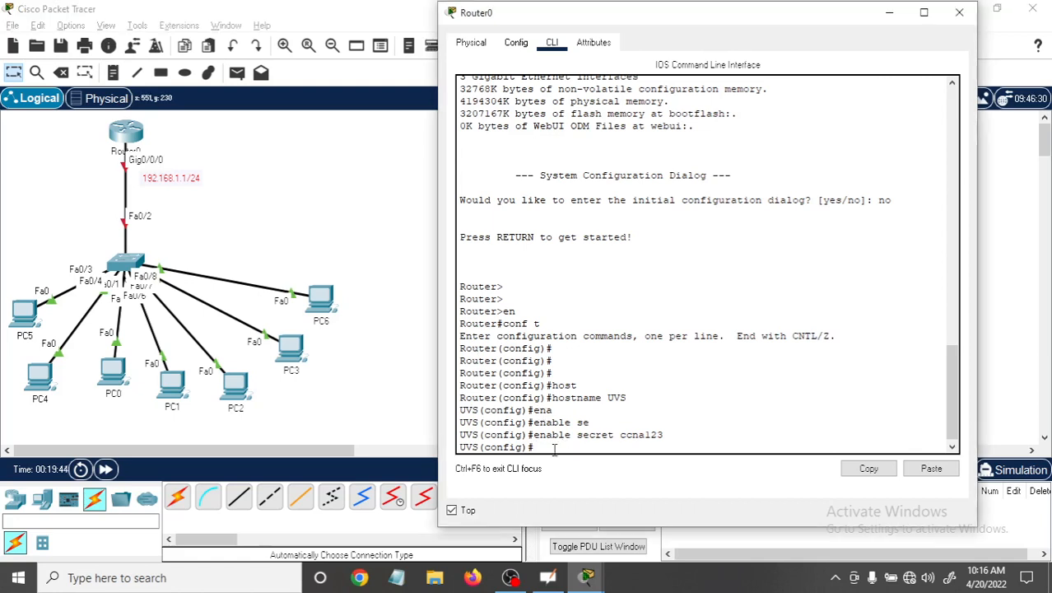
pyautogui.write('ip')
pyautogui.press('BackSpace')
pyautogui.press('BackSpace')
pyautogui.write('int')
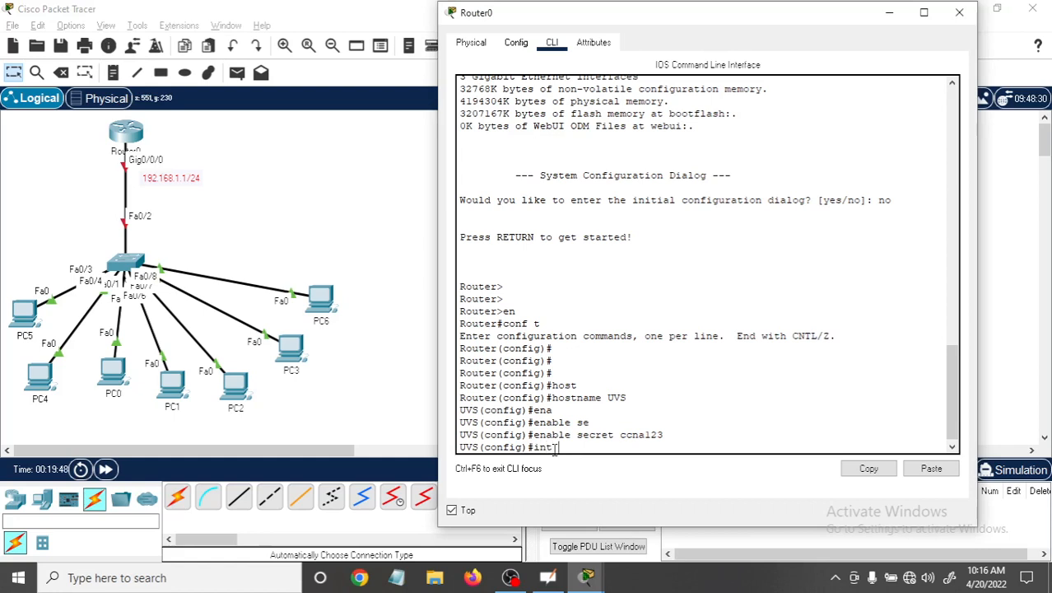
pyautogui.write(' gig0/0/0')
pyautogui.press('Return')
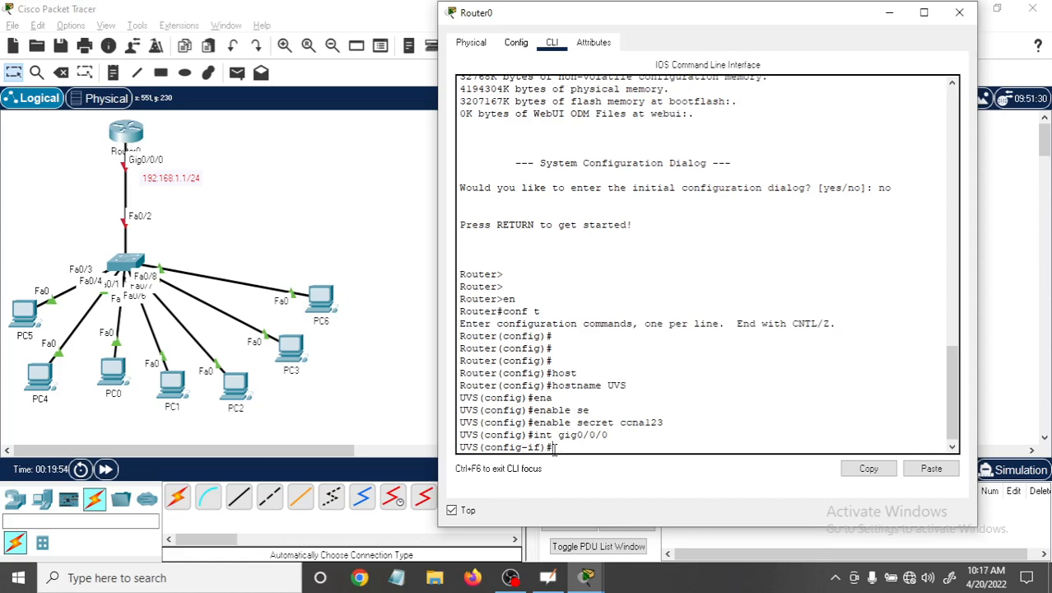
# Assign the IP address 192.168.1.1 with subnet mask 255.255.255.0 to the router's gig0/0/0 interface.
pyautogui.write('ip add 192')
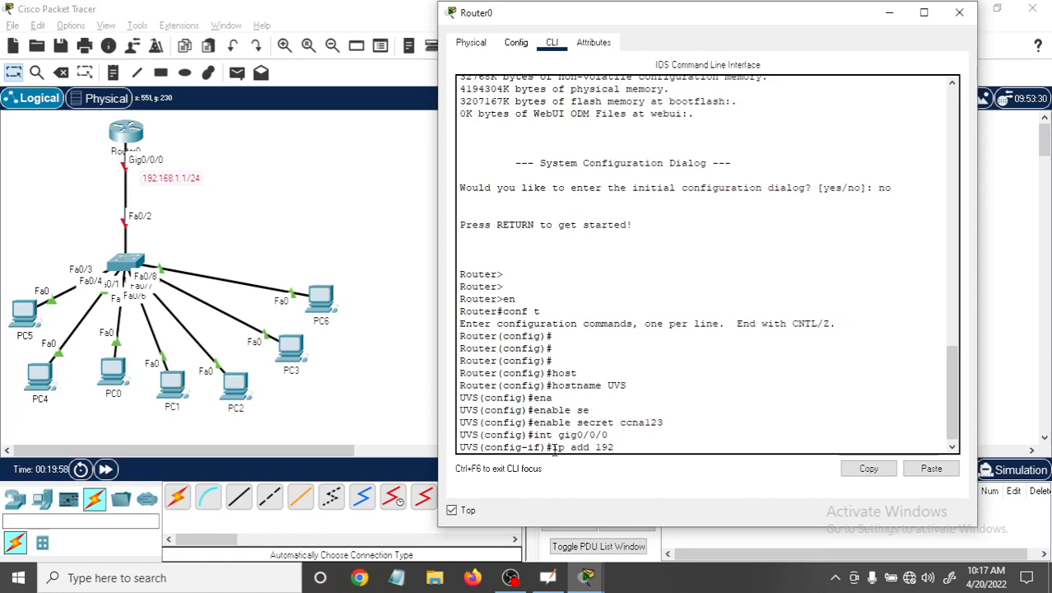
pyautogui.write('.168.1.')
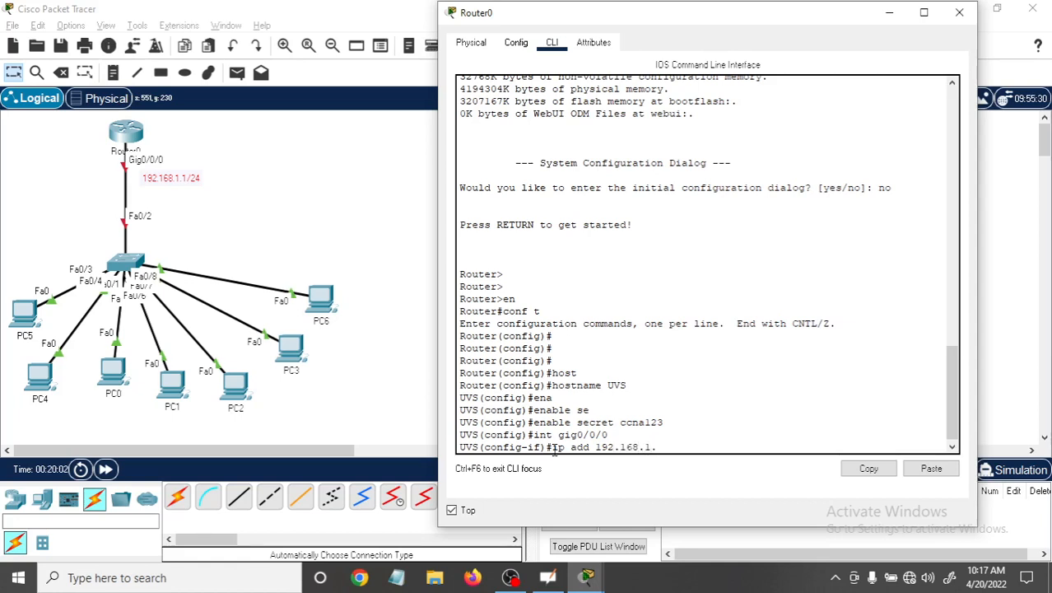
pyautogui.write('1 255.2')
pyautogui.write('55.255')
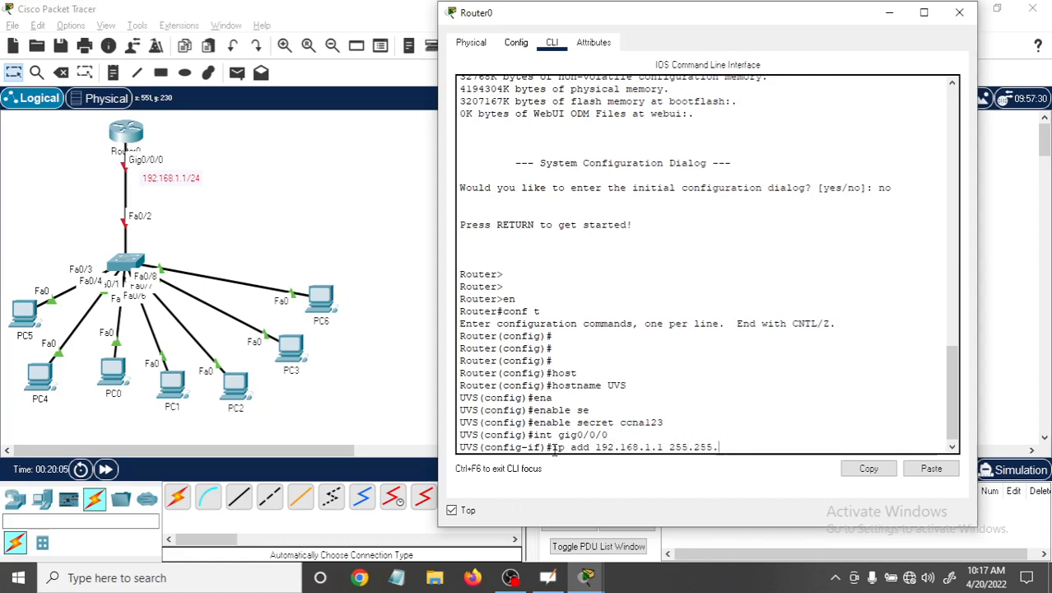
pyautogui.write('.0')
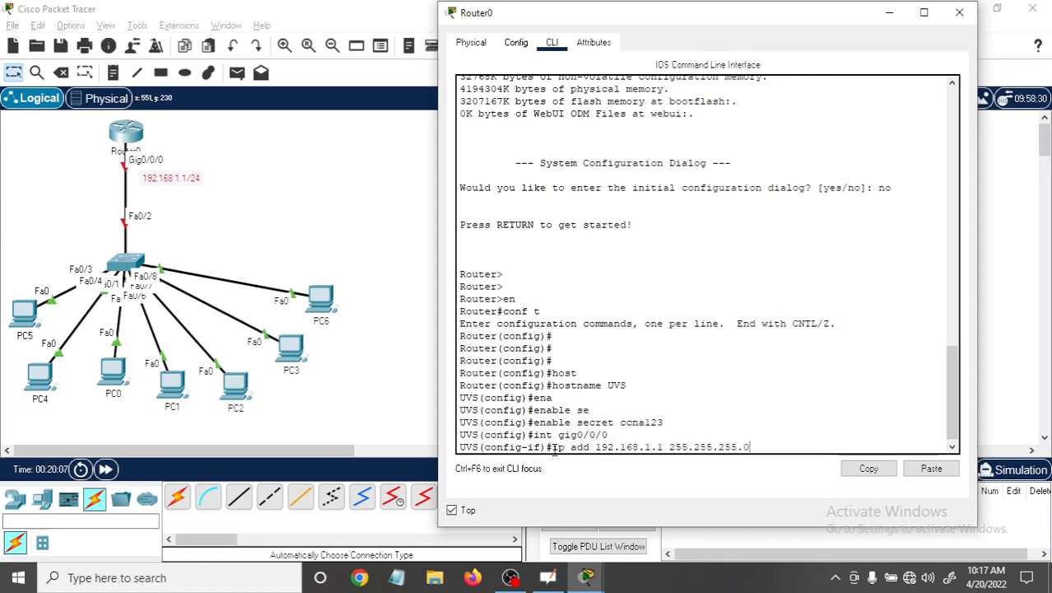
pyautogui.press('Return')
# Enable the router's gig0/0/0 interface with the no shutdown command.
pyautogui.write('no s')
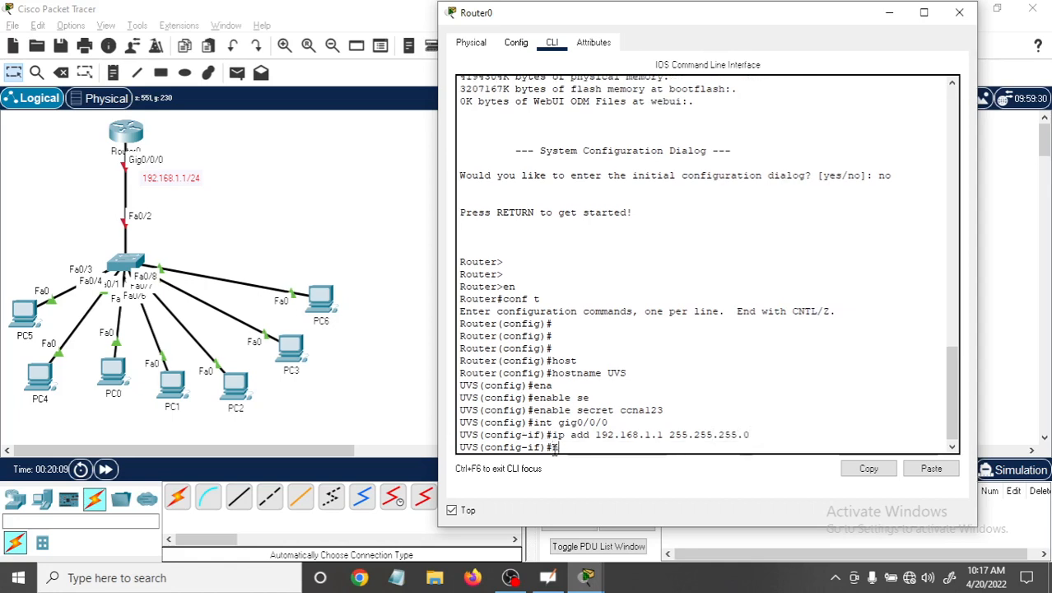
pyautogui.write('h')
pyautogui.press('Return')
pyautogui.press('Return')
pyautogui.press('Return')
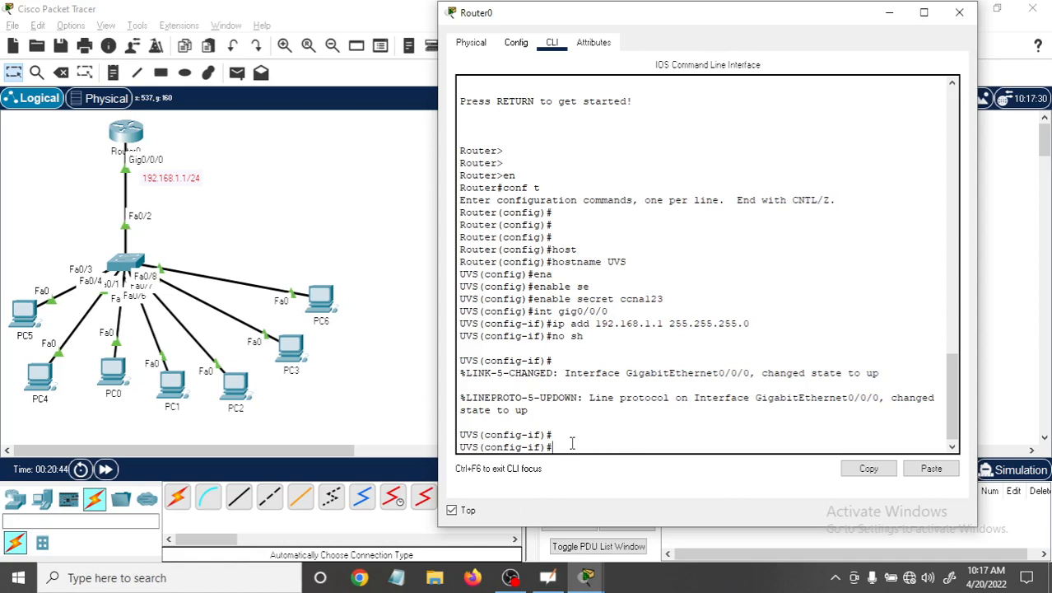
# Examine PC5's IP configuration with its window in front of the router's, and close it without changing any settings.
pyautogui.click(20, 317)
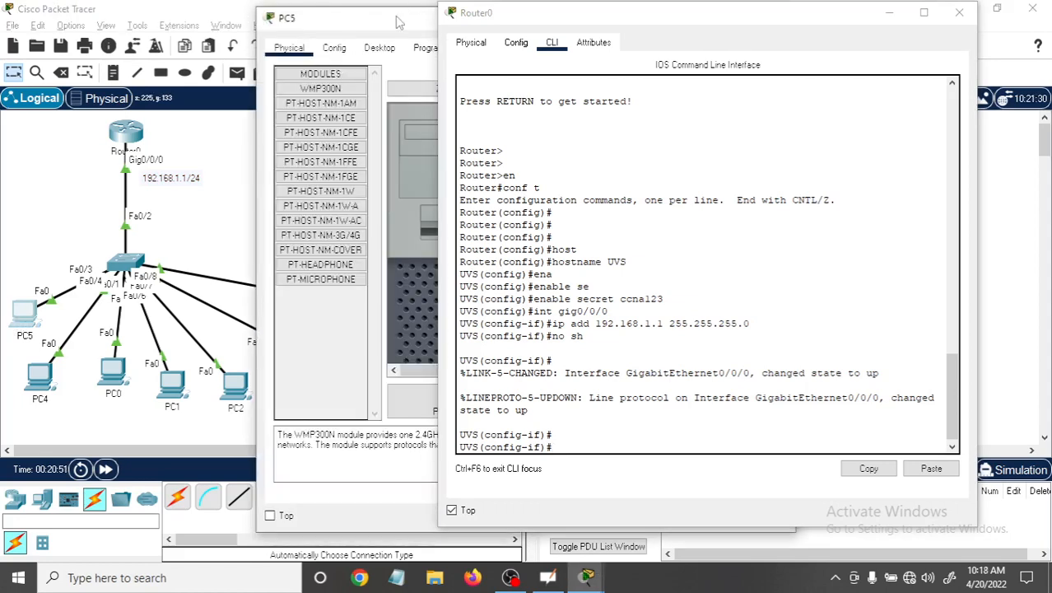
pyautogui.moveTo(399, 19); pyautogui.dragTo(237, 50)
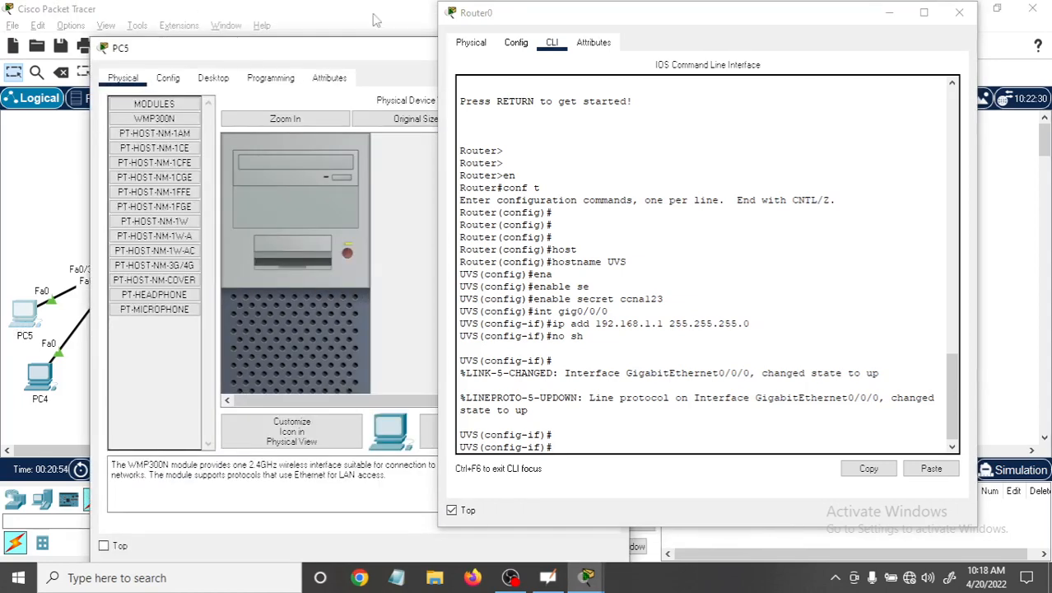
pyautogui.click(454, 511)
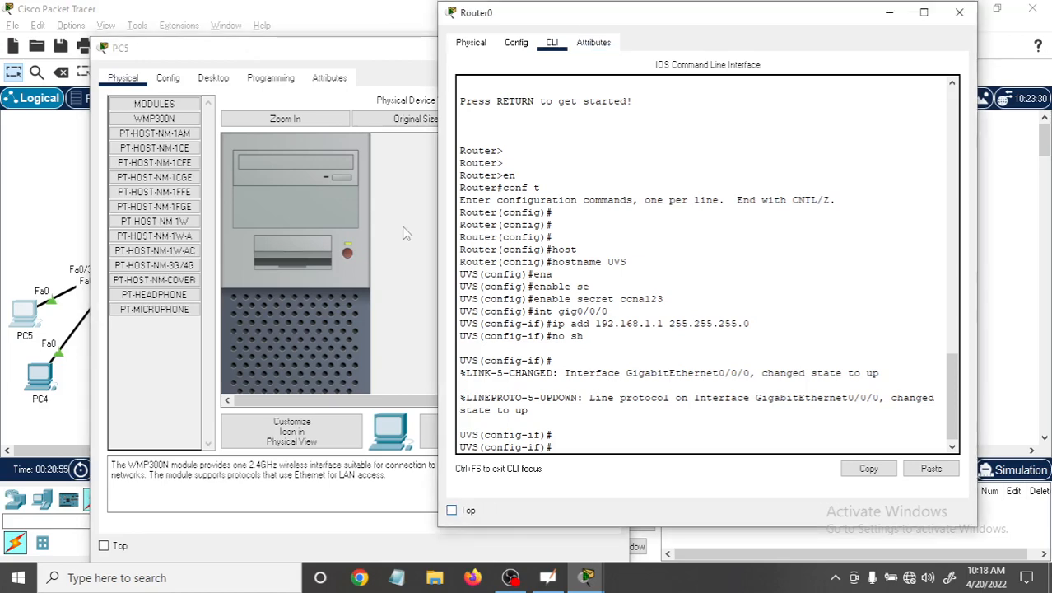
pyautogui.moveTo(656, 23); pyautogui.dragTo(709, 29)
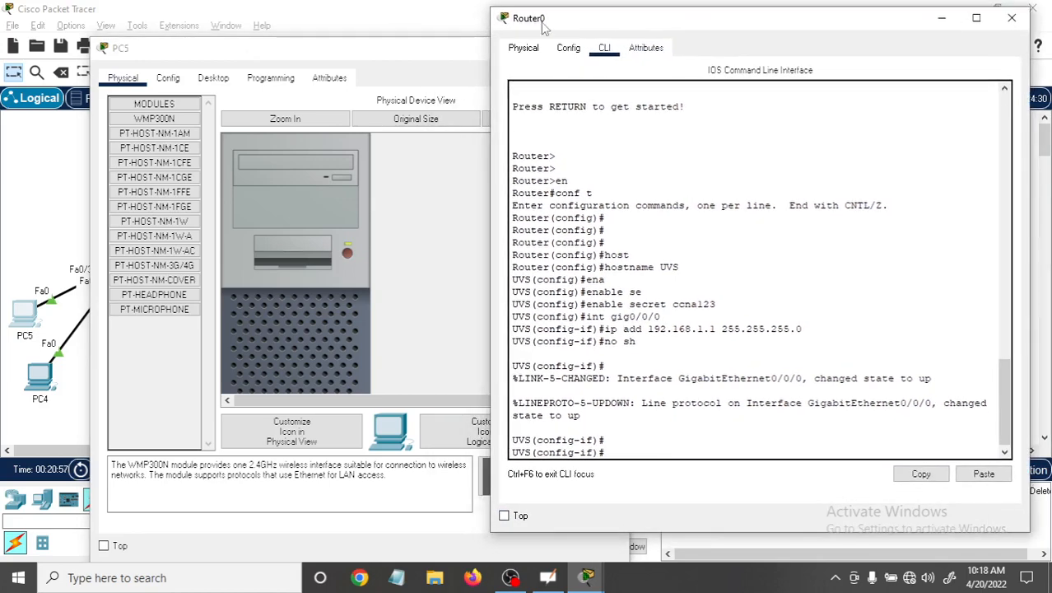
pyautogui.click(333, 56)
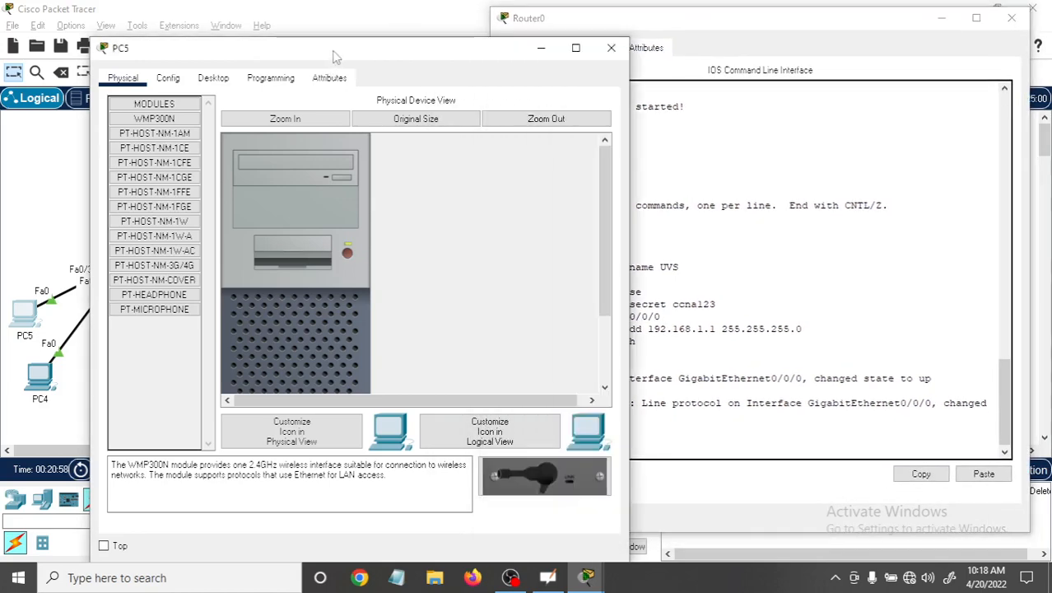
pyautogui.click(213, 79)
pyautogui.click(170, 150)
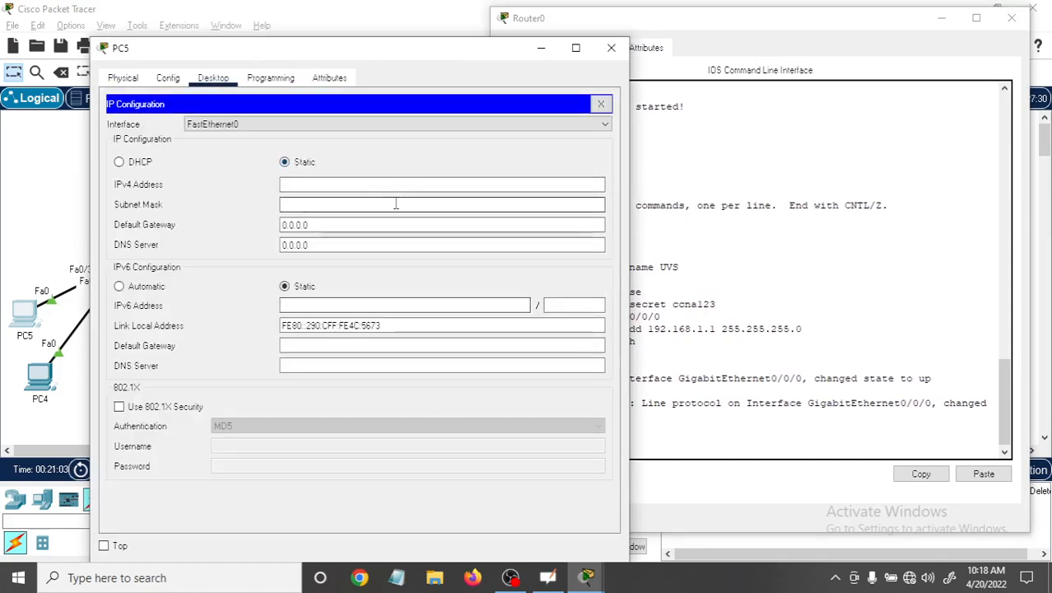
pyautogui.click(612, 47)
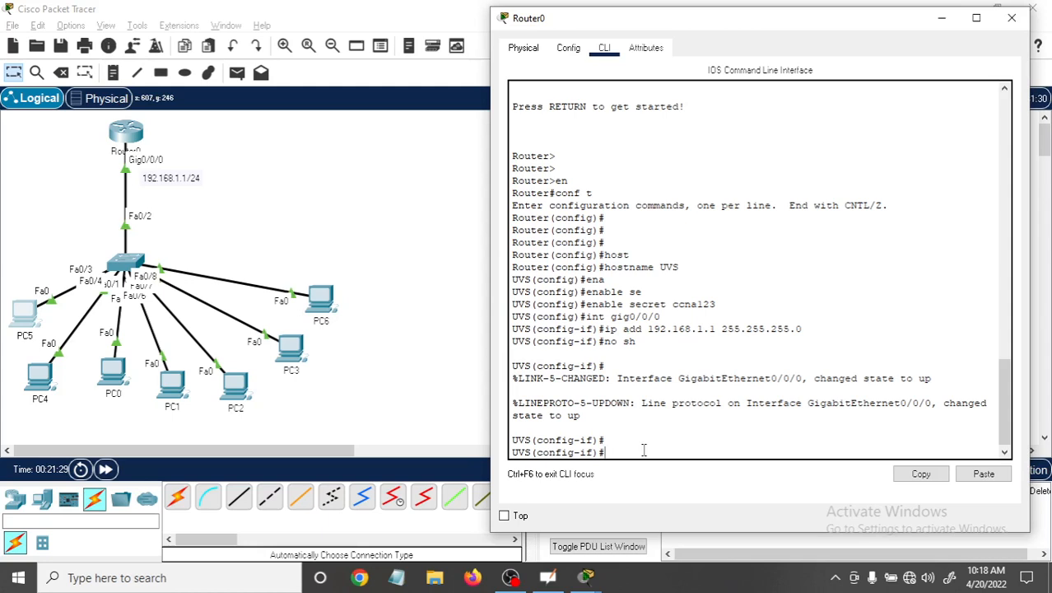
# Return the router to privileged mode and re-enter global configuration mode.
pyautogui.hotkey('ctrl', 'z')
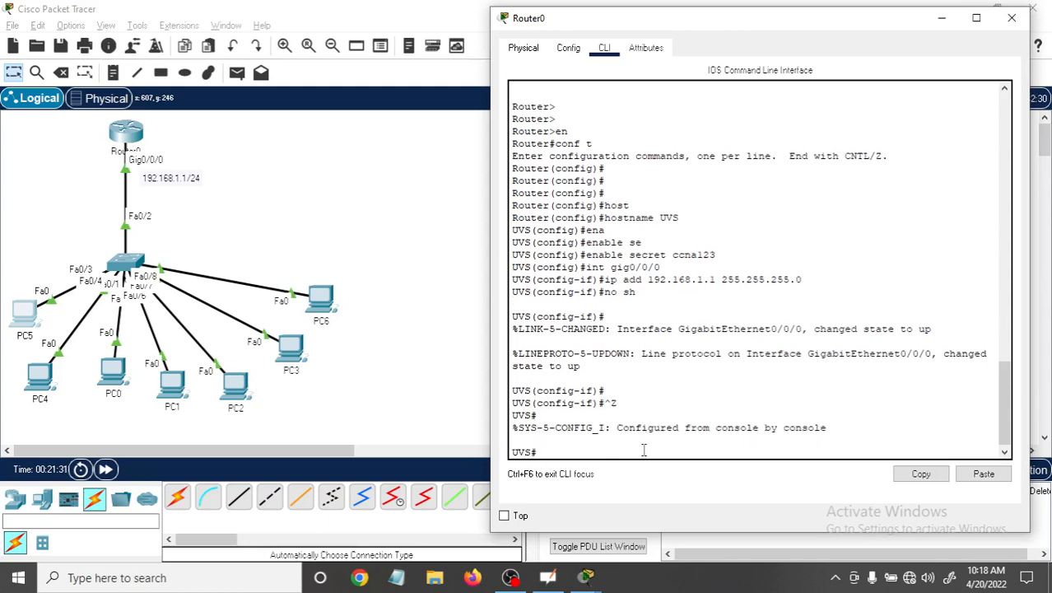
pyautogui.press('Return')
pyautogui.press('Return')
pyautogui.press('Return')
pyautogui.press('Return')
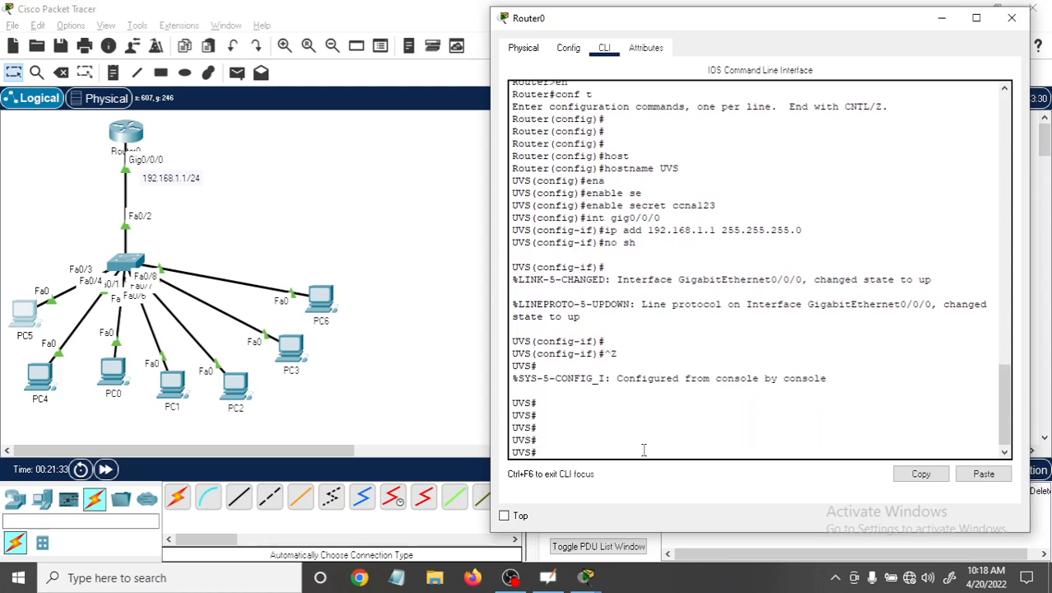
pyautogui.write('conf t')
pyautogui.press('Return')
pyautogui.press('Return')
# List the options of the ip dhcp command with the router's context help and examine the address pool entry.
pyautogui.write('ip ')
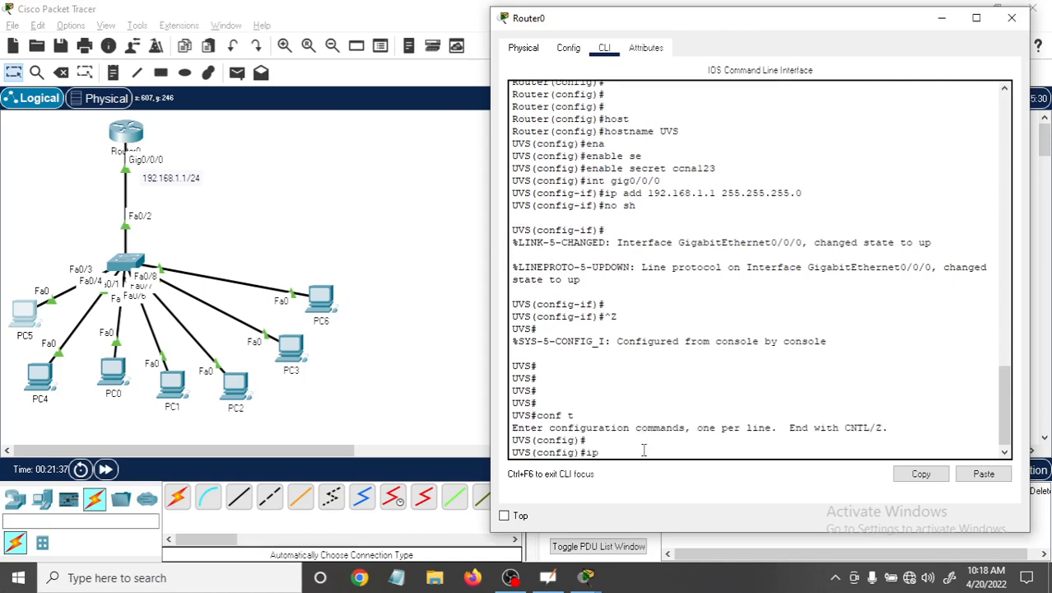
pyautogui.write('dhcp')
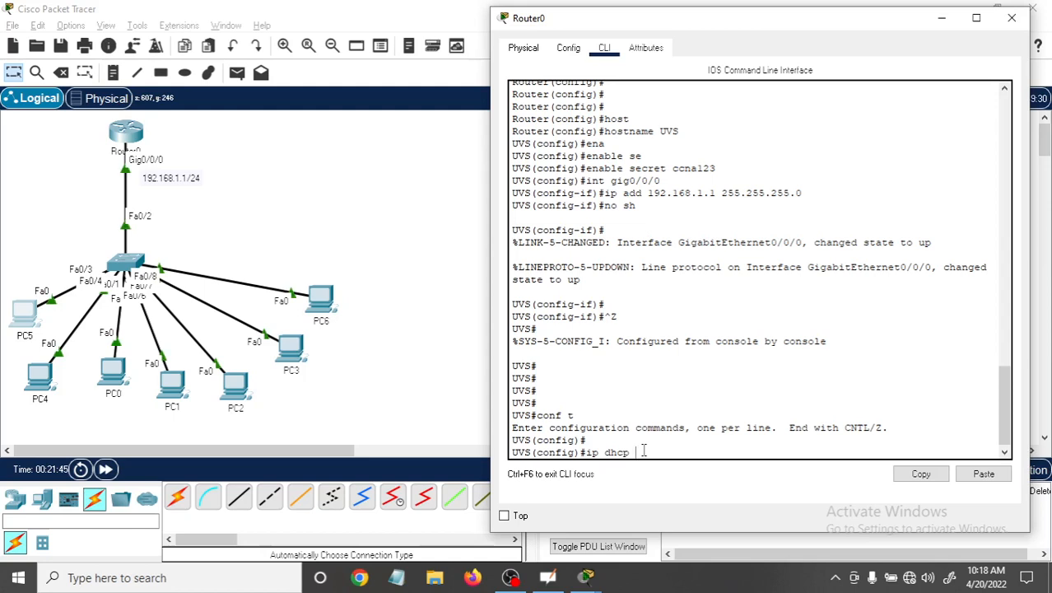
pyautogui.write('?')
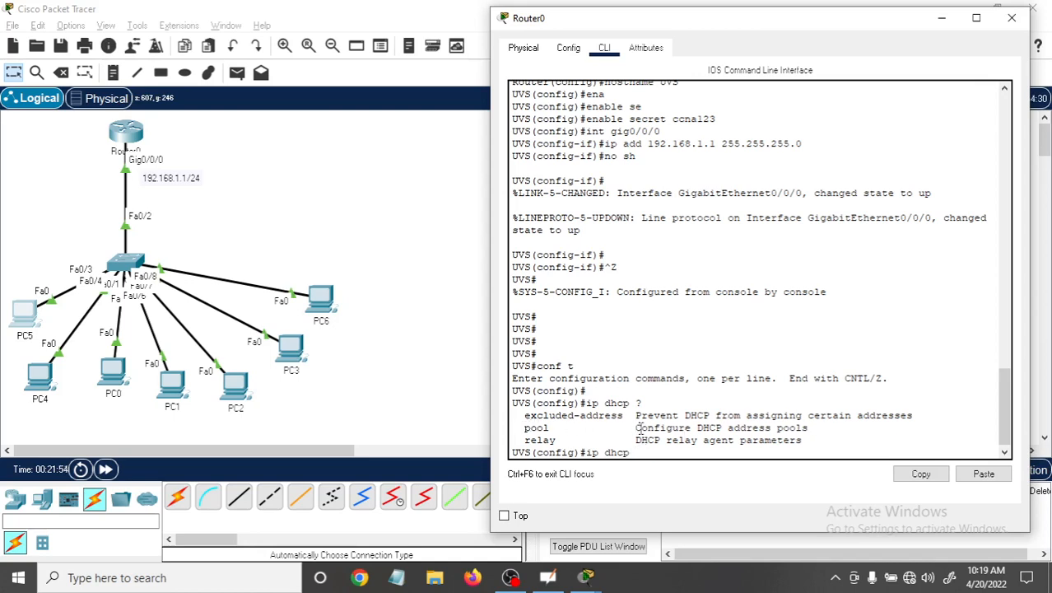
pyautogui.moveTo(639, 427); pyautogui.dragTo(833, 427)
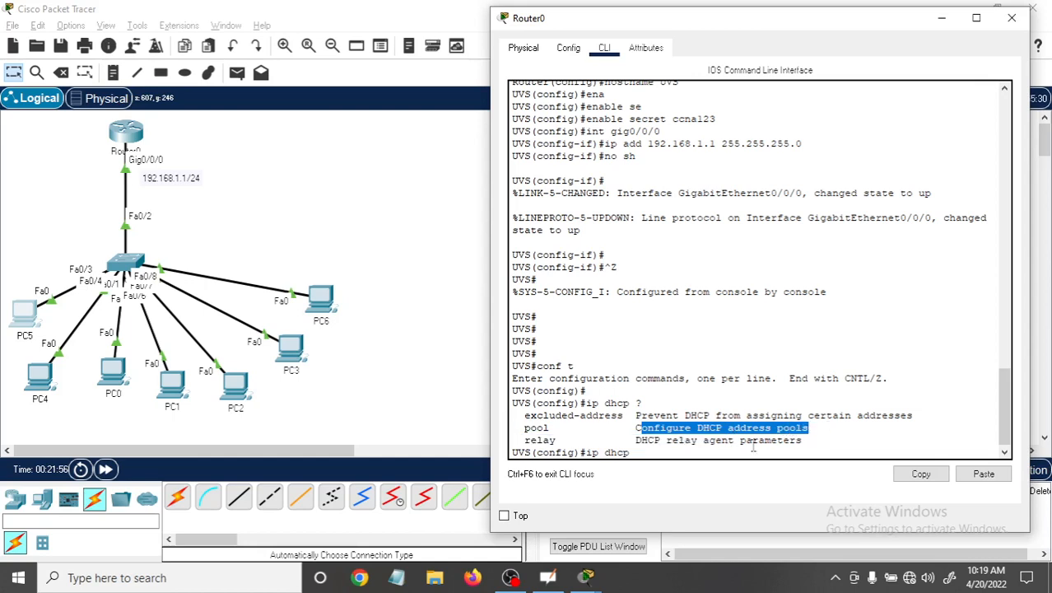
# Create a DHCP address pool named UVS on the router.
pyautogui.click(659, 450)
pyautogui.write('p')
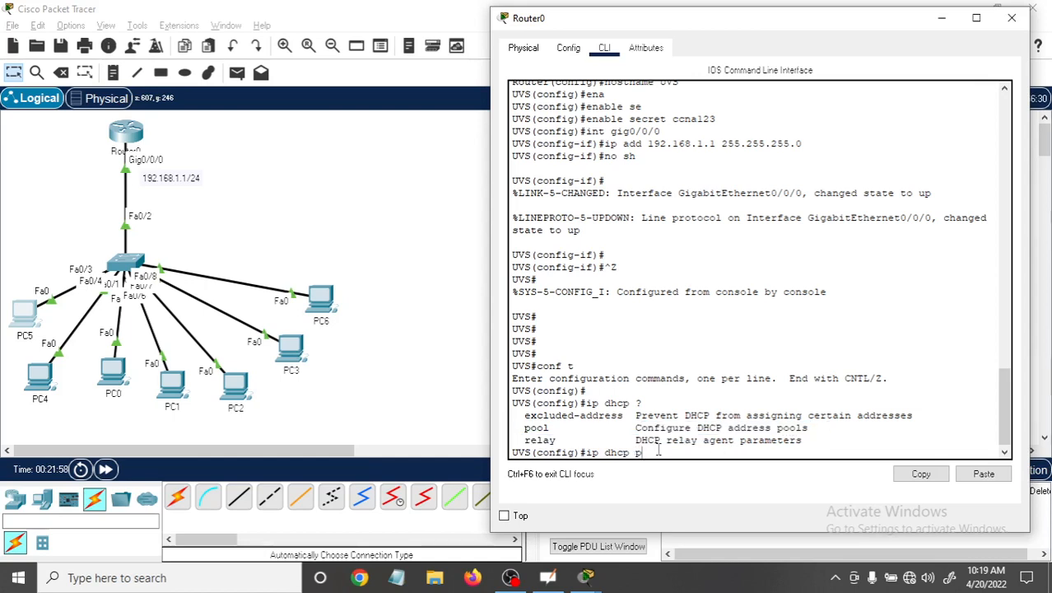
pyautogui.write('ool')
pyautogui.press('Tab')
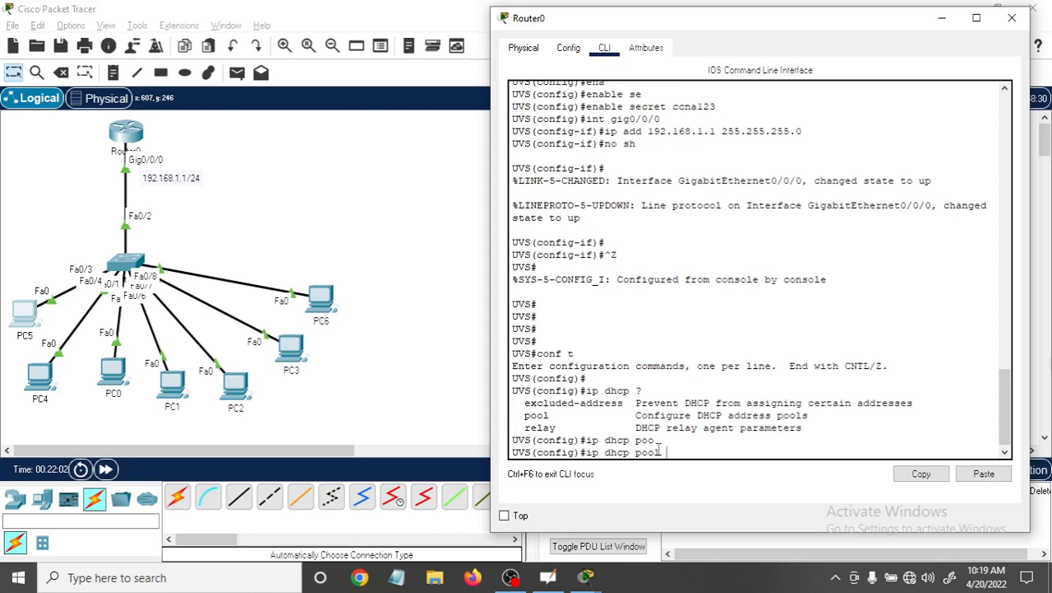
pyautogui.write('?')
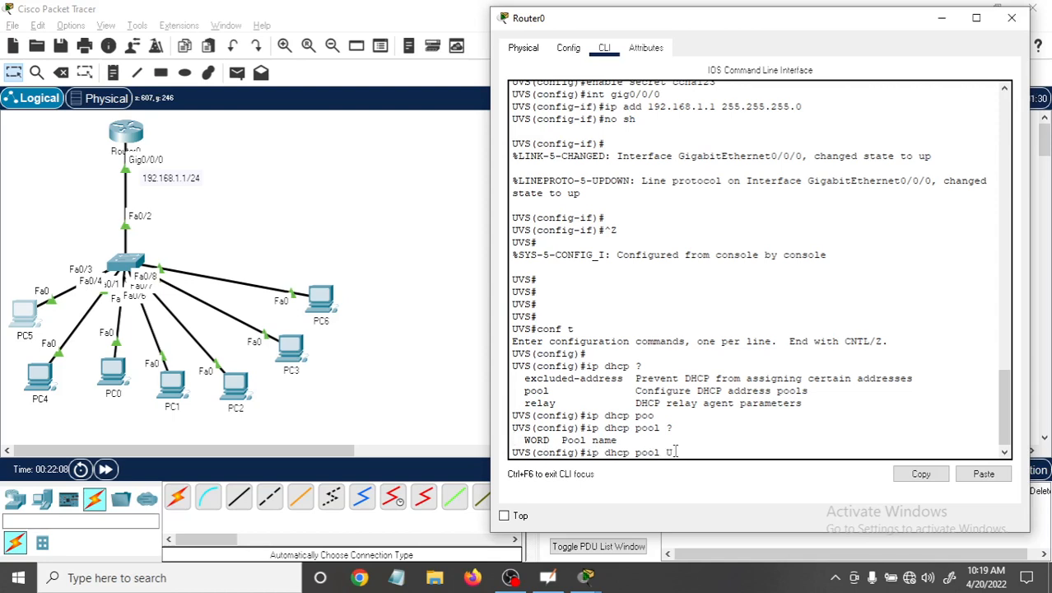
pyautogui.write('UVS')
pyautogui.press('Return')
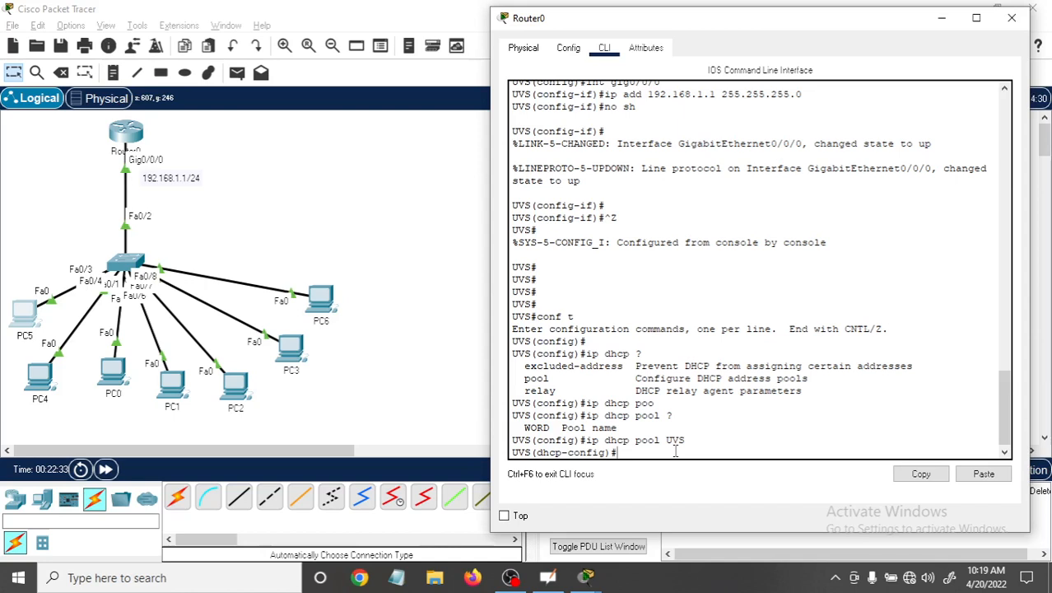
# Set the UVS DHCP pool's network to 192.168.1.0 with subnet mask 255.255.255.0.
pyautogui.write('net')
pyautogui.press('Tab')
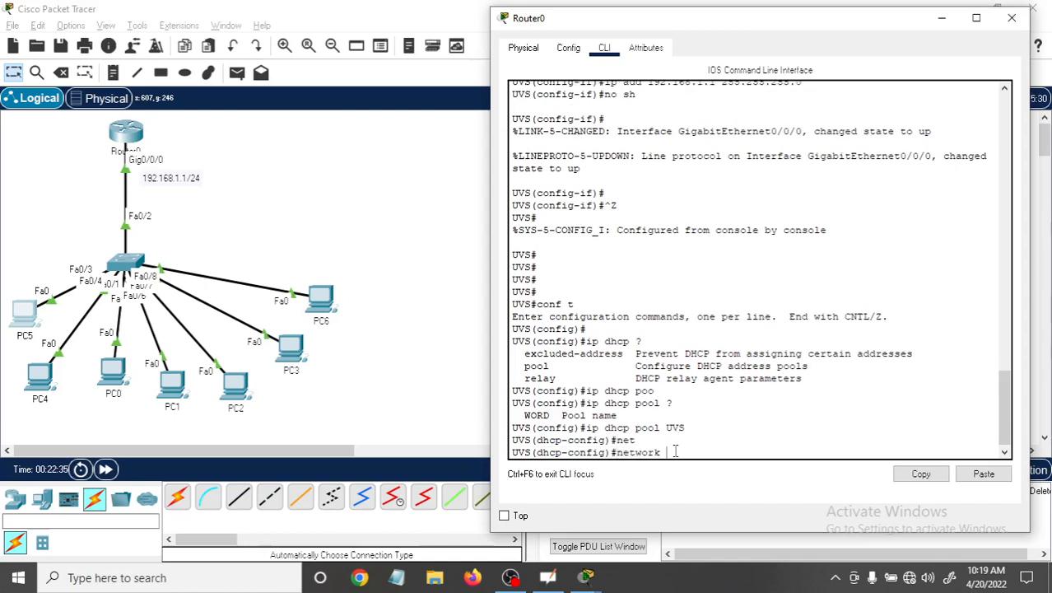
pyautogui.write('192.168')
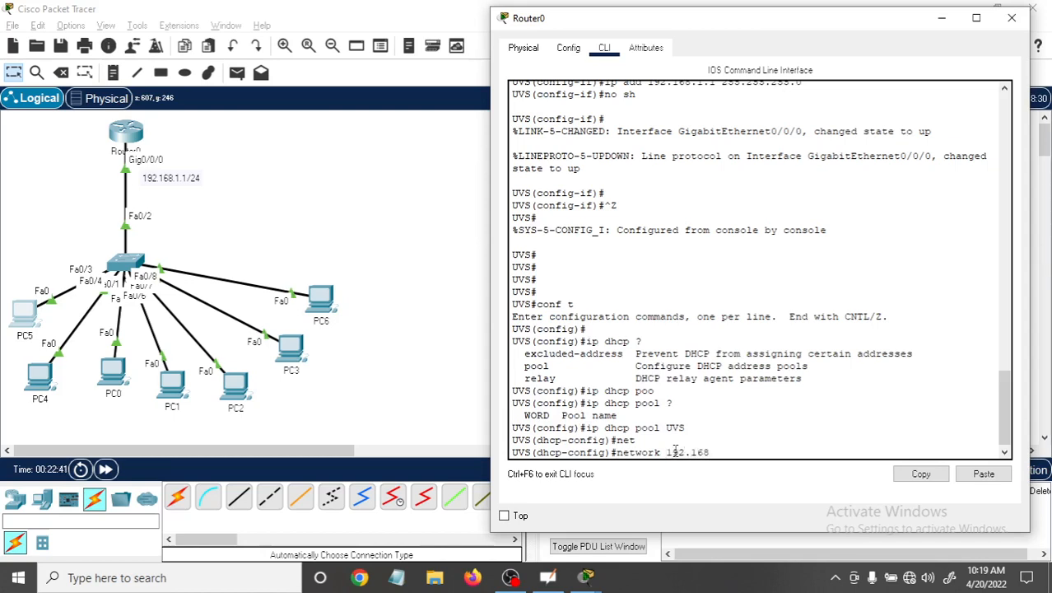
pyautogui.write('.1.0')
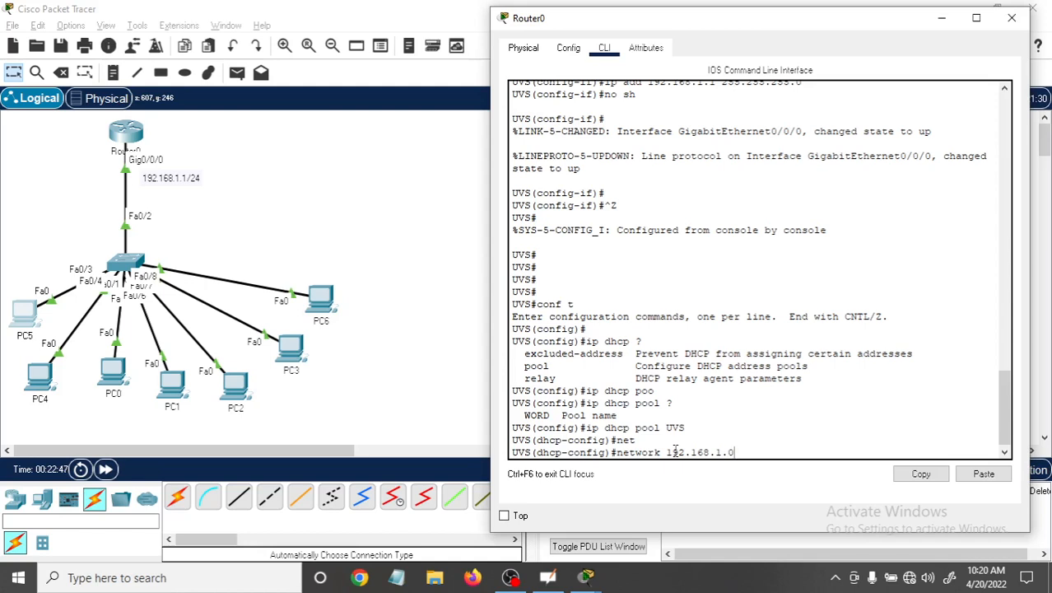
pyautogui.write(' 255.255.255.')
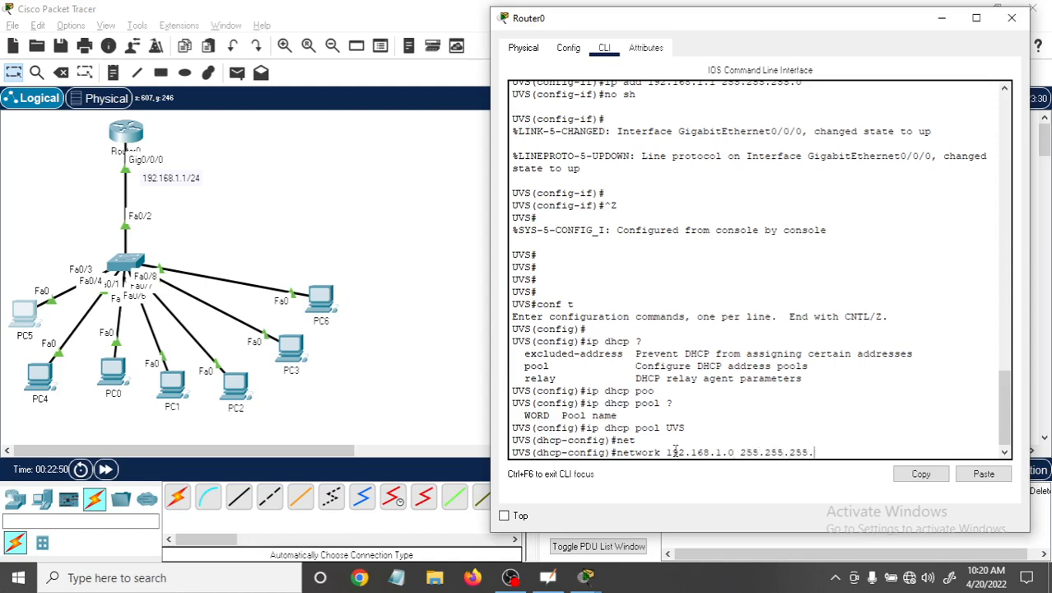
pyautogui.write('0')
pyautogui.press('Return')
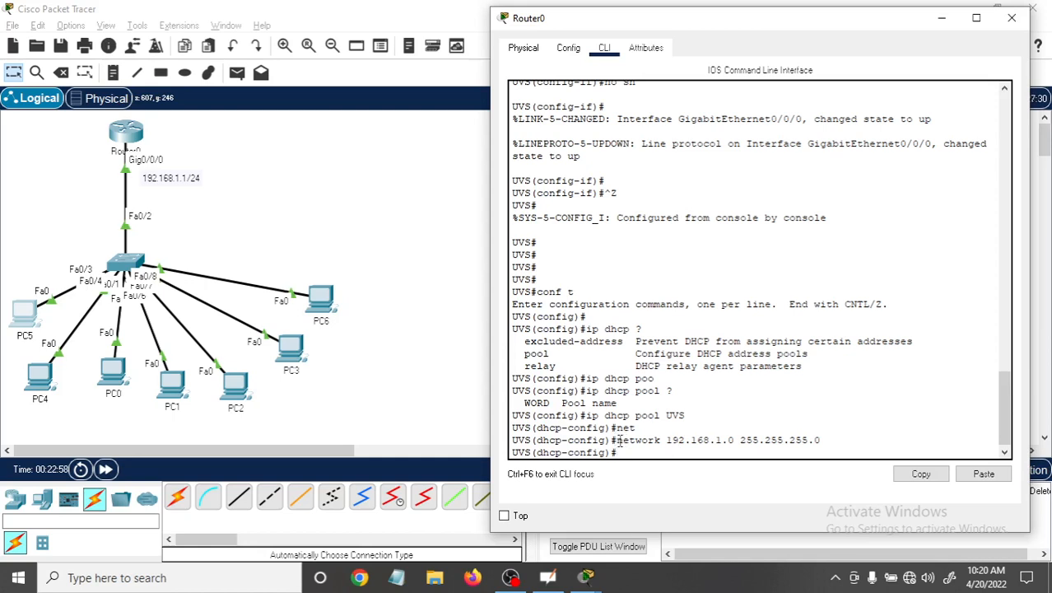
pyautogui.moveTo(666, 439); pyautogui.dragTo(821, 441)
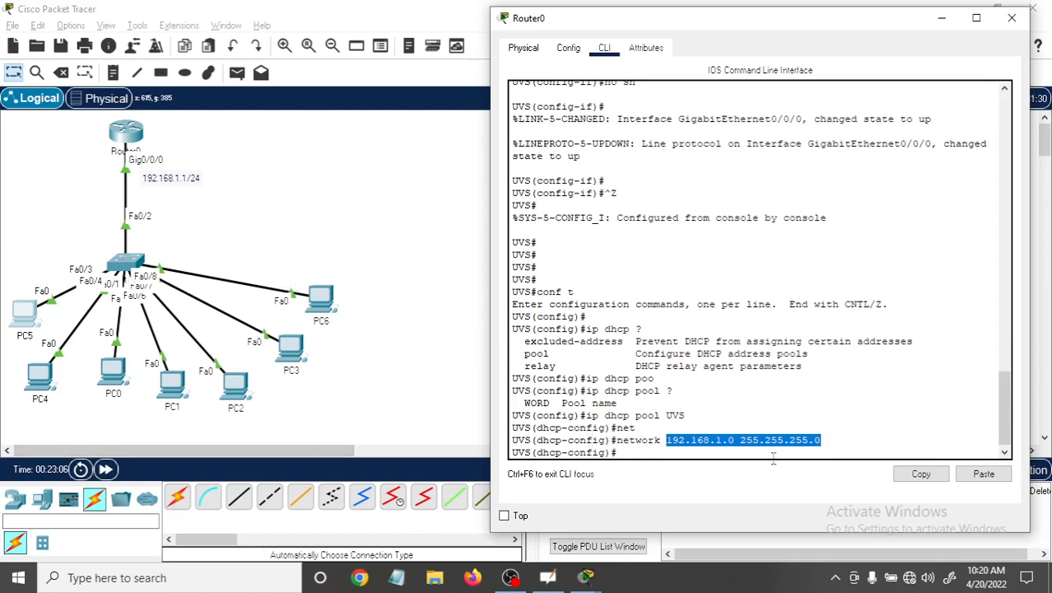
pyautogui.click(631, 452)
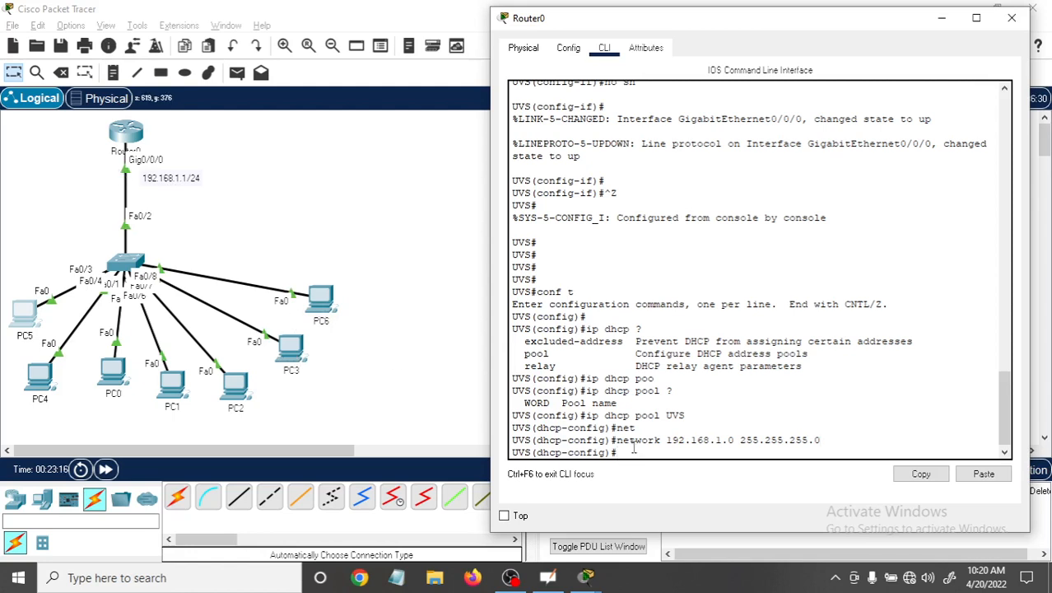
# Set the UVS DHCP pool's default router to 192.168.1.1.
pyautogui.write('de')
pyautogui.press('Tab')
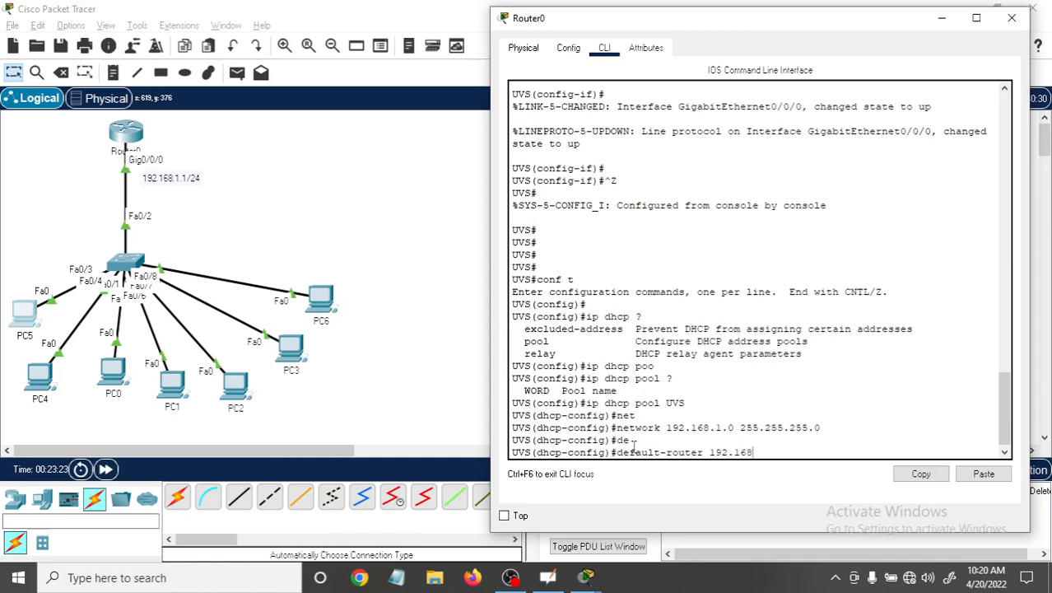
pyautogui.write('192.168.1.1')
pyautogui.press('Return')
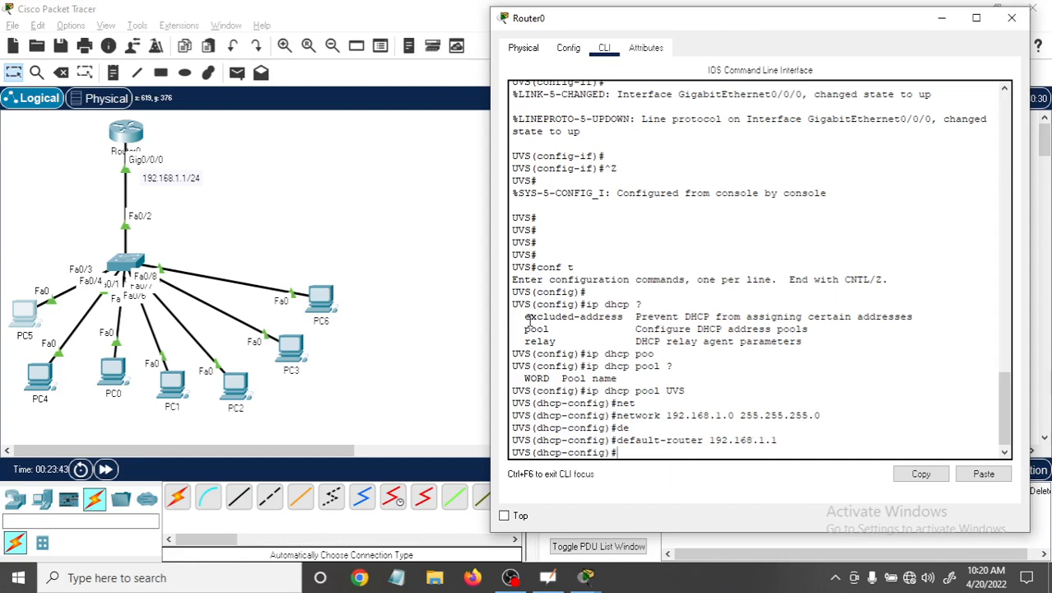
pyautogui.moveTo(524, 316); pyautogui.dragTo(625, 318)
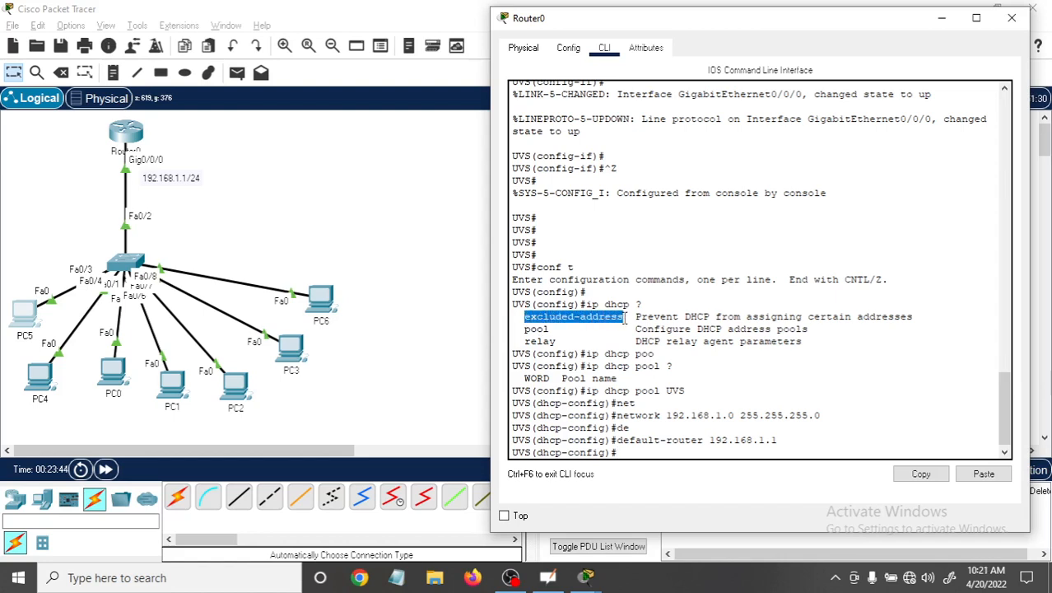
pyautogui.click(631, 452)
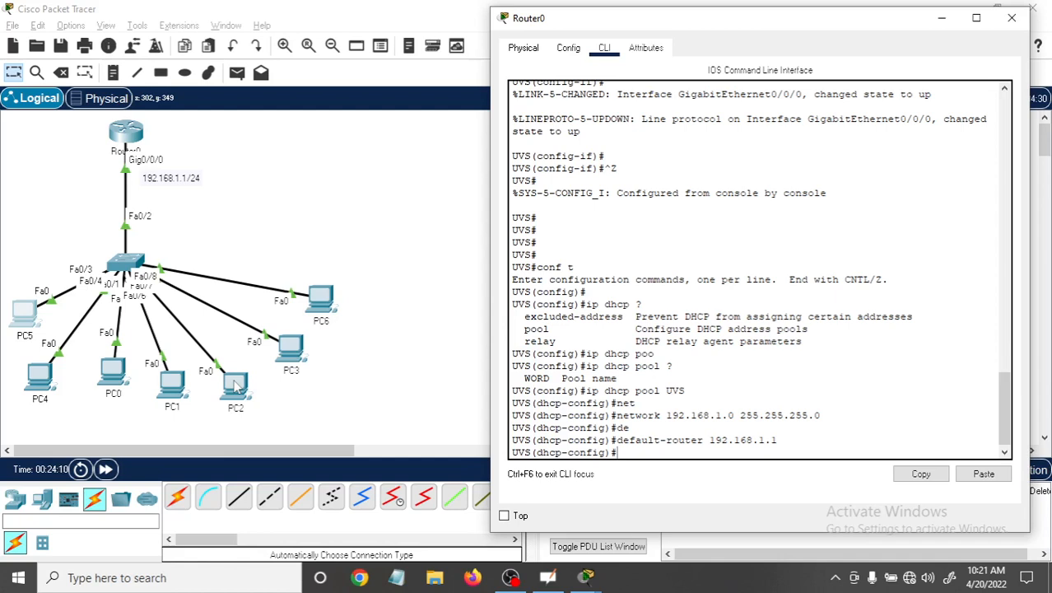
# Exit the DHCP pool configuration and return the router to privileged mode.
pyautogui.hotkey('ctrl', 'z')
pyautogui.press('Return')
pyautogui.press('Return')
pyautogui.press('Return')
pyautogui.press('Return')
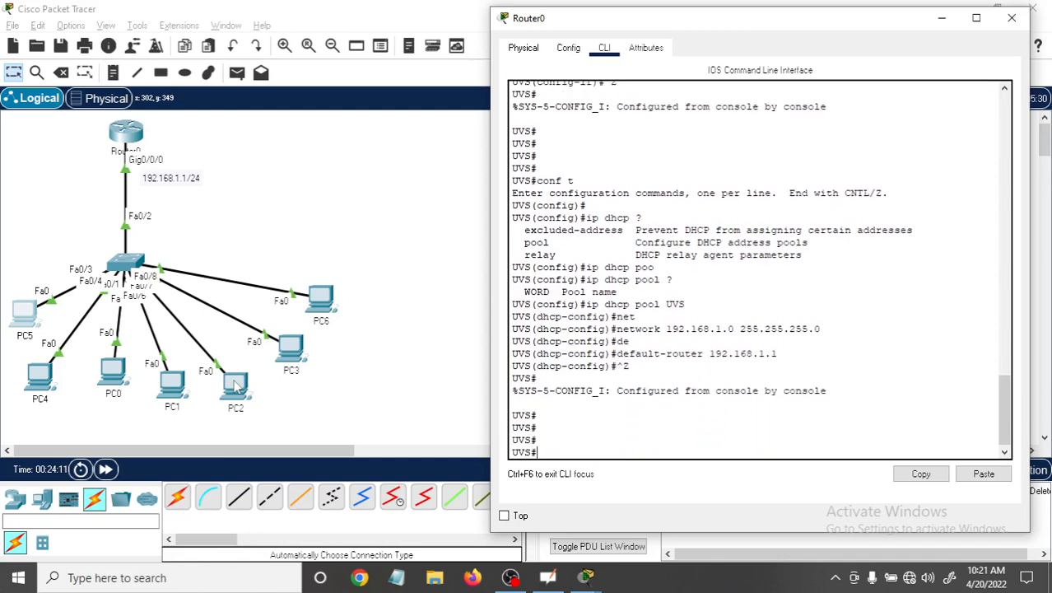
# Save the router's running configuration with the wr command.
pyautogui.write('wr')
pyautogui.press('Return')
pyautogui.press('Return')
pyautogui.press('Return')
pyautogui.press('Return')
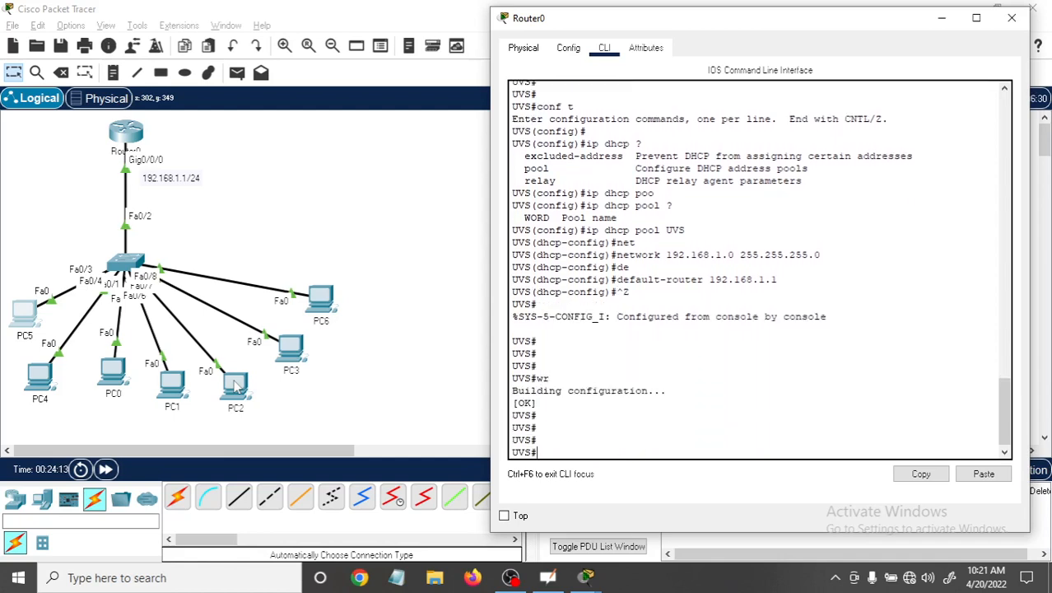
# Choose the rectangle drawing tool and set its fill colour to bright green, #55ff00.
pyautogui.click(9, 274)
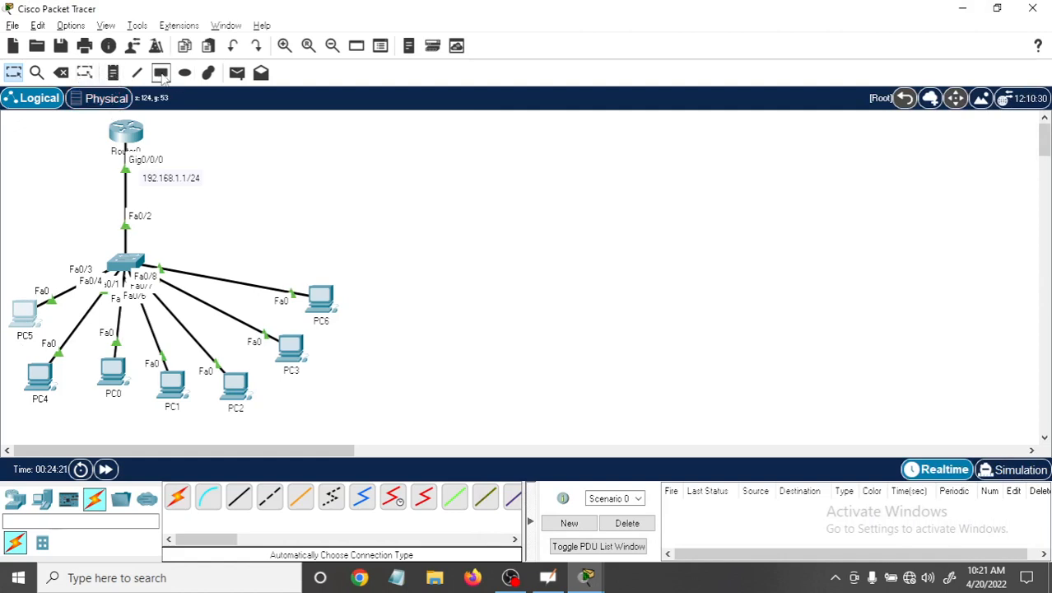
pyautogui.click(161, 73)
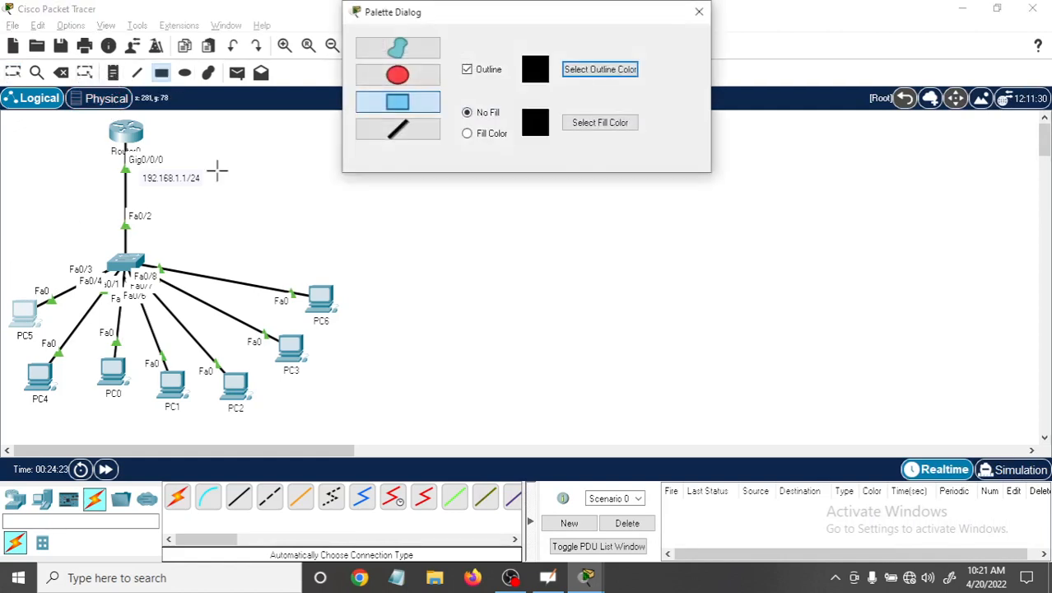
pyautogui.click(604, 123)
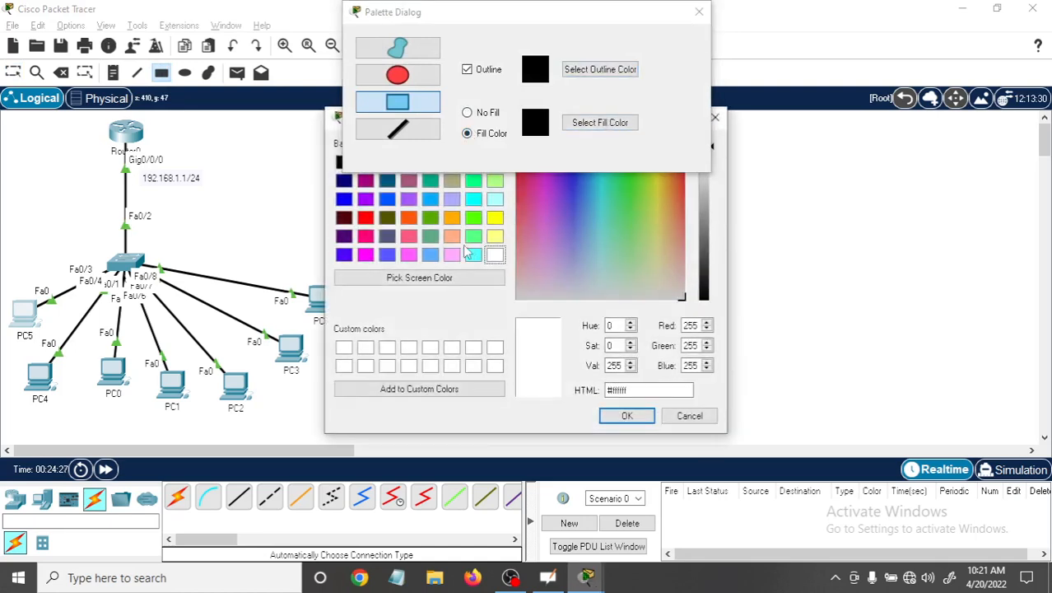
pyautogui.click(473, 217)
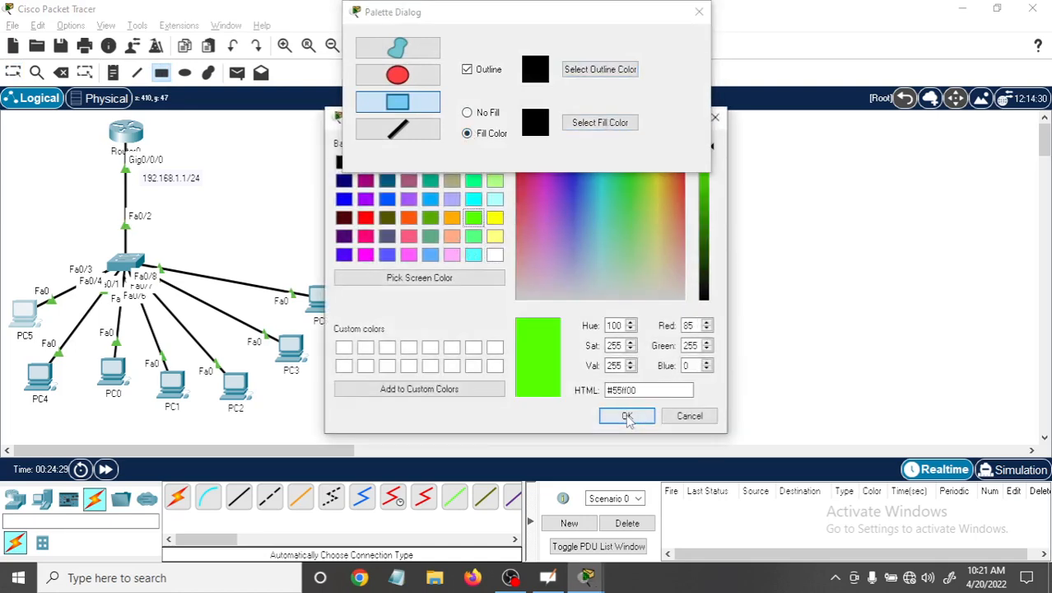
pyautogui.click(627, 416)
# Draw green rectangles behind PC5 and PC6 to highlight them, and leave the drawing tool.
pyautogui.click(2, 283)
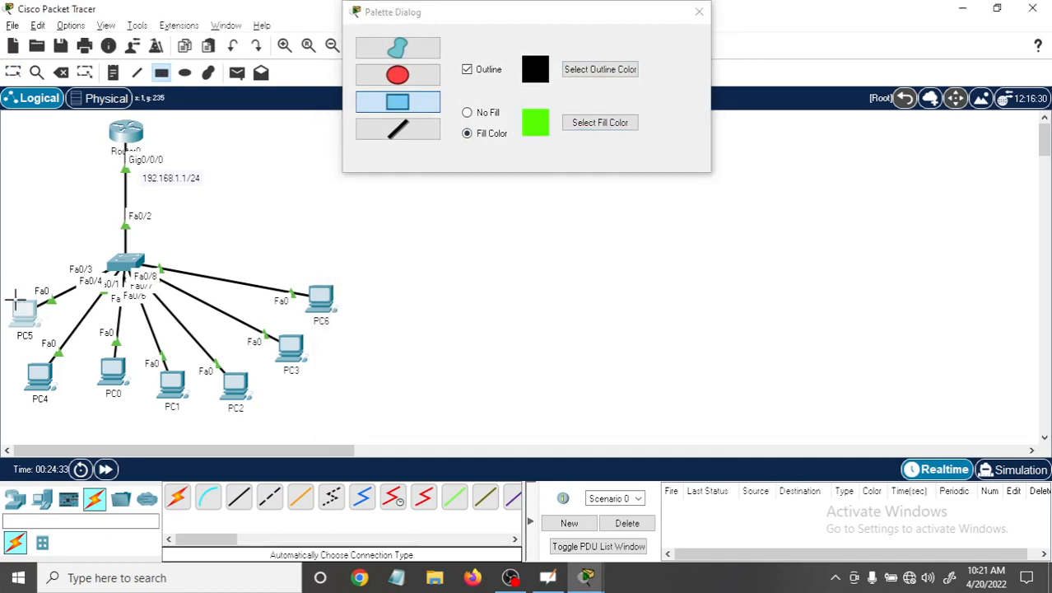
pyautogui.moveTo(9, 294); pyautogui.dragTo(57, 340)
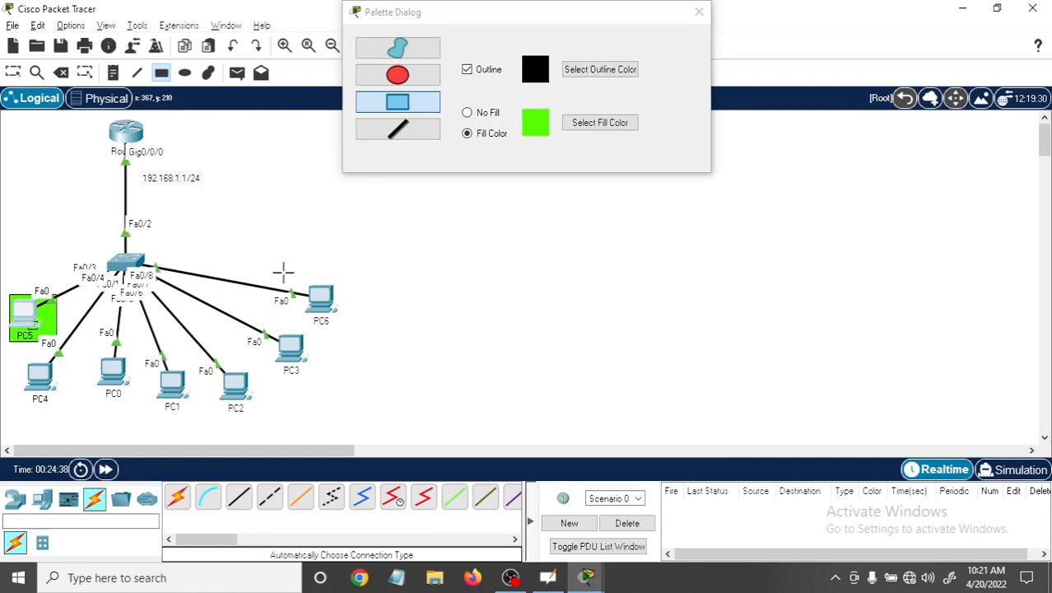
pyautogui.moveTo(283, 272); pyautogui.dragTo(360, 333)
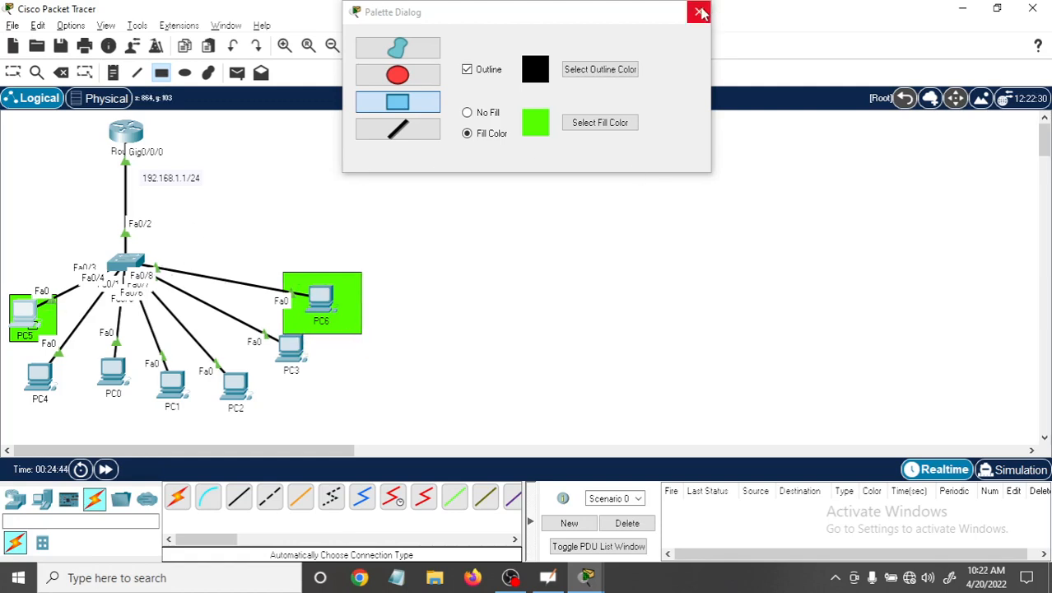
pyautogui.click(699, 12)
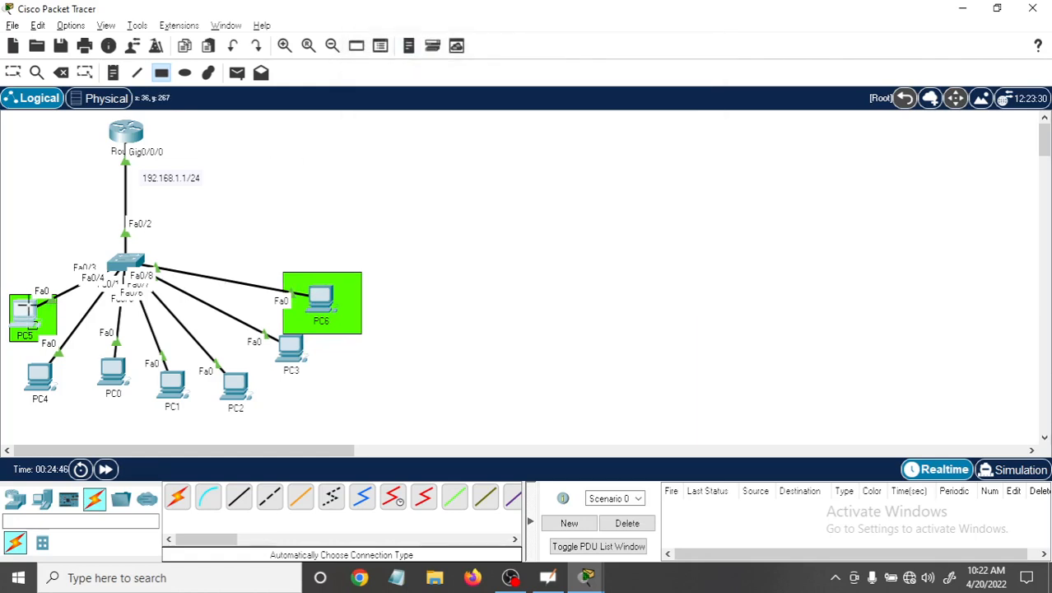
pyautogui.press('Escape')
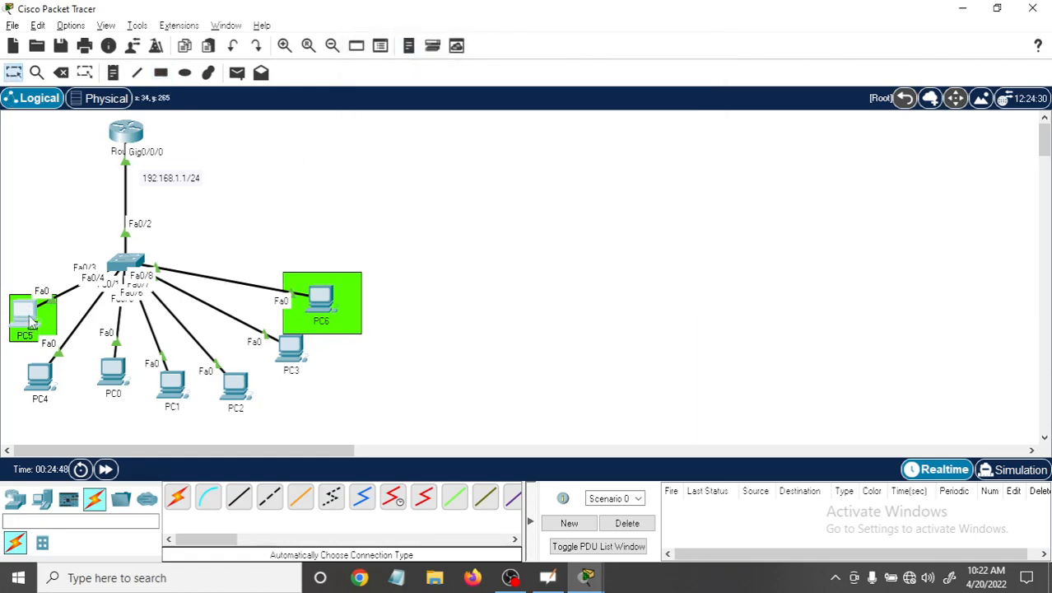
# Shift PC5, PC4, PC0, PC1 and PC3 slightly to tidy the topology layout.
pyautogui.moveTo(30, 316); pyautogui.dragTo(33, 320)
pyautogui.moveTo(44, 380); pyautogui.dragTo(115, 398)
pyautogui.moveTo(47, 381); pyautogui.dragTo(171, 394)
pyautogui.moveTo(295, 353); pyautogui.dragTo(288, 369)
pyautogui.click(30, 323)
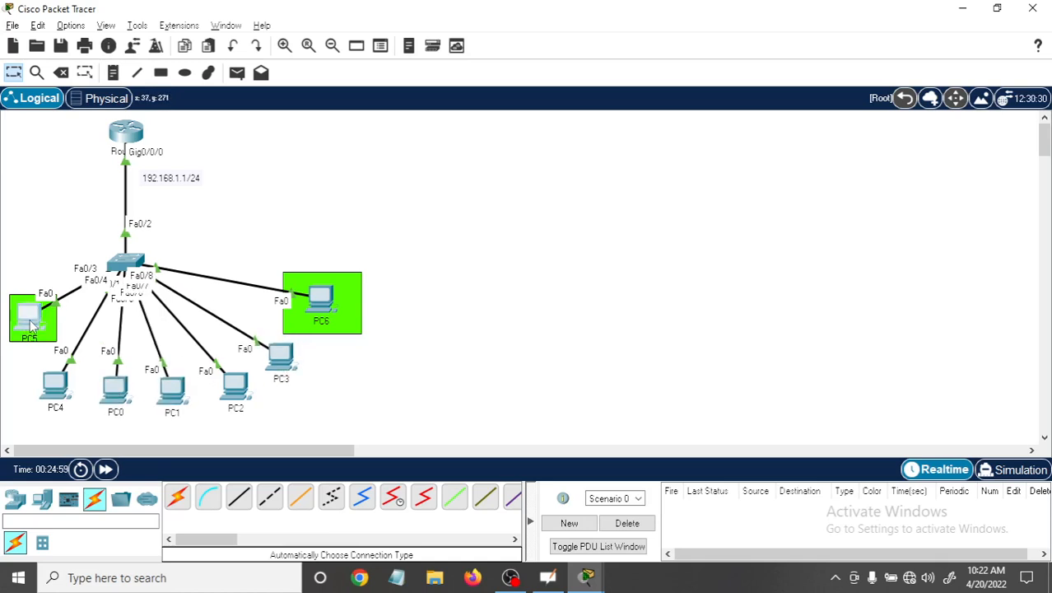
pyautogui.click(53, 331)
# Switch PC6's IP configuration to DHCP and close its device window.
pyautogui.click(327, 301)
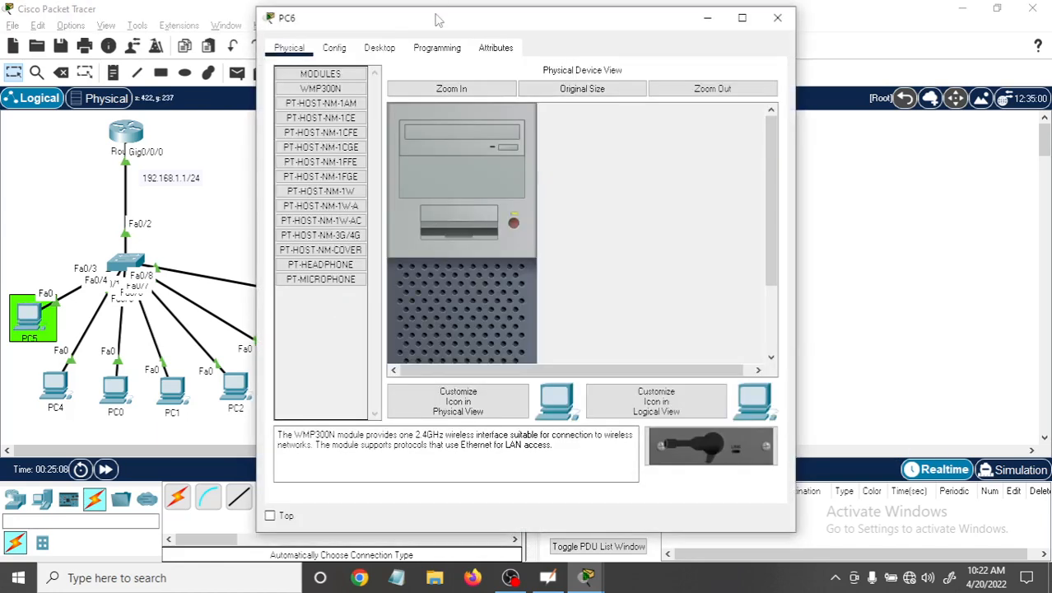
pyautogui.moveTo(437, 23); pyautogui.dragTo(627, 17)
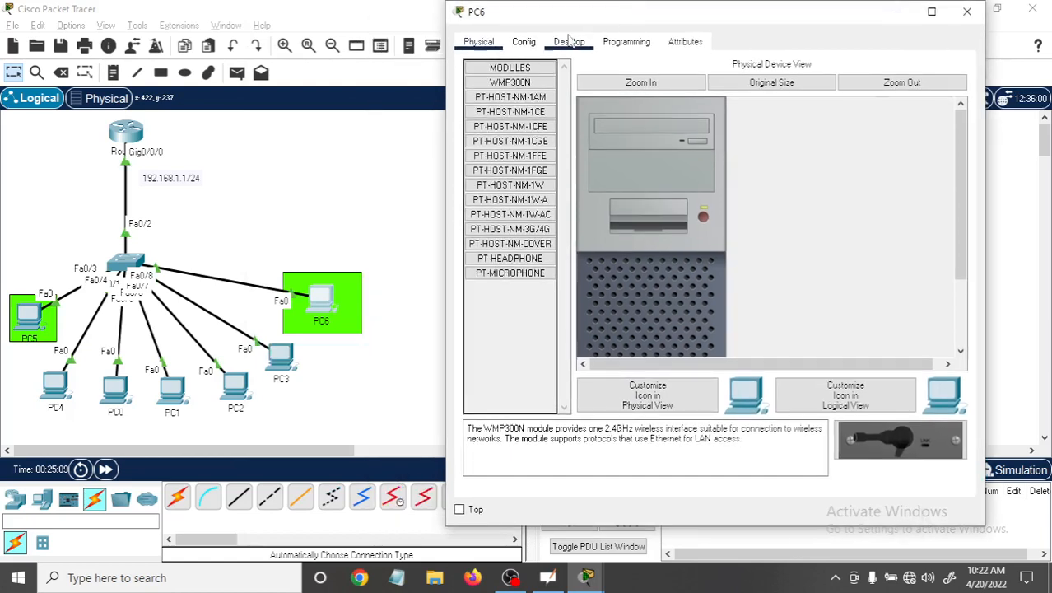
pyautogui.click(569, 41)
pyautogui.click(516, 114)
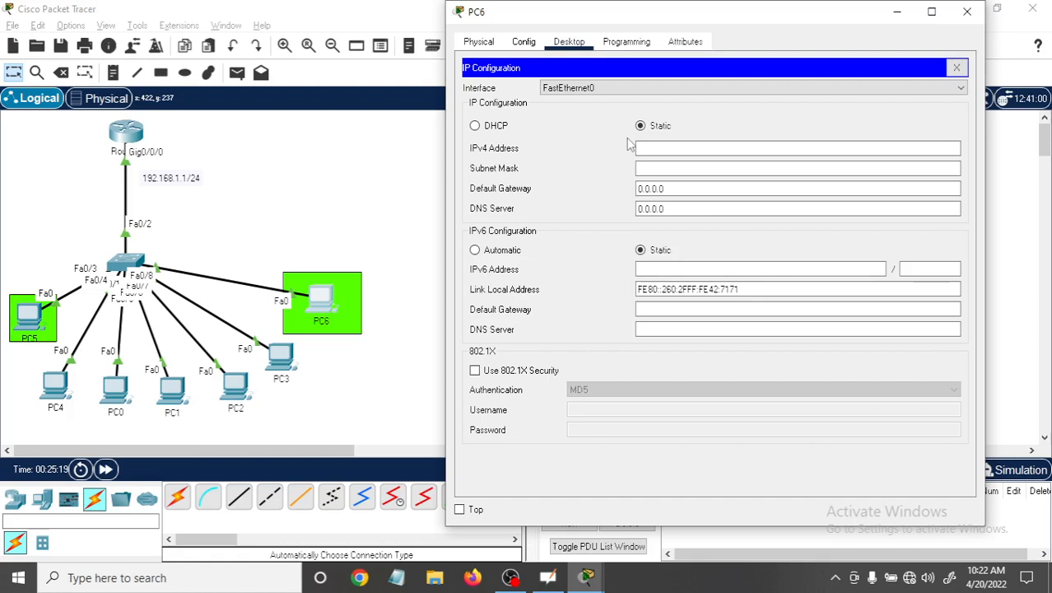
pyautogui.click(475, 129)
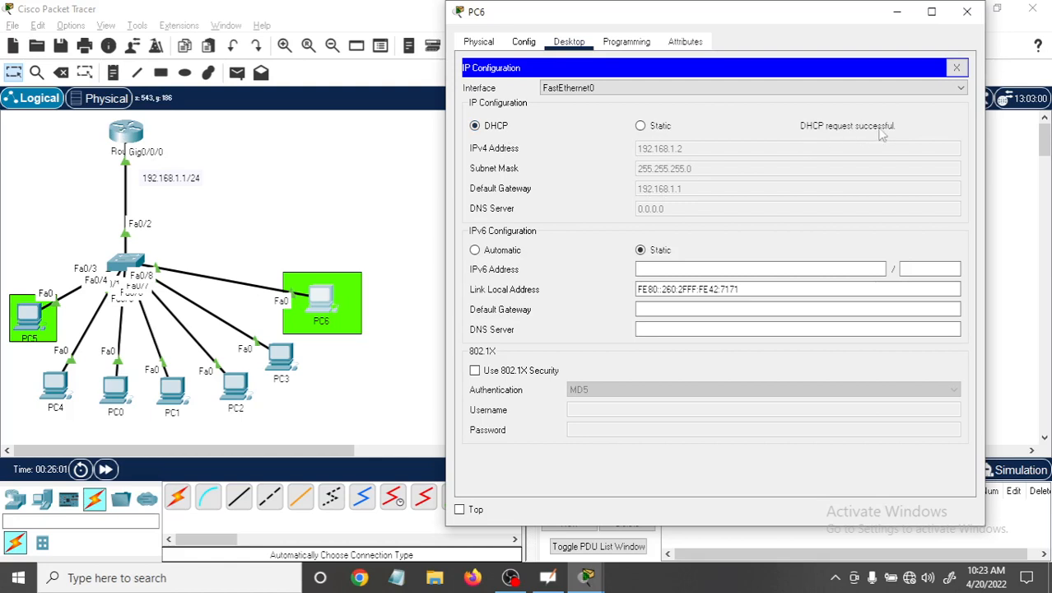
pyautogui.click(969, 14)
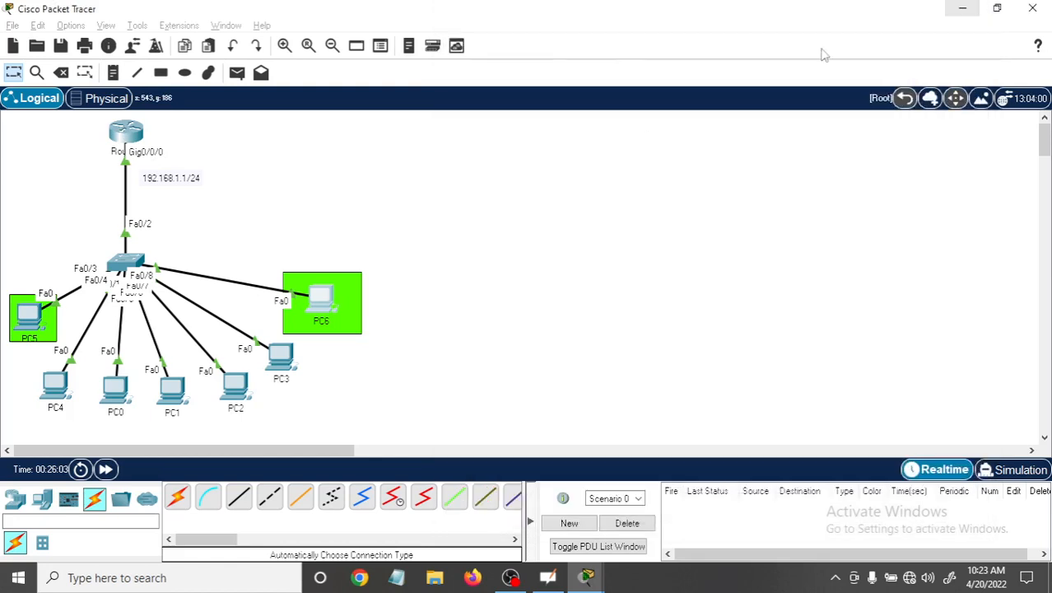
# Switch PC3's IP configuration to DHCP and close its device window.
pyautogui.click(281, 362)
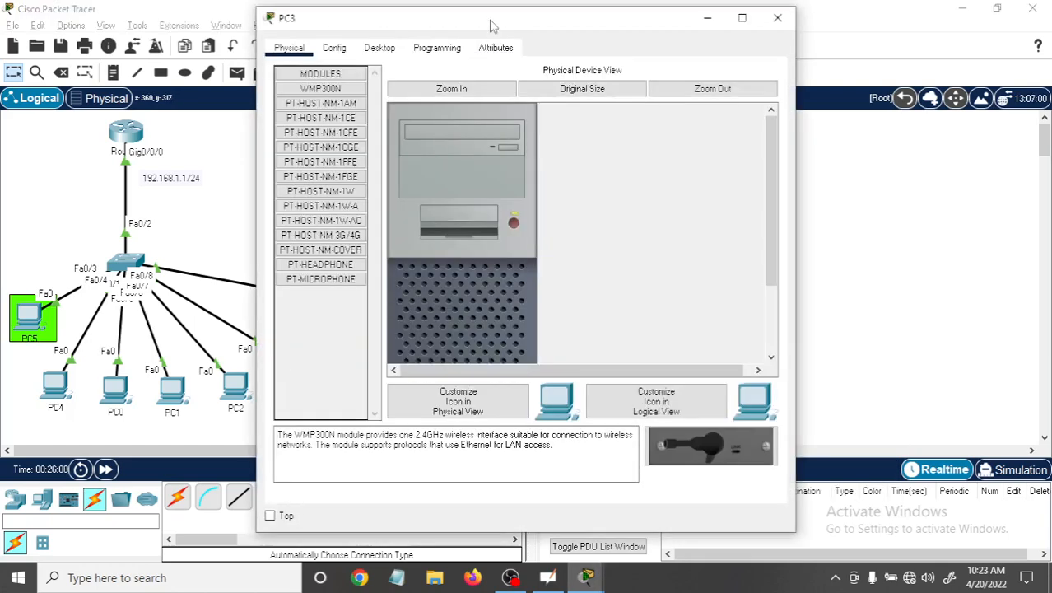
pyautogui.moveTo(492, 26); pyautogui.dragTo(757, 37)
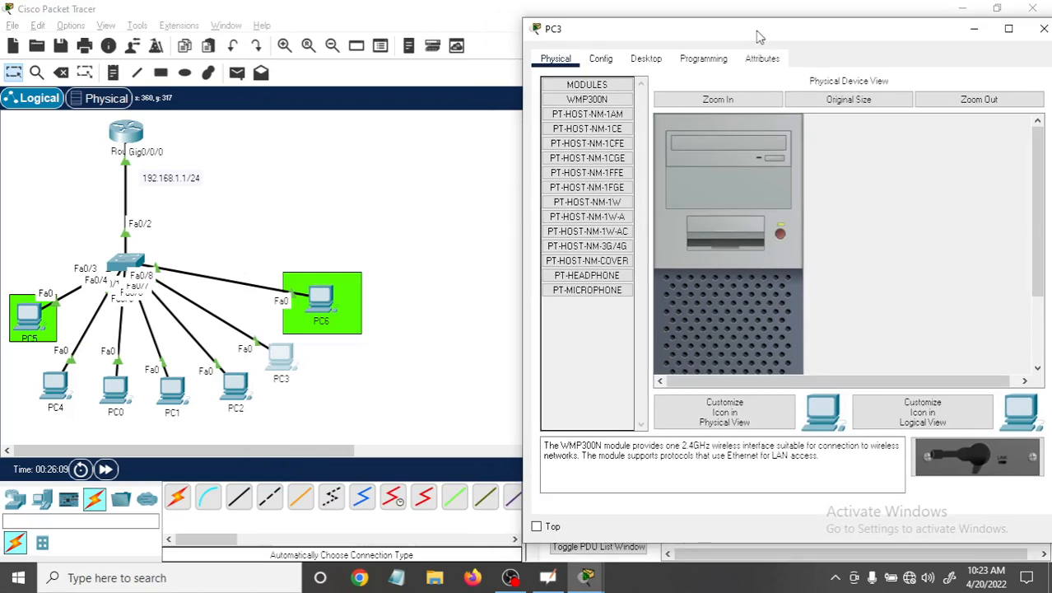
pyautogui.click(597, 64)
pyautogui.click(556, 60)
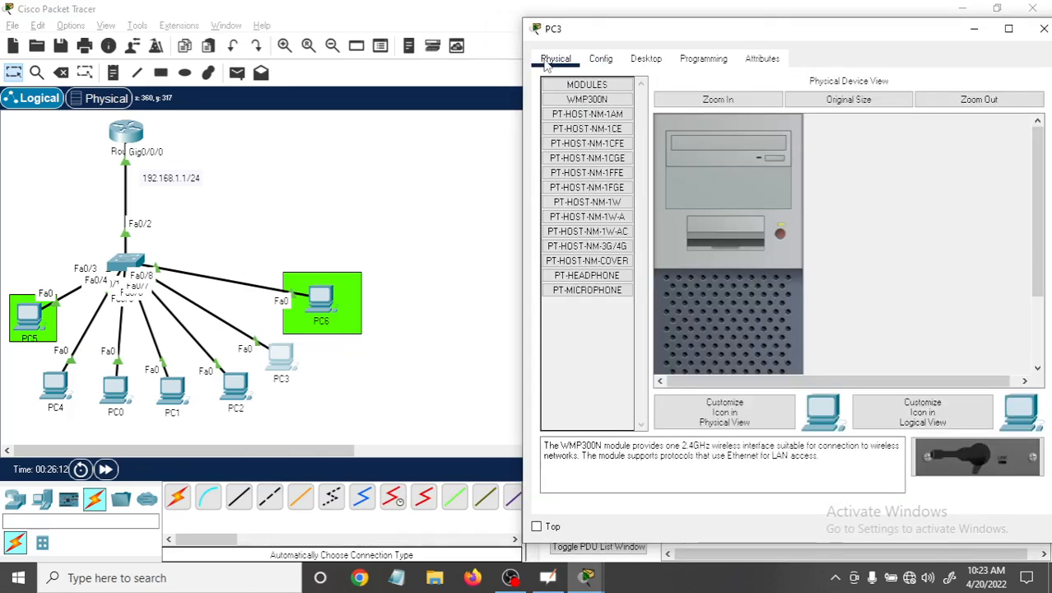
pyautogui.click(646, 58)
pyautogui.click(590, 126)
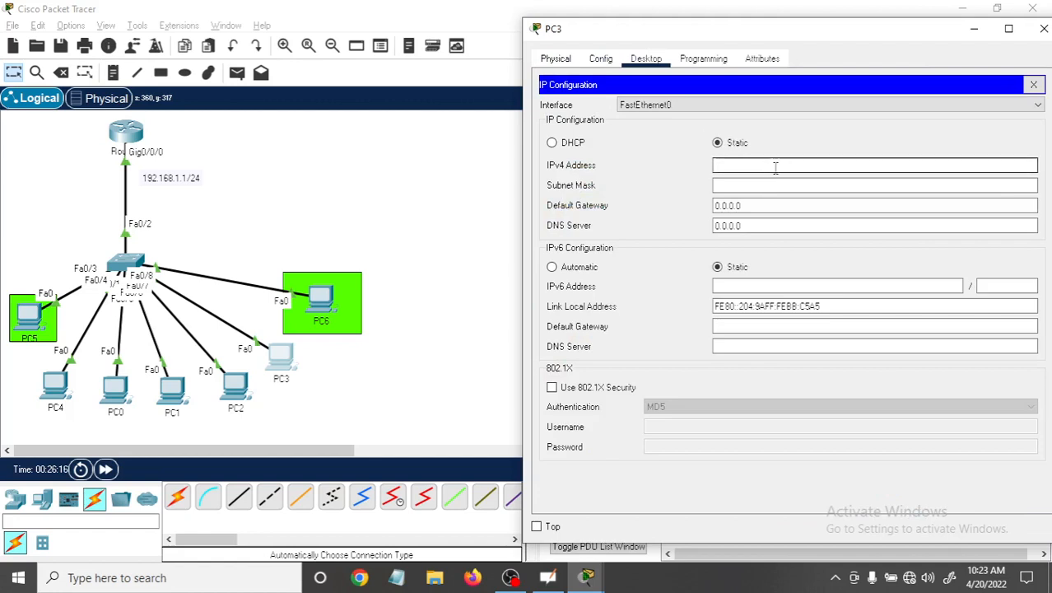
pyautogui.click(551, 144)
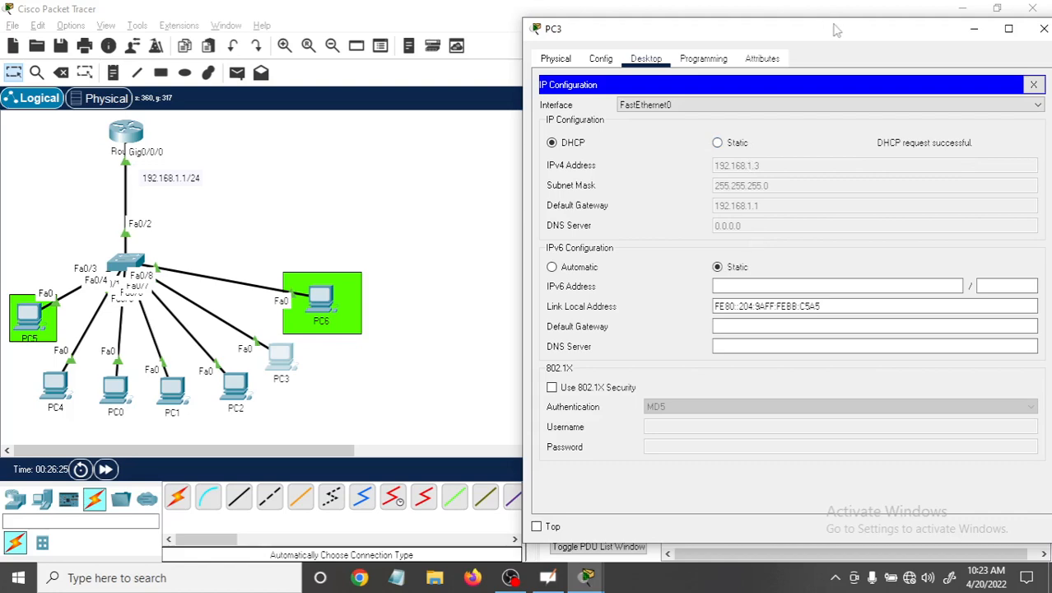
pyautogui.moveTo(833, 31); pyautogui.dragTo(715, 70)
pyautogui.click(920, 70)
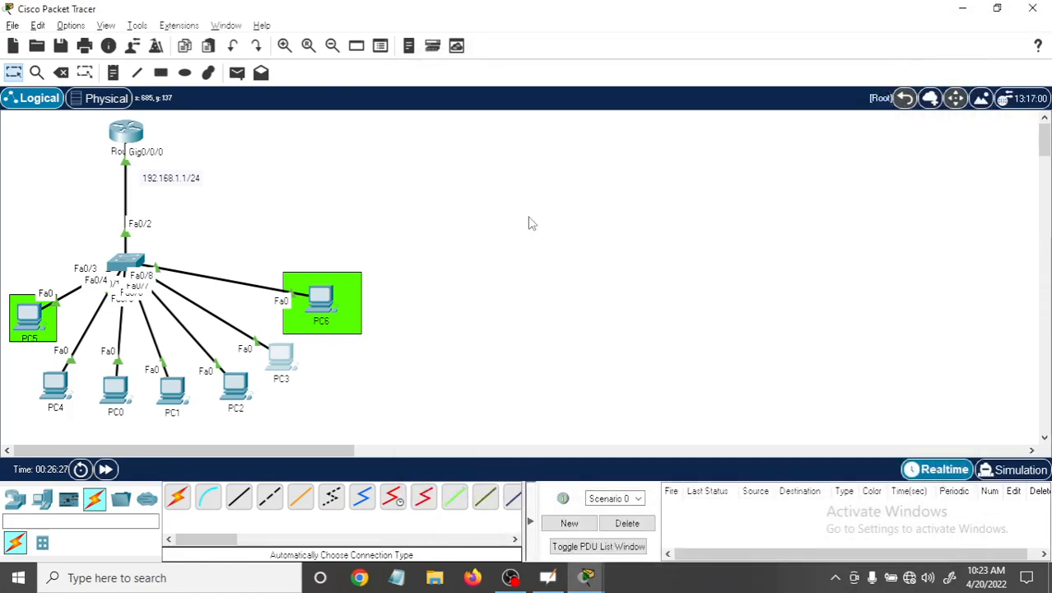
# Ping the router at 192.168.1.1 from PC6's command prompt and examine the TTL values in the replies.
pyautogui.click(323, 305)
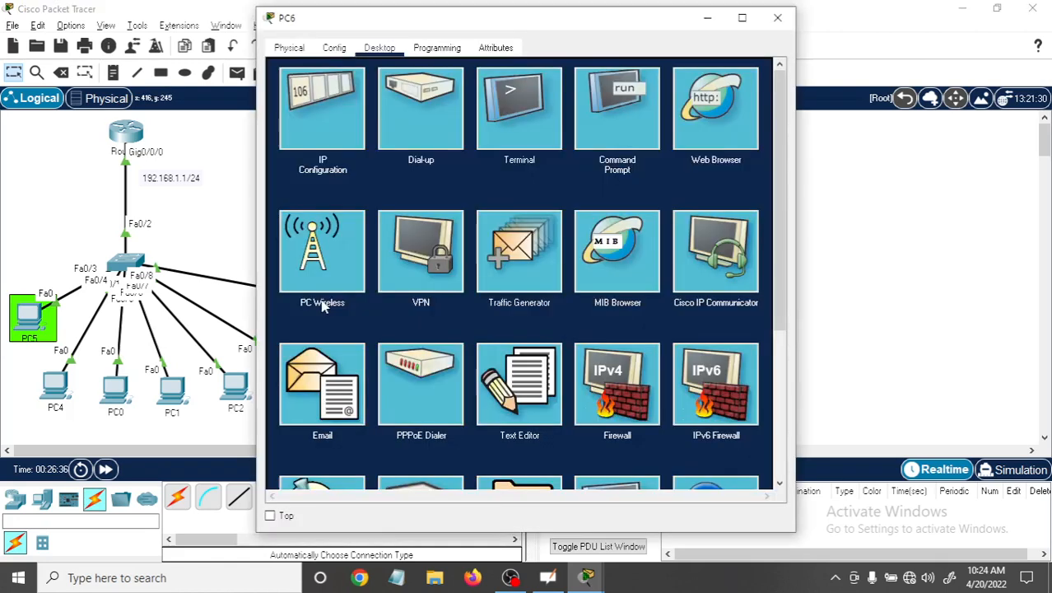
pyautogui.click(626, 118)
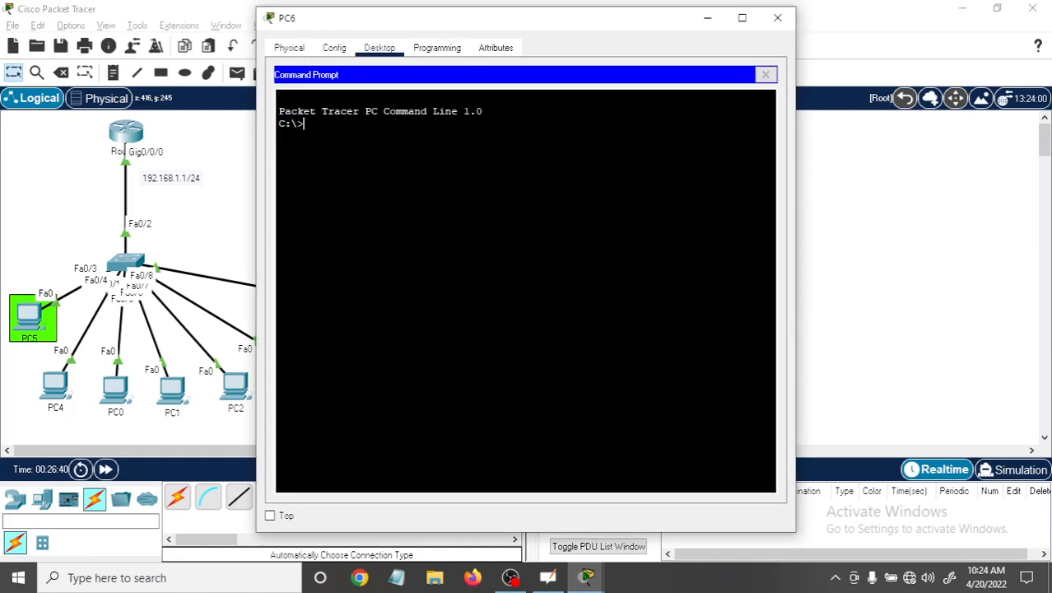
pyautogui.write('ping 192.168')
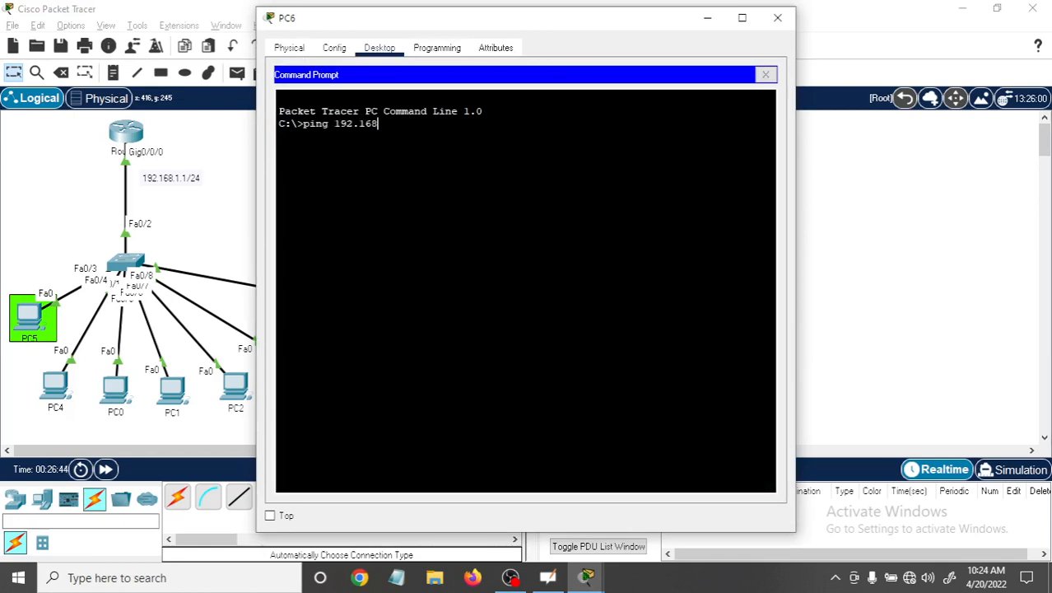
pyautogui.write('.1.1')
pyautogui.press('Return')
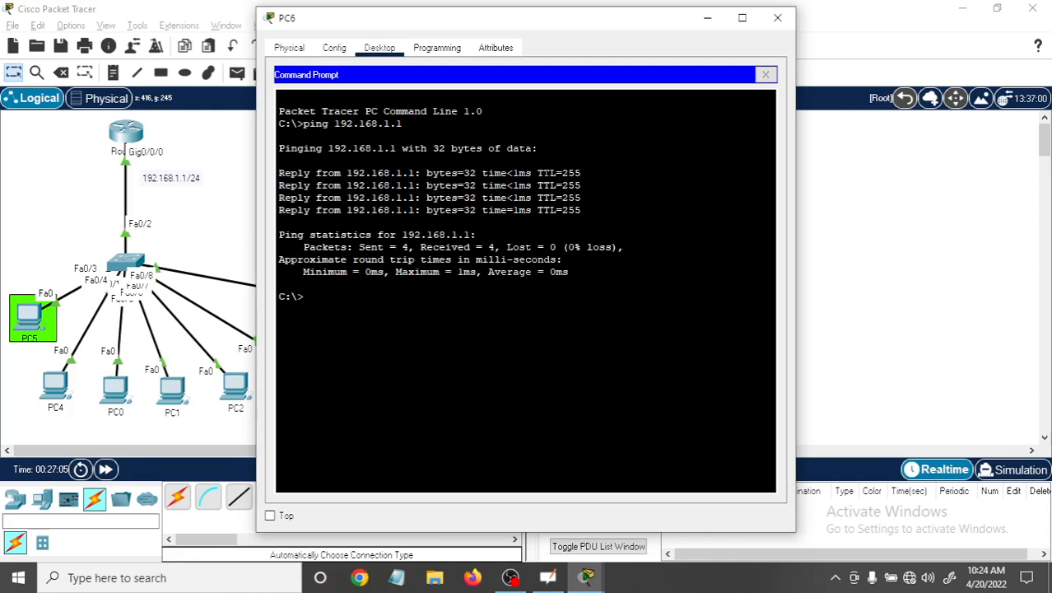
pyautogui.moveTo(545, 173); pyautogui.dragTo(565, 172)
pyautogui.moveTo(581, 198); pyautogui.dragTo(562, 173)
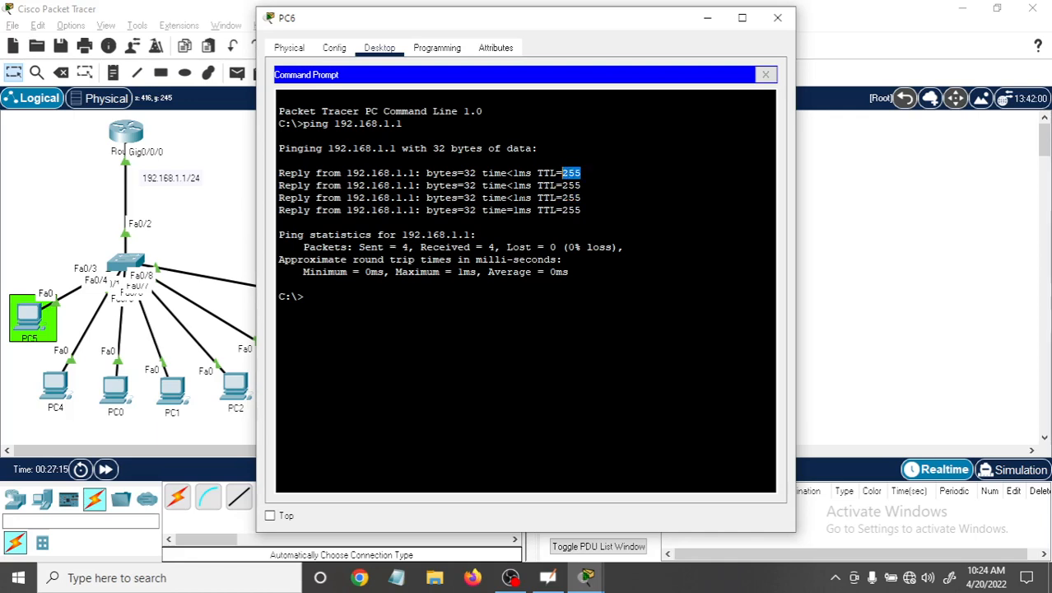
pyautogui.moveTo(537, 197); pyautogui.dragTo(545, 173)
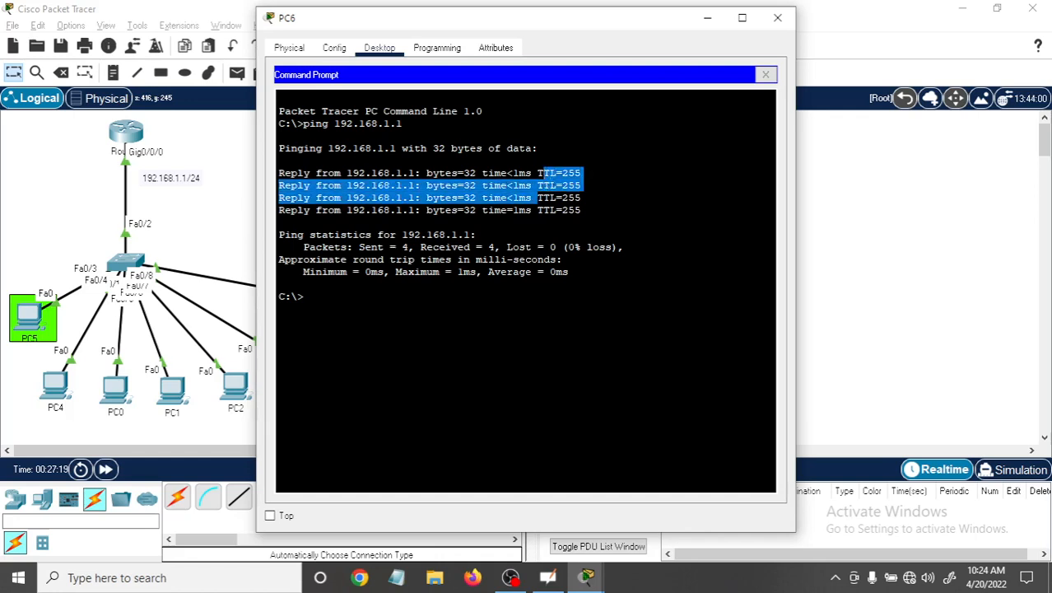
pyautogui.moveTo(537, 211); pyautogui.dragTo(556, 211)
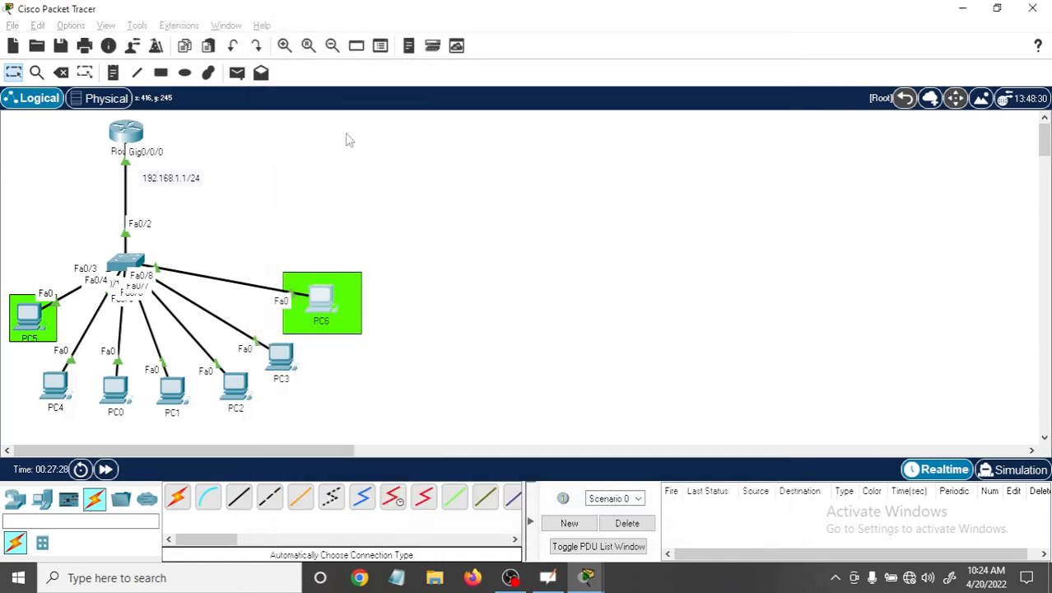
pyautogui.click(777, 17)
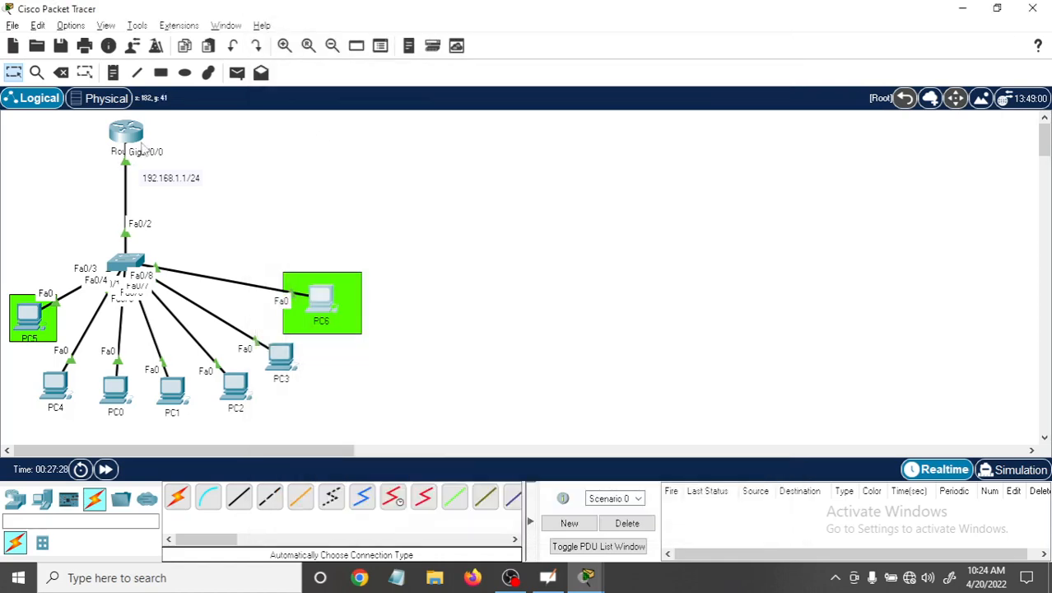
# Open Router0's command line and enter global configuration mode with conf t.
pyautogui.click(136, 140)
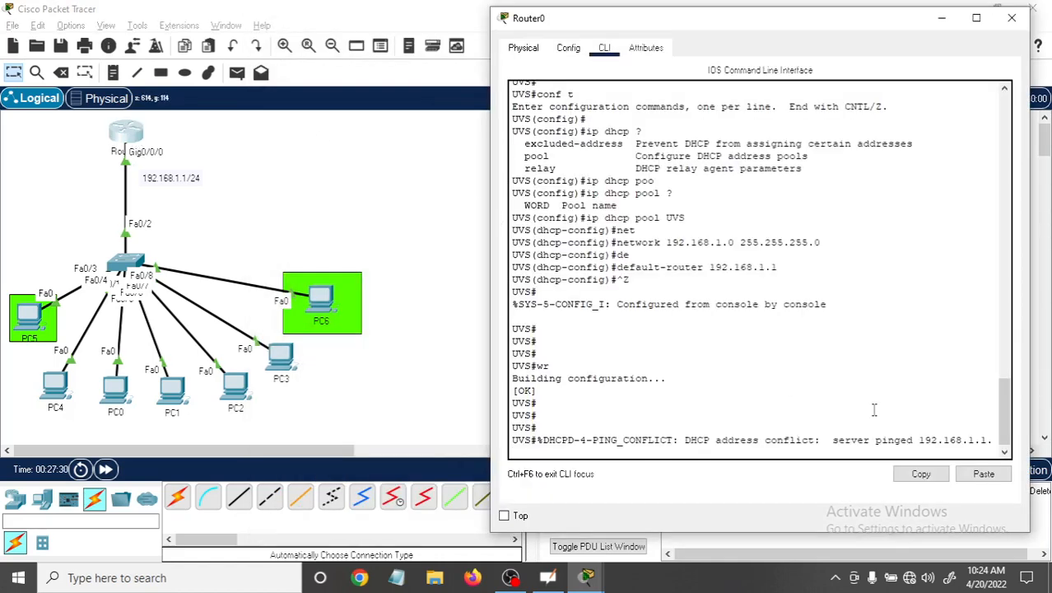
pyautogui.press('Return')
pyautogui.press('Return')
pyautogui.press('Return')
pyautogui.press('Return')
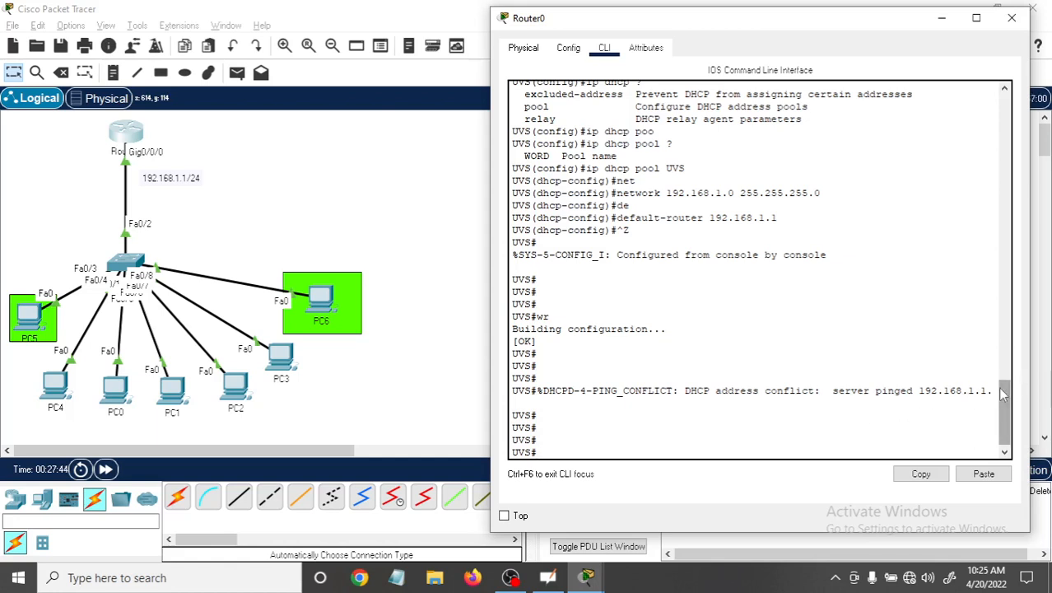
pyautogui.moveTo(1002, 393); pyautogui.dragTo(1000, 411)
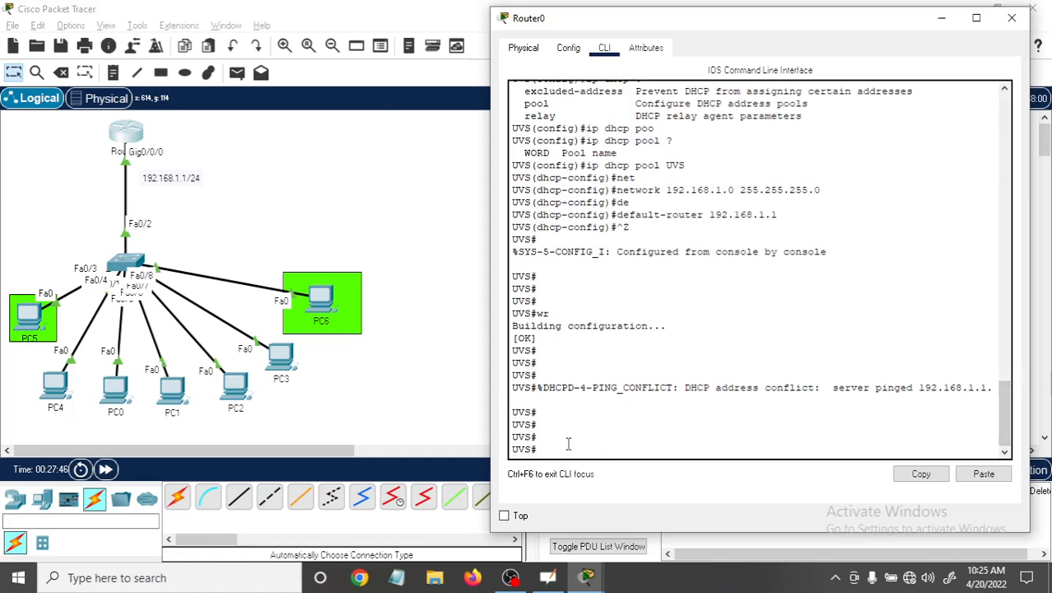
pyautogui.press('Return')
pyautogui.press('Return')
pyautogui.press('Return')
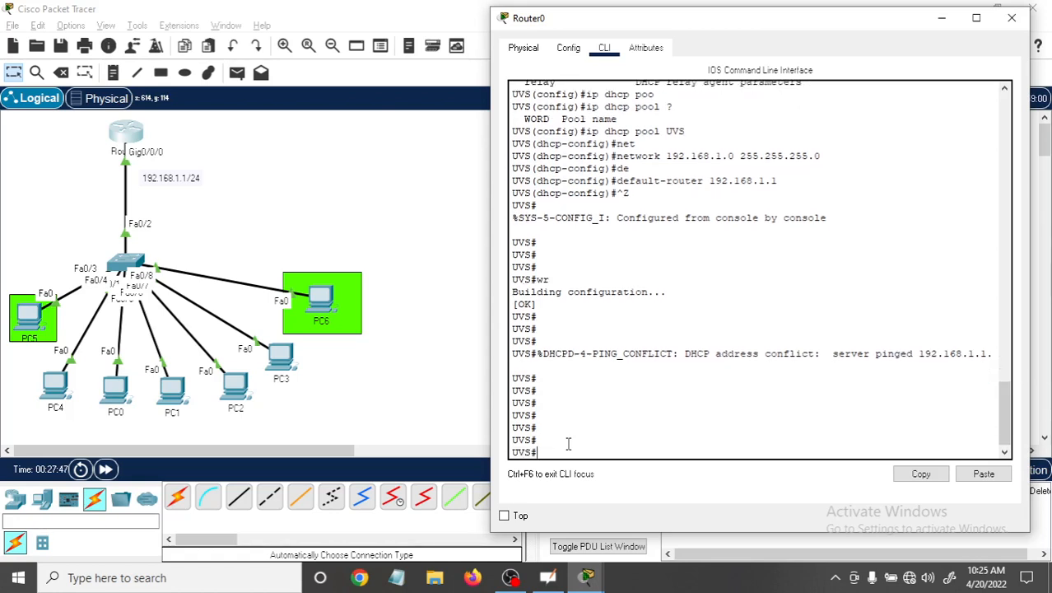
pyautogui.write('conf t')
pyautogui.press('Return')
pyautogui.press('Return')
# Query the available VTY line numbers with "line vty ?" and enter line configuration for VTY lines 0 to 4.
pyautogui.write('li')
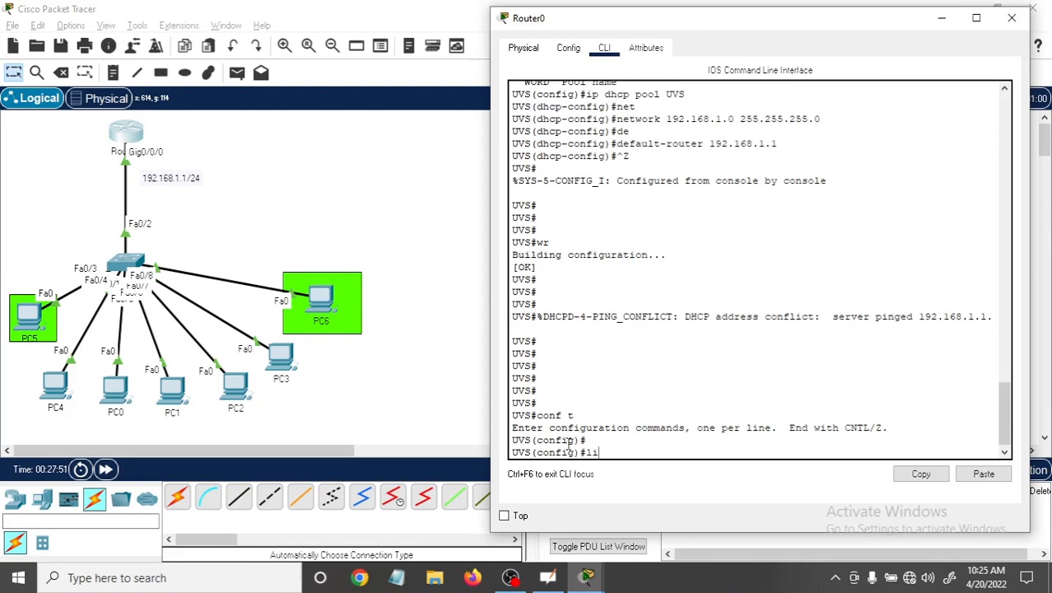
pyautogui.write('ne vty 0')
pyautogui.press('BackSpace')
pyautogui.write('?')
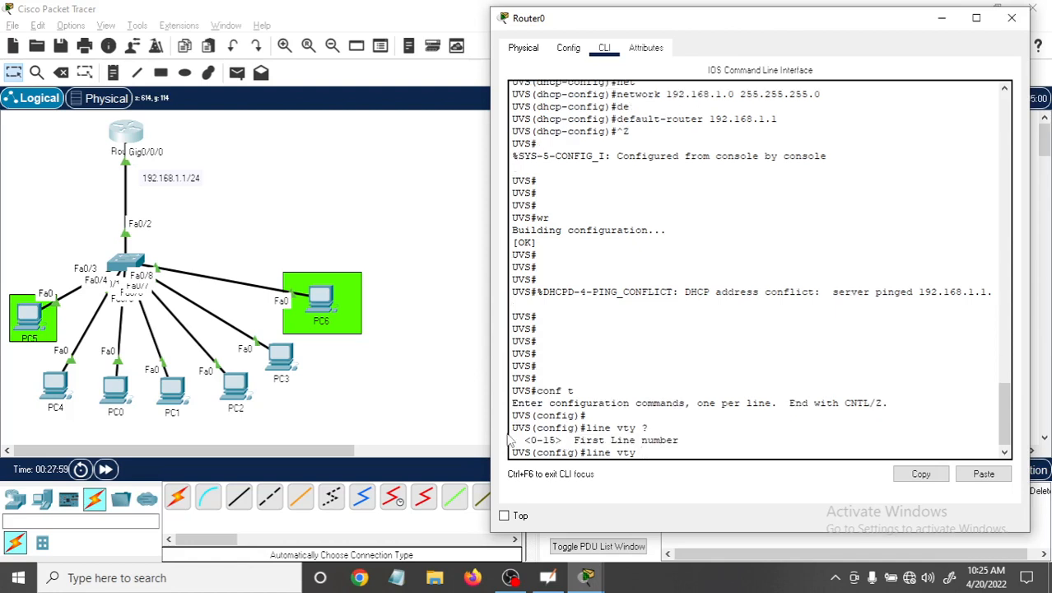
pyautogui.moveTo(526, 438); pyautogui.dragTo(563, 441)
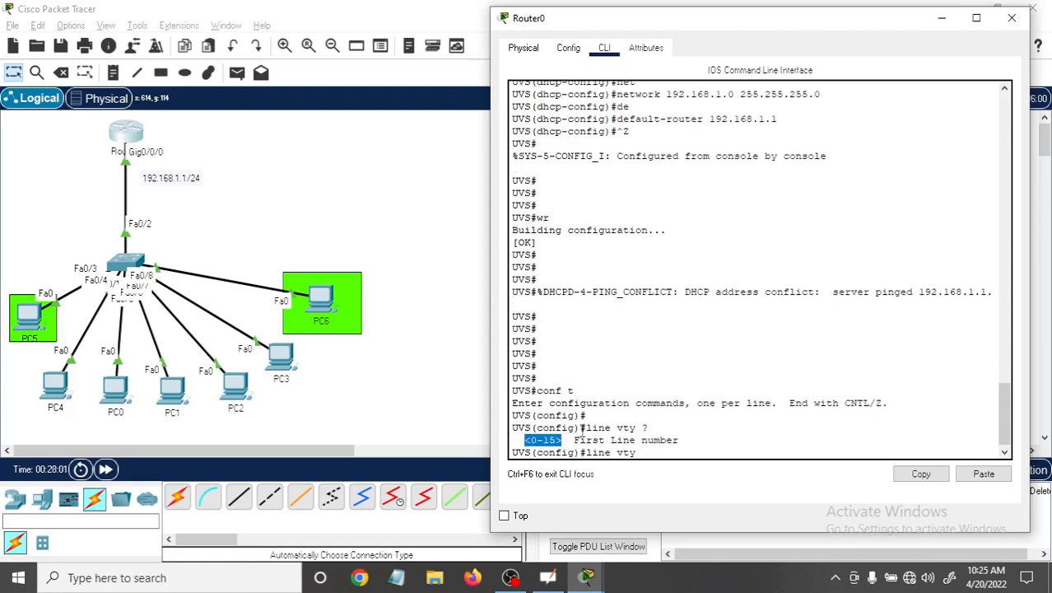
pyautogui.click(675, 451)
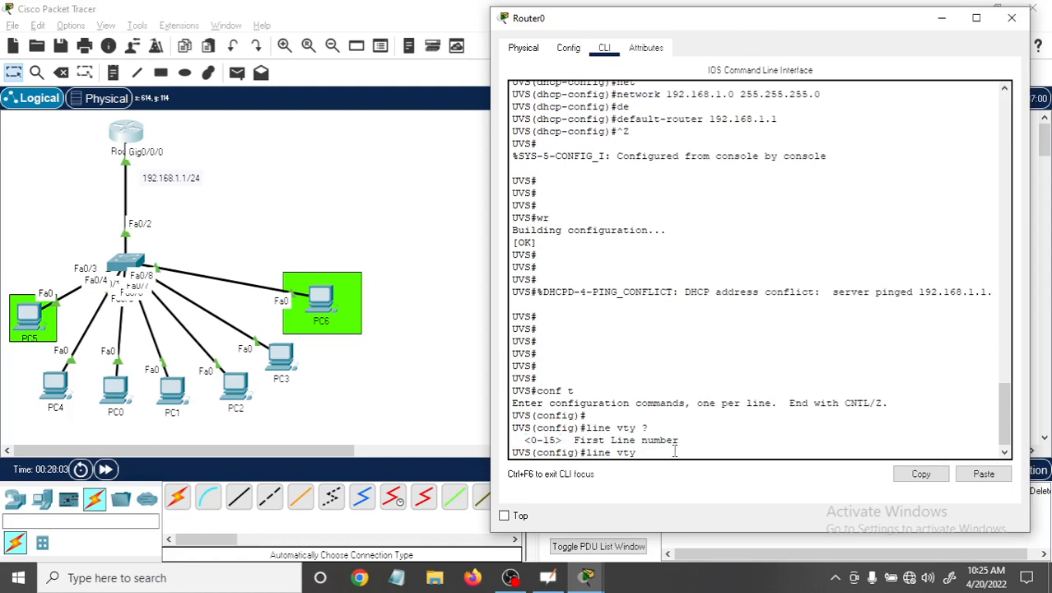
pyautogui.write('0 4')
pyautogui.press('Return')
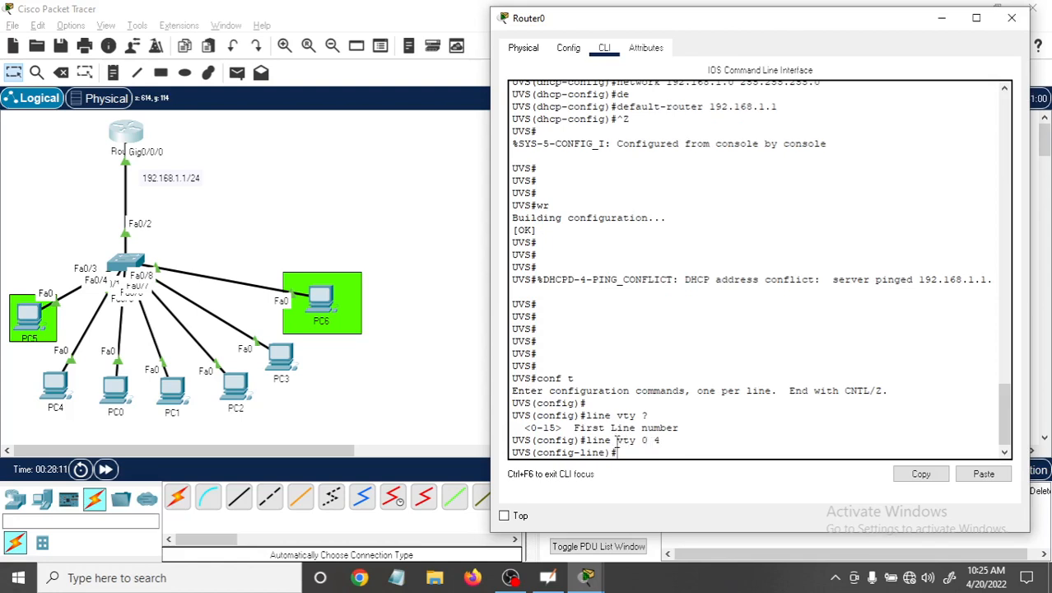
pyautogui.moveTo(616, 440); pyautogui.dragTo(637, 443)
pyautogui.click(640, 451)
# Set the access password for VTY lines 0 to 4.
pyautogui.write('pass')
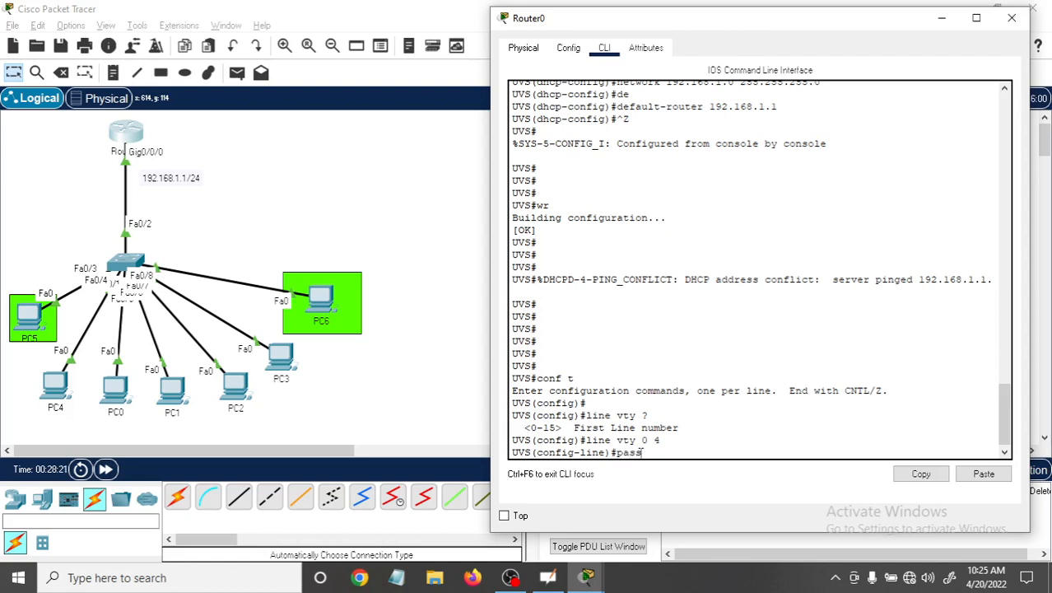
pyautogui.press('Tab')
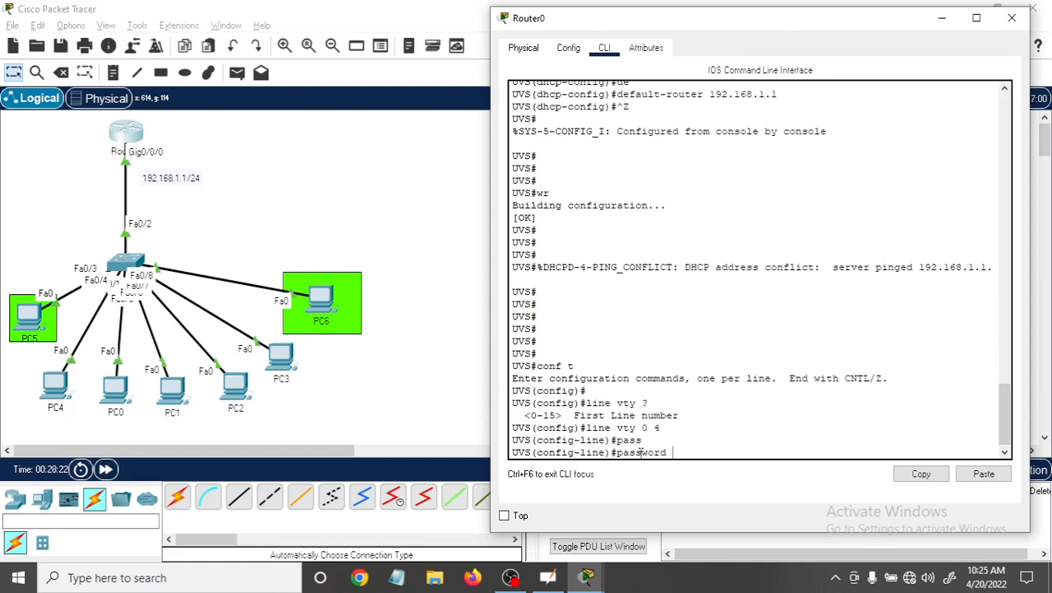
pyautogui.write('ccna1234')
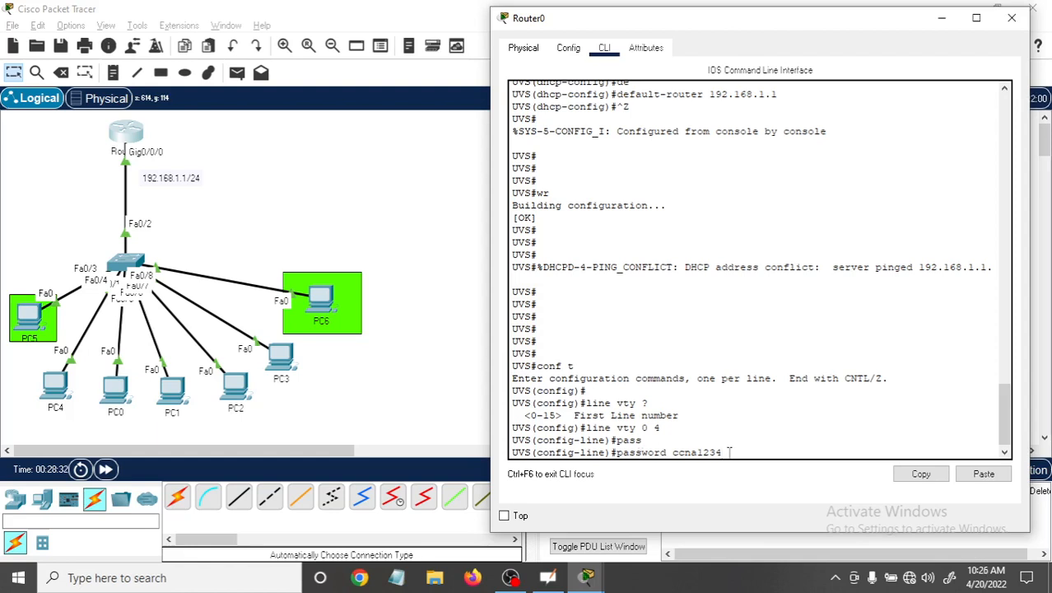
pyautogui.press('Return')
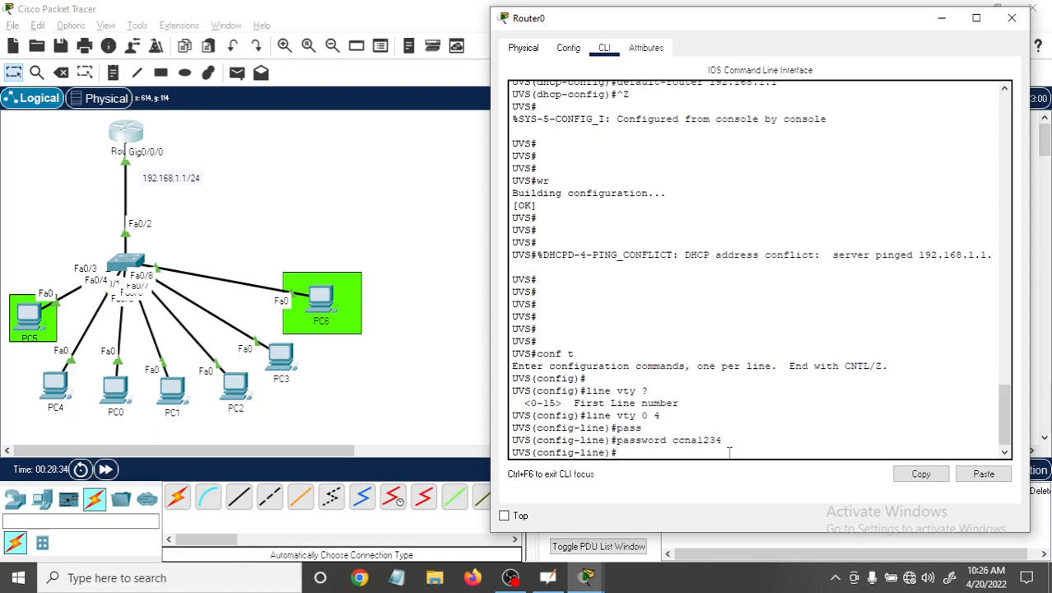
# Require login on the VTY lines and return to privileged EXEC mode.
pyautogui.write('login')
pyautogui.press('Return')
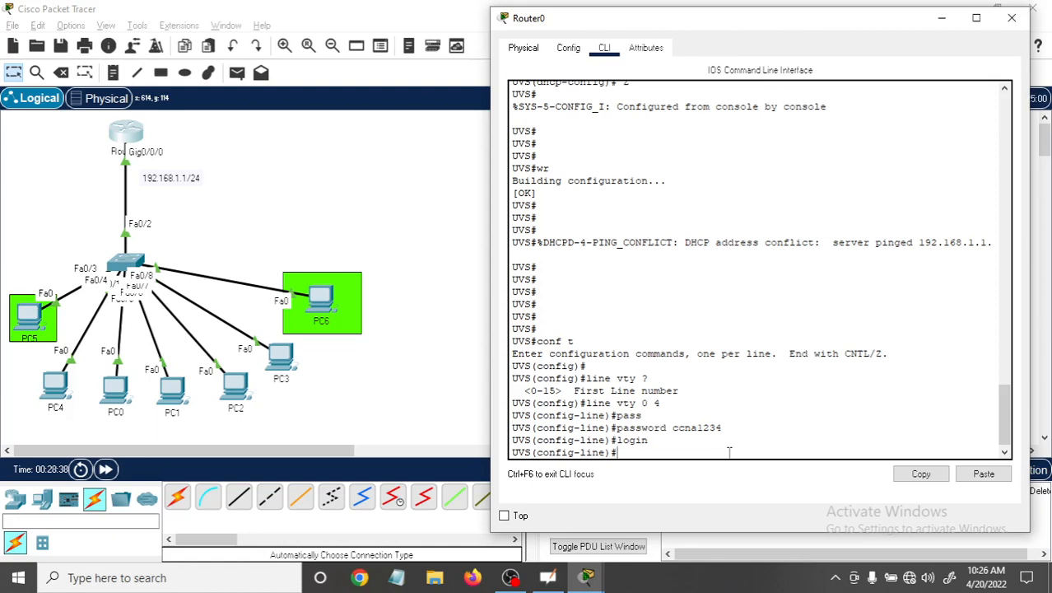
pyautogui.hotkey('ctrl', 'z')
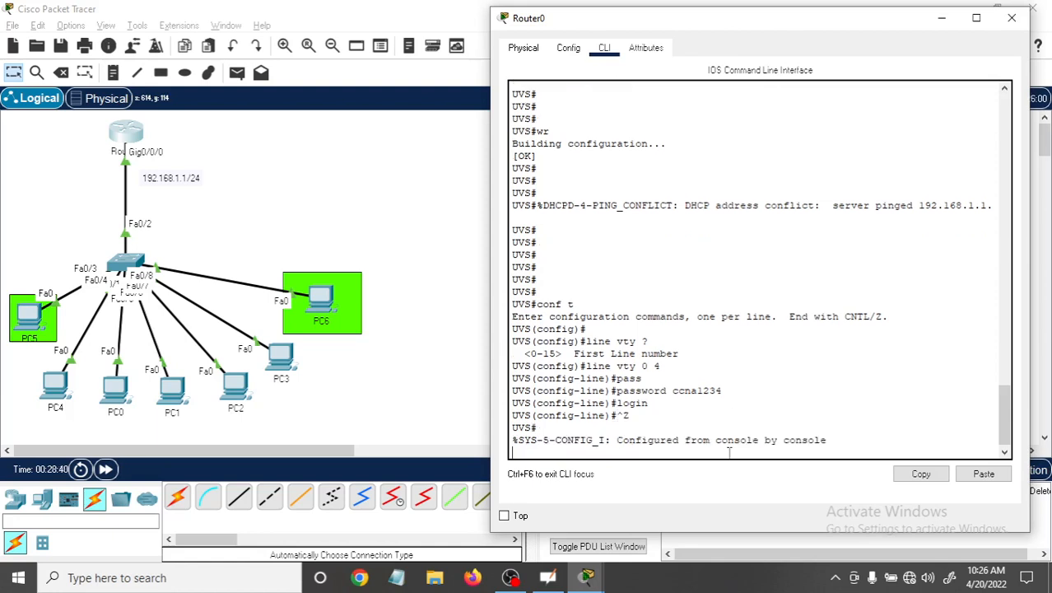
pyautogui.press('Return')
pyautogui.press('Return')
pyautogui.press('Return')
pyautogui.press('Return')
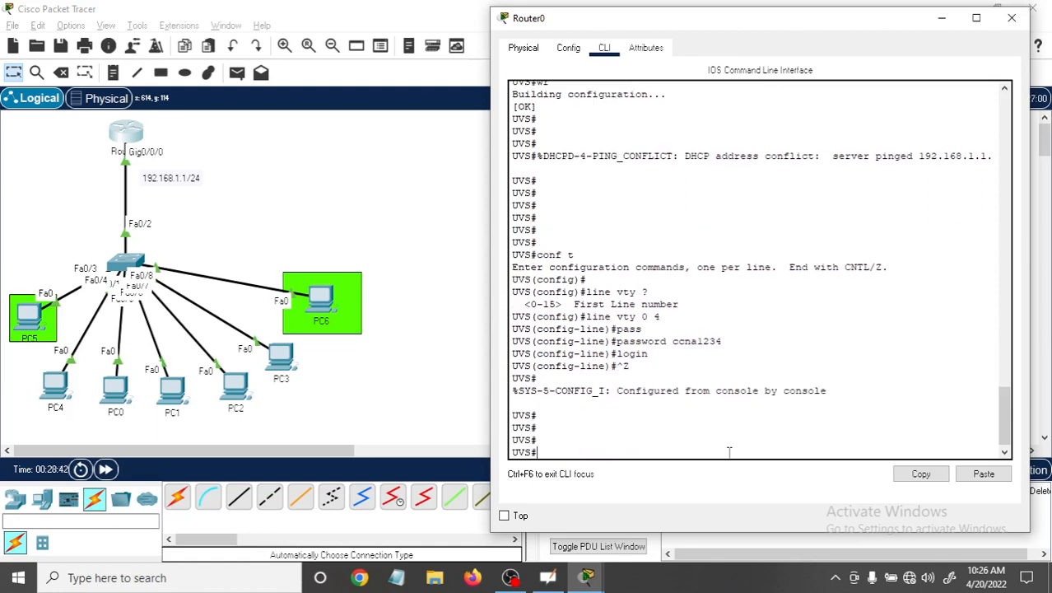
# Run the mistyped command "wre" on the router and examine how it handles the domain-server translation and the unknown command.
pyautogui.write('wre')
pyautogui.press('Return')
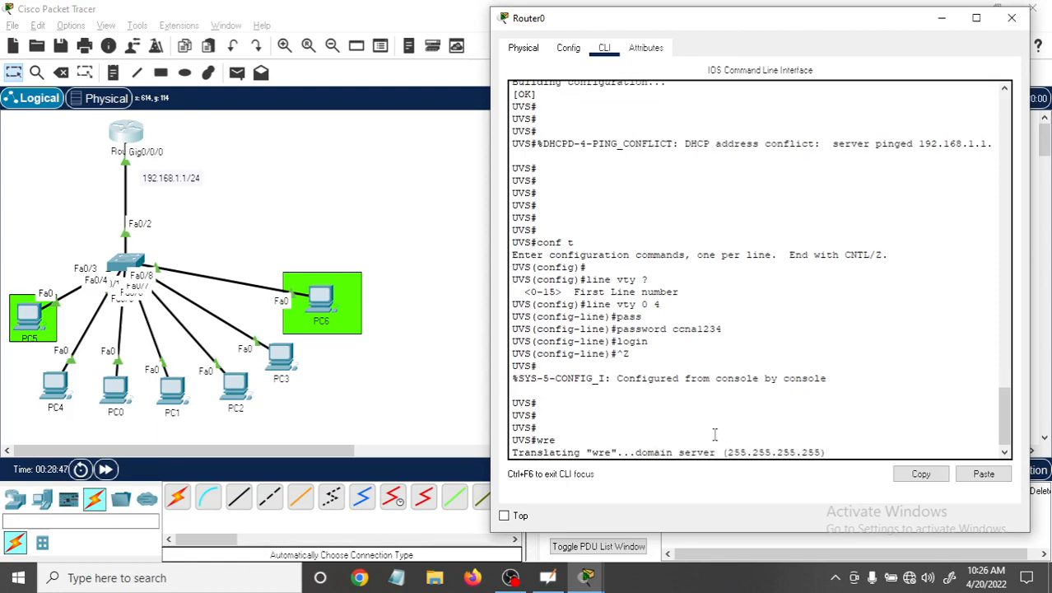
pyautogui.moveTo(540, 434); pyautogui.dragTo(558, 439)
pyautogui.moveTo(727, 452)
pyautogui.mouseDown()
pyautogui.moveTo(849, 457)
pyautogui.moveTo(716, 440)
pyautogui.mouseUp()
pyautogui.click(831, 452)
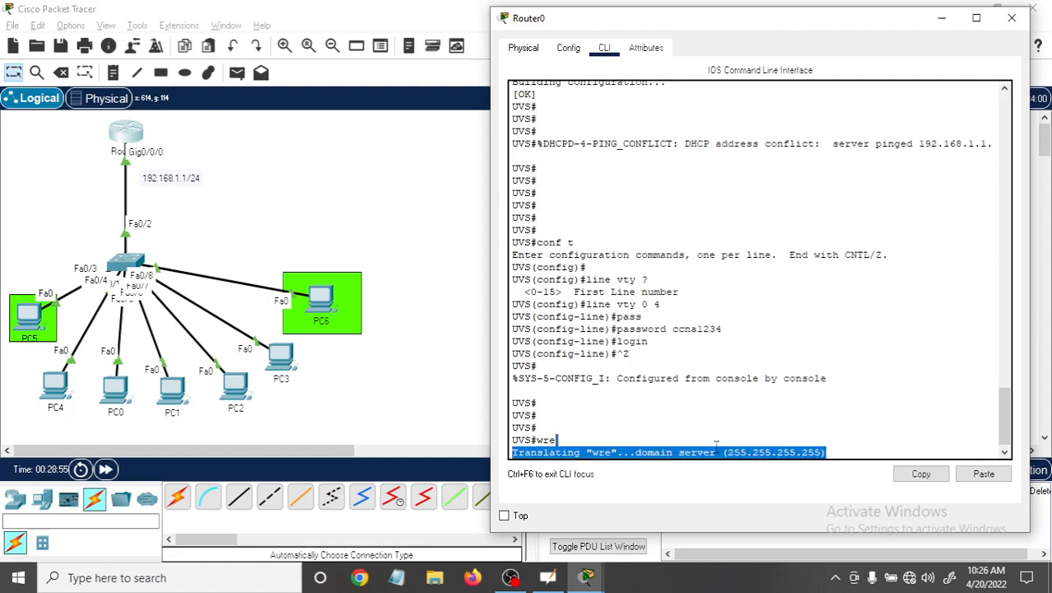
pyautogui.click(726, 446)
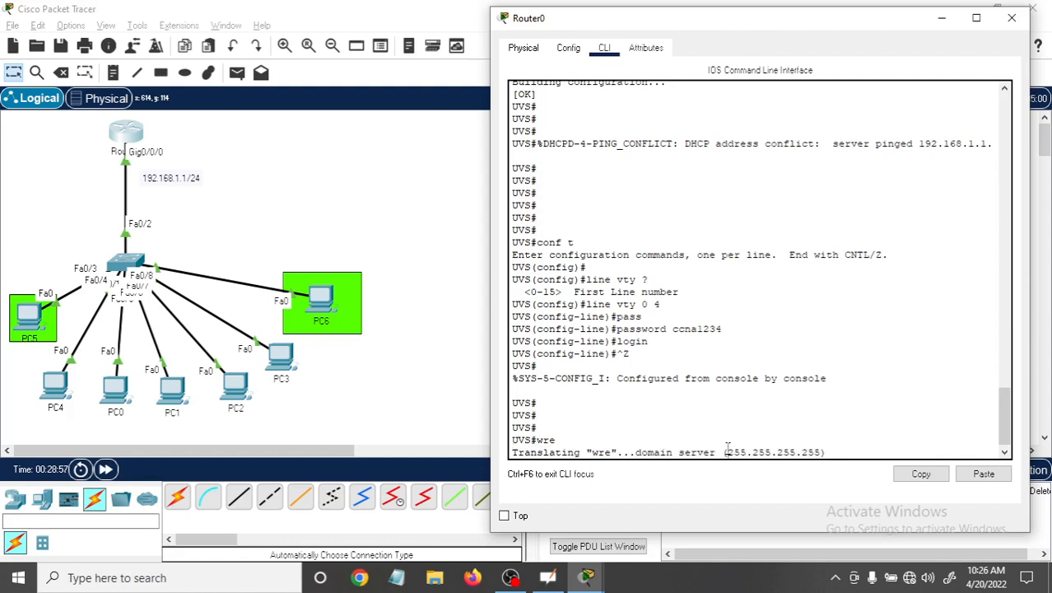
pyautogui.moveTo(728, 449); pyautogui.dragTo(825, 450)
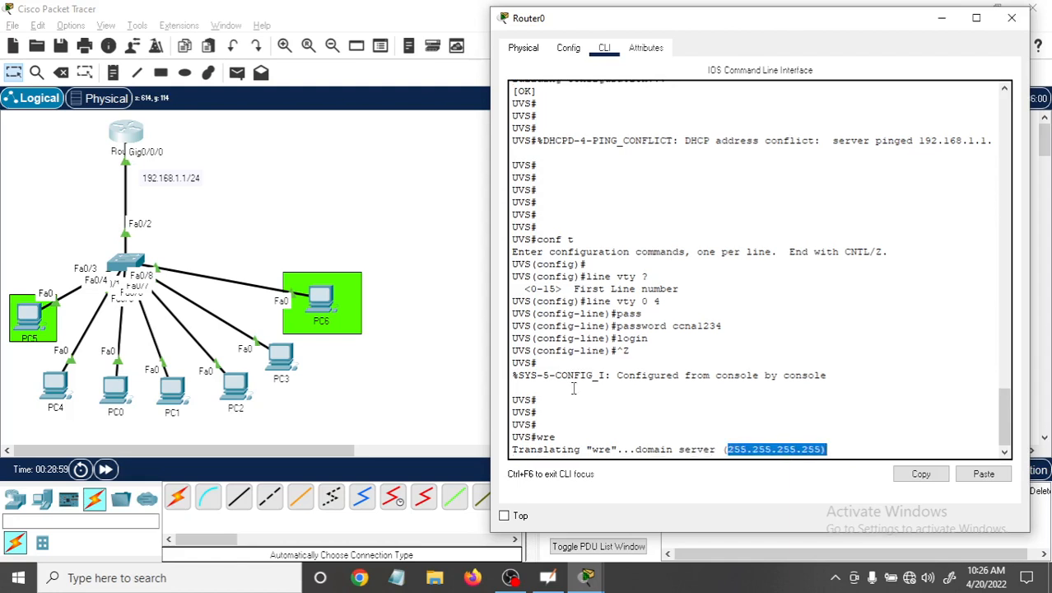
pyautogui.moveTo(555, 437); pyautogui.dragTo(537, 437)
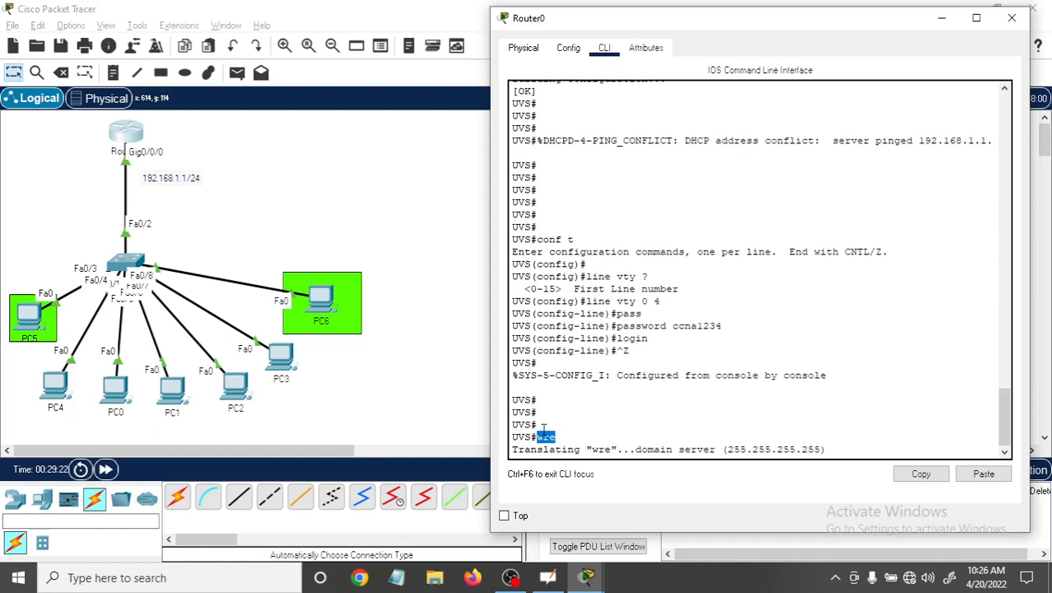
pyautogui.click(837, 448)
pyautogui.moveTo(826, 444); pyautogui.dragTo(711, 442)
pyautogui.click(712, 442)
pyautogui.moveTo(547, 458); pyautogui.dragTo(513, 448)
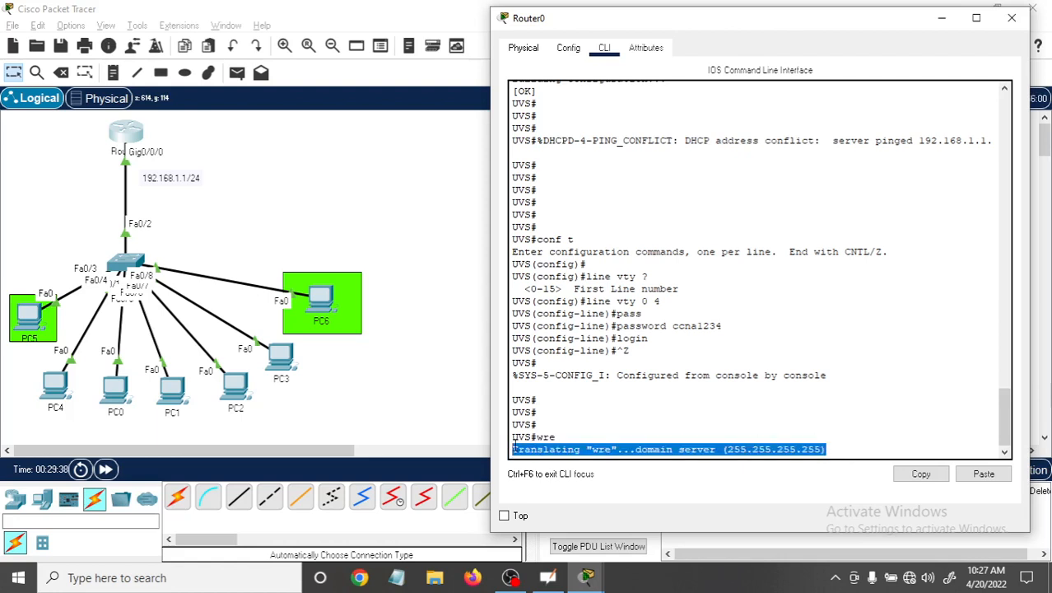
pyautogui.click(576, 435)
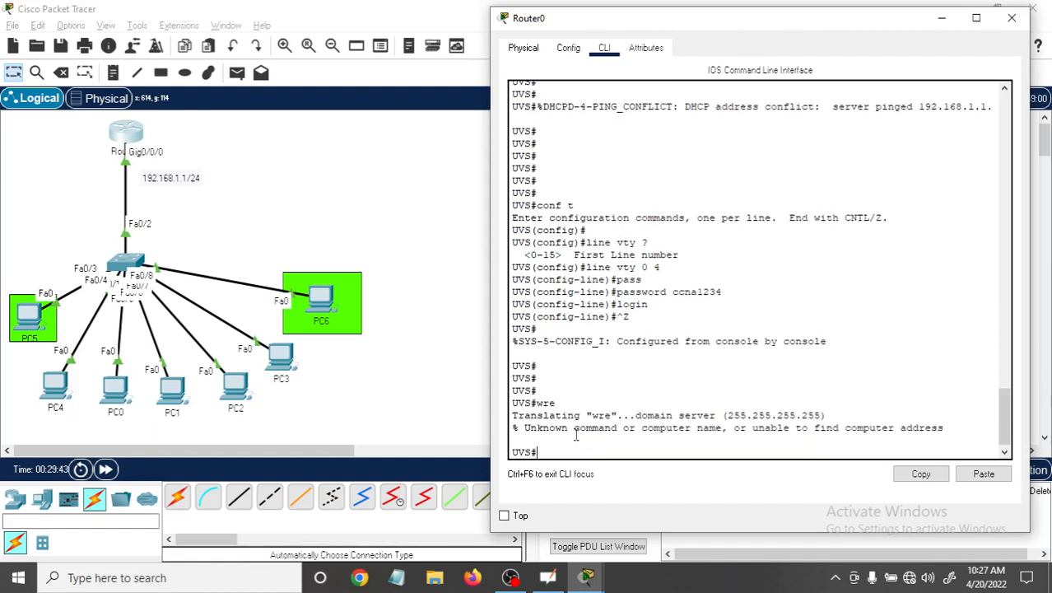
pyautogui.press('Return')
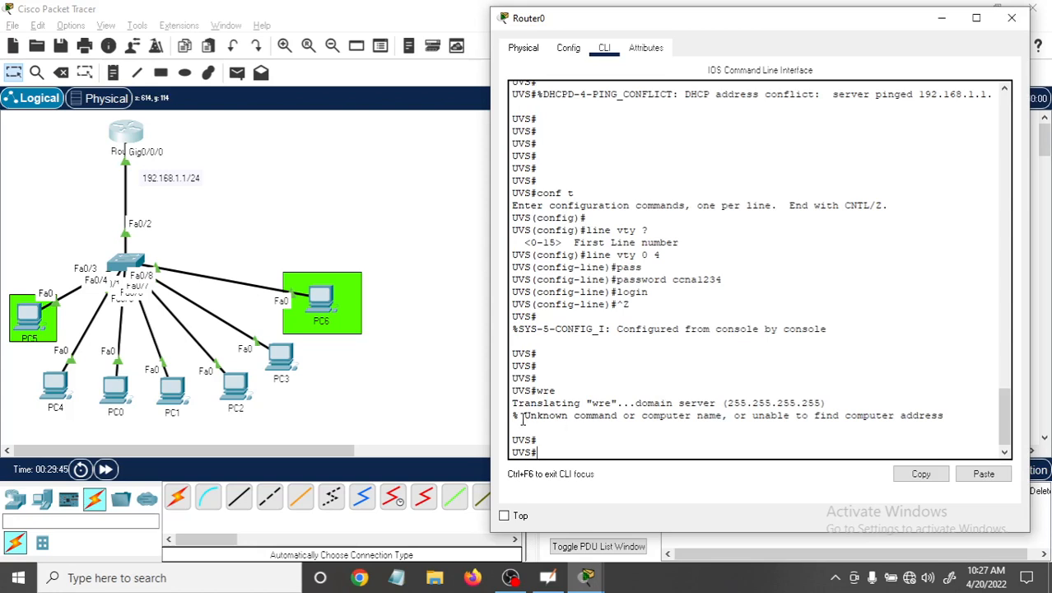
pyautogui.moveTo(520, 416); pyautogui.dragTo(955, 415)
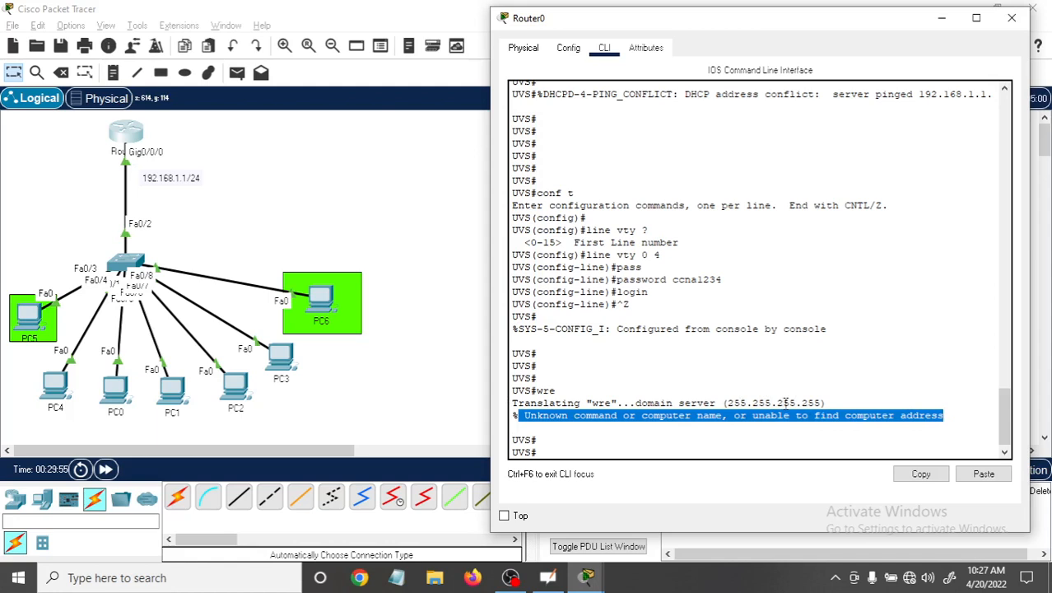
pyautogui.click(565, 454)
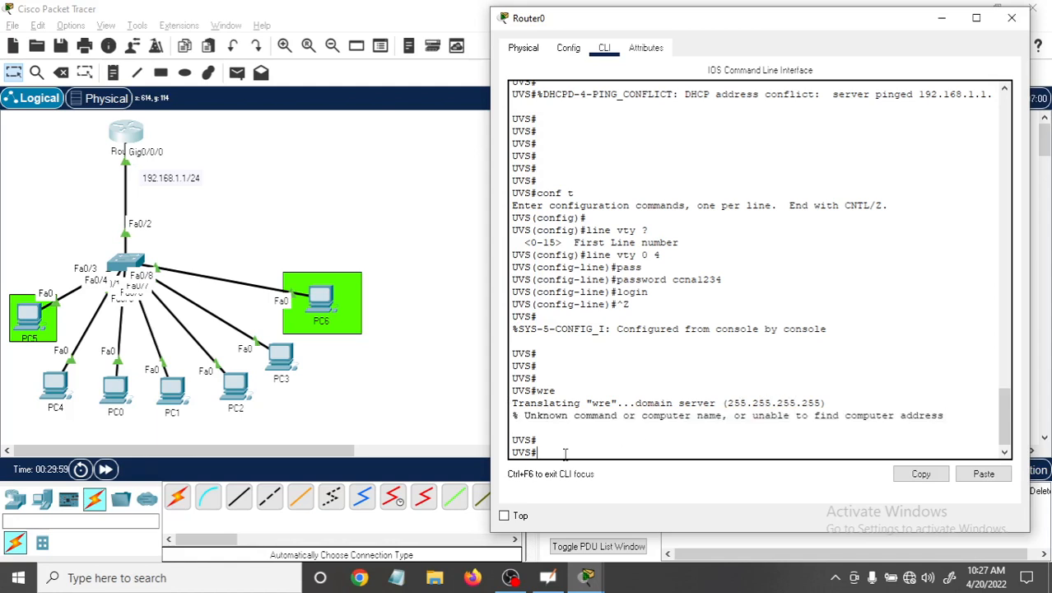
# Save the router's running configuration with the wr command.
pyautogui.write('co')
pyautogui.press('BackSpace')
pyautogui.press('BackSpace')
pyautogui.write('wr')
pyautogui.press('Return')
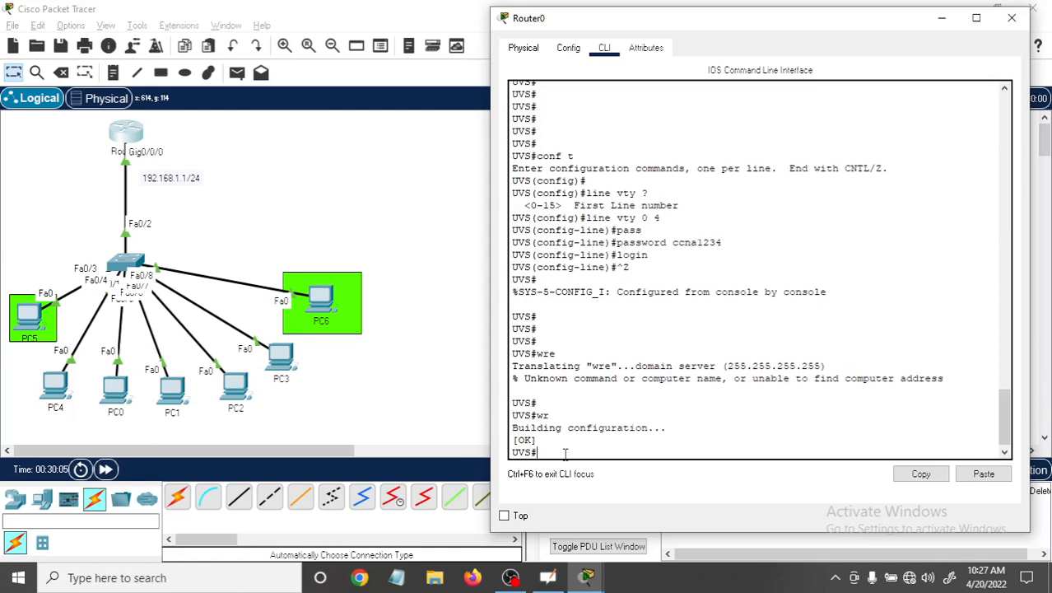
pyautogui.press('Return')
# Disable DNS lookup on the router with "no ip domain lookup" in global configuration mode, and return to privileged EXEC mode.
pyautogui.write('co')
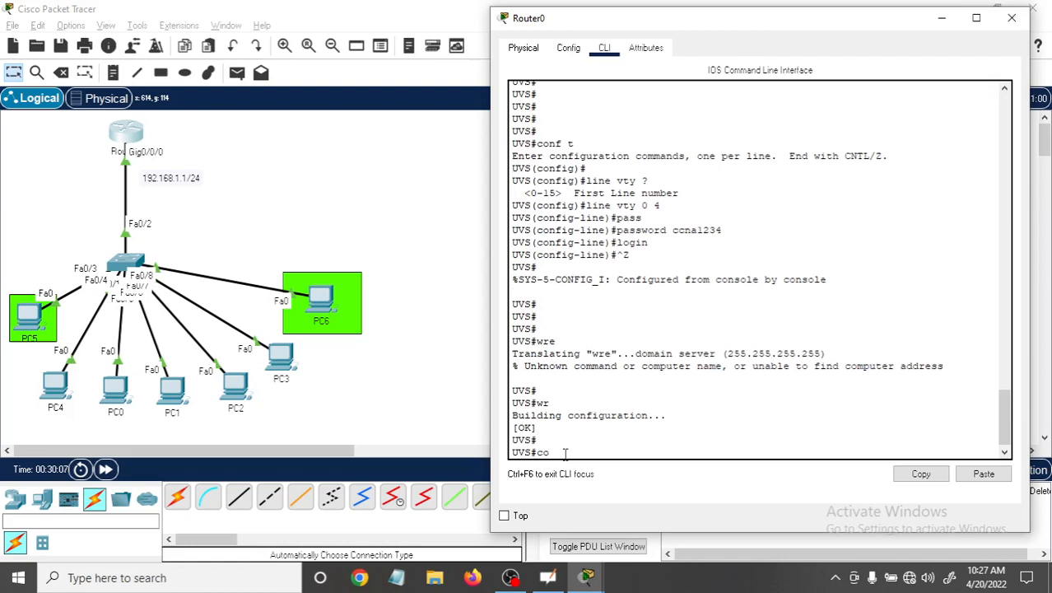
pyautogui.write('nf t')
pyautogui.press('Return')
pyautogui.press('Return')
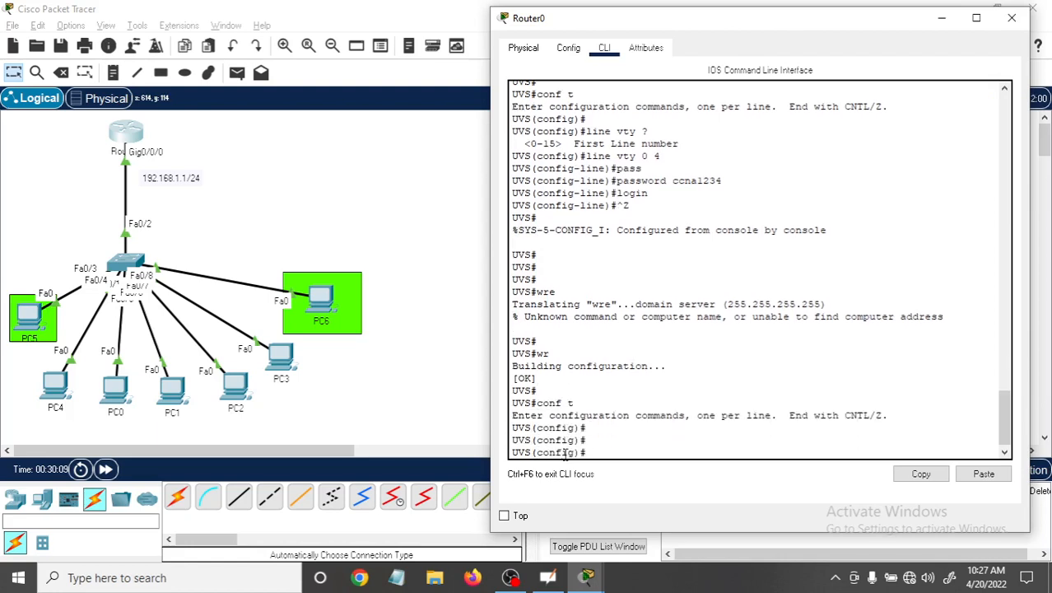
pyautogui.write('no ip domain')
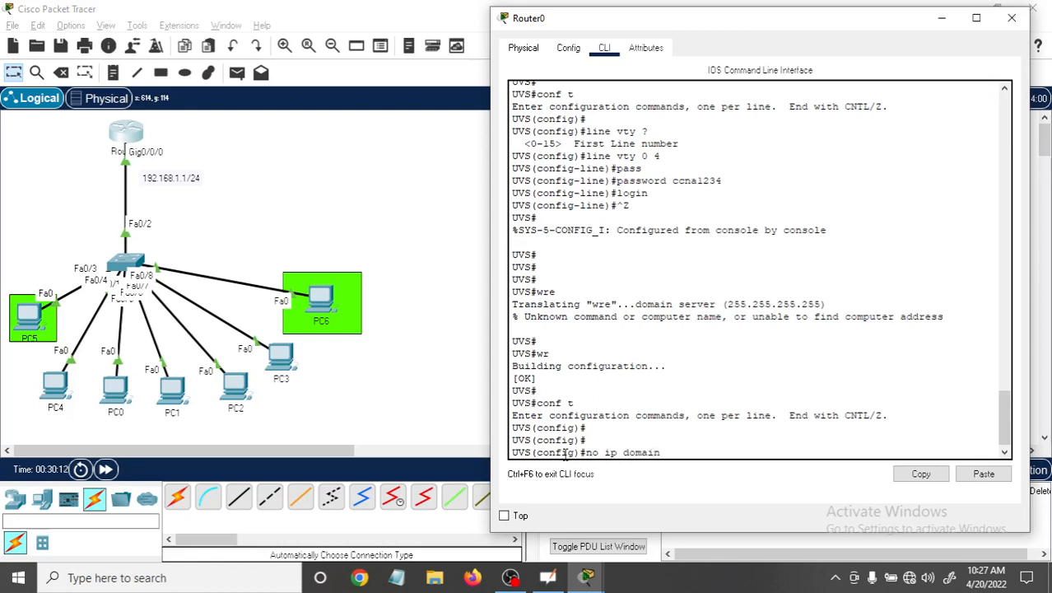
pyautogui.write(' lo')
pyautogui.press('Tab')
pyautogui.press('Return')
pyautogui.press('Return')
pyautogui.press('Return')
pyautogui.press('Return')
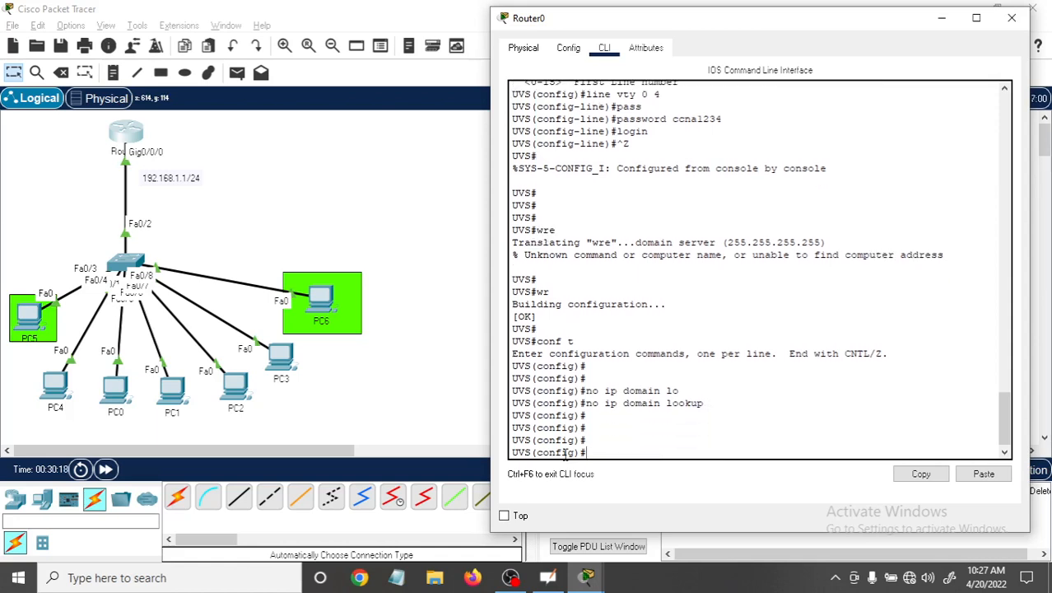
pyautogui.hotkey('ctrl', 'z')
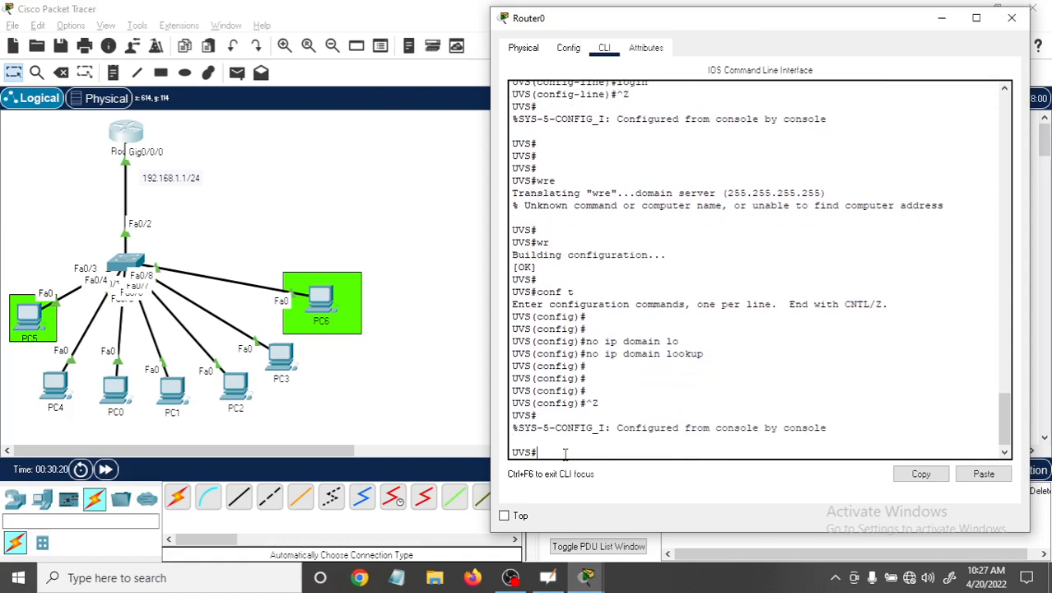
# Run "wre" again to compare the router's handling of a mistyped command with the earlier domain-server translation line.
pyautogui.moveTo(536, 180); pyautogui.dragTo(839, 195)
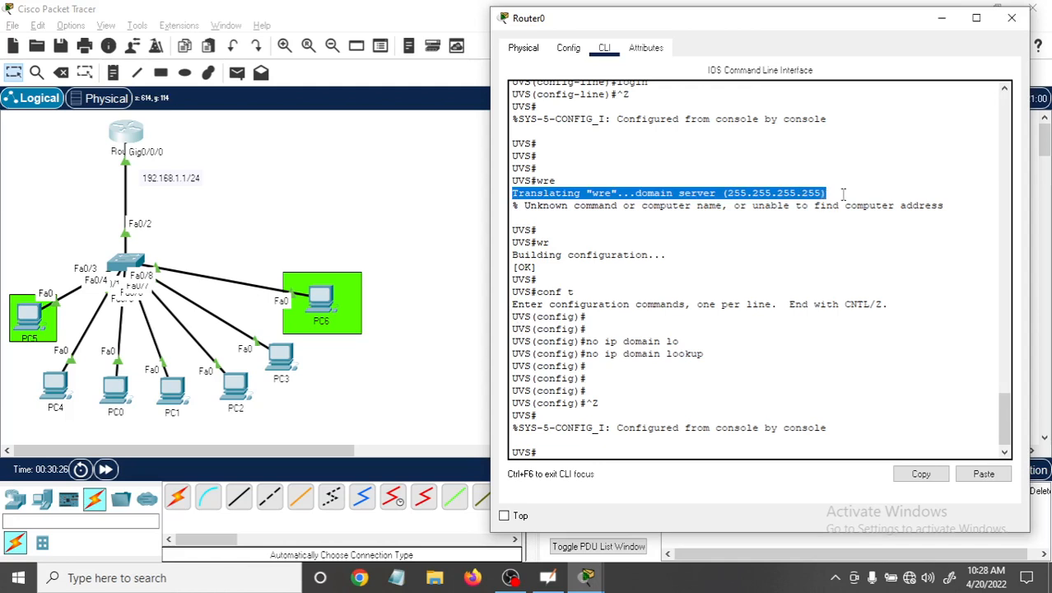
pyautogui.click(551, 451)
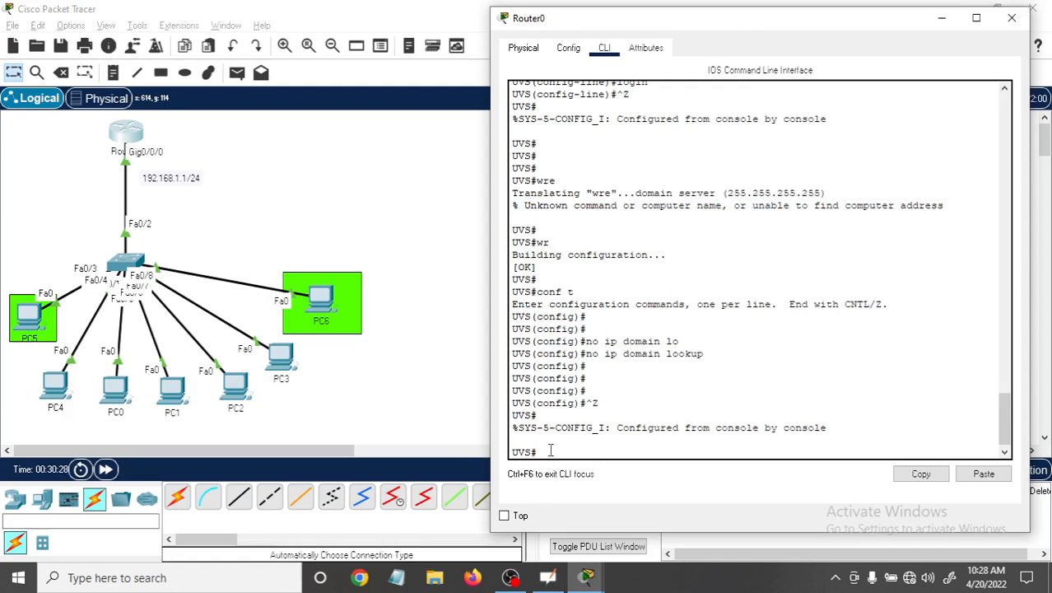
pyautogui.write('wre')
pyautogui.press('Return')
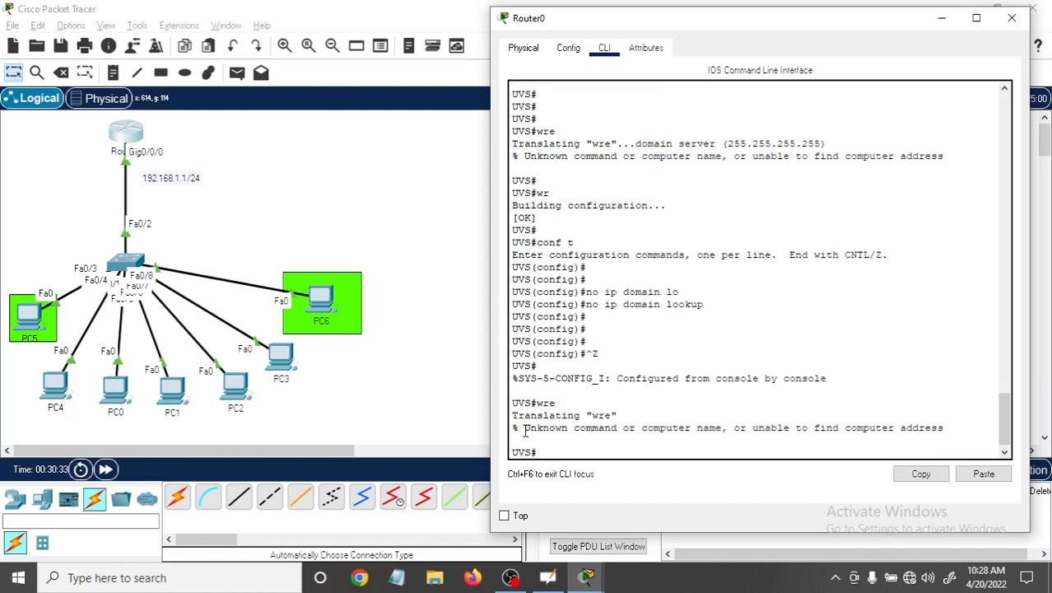
# Run the meaningless command "sdfsdf" on the router and examine how it handles another unknown command.
pyautogui.moveTo(524, 427); pyautogui.dragTo(948, 426)
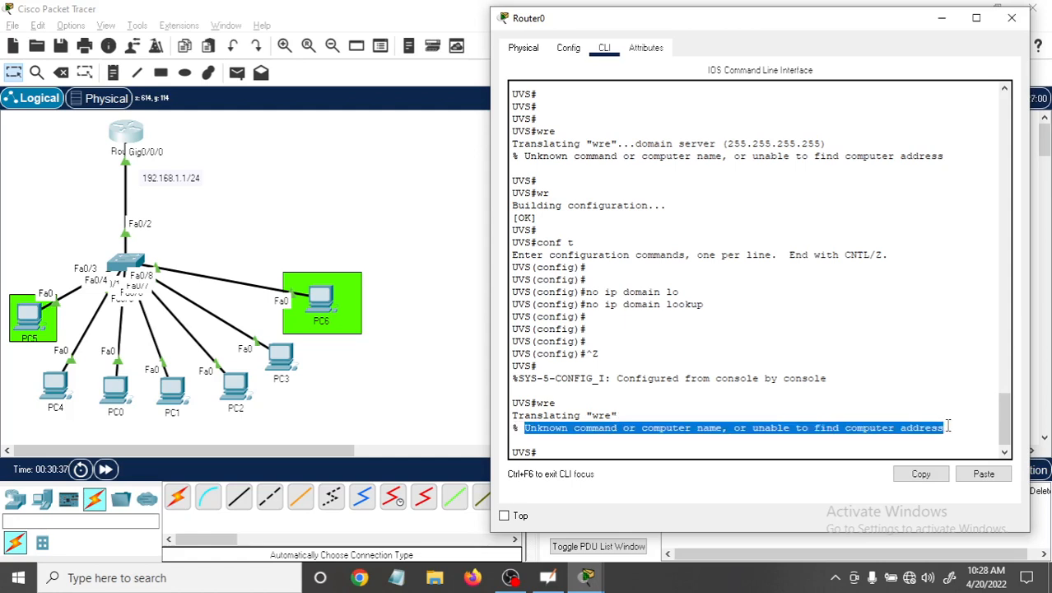
pyautogui.click(588, 450)
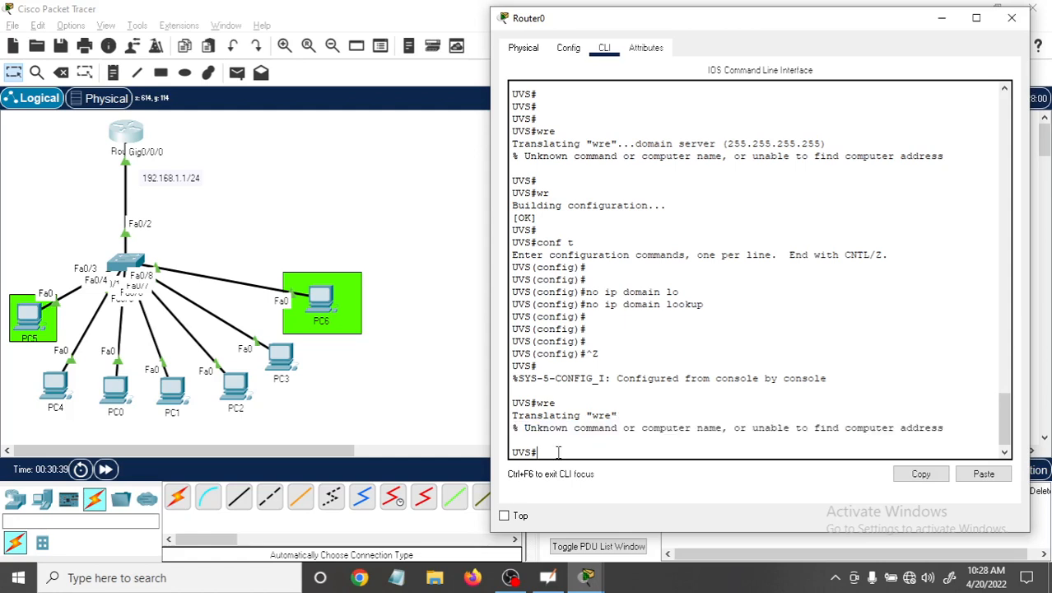
pyautogui.write('sdfsdf')
pyautogui.press('Return')
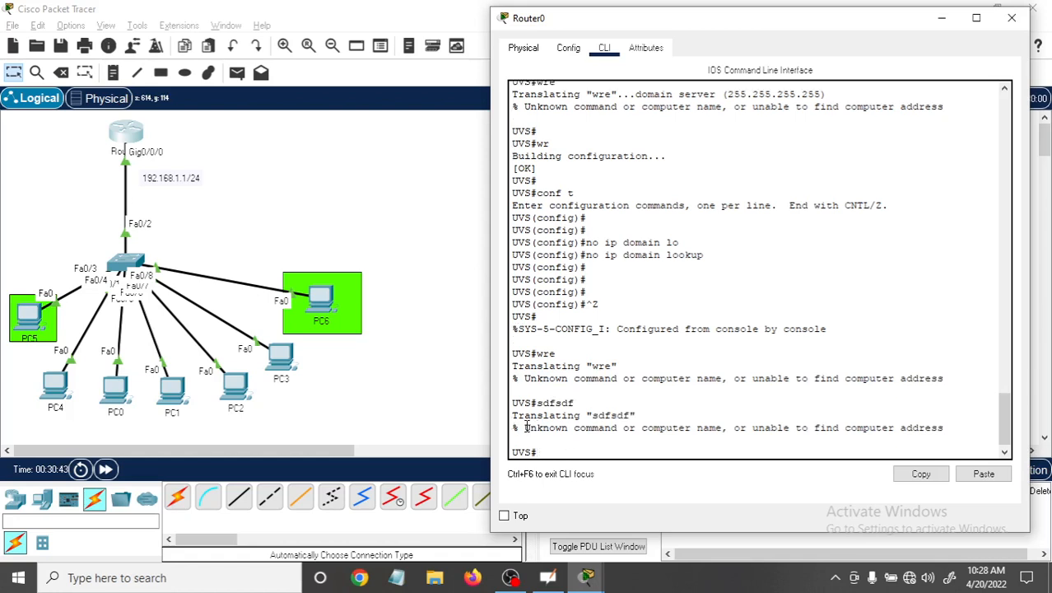
pyautogui.moveTo(525, 428); pyautogui.dragTo(951, 427)
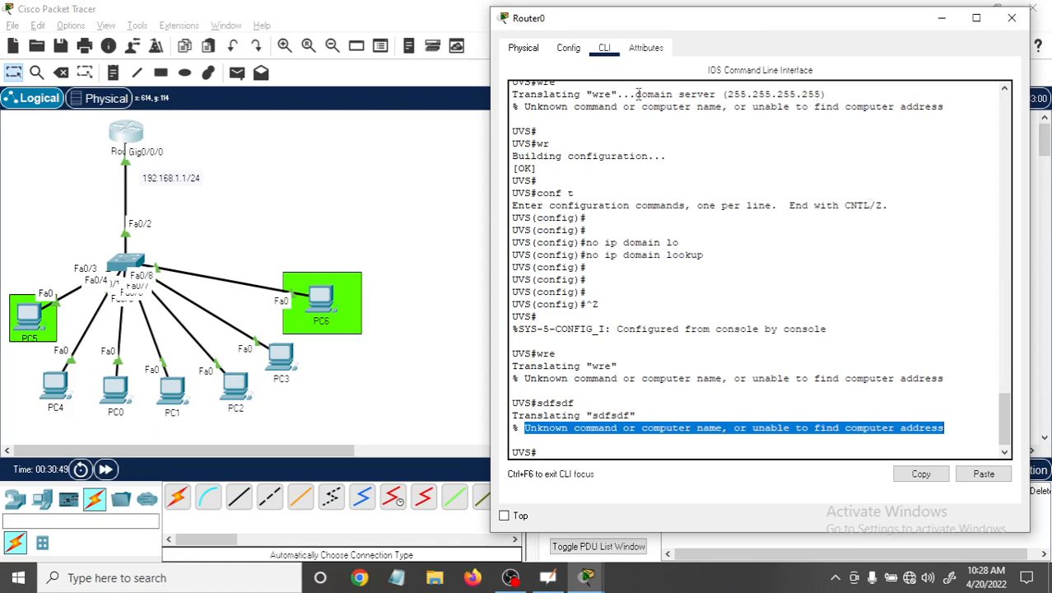
# Review the domain-server part of the earlier "wre" translation against the "no ip domain lookup" command in the router's console output.
pyautogui.moveTo(823, 94); pyautogui.dragTo(642, 95)
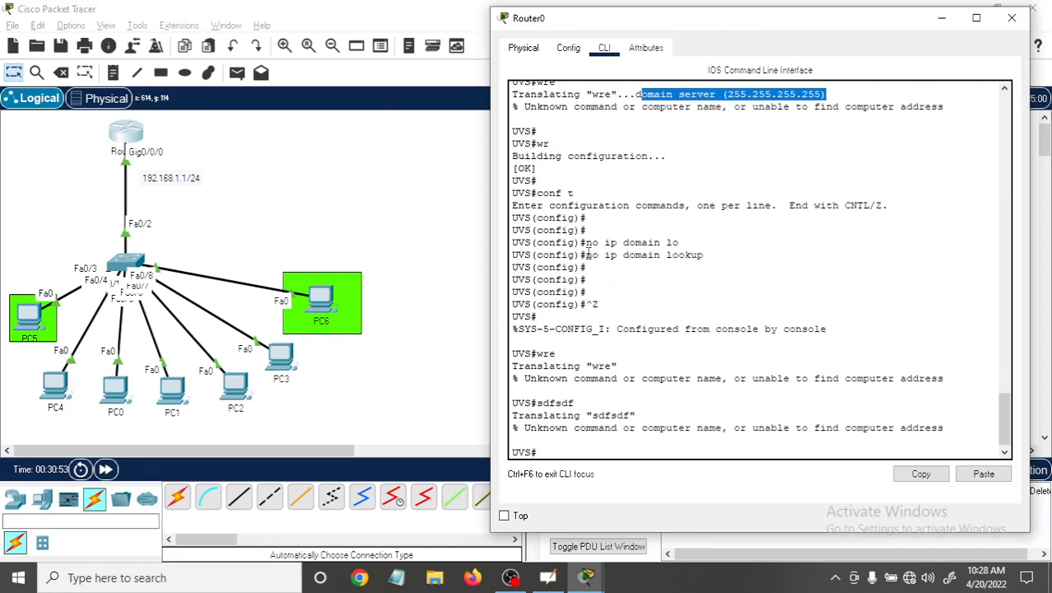
pyautogui.moveTo(586, 254); pyautogui.dragTo(710, 255)
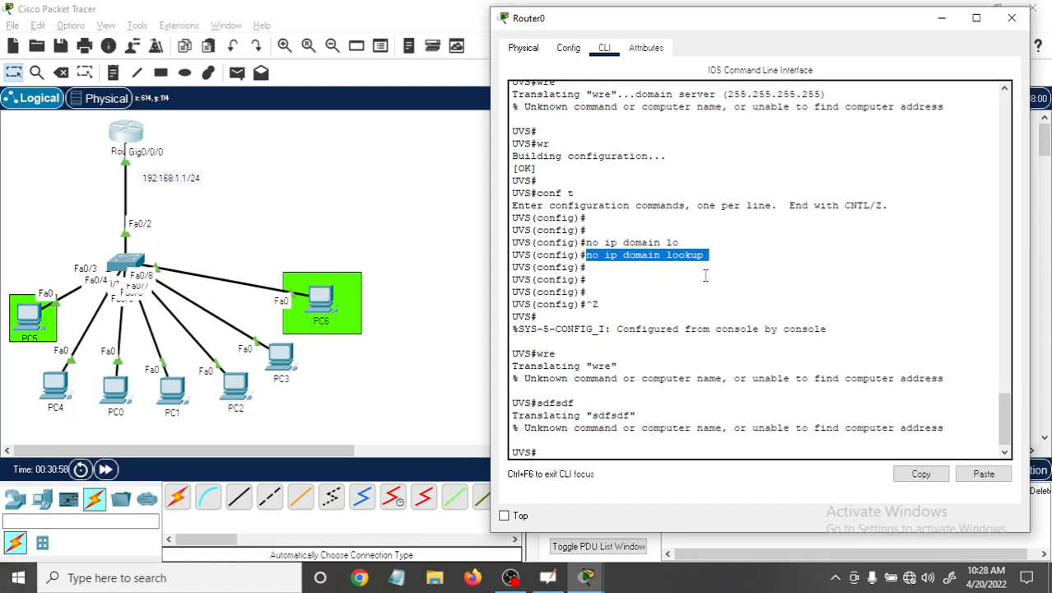
pyautogui.click(564, 446)
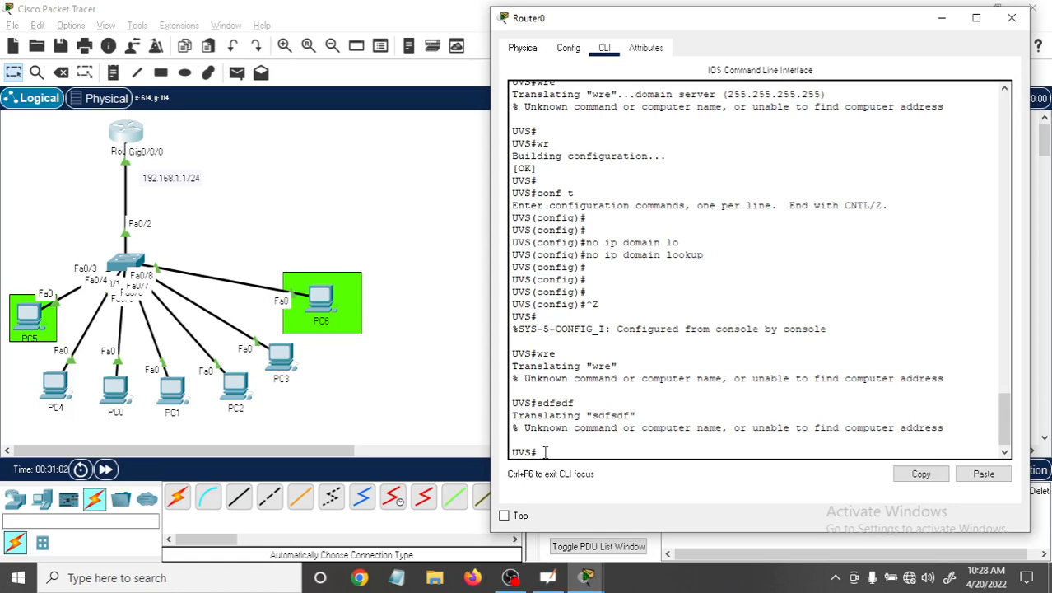
pyautogui.press('Return')
pyautogui.press('Return')
pyautogui.press('Return')
pyautogui.press('Return')
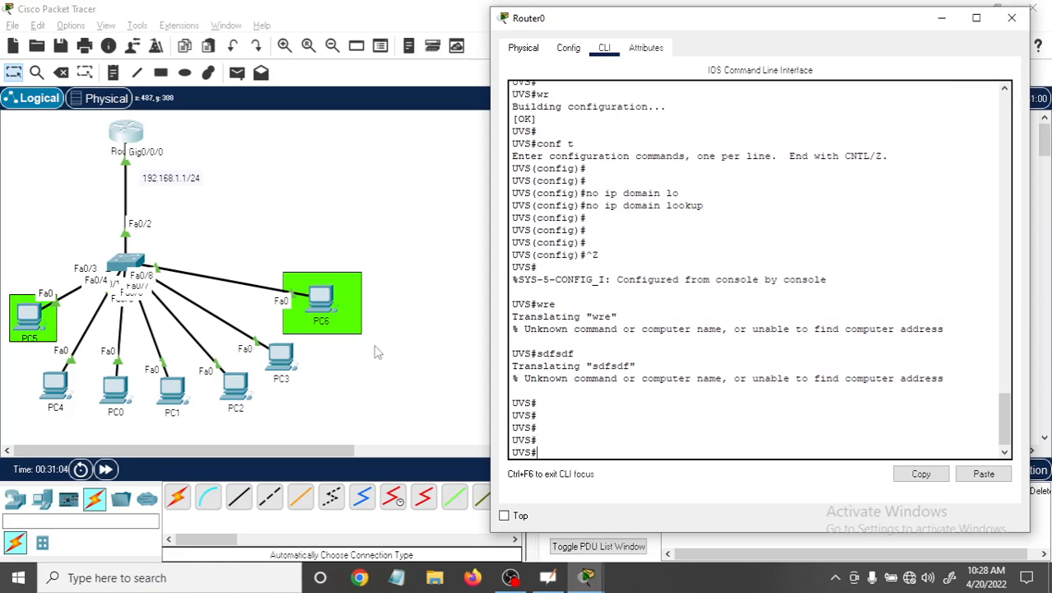
# Ping the router at 192.168.1.1 from PC6's Command Prompt, keeping the PC6 window clear of the topology.
pyautogui.click(325, 302)
pyautogui.click(326, 301)
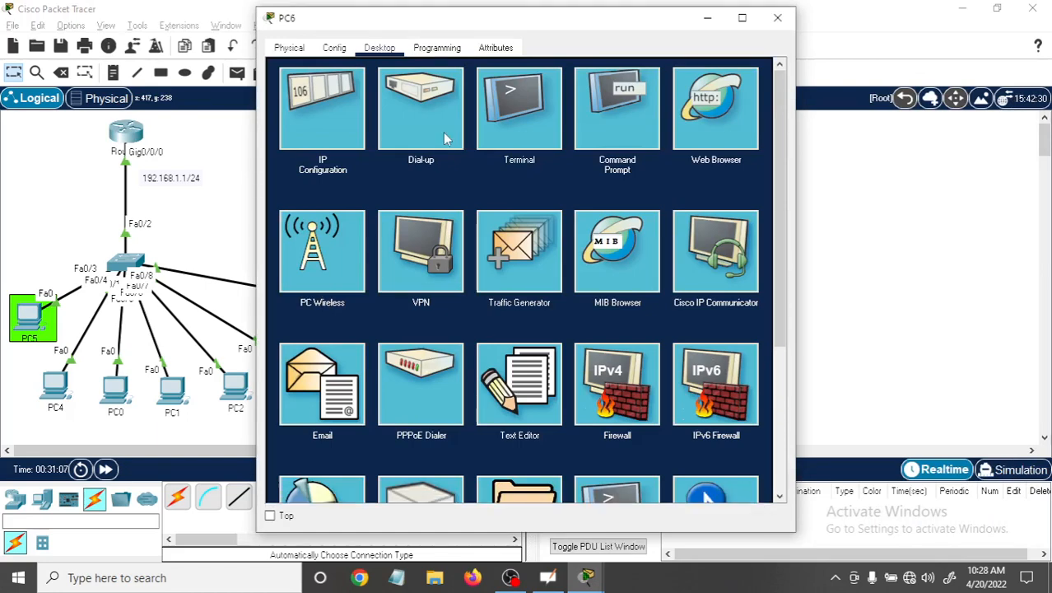
pyautogui.click(591, 86)
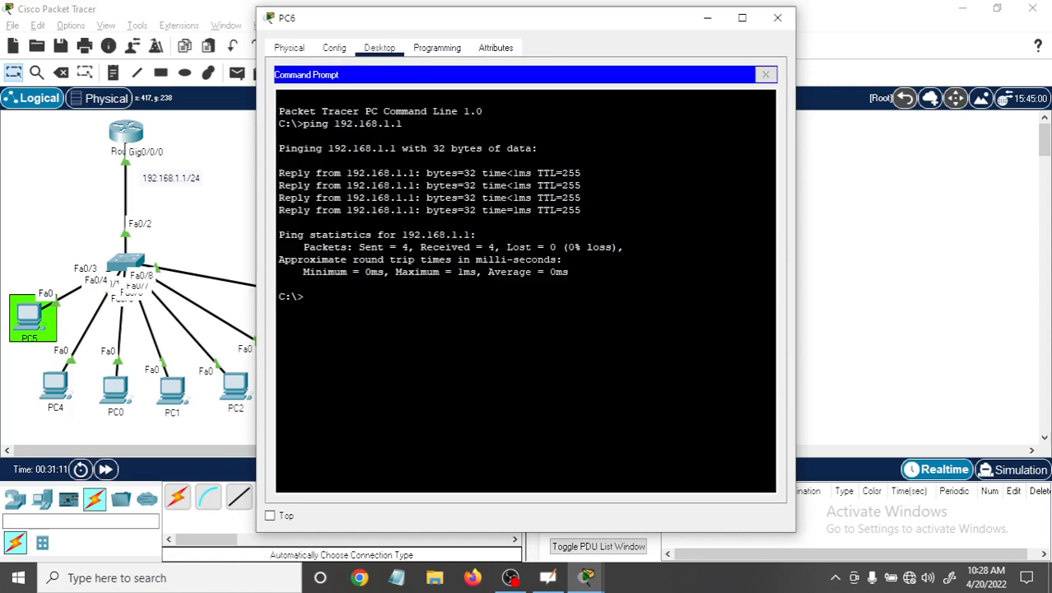
pyautogui.press('Up')
pyautogui.moveTo(505, 25); pyautogui.dragTo(712, 44)
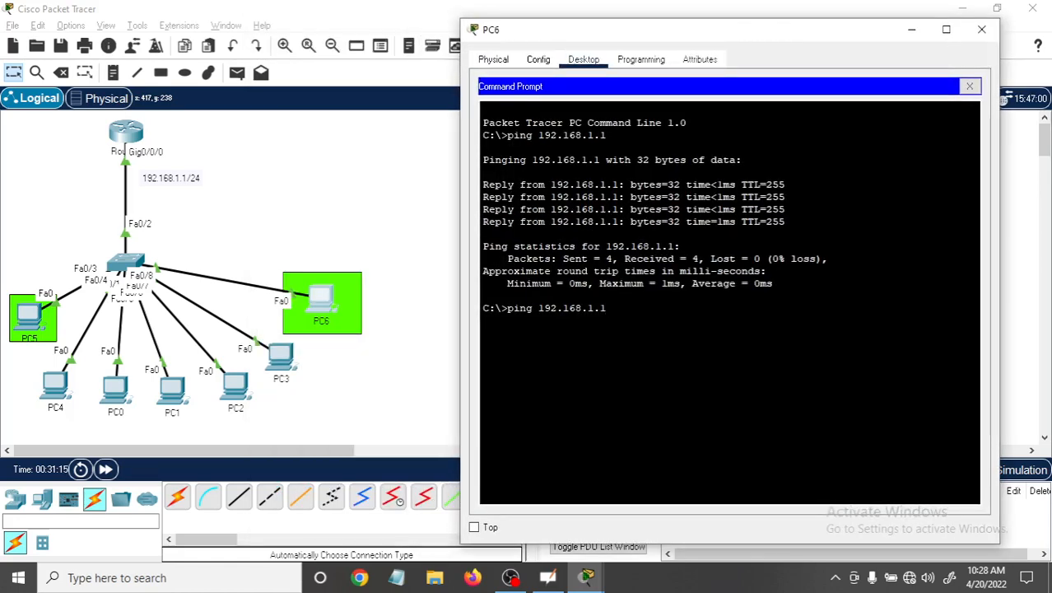
pyautogui.press('Return')
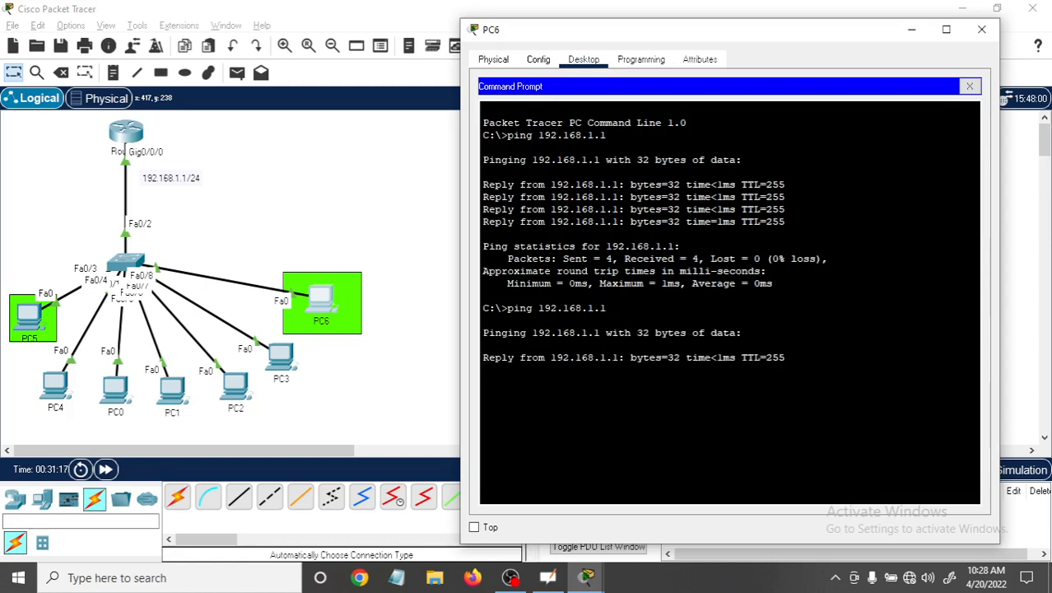
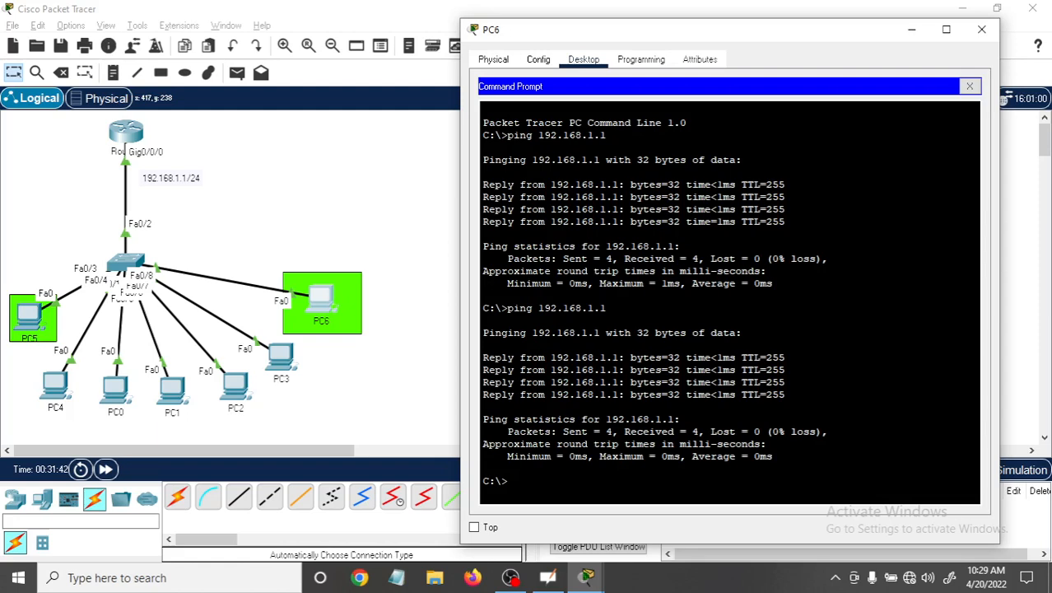
# Ping the router at 192.168.1.1 from PC3's Command Prompt and close the PC3 window.
pyautogui.click(283, 352)
pyautogui.click(282, 352)
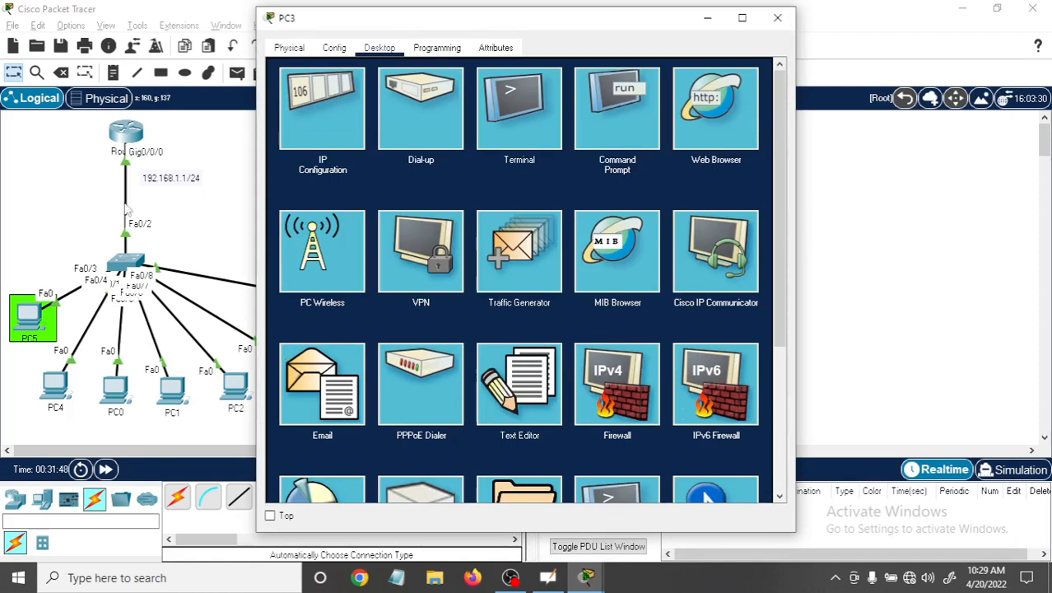
pyautogui.click(624, 136)
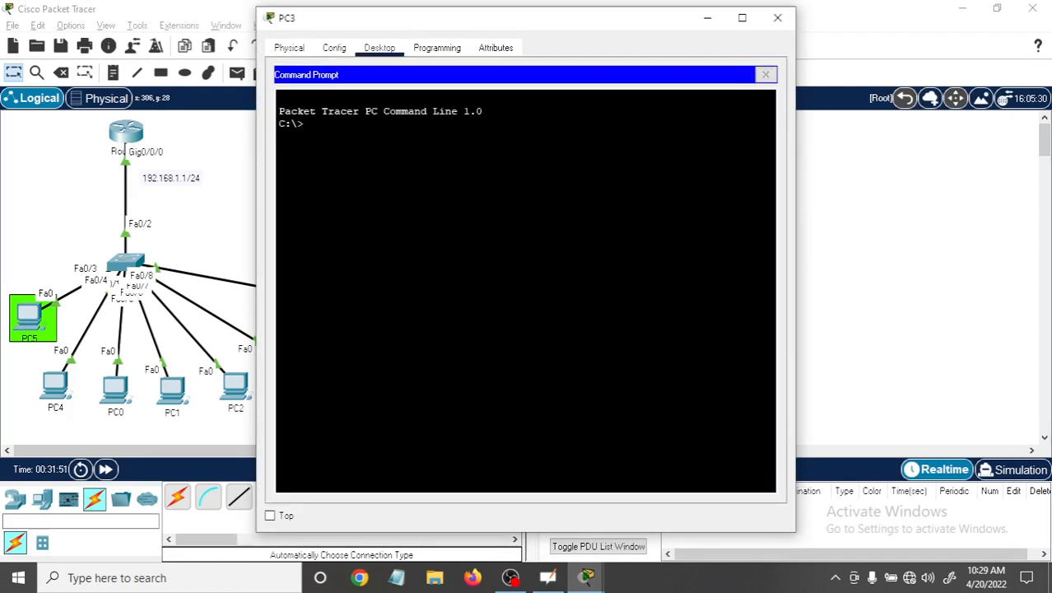
pyautogui.write('ping 192.168.1.')
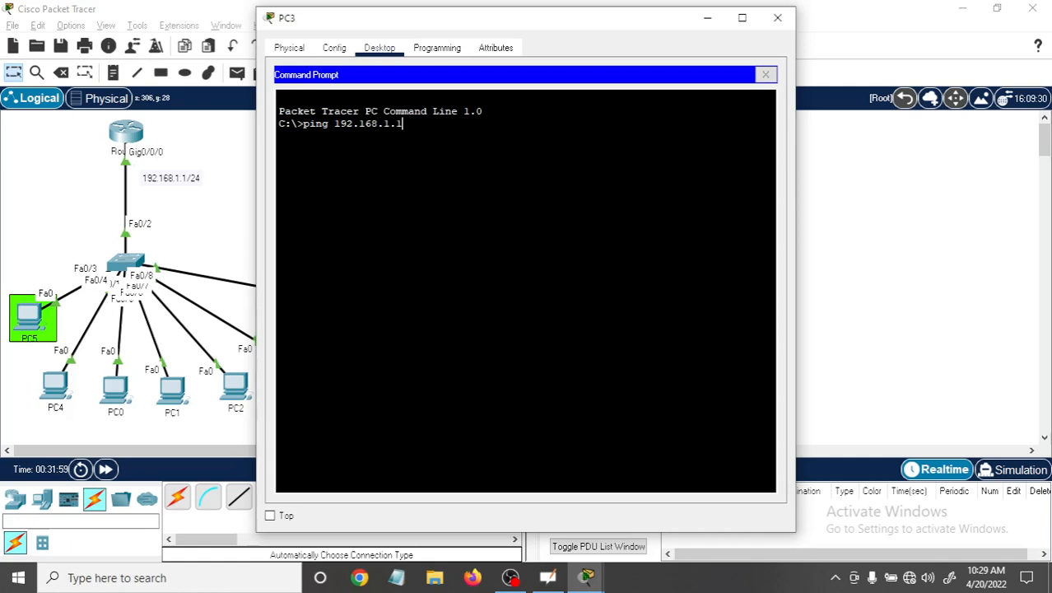
pyautogui.write('1')
pyautogui.press('Return')
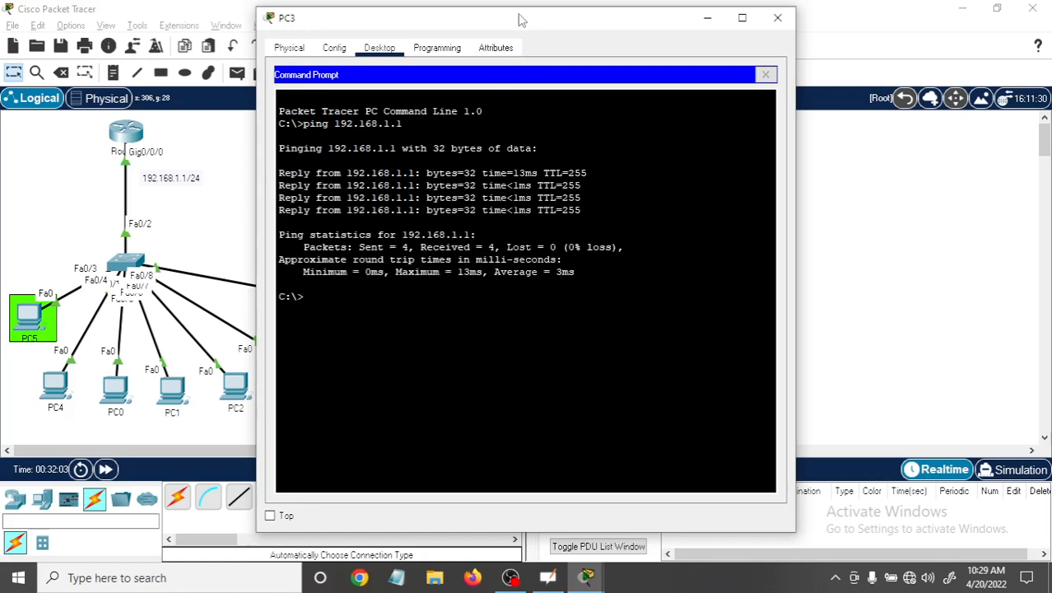
pyautogui.click(786, 27)
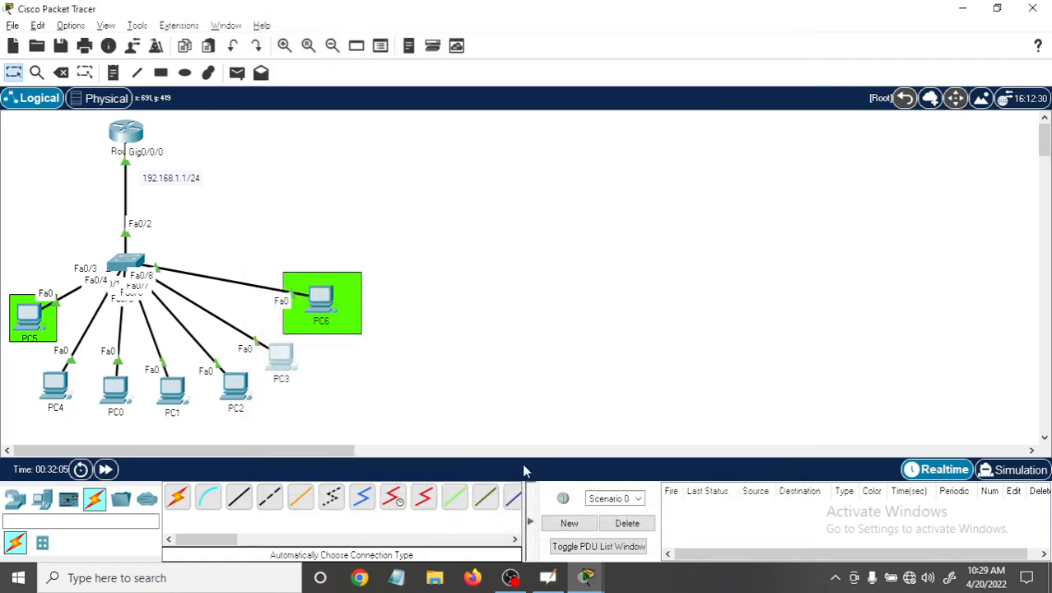
# Start a Telnet session from PC6's Command Prompt to the router at 192.168.1.1 and enter the VTY line password.
pyautogui.moveTo(591, 580)
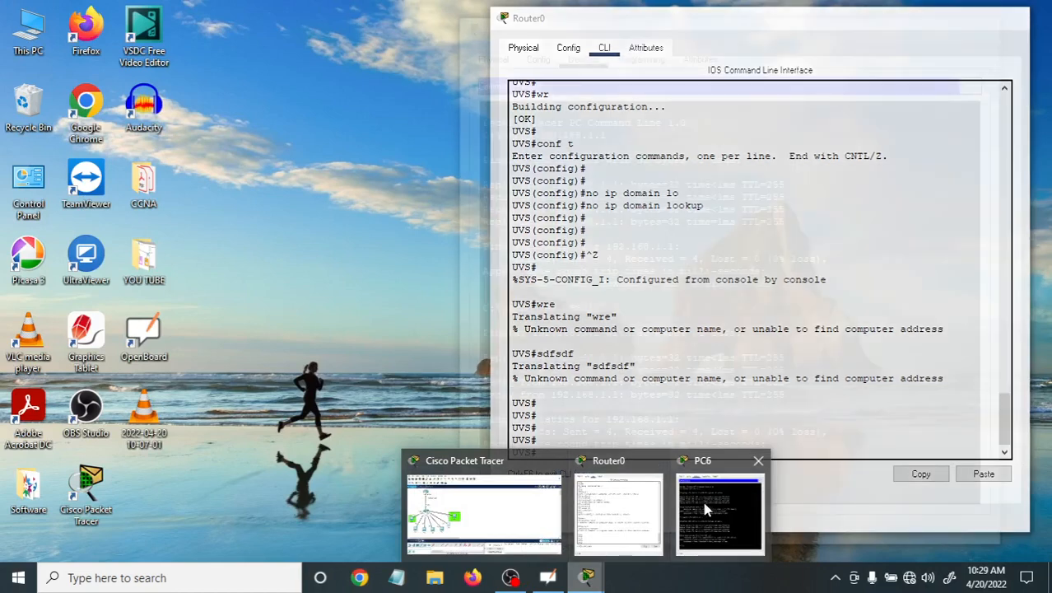
pyautogui.click(704, 508)
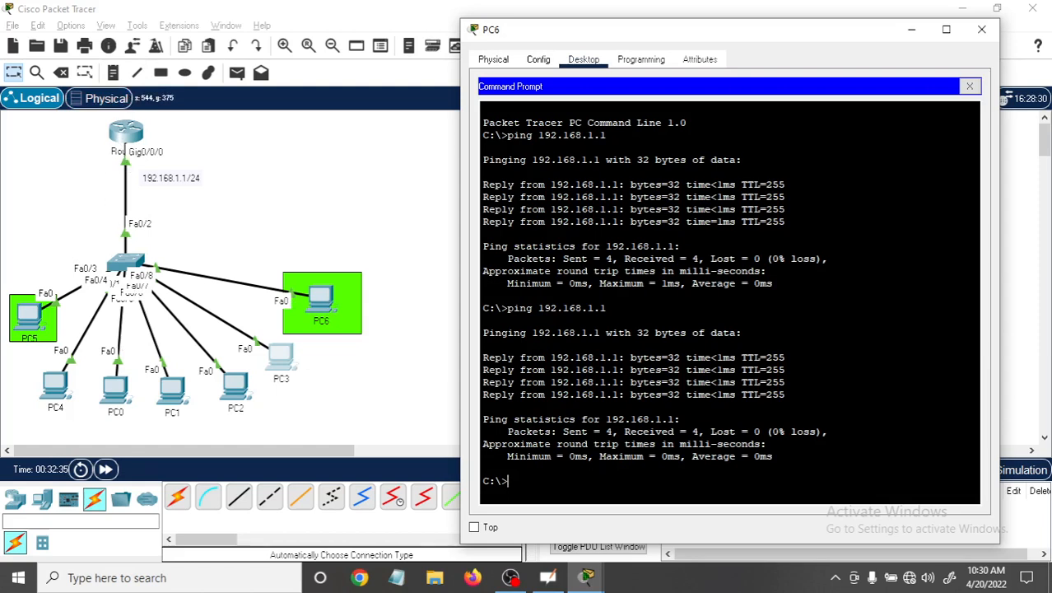
pyautogui.write('telnet 192.168.1.1')
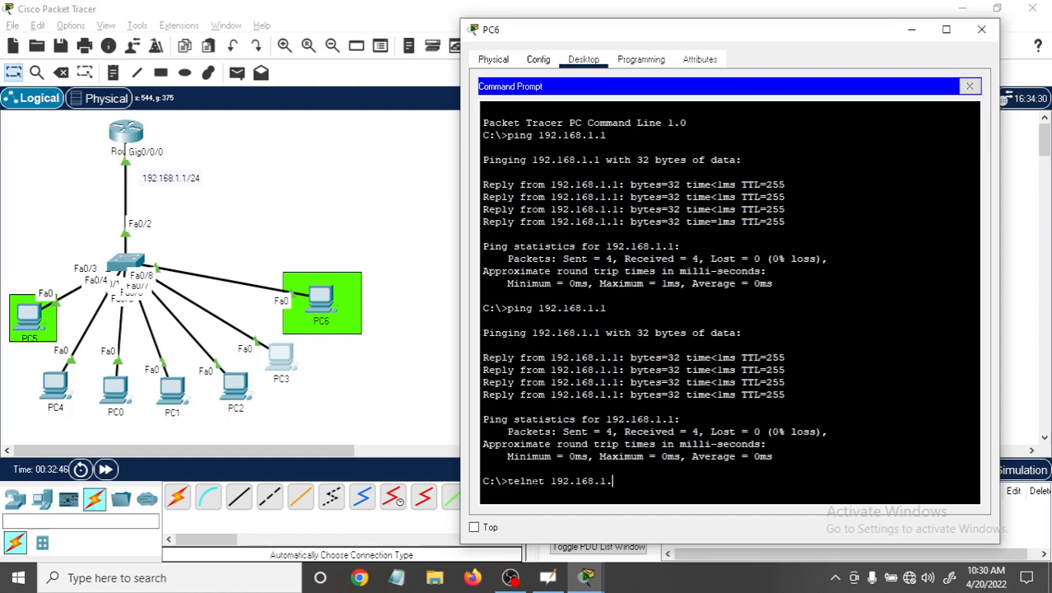
pyautogui.press('Return')
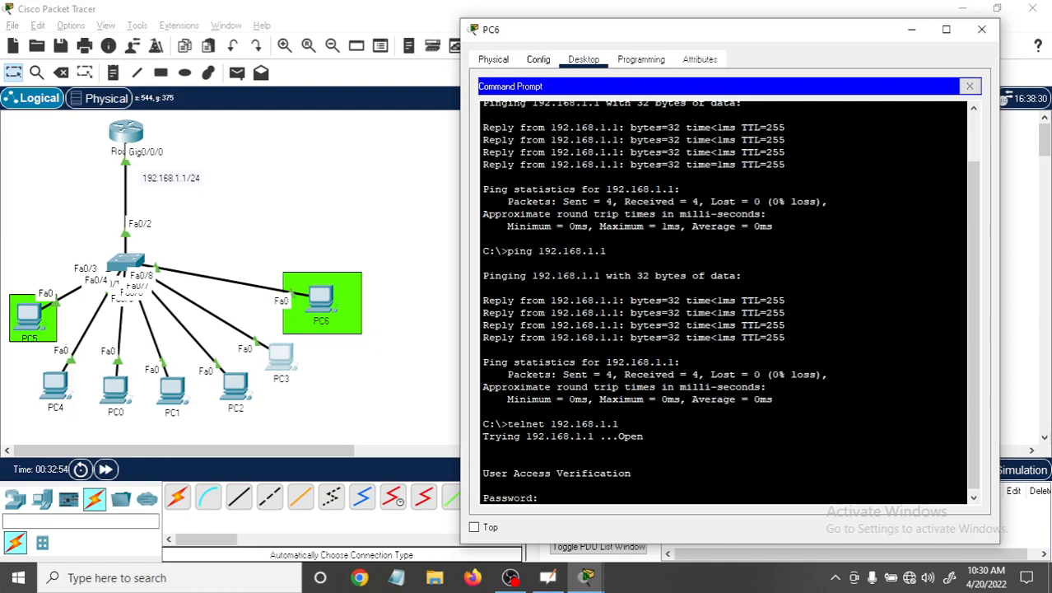
pyautogui.press('Return')
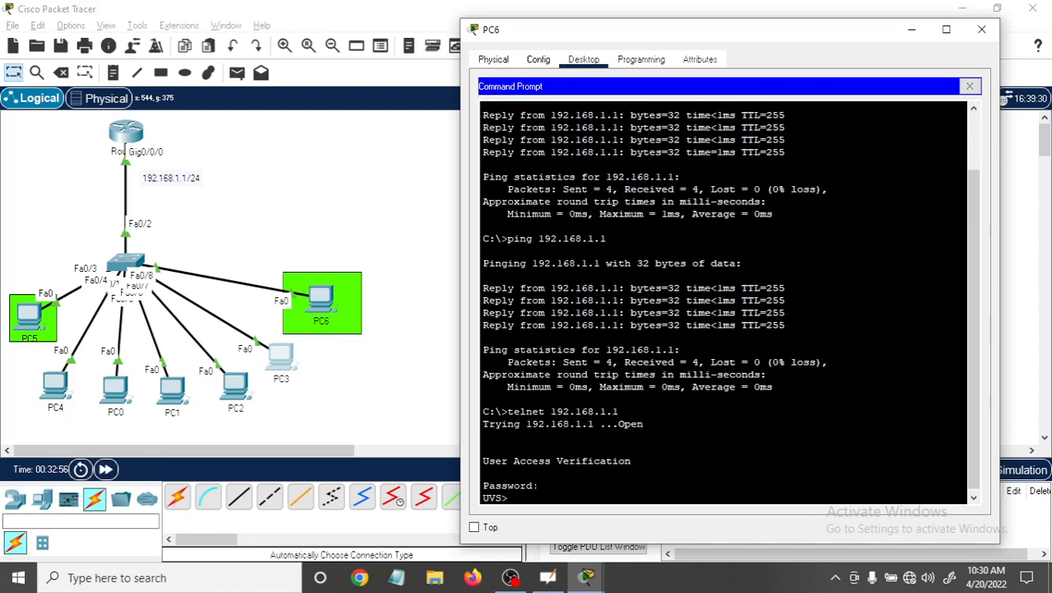
# Enter privileged EXEC mode in PC6's Telnet session with "en" and the enable password.
pyautogui.press('Return')
pyautogui.press('Return')
pyautogui.write('en')
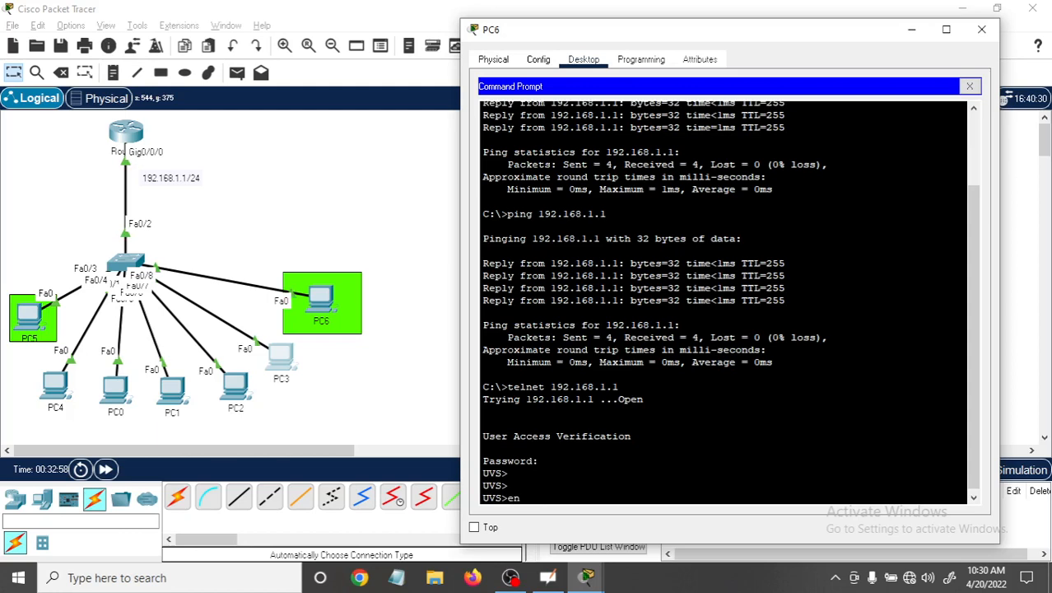
pyautogui.press('Return')
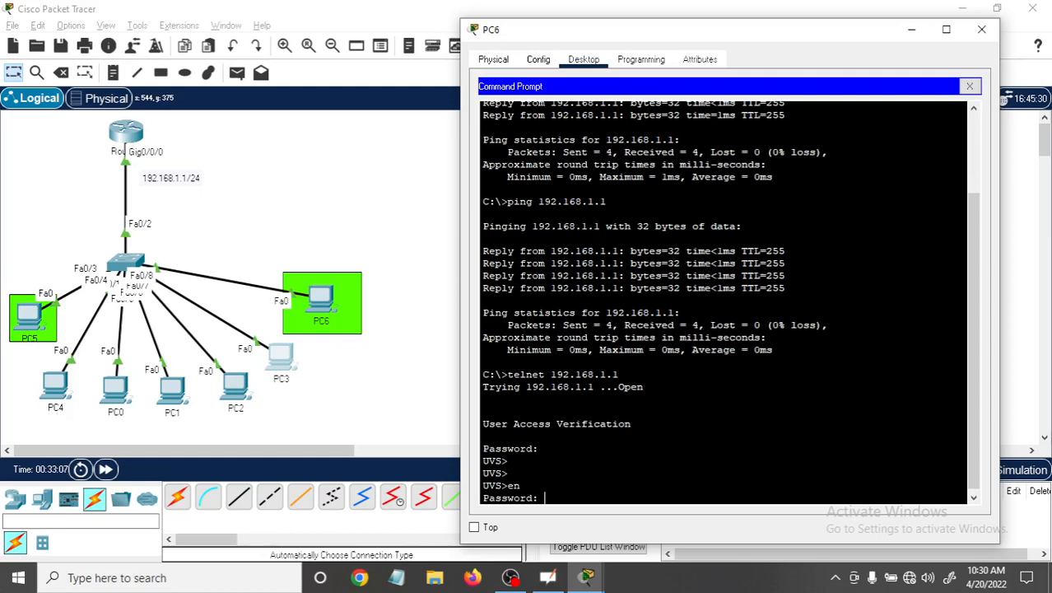
pyautogui.press('Return')
# Enter global configuration mode with "conf t" in the Telnet session and close the PC6 window.
pyautogui.press('Return')
pyautogui.press('Return')
pyautogui.press('Return')
pyautogui.press('Return')
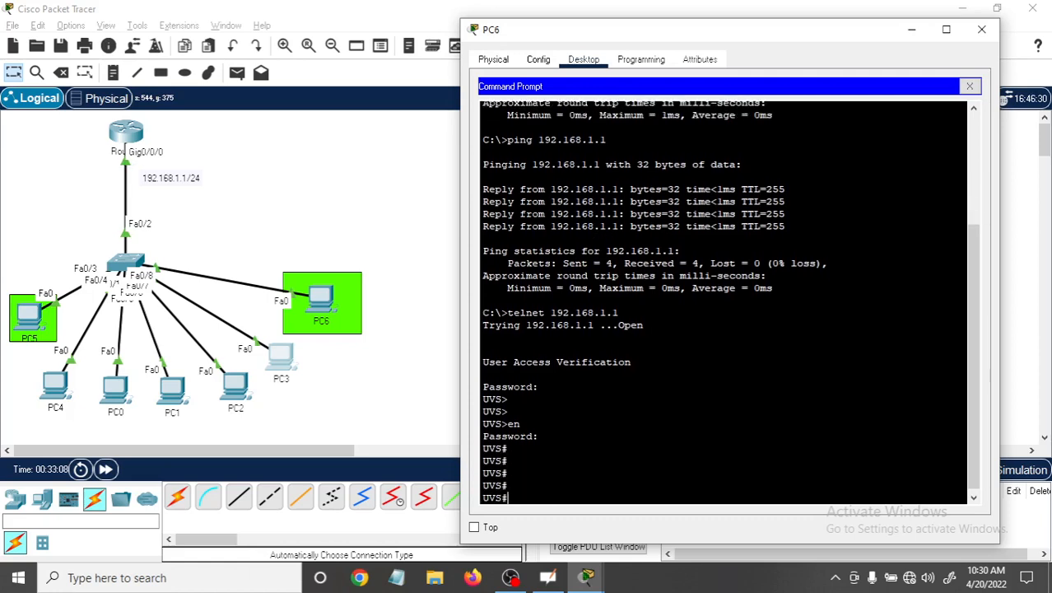
pyautogui.write('conf t')
pyautogui.press('Return')
pyautogui.press('Return')
pyautogui.press('Return')
pyautogui.press('Return')
pyautogui.press('Return')
pyautogui.press('Return')
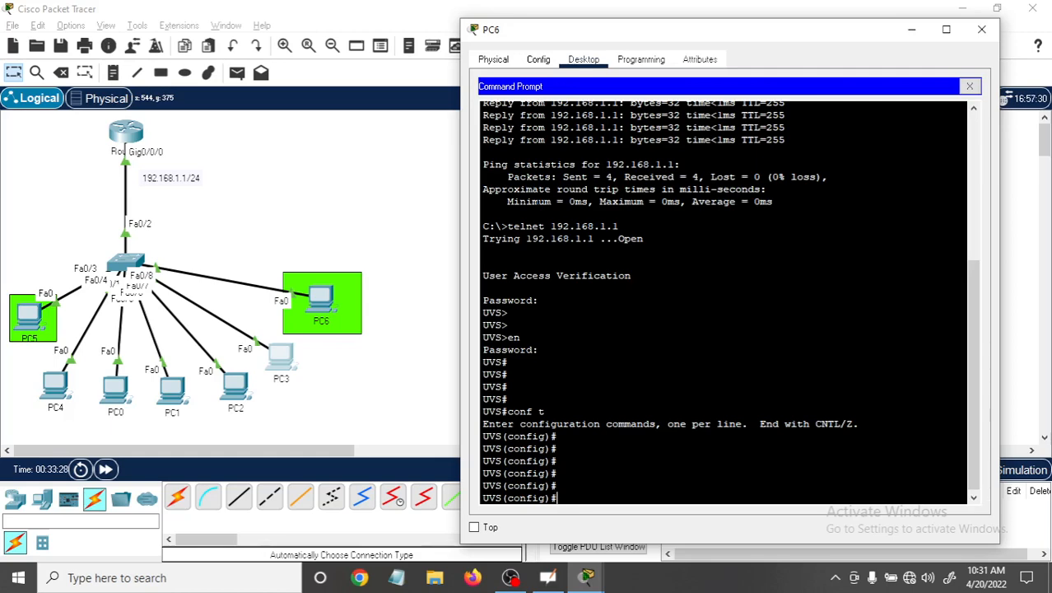
pyautogui.click(987, 37)
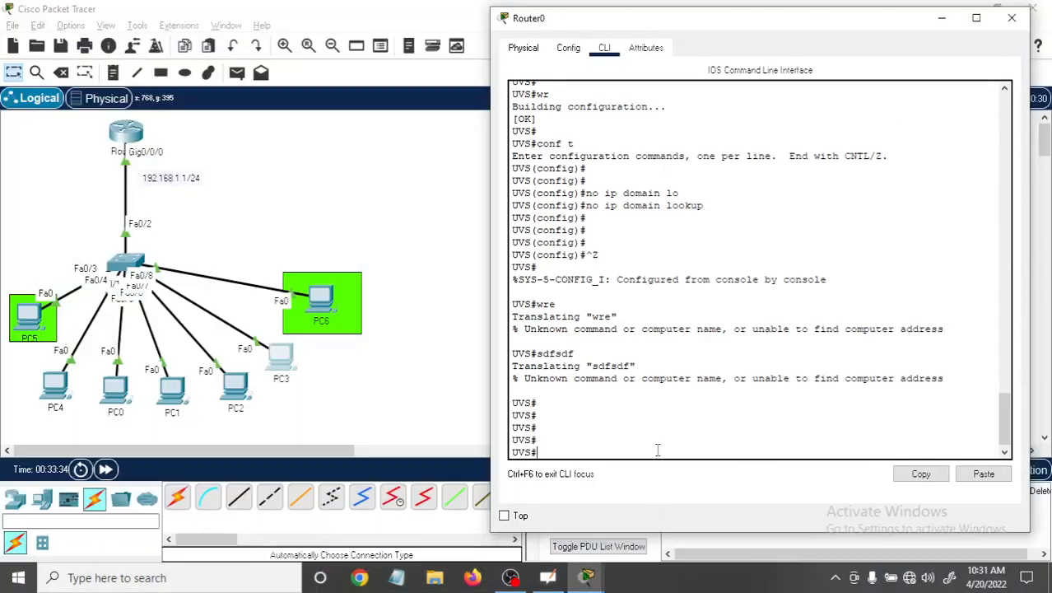
# Review the earlier "line vty ?" and "line vty 0 4" commands in Router0's console output.
pyautogui.click(657, 453)
pyautogui.moveTo(1008, 416); pyautogui.dragTo(1013, 359)
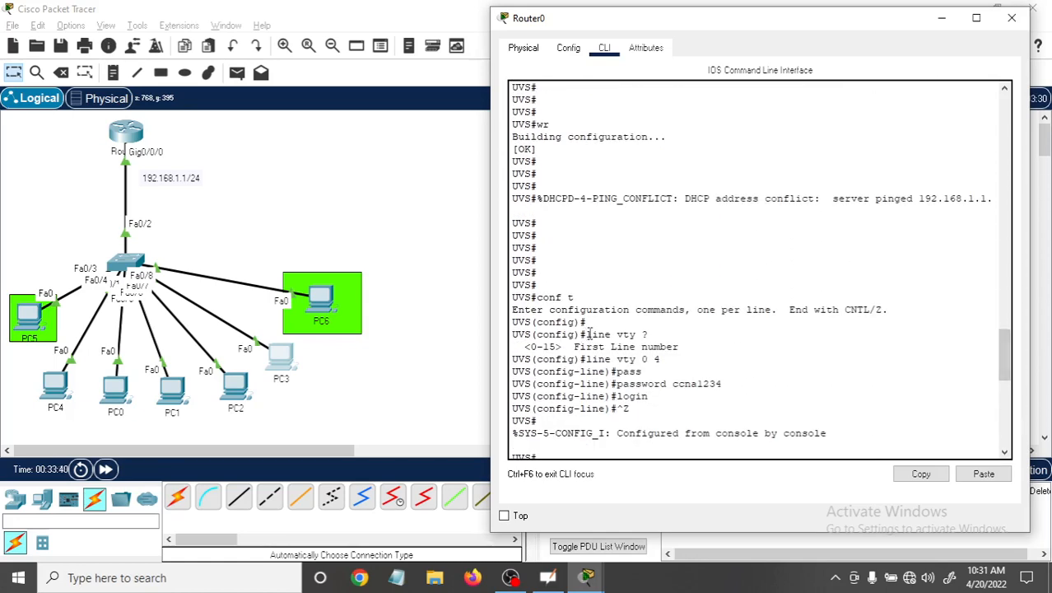
pyautogui.moveTo(587, 334); pyautogui.dragTo(648, 336)
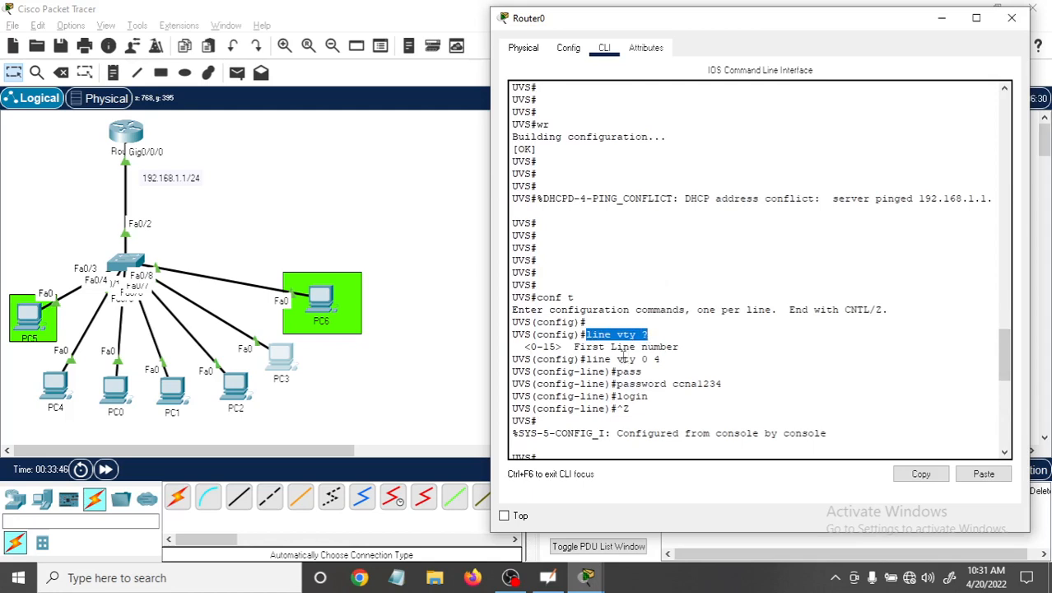
pyautogui.moveTo(616, 359); pyautogui.dragTo(663, 359)
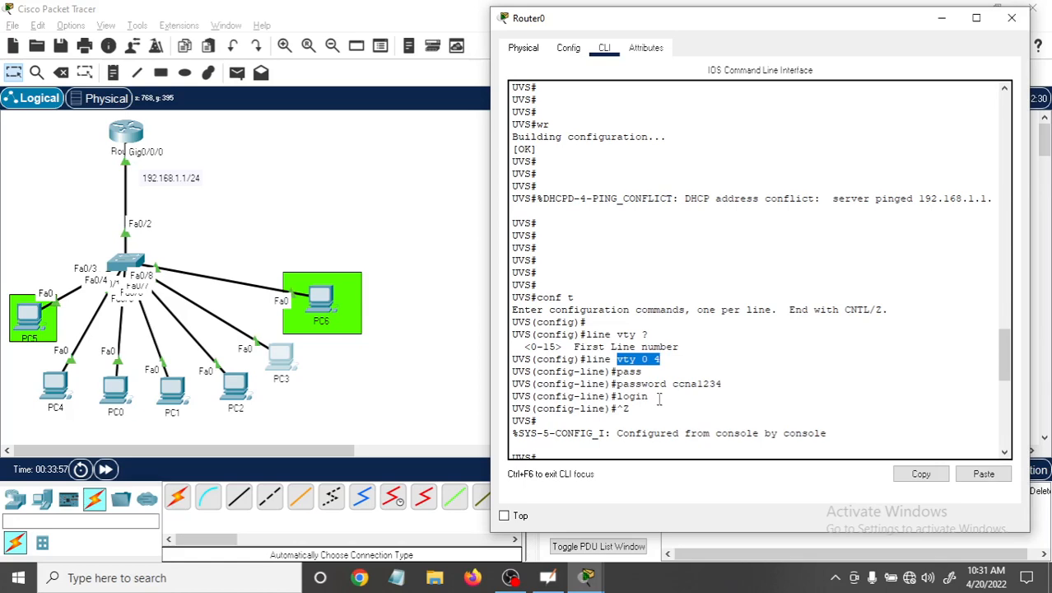
pyautogui.moveTo(1012, 378); pyautogui.dragTo(1011, 445)
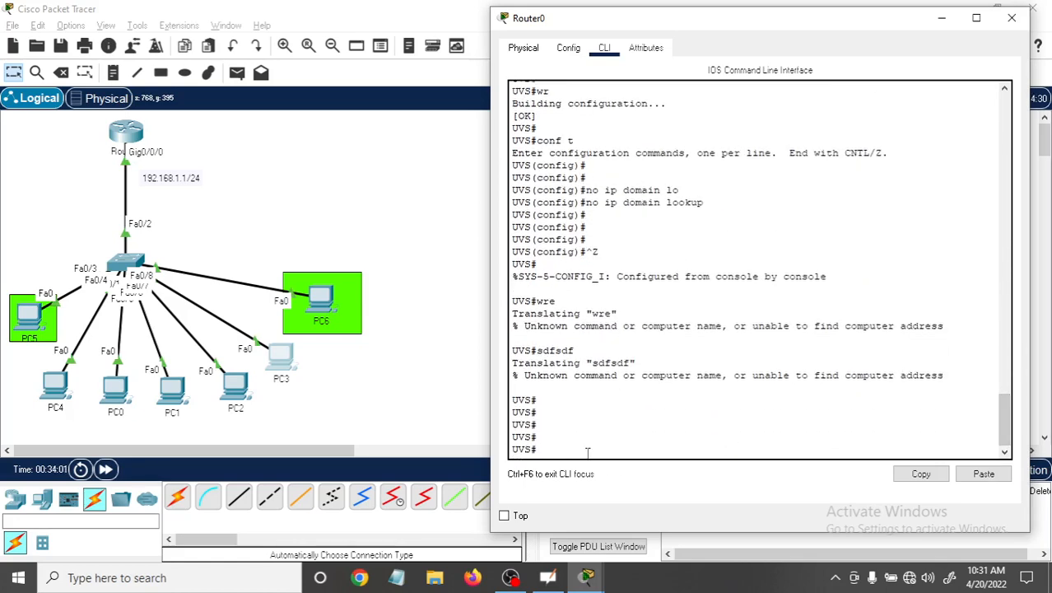
# Enter global configuration mode on Router0's console and select the VTY lines for configuration with "line vty 0 4".
pyautogui.write('conf t')
pyautogui.press('Return')
pyautogui.press('Return')
pyautogui.press('Return')
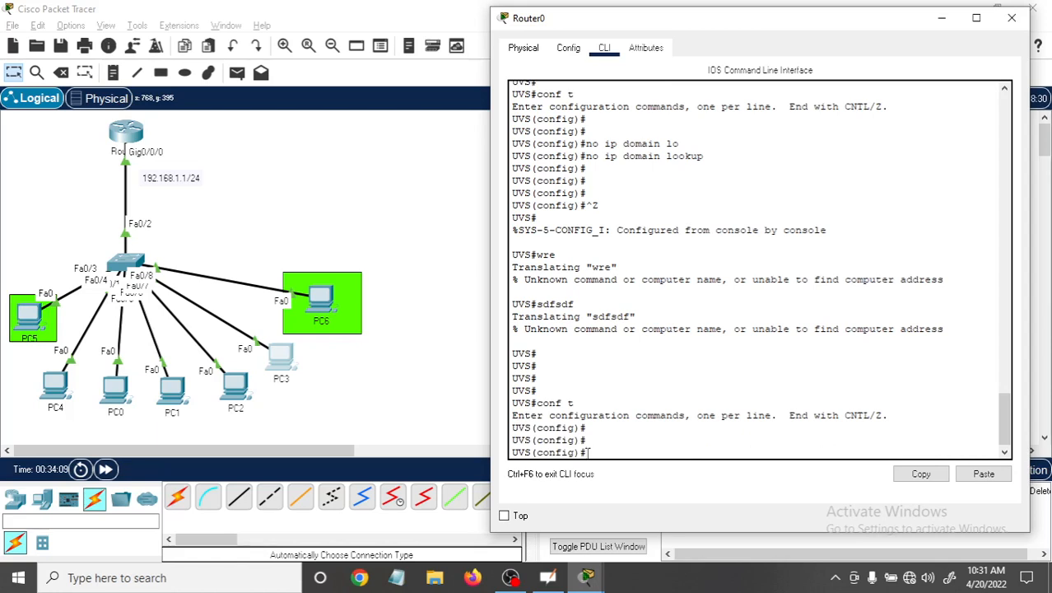
pyautogui.write('line vty 0 4')
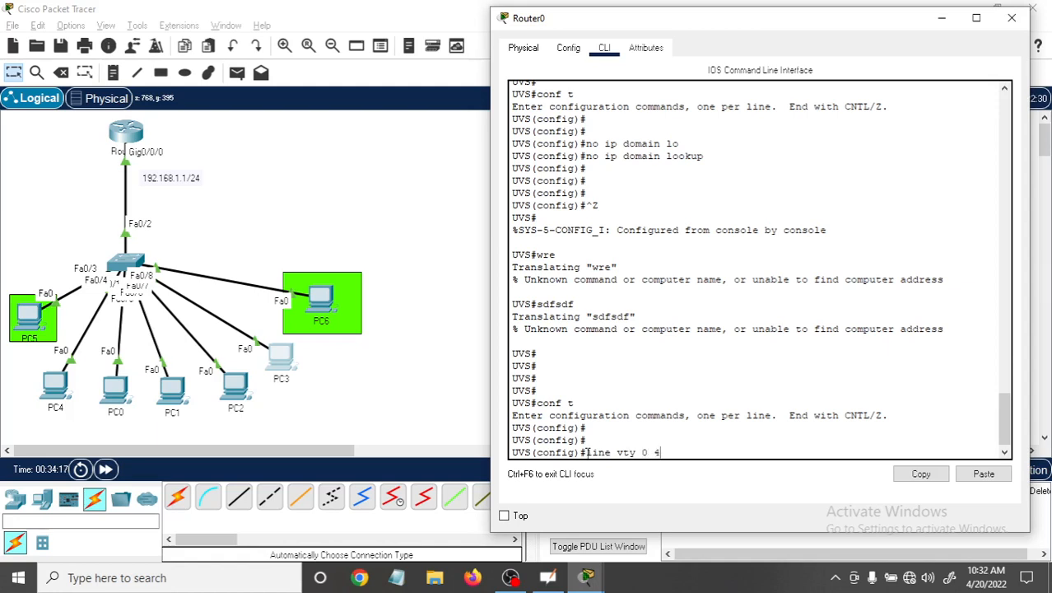
pyautogui.press('Return')
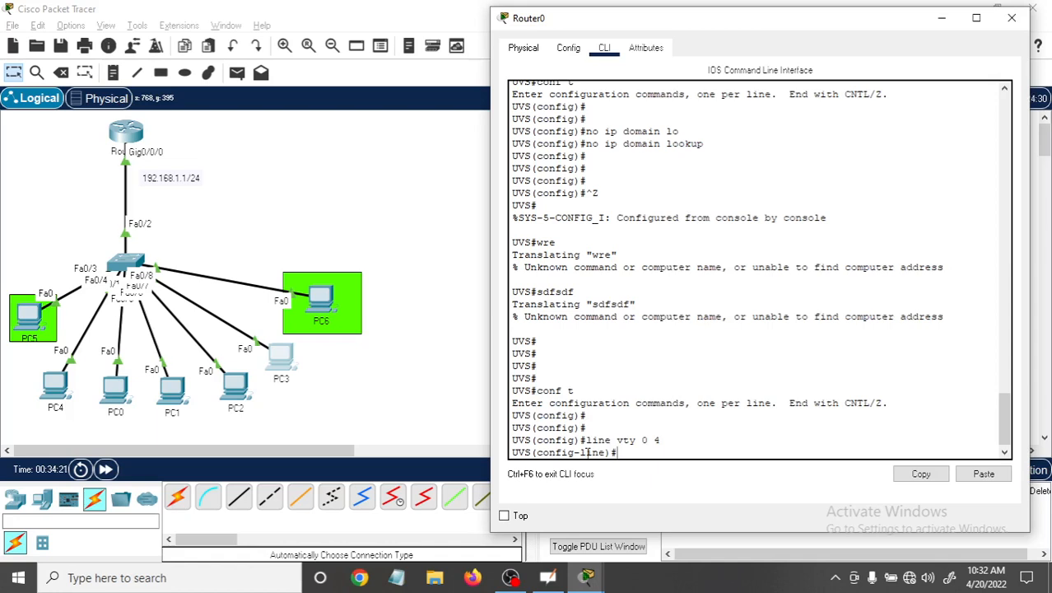
pyautogui.write('tra')
pyautogui.press('Tab')
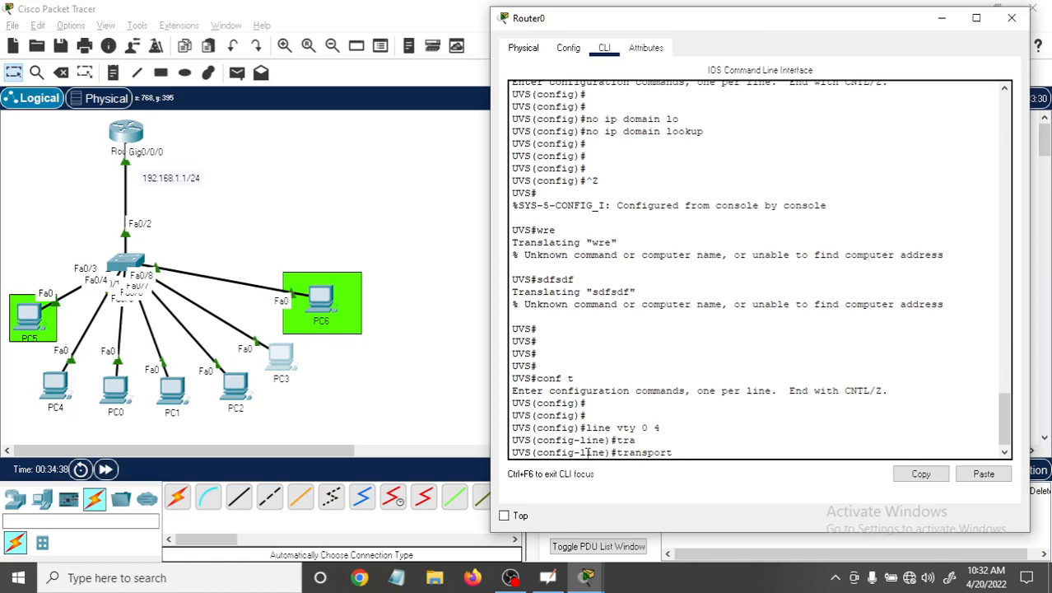
pyautogui.press('BackSpace')
pyautogui.press('BackSpace')
pyautogui.press('BackSpace')
pyautogui.press('BackSpace')
pyautogui.press('BackSpace')
pyautogui.press('BackSpace')
pyautogui.press('BackSpace')
pyautogui.press('BackSpace')
pyautogui.press('BackSpace')
pyautogui.press('BackSpace')
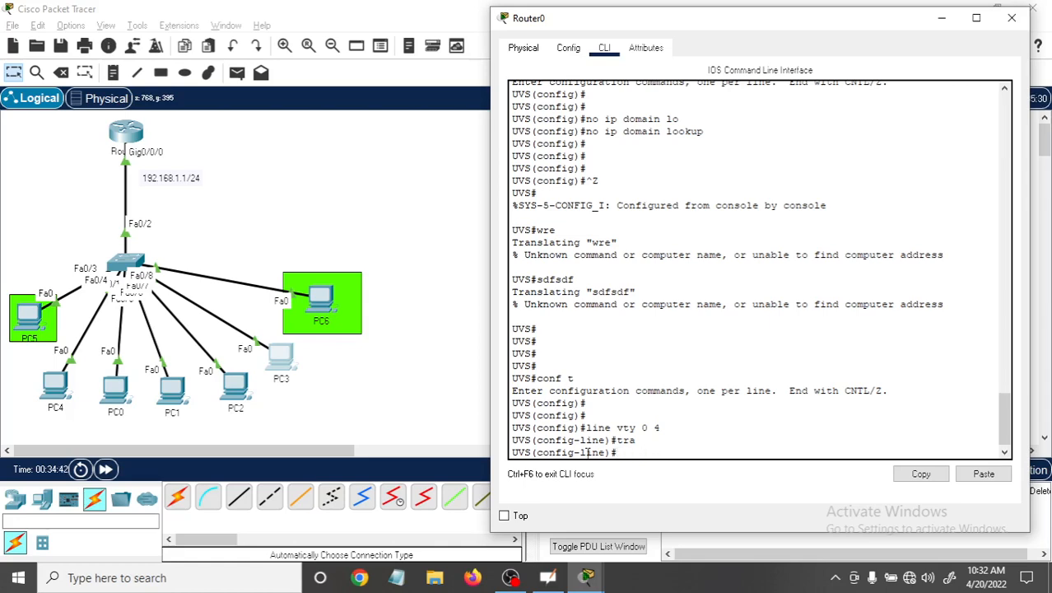
# List the available line configuration commands with "?" and examine the transport entry and its description.
pyautogui.write('?')
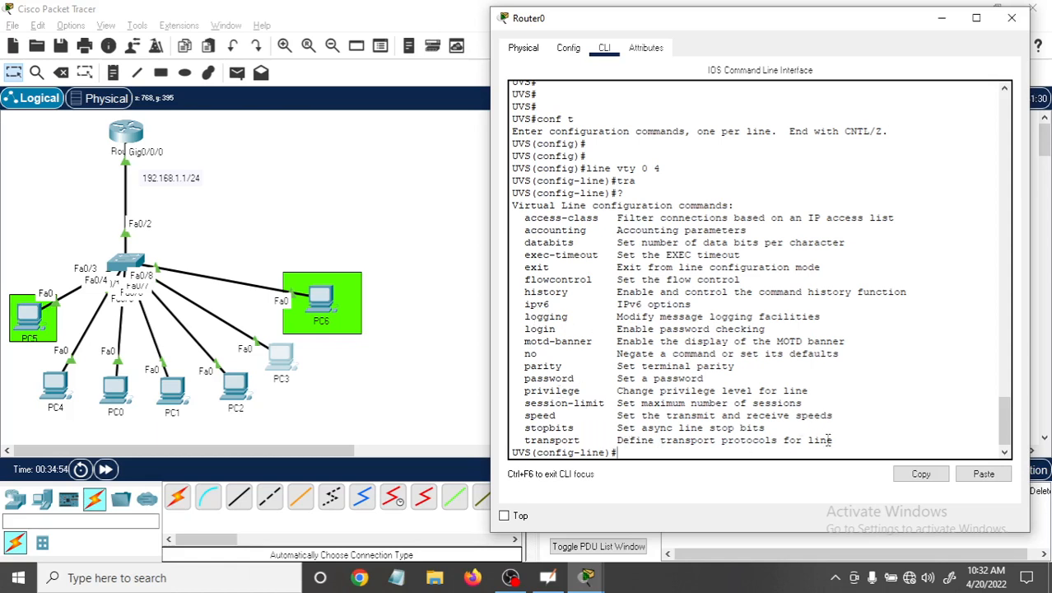
pyautogui.moveTo(835, 439); pyautogui.dragTo(605, 440)
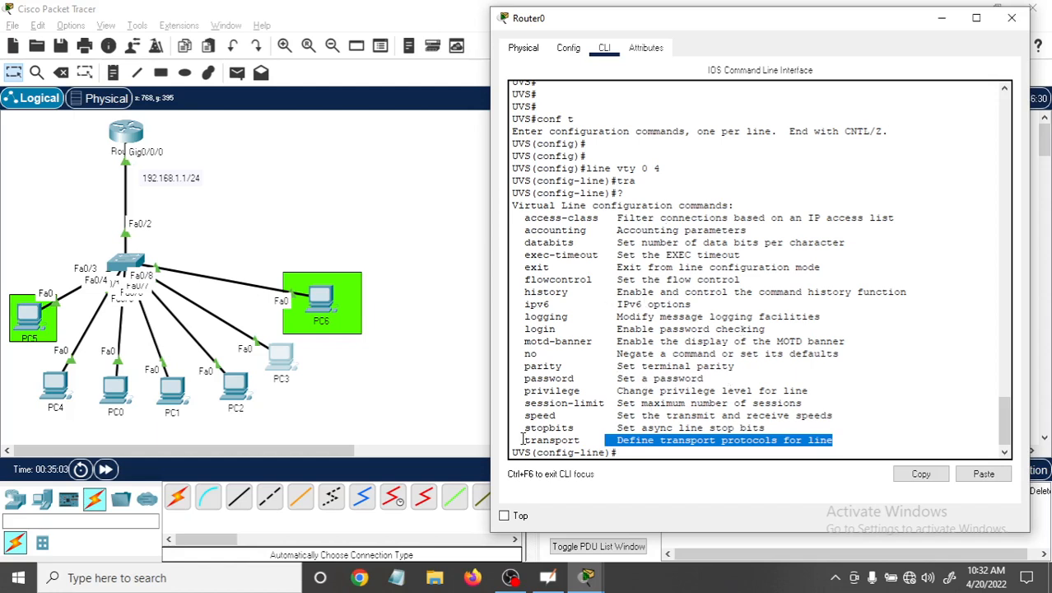
pyautogui.moveTo(519, 439); pyautogui.dragTo(833, 441)
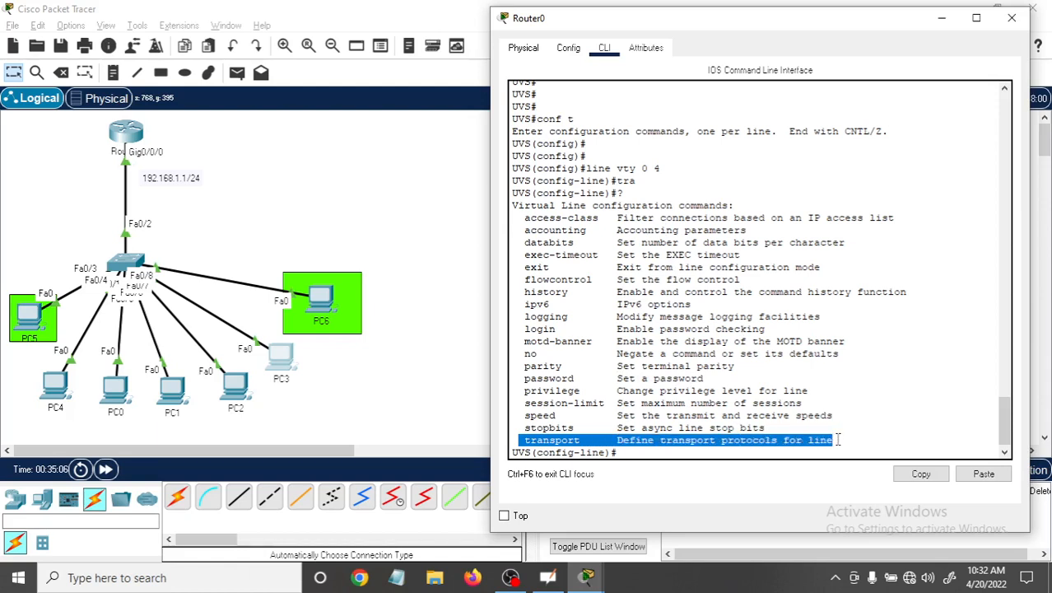
# Allow all protocols on the VTY lines with "transport input all", consulting the "?" help for the transport and input options.
pyautogui.click(640, 454)
pyautogui.write('tra')
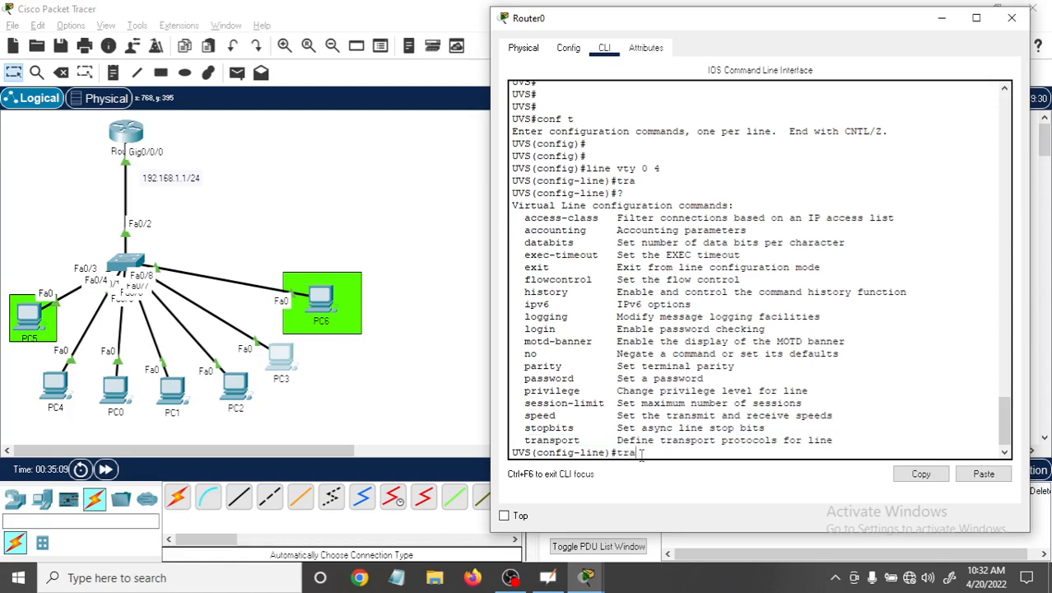
pyautogui.press('Tab')
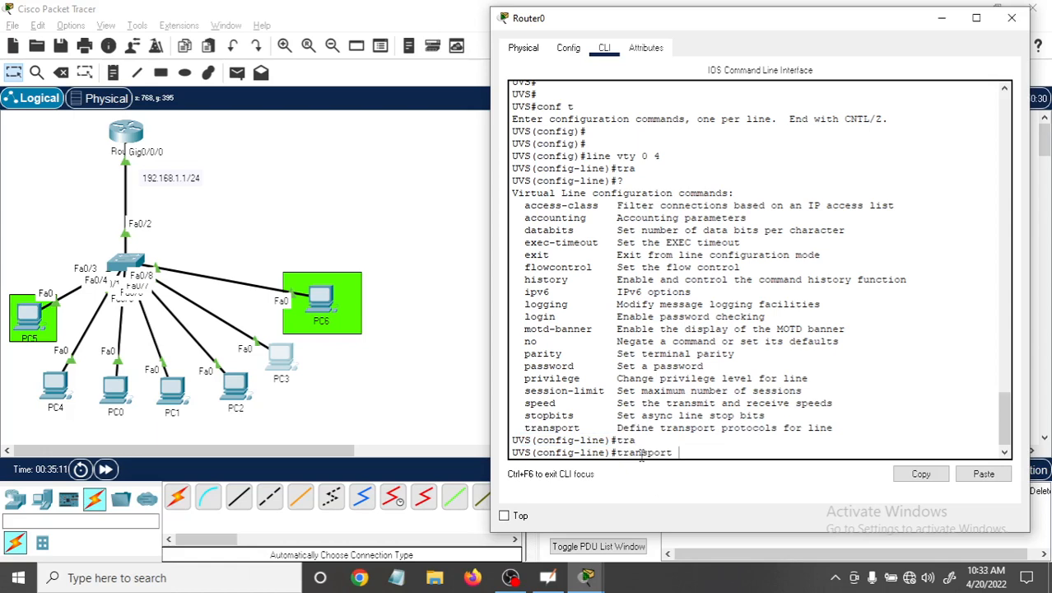
pyautogui.write('?')
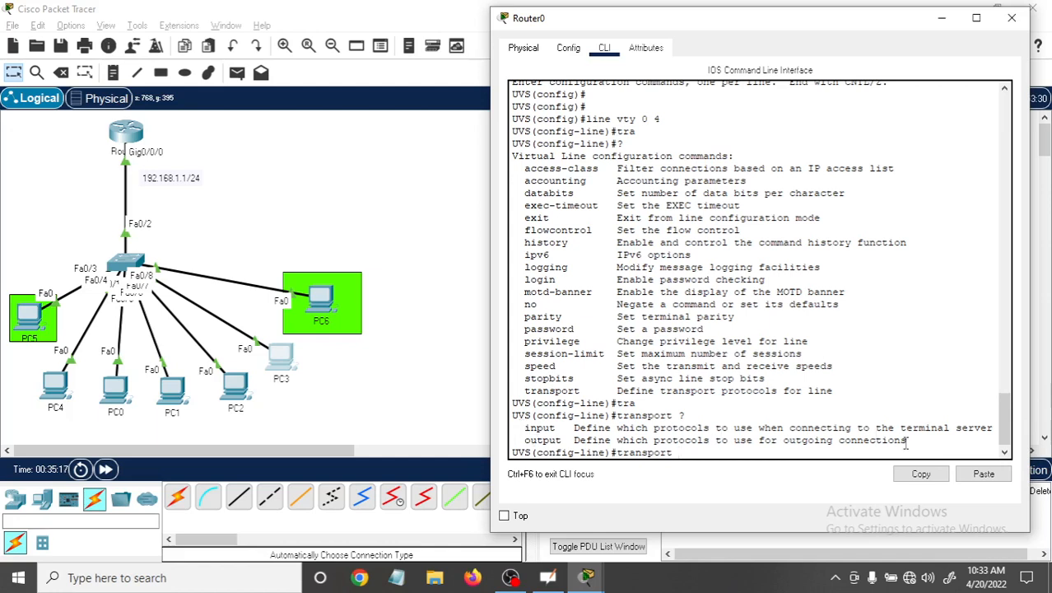
pyautogui.write('in')
pyautogui.press('Tab')
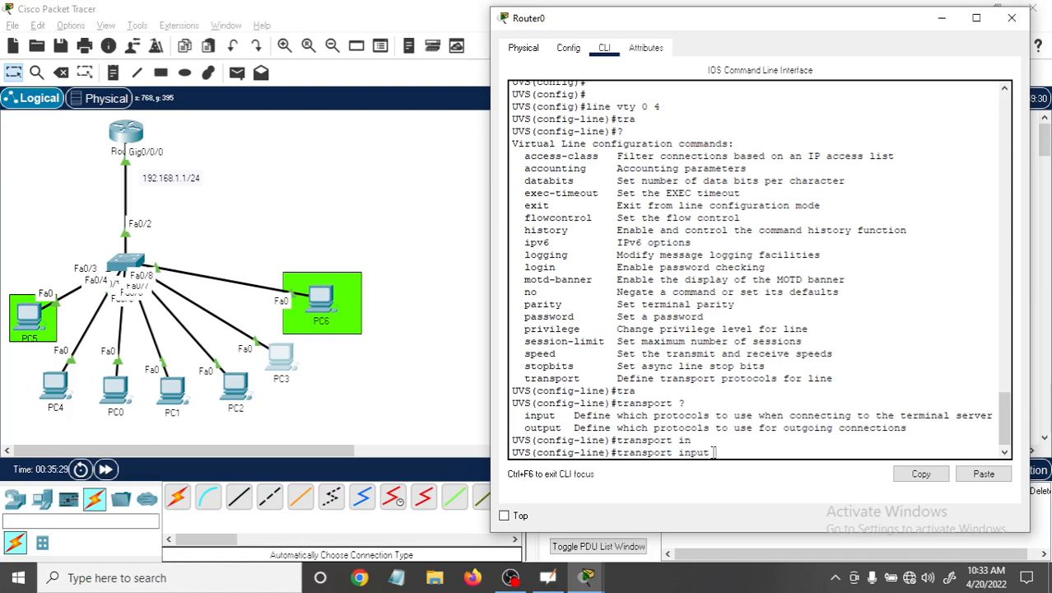
pyautogui.write('?')
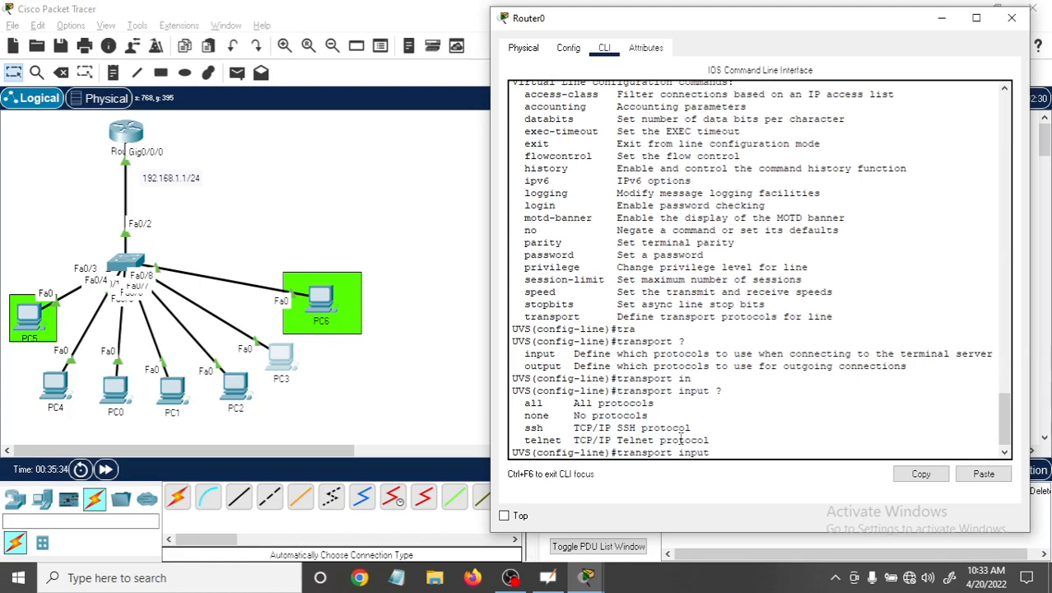
pyautogui.write('all')
pyautogui.press('Return')
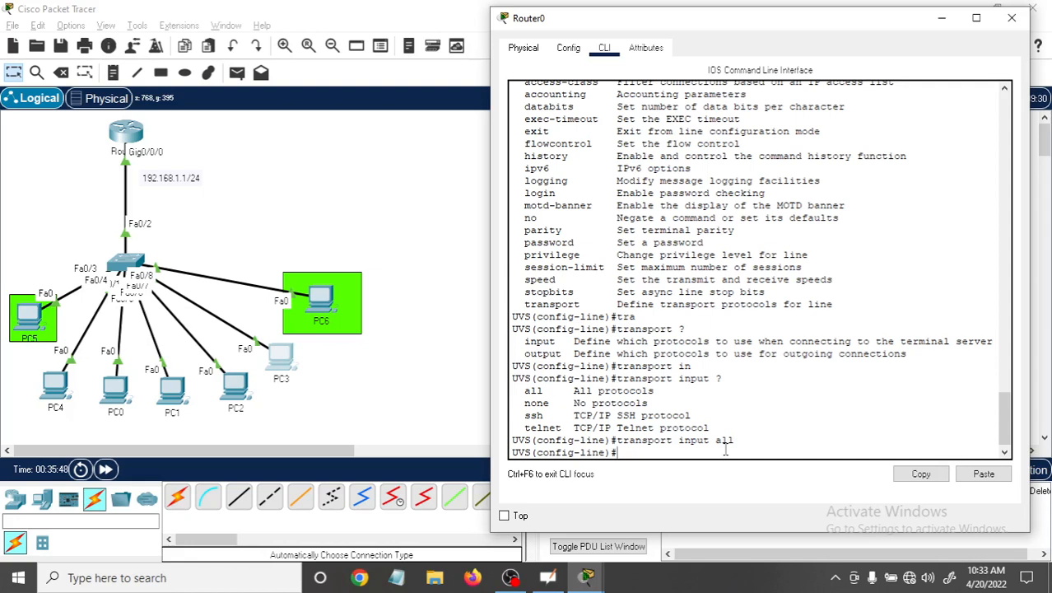
pyautogui.write('c')
pyautogui.write('ro')
pyautogui.press('Tab')
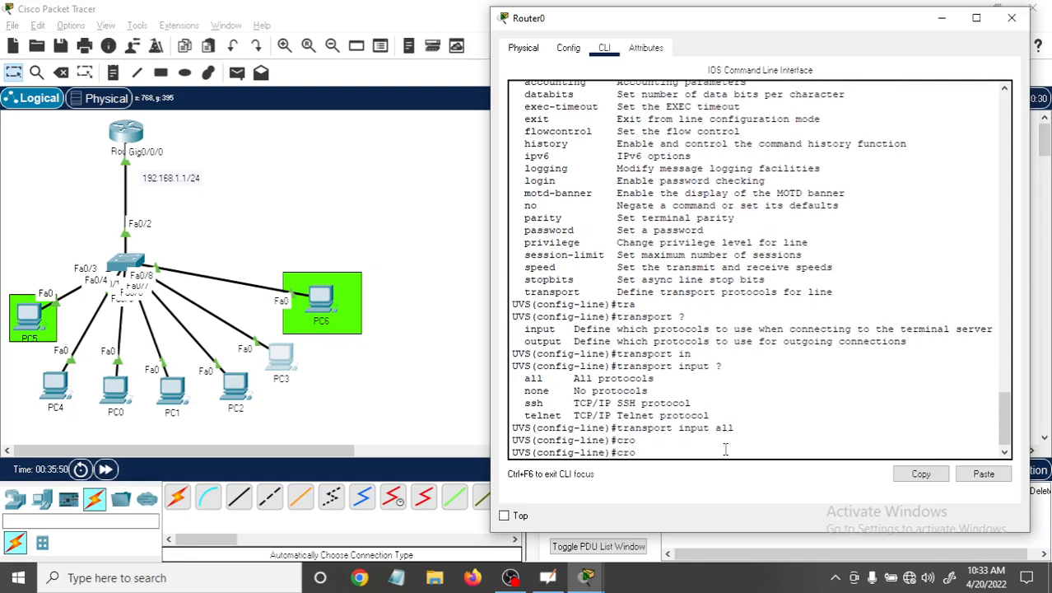
pyautogui.press('BackSpace')
pyautogui.press('BackSpace')
pyautogui.press('BackSpace')
# Leave VTY line configuration on Router0 and return to global configuration mode with "exit".
pyautogui.write('exit')
pyautogui.press('Return')
pyautogui.press('Return')
pyautogui.write('config)#c')
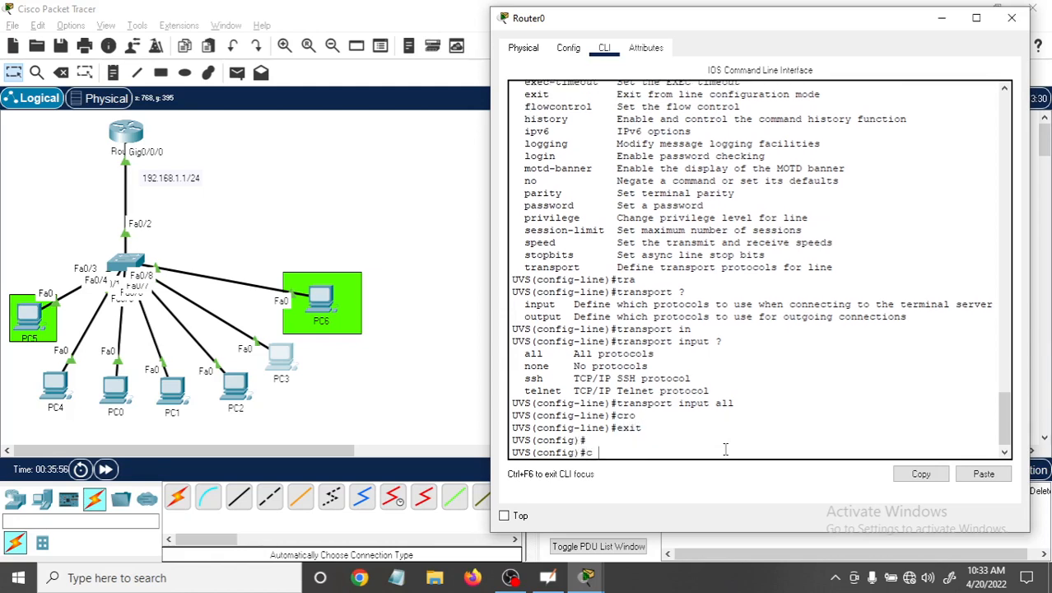
pyautogui.write(' ry')
pyautogui.press('Tab')
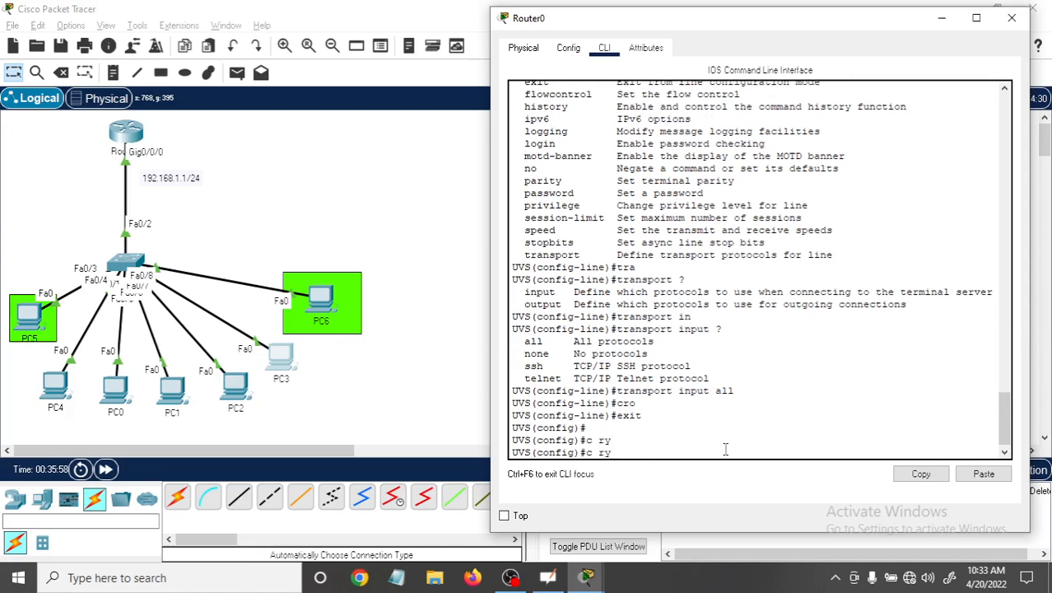
pyautogui.press('BackSpace')
pyautogui.press('BackSpace')
pyautogui.press('BackSpace')
pyautogui.press('BackSpace')
# Try to generate an RSA key pair with "crypto key generate rsa", consulting the "?" help for its options.
pyautogui.write('cry')
pyautogui.press('Tab')
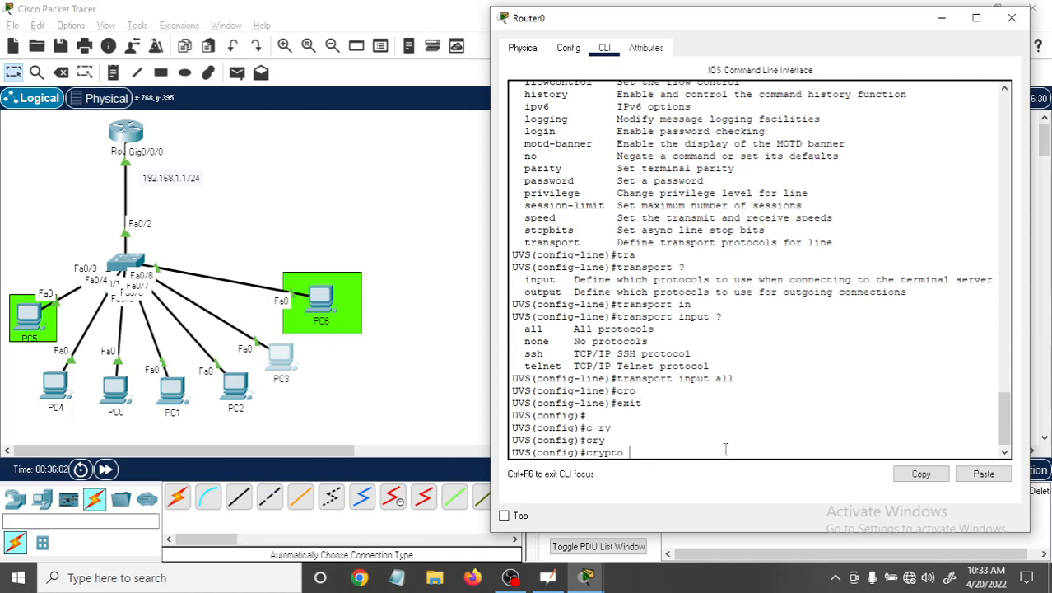
pyautogui.write('k')
pyautogui.press('Tab')
pyautogui.write('g')
pyautogui.press('Tab')
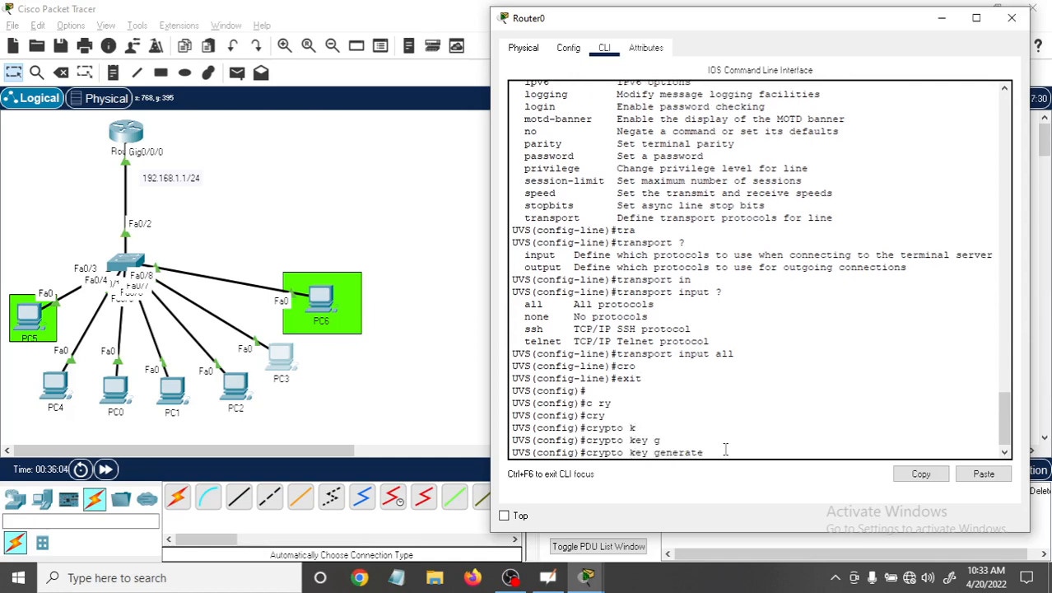
pyautogui.write('r')
pyautogui.press('Tab')
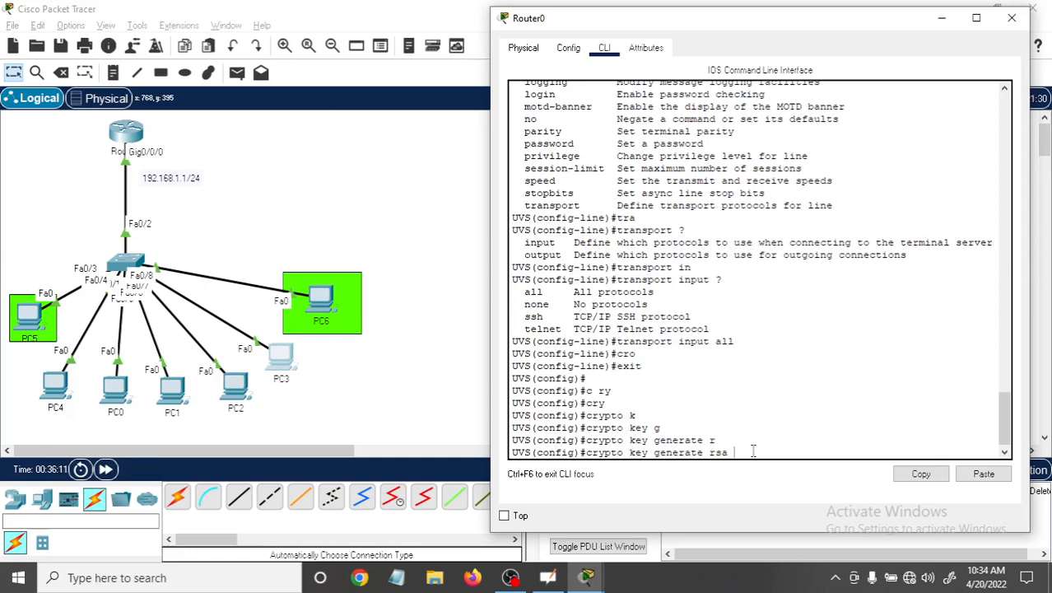
pyautogui.write('?')
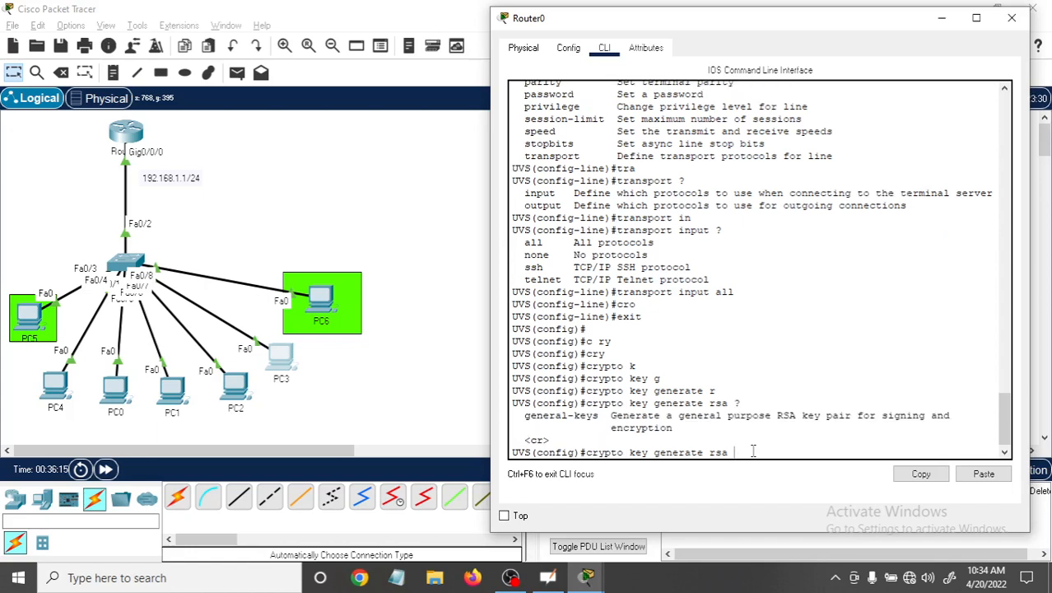
pyautogui.press('Return')
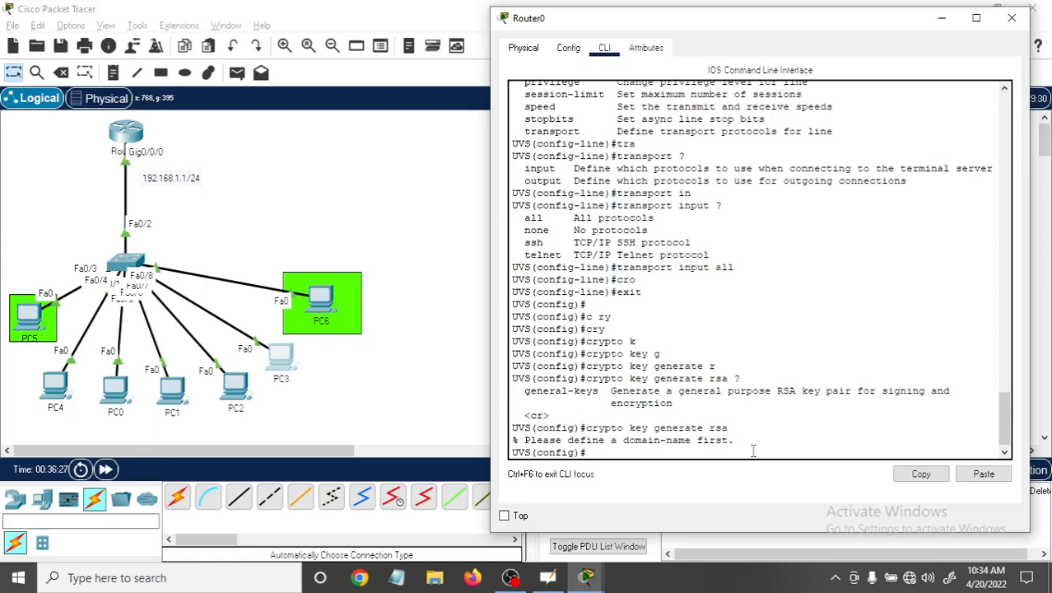
# Set the router's domain name to uvs.com with "ip domain name".
pyautogui.write('ip domain na')
pyautogui.press('Tab')
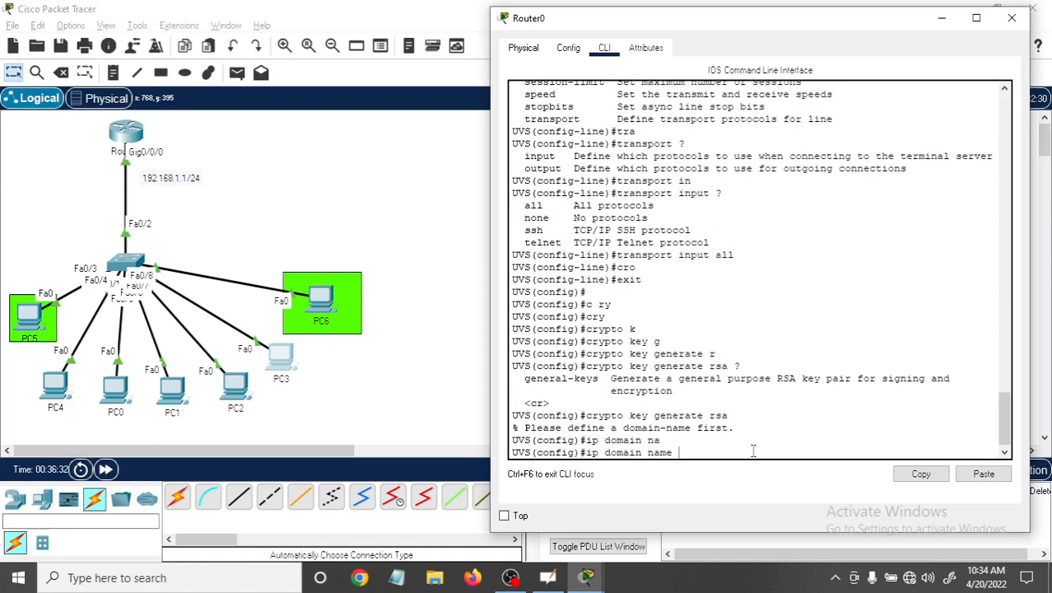
pyautogui.write('uvs.com')
pyautogui.press('Return')
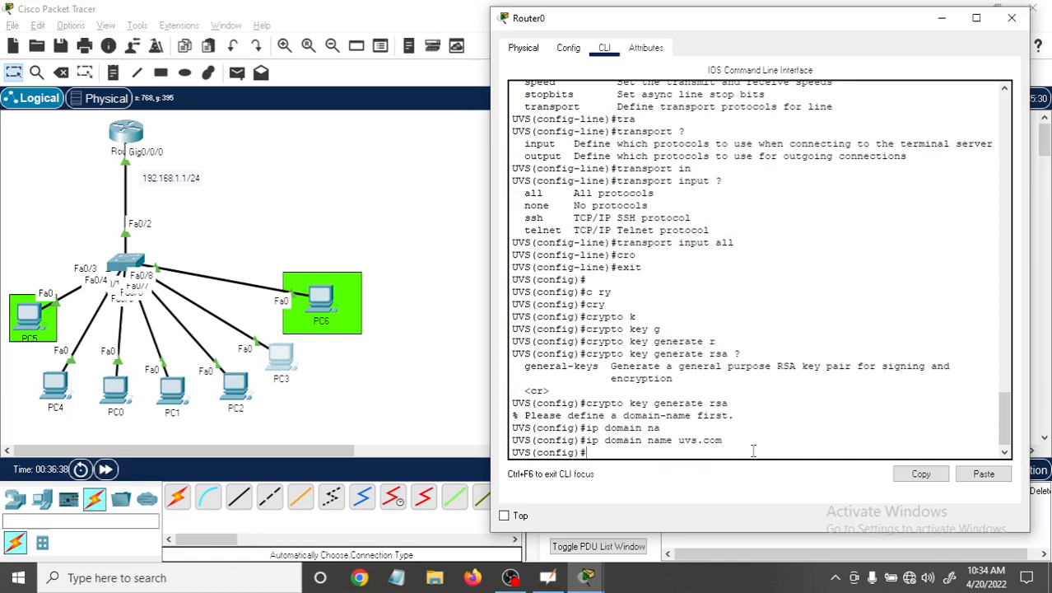
# Generate the RSA keys with "crypto key generate rsa" using the default 512-bit modulus, and examine the SSH log messages.
pyautogui.write('cry')
pyautogui.press('Tab')
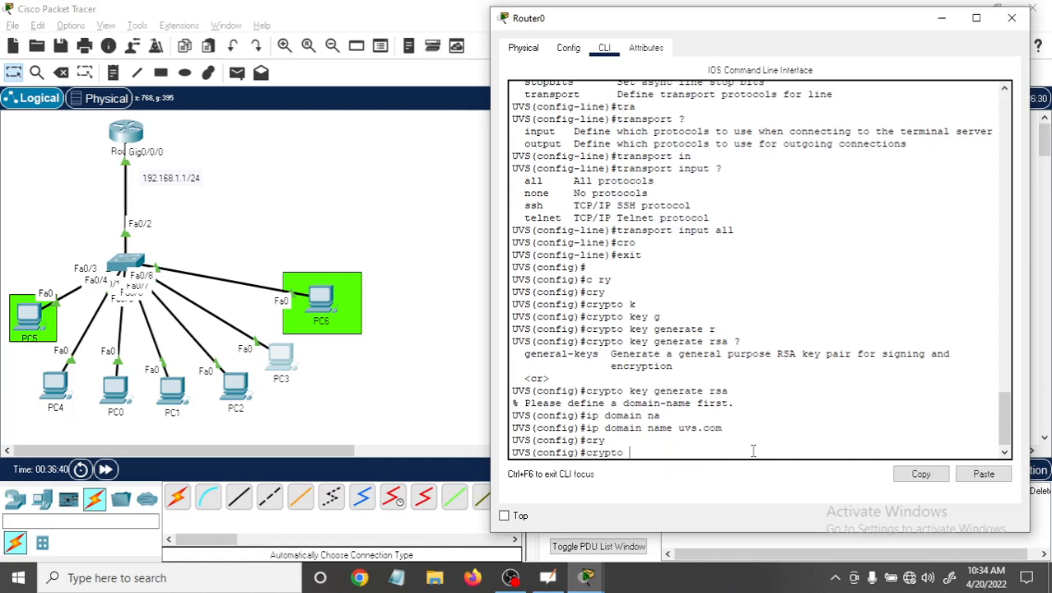
pyautogui.write('k')
pyautogui.press('Tab')
pyautogui.write('g')
pyautogui.press('Tab')
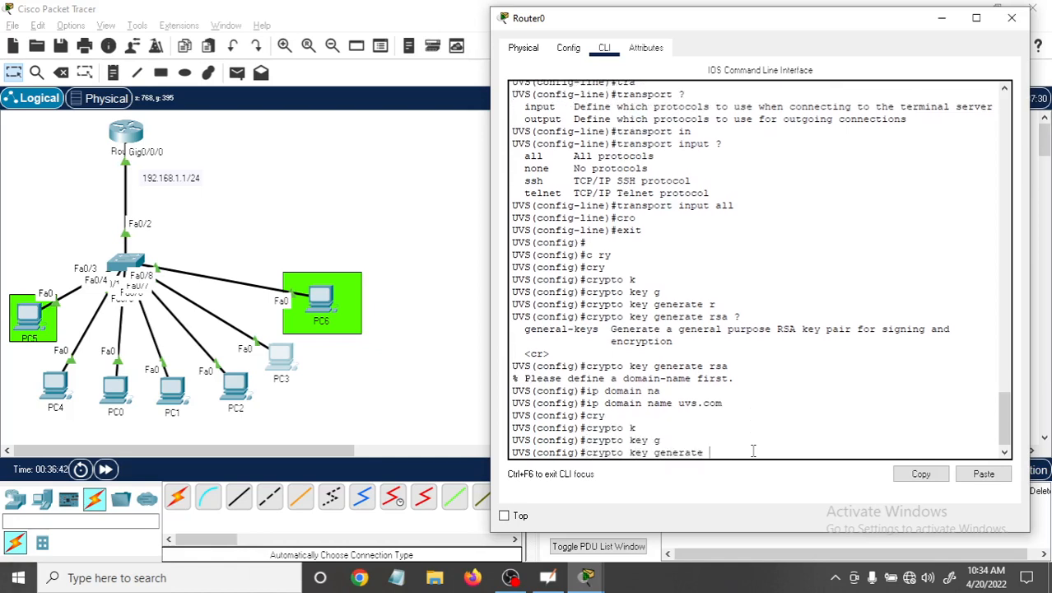
pyautogui.write('r')
pyautogui.press('Tab')
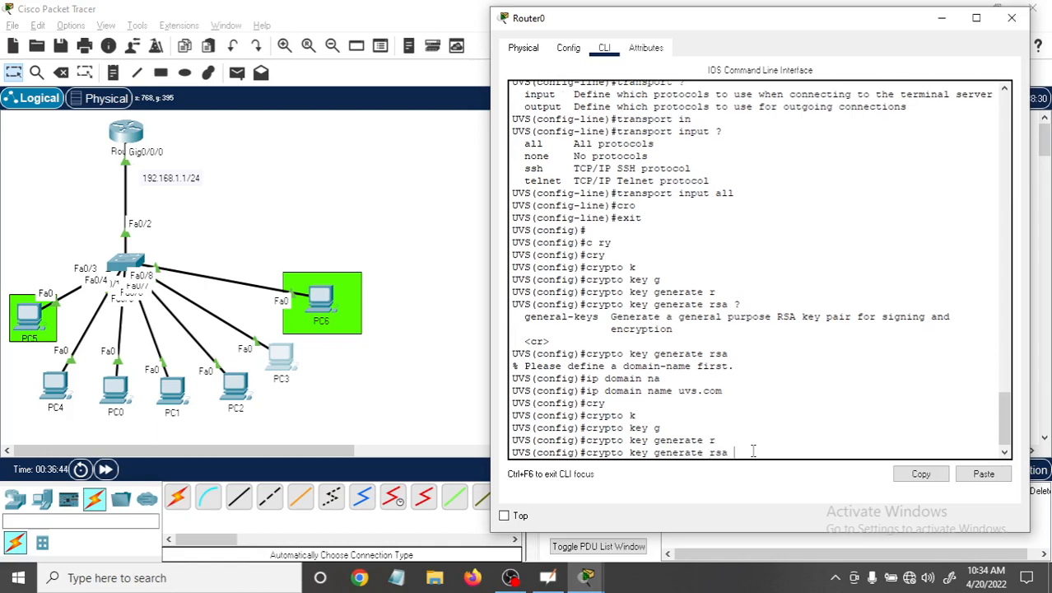
pyautogui.press('Return')
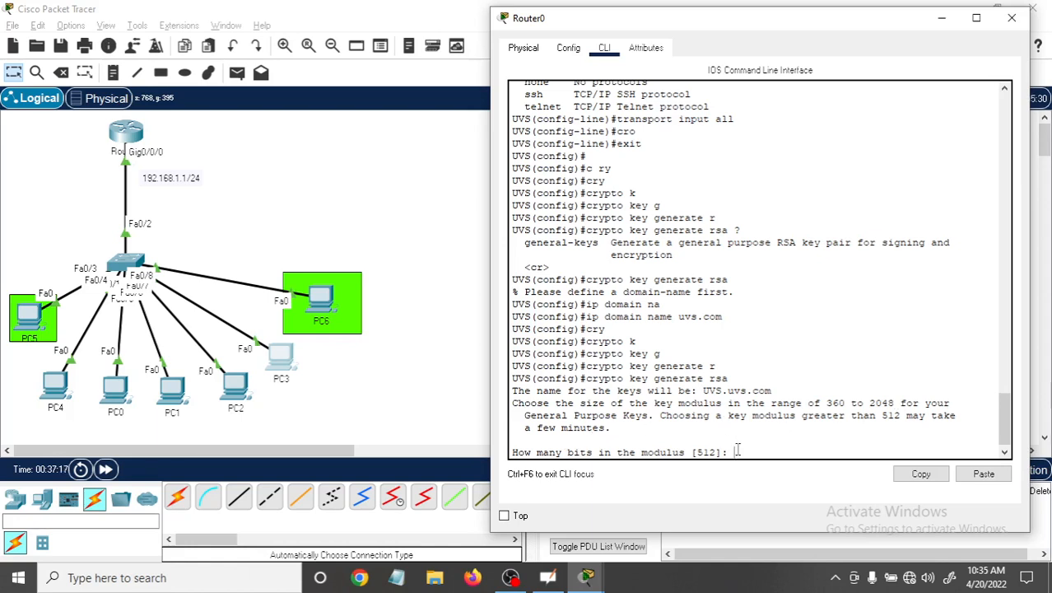
pyautogui.press('Return')
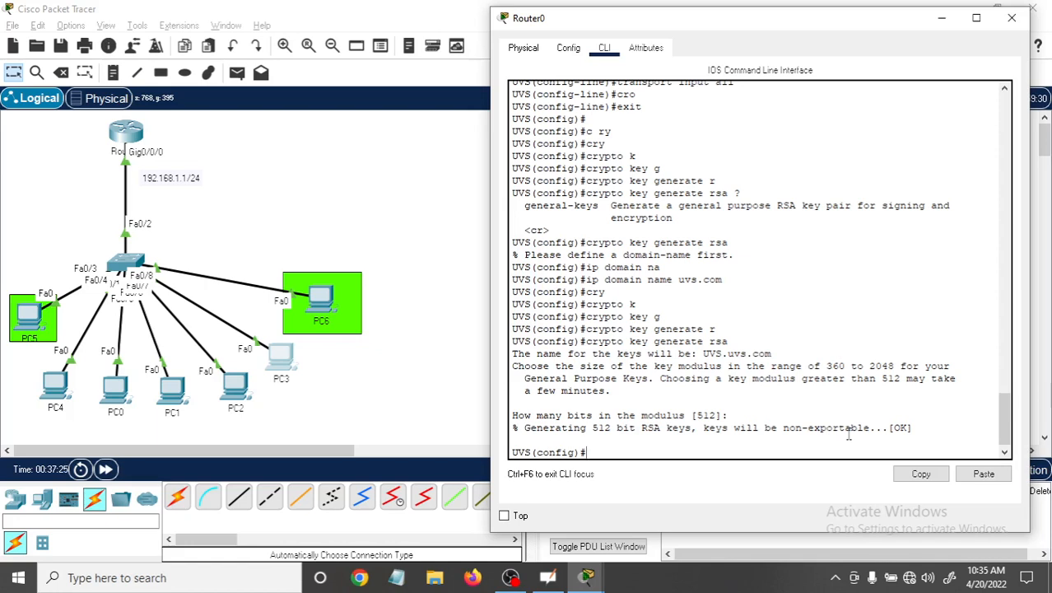
pyautogui.press('Return')
pyautogui.press('Return')
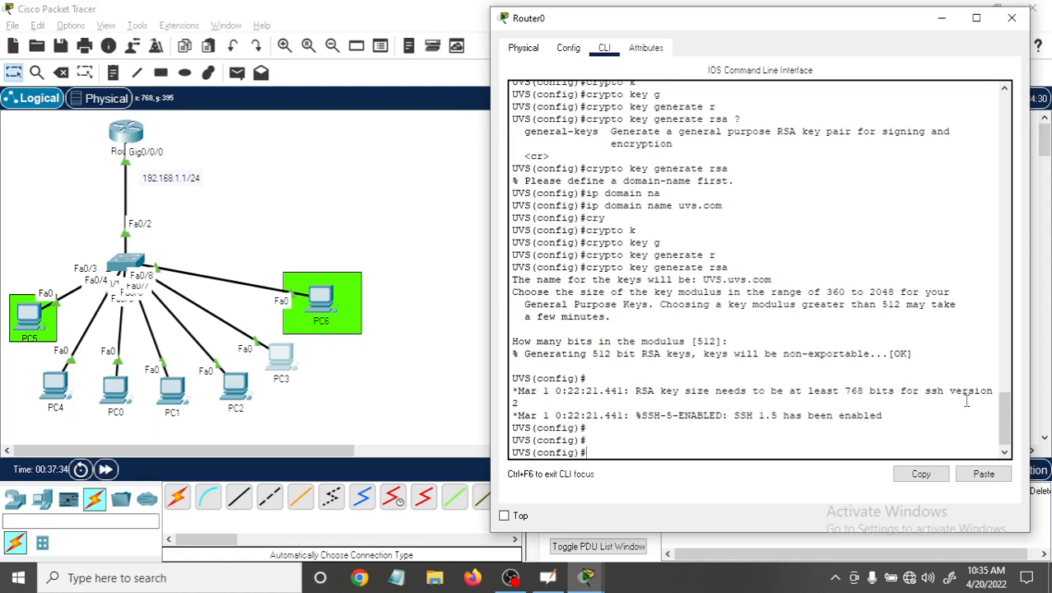
pyautogui.moveTo(953, 392); pyautogui.dragTo(981, 392)
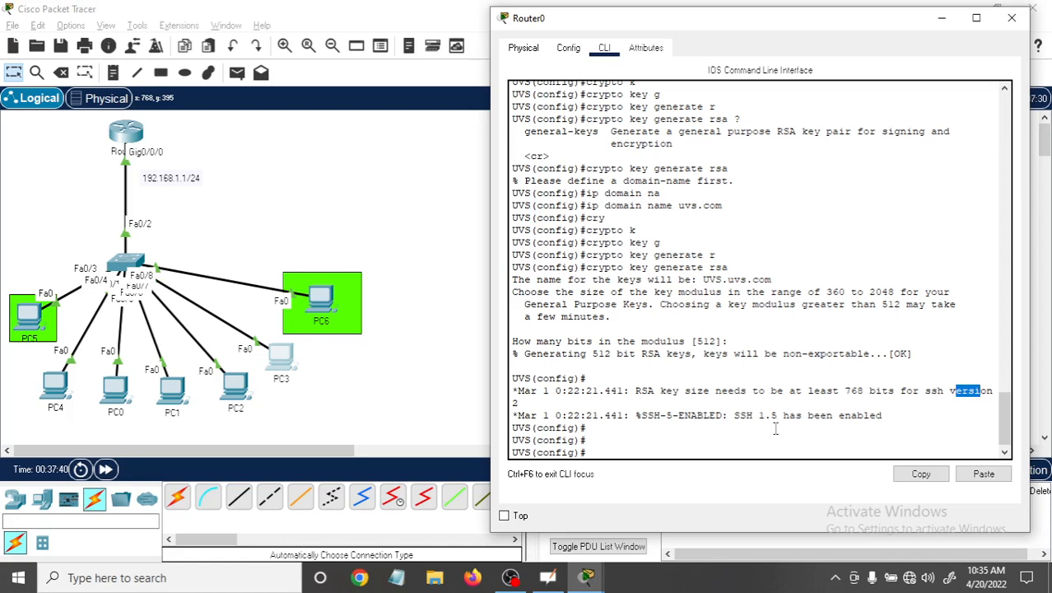
pyautogui.moveTo(728, 415); pyautogui.dragTo(866, 422)
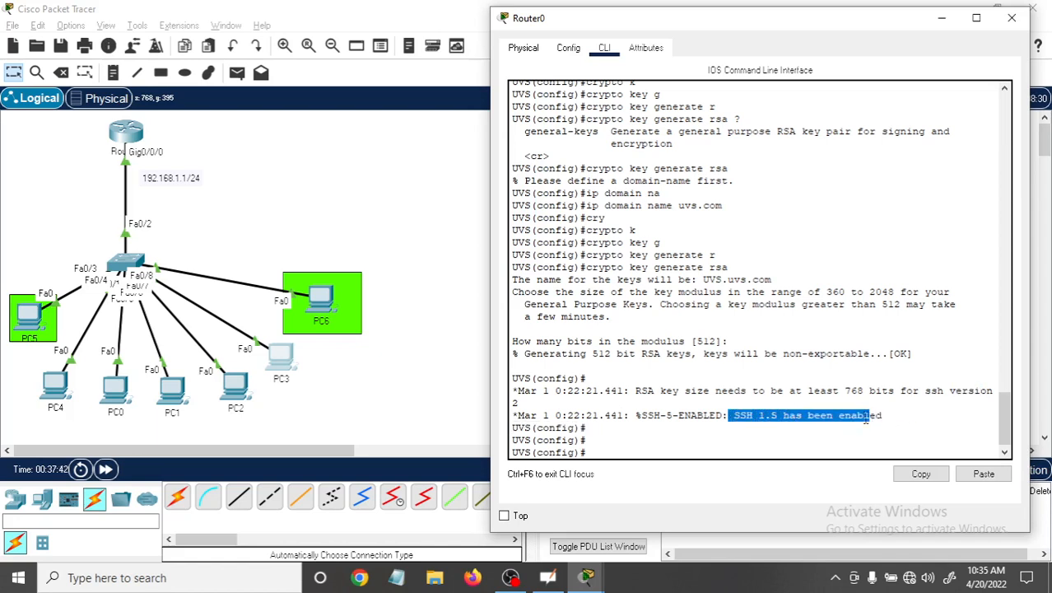
# Create a local user account named 123 on the router with a login password, using the "username" command.
pyautogui.click(594, 444)
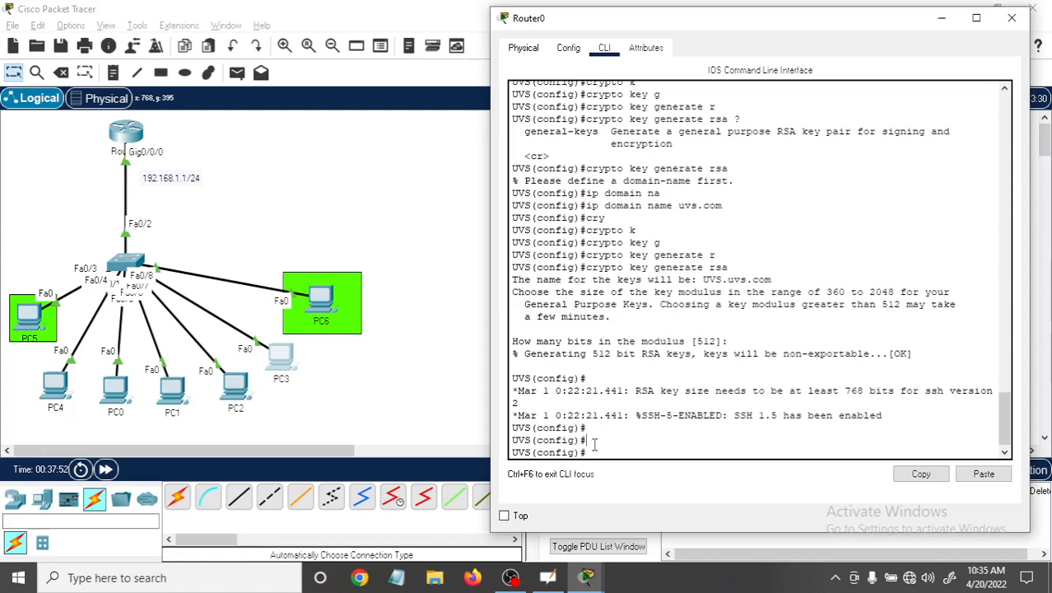
pyautogui.write('user')
pyautogui.press('Tab')
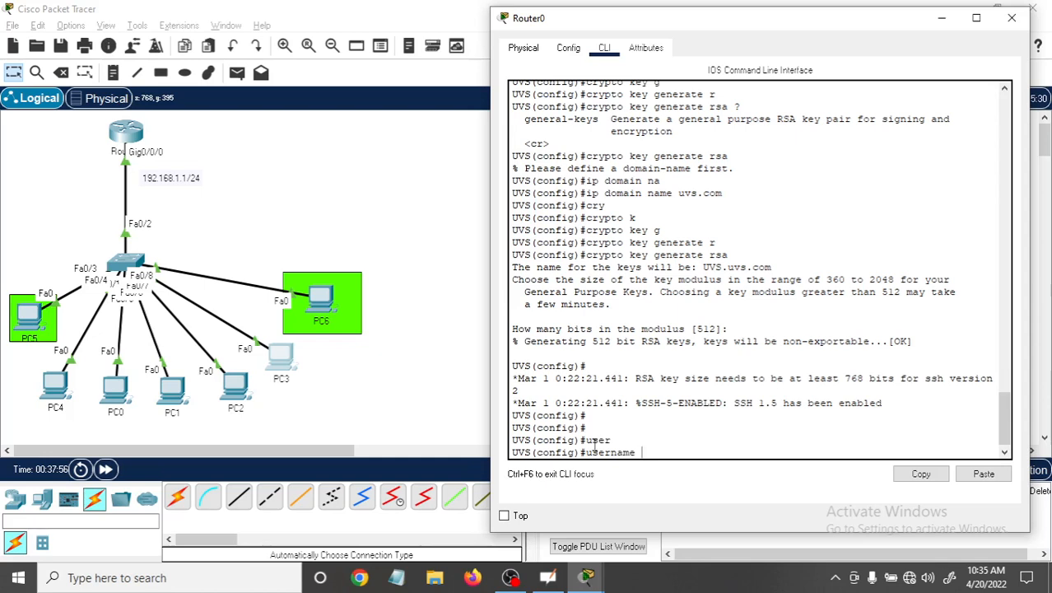
pyautogui.write('123 pas')
pyautogui.press('Tab')
pyautogui.write('123')
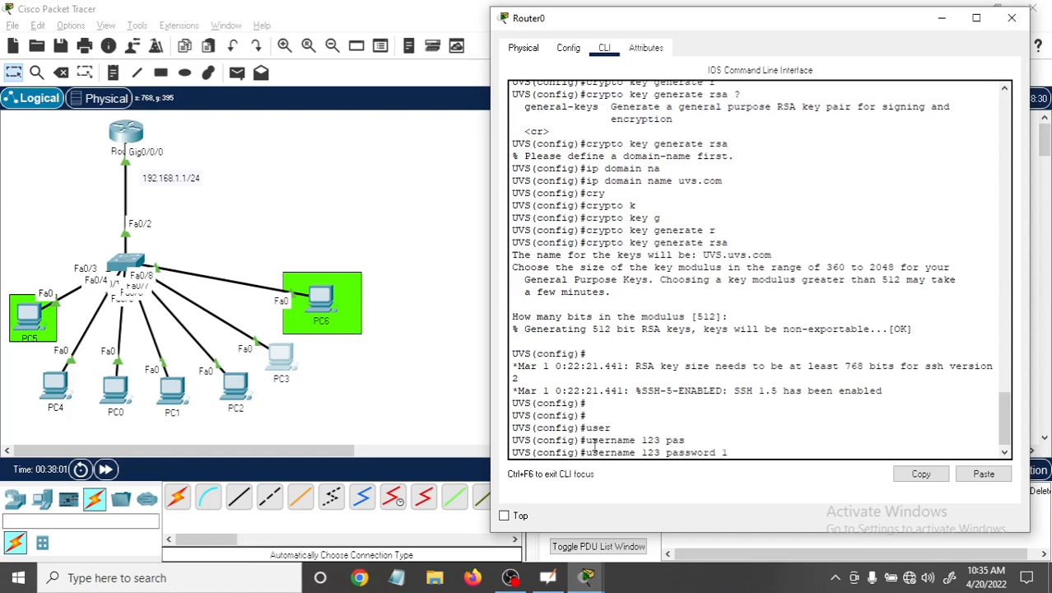
pyautogui.press('Return')
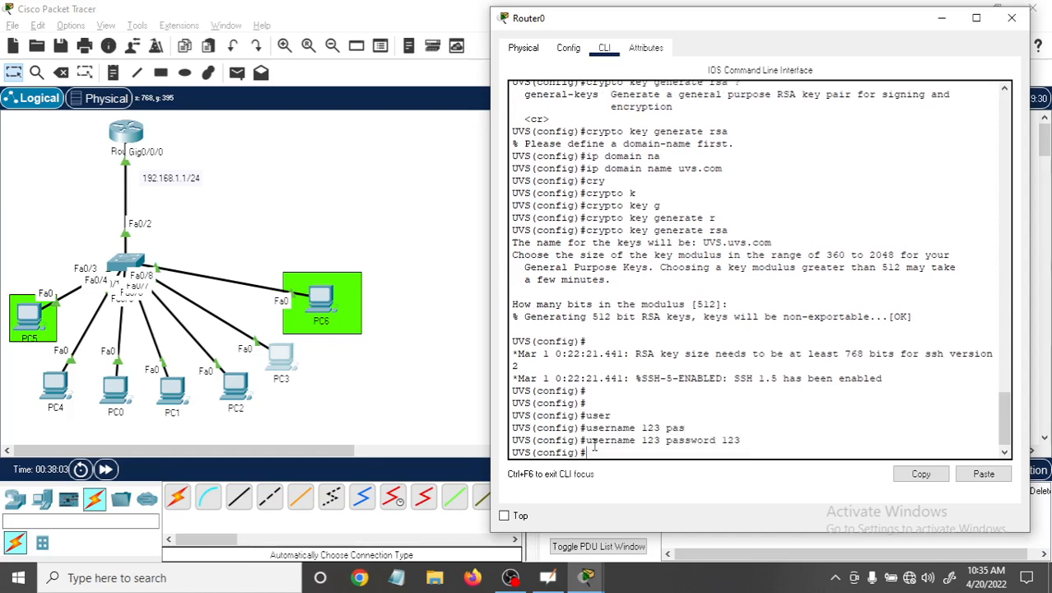
# Create a second local user account named ccna on the router and assign its login password.
pyautogui.write('us')
pyautogui.press('Tab')
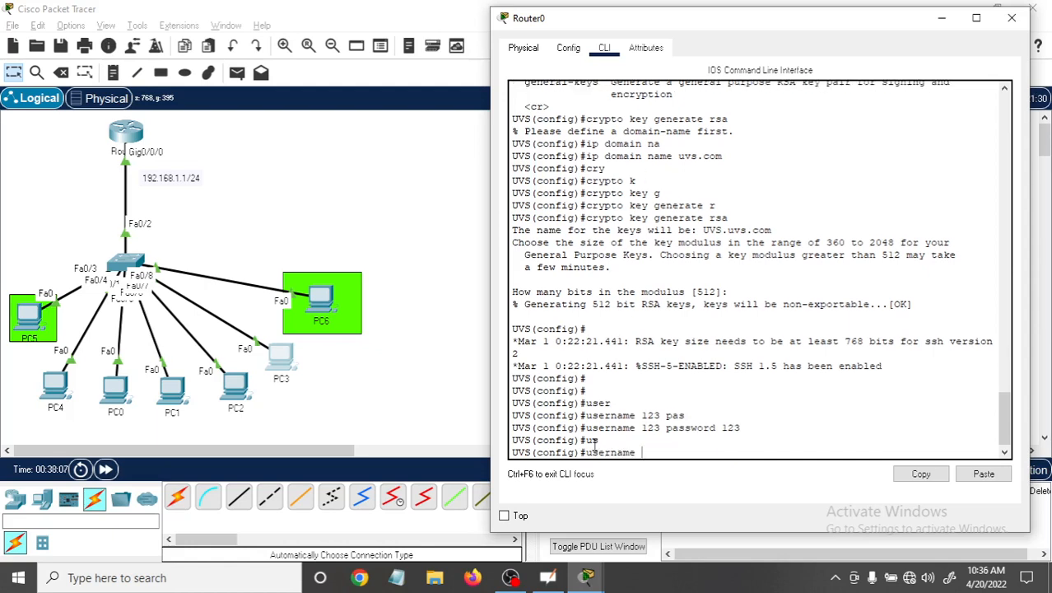
pyautogui.write('ccna')
pyautogui.press('Tab')
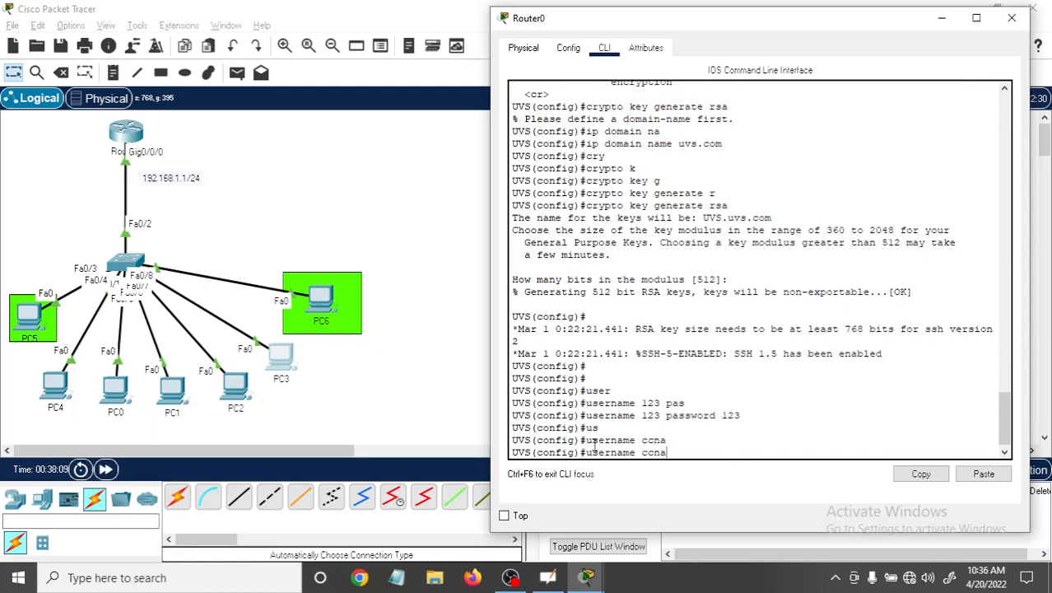
pyautogui.write('pa')
pyautogui.press('Tab')
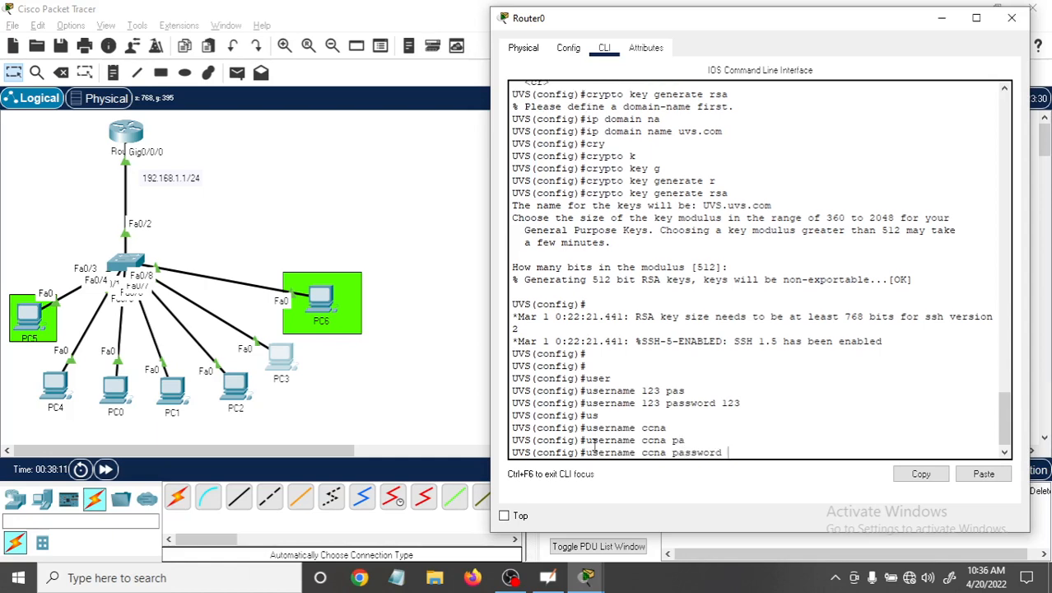
pyautogui.write('ccnp')
pyautogui.press('Return')
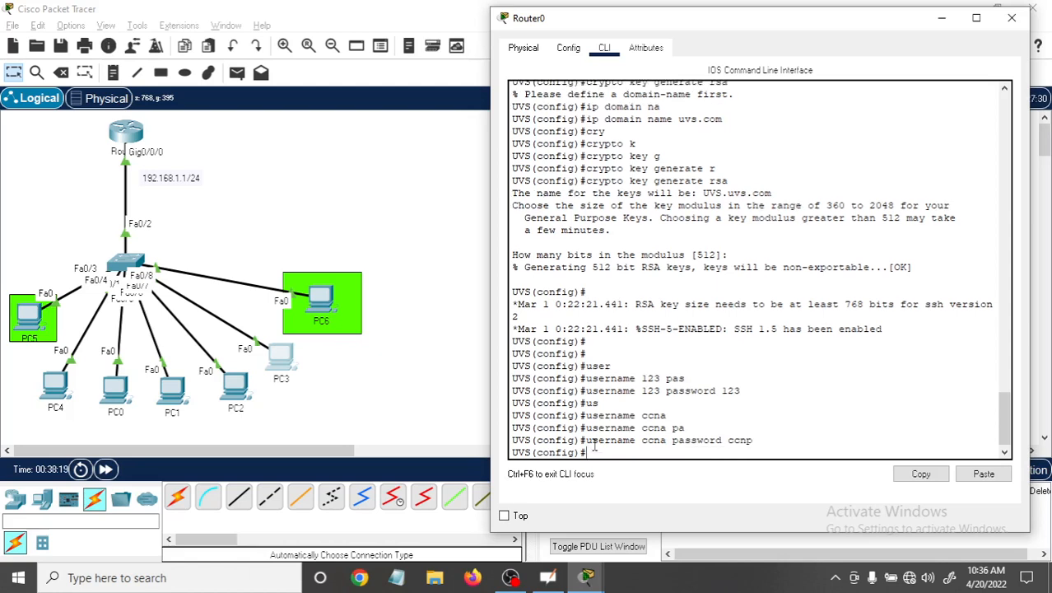
# Return to privileged EXEC mode and save the router configuration with "wr".
pyautogui.hotkey('ctrl', 'z')
pyautogui.press('Return')
pyautogui.press('Return')
pyautogui.press('Return')
pyautogui.press('Return')
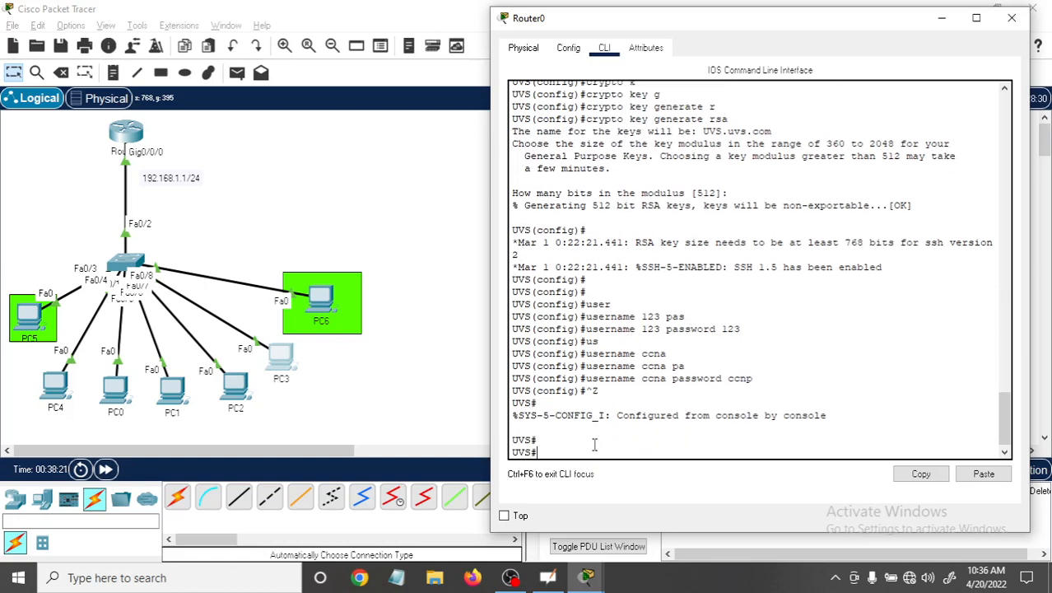
pyautogui.write('wr')
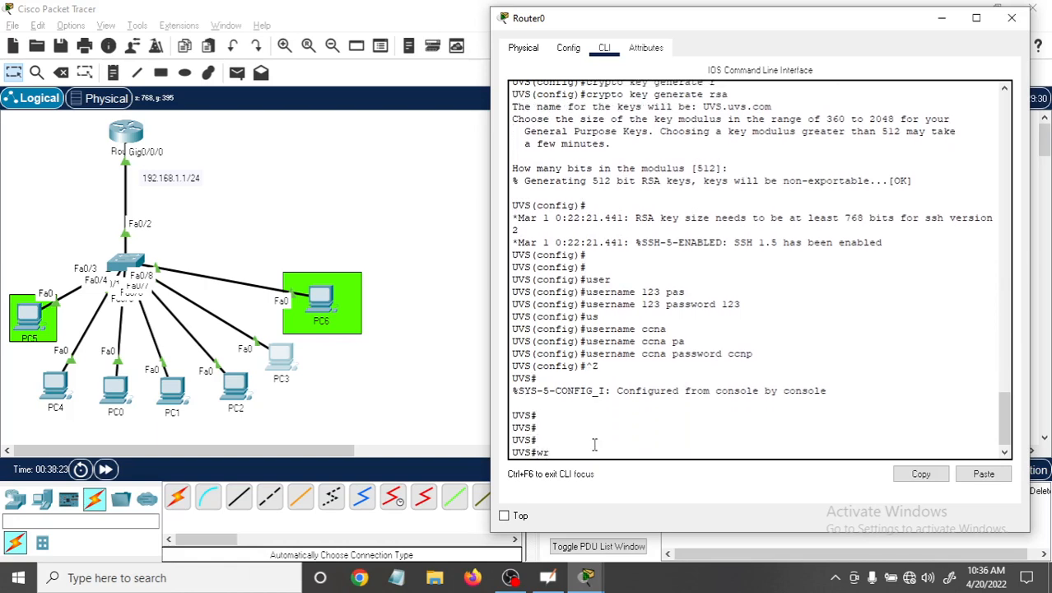
pyautogui.press('Return')
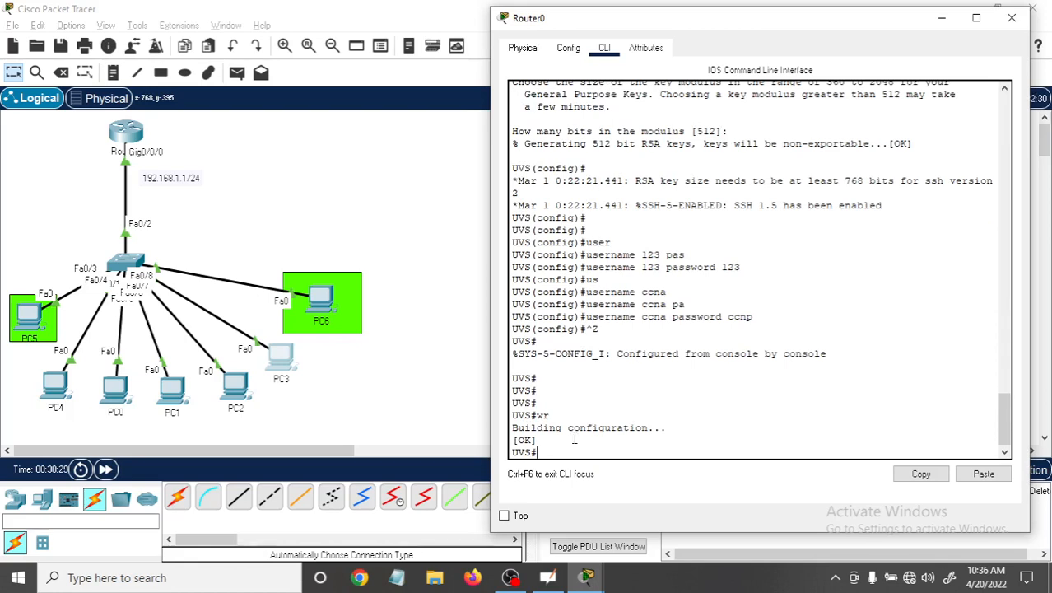
pyautogui.moveTo(550, 416); pyautogui.dragTo(539, 415)
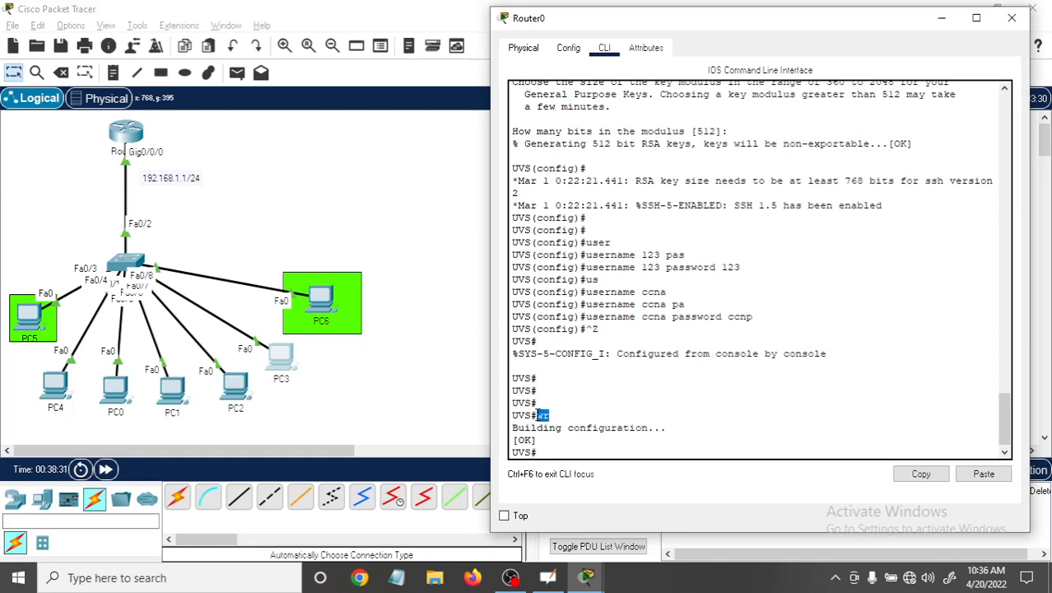
# Save the configuration with "copy running-config startup-config", accepting the default destination filename, and review the command's source and destination.
pyautogui.click(554, 456)
pyautogui.write('copy')
pyautogui.press('Tab')
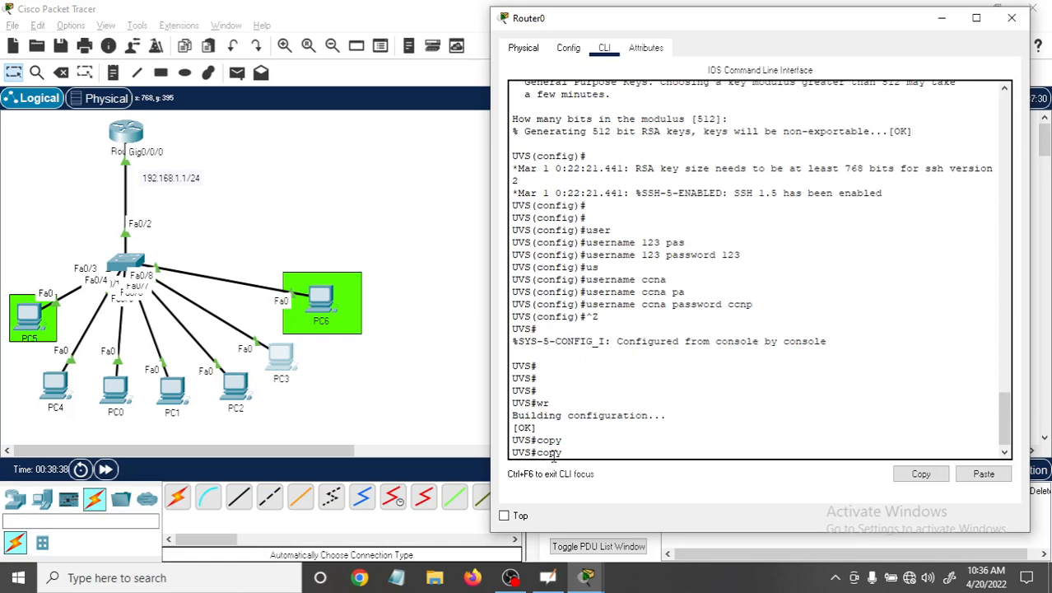
pyautogui.write('runni')
pyautogui.press('Tab')
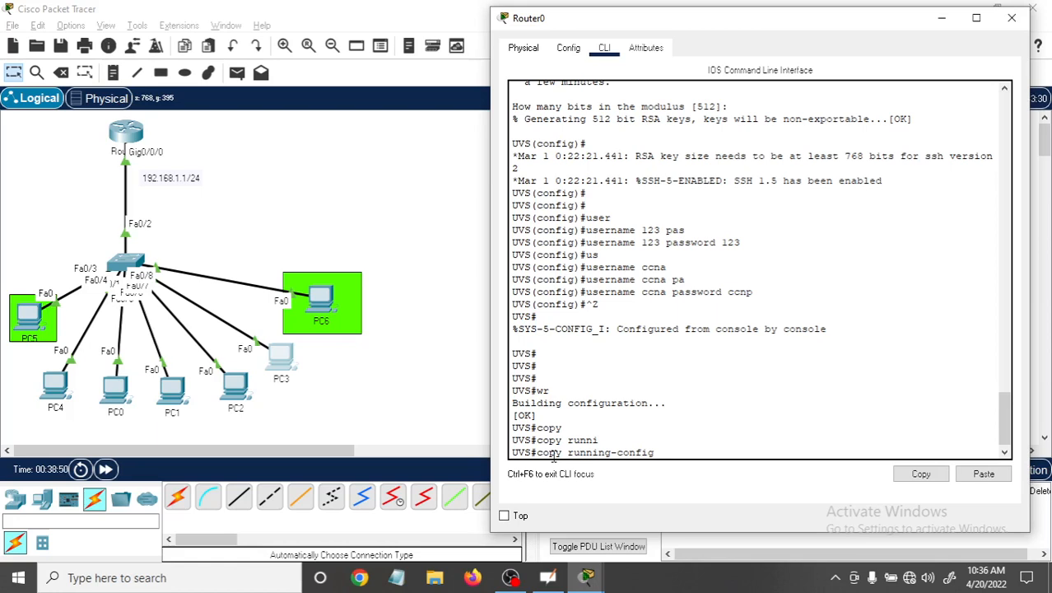
pyautogui.write('tar')
pyautogui.press('Tab')
pyautogui.press('Return')
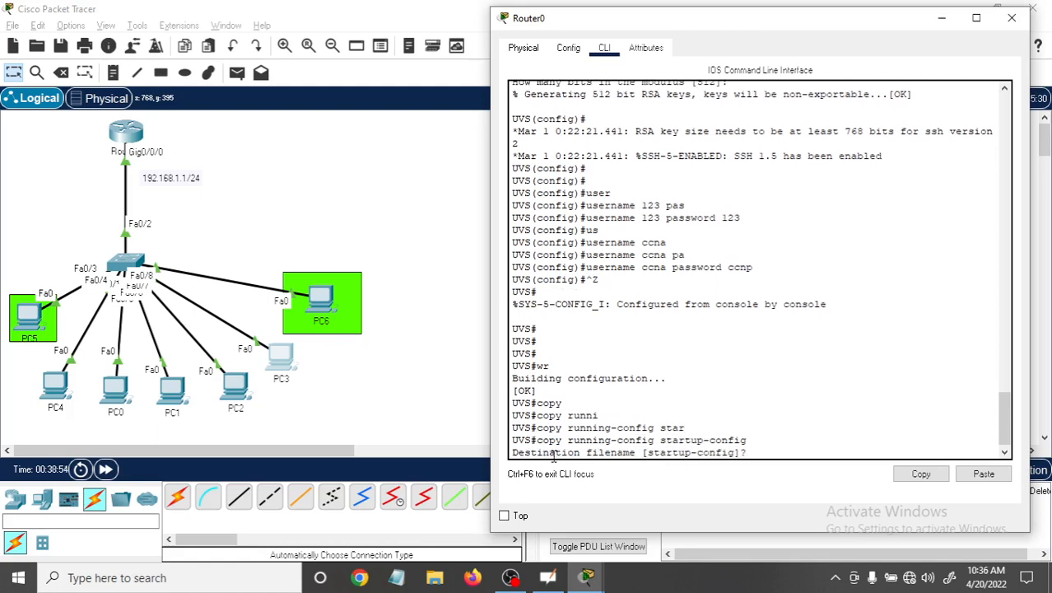
pyautogui.press('Return')
pyautogui.press('Return')
pyautogui.press('Return')
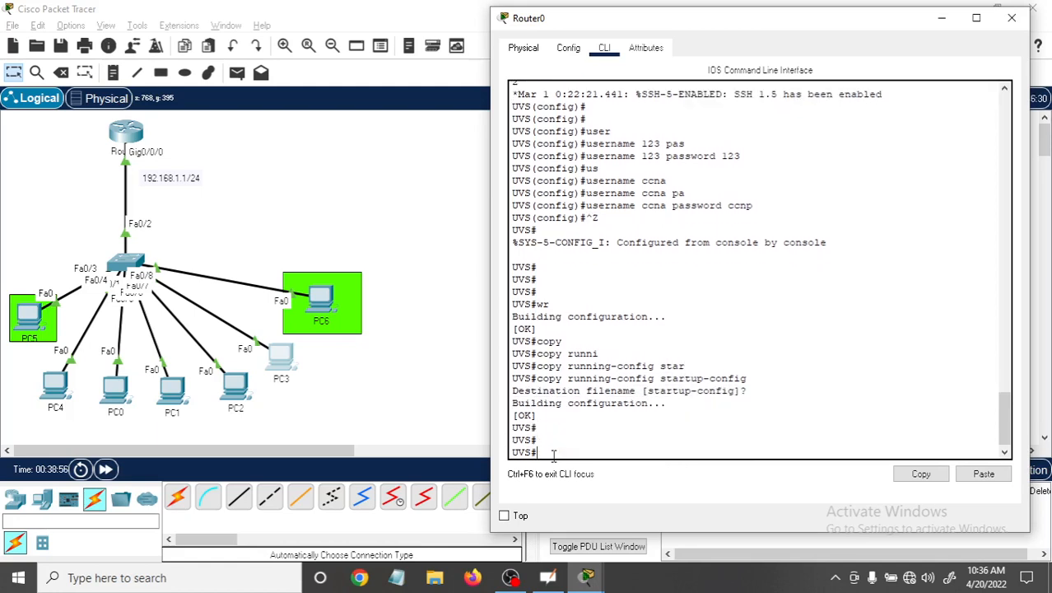
pyautogui.moveTo(567, 380); pyautogui.dragTo(654, 380)
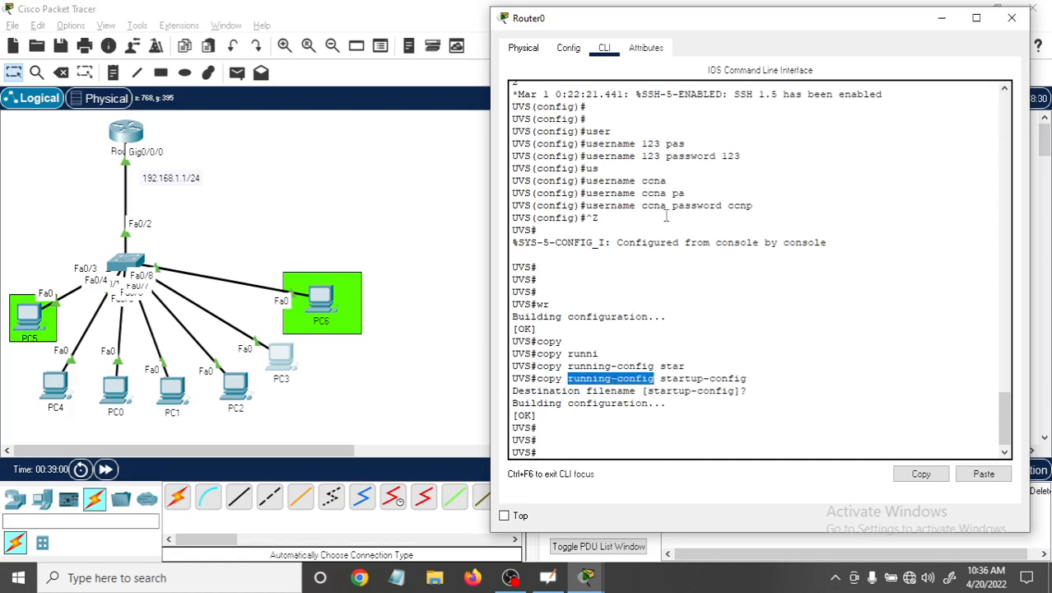
pyautogui.moveTo(661, 379); pyautogui.dragTo(752, 379)
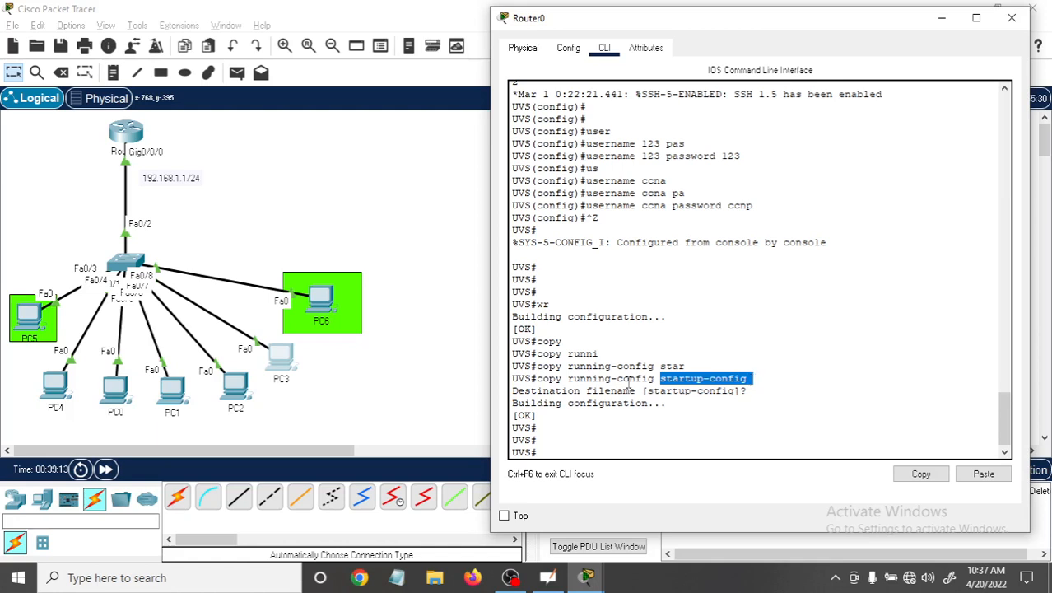
pyautogui.click(543, 435)
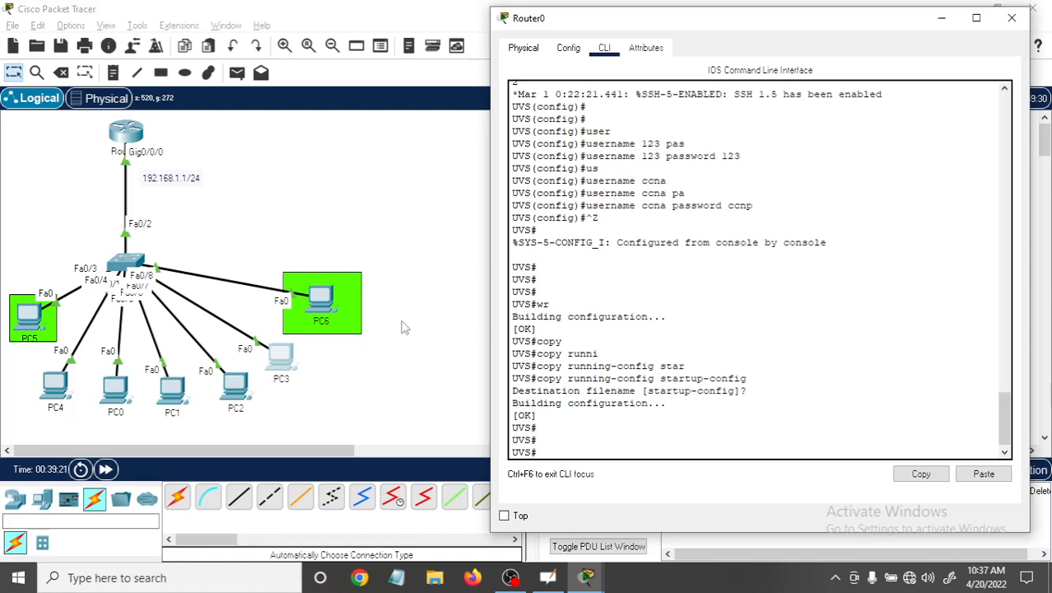
# Open PC6 and check its IP configuration and global settings.
pyautogui.click(319, 302)
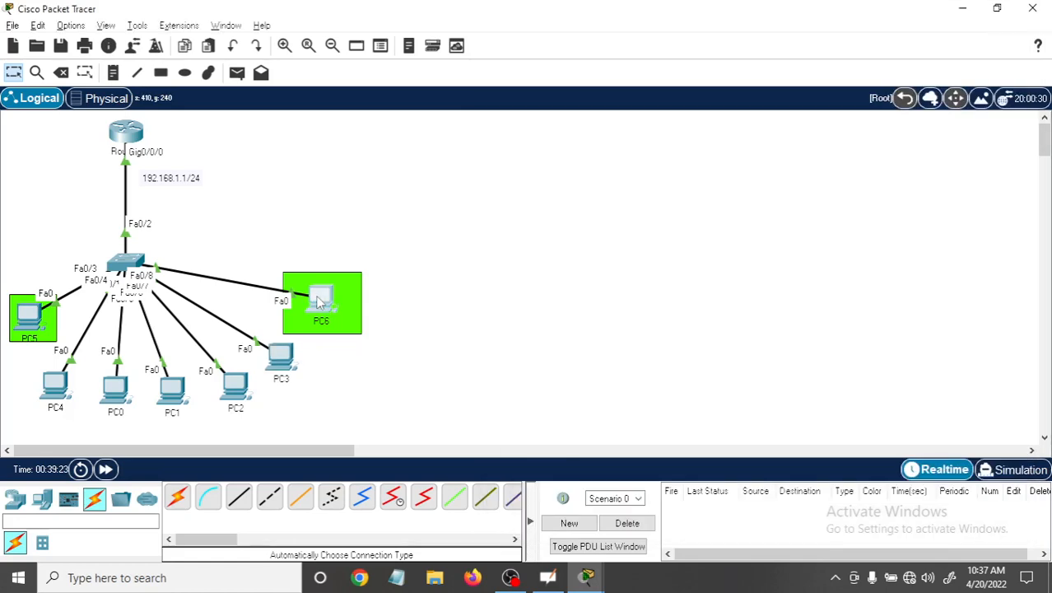
pyautogui.click(319, 303)
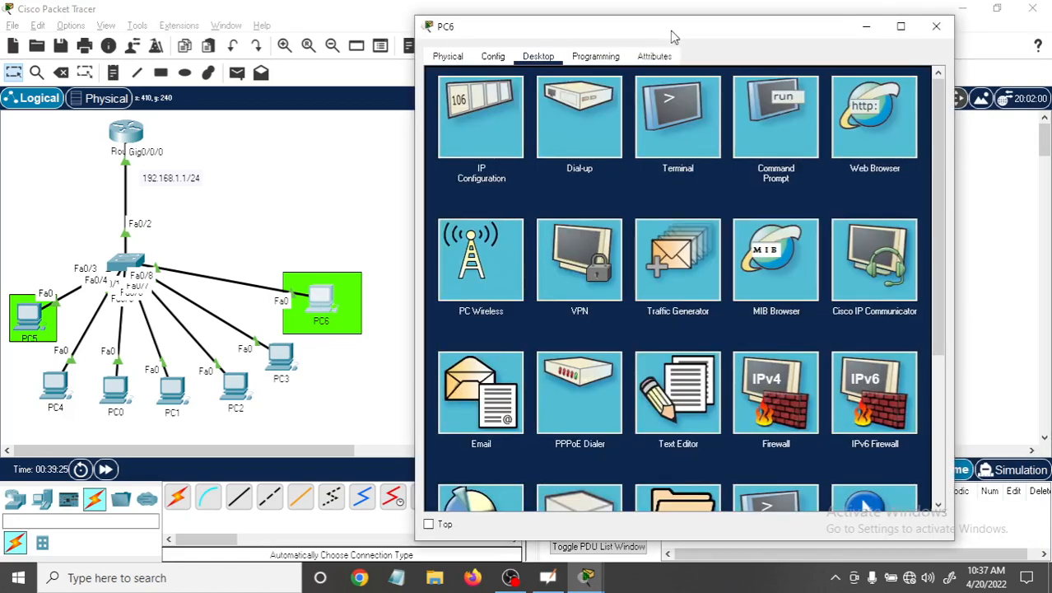
pyautogui.moveTo(674, 37); pyautogui.dragTo(701, 30)
pyautogui.click(499, 113)
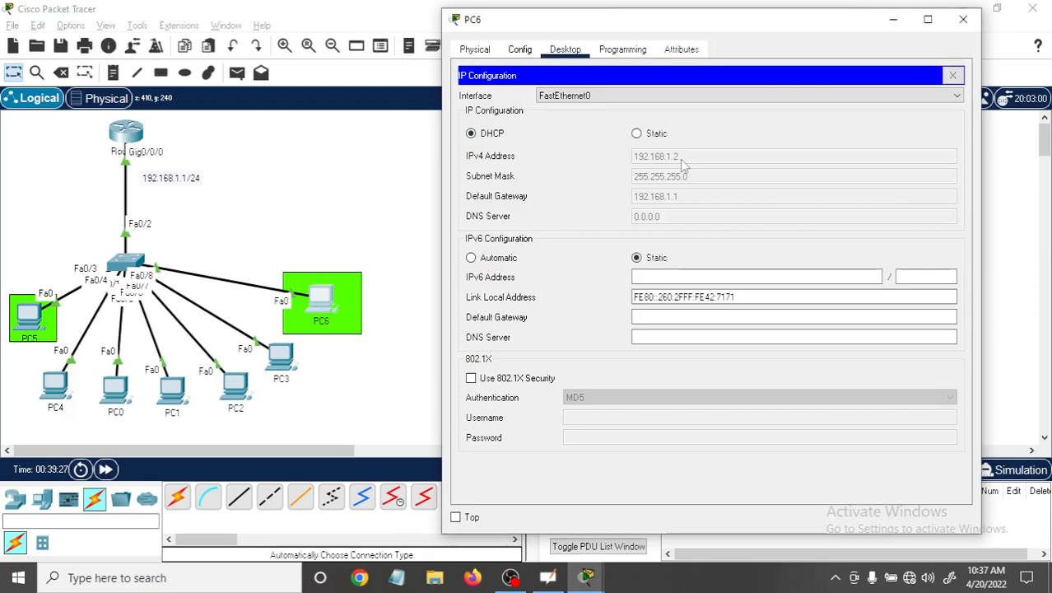
pyautogui.click(520, 49)
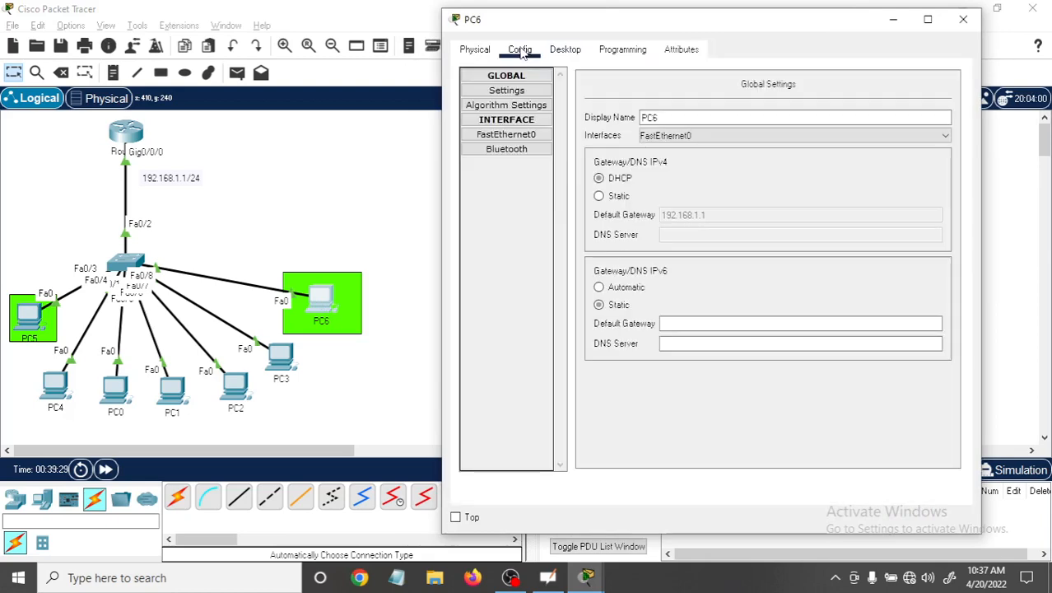
pyautogui.click(492, 49)
pyautogui.click(565, 50)
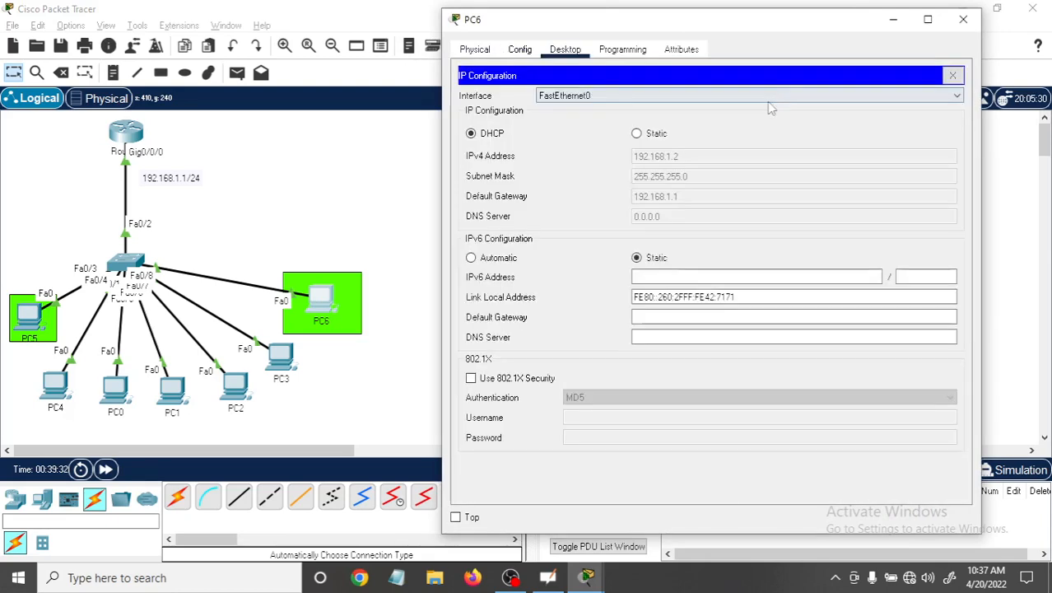
# Open PC6's command prompt and return the open Telnet session from global configuration mode to privileged EXEC mode.
pyautogui.click(951, 76)
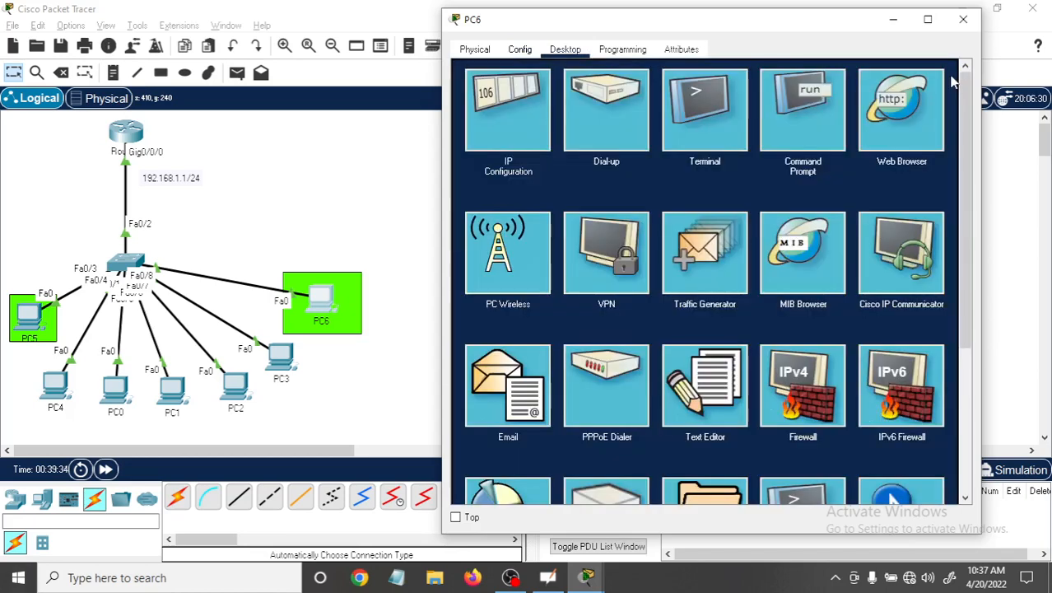
pyautogui.click(804, 117)
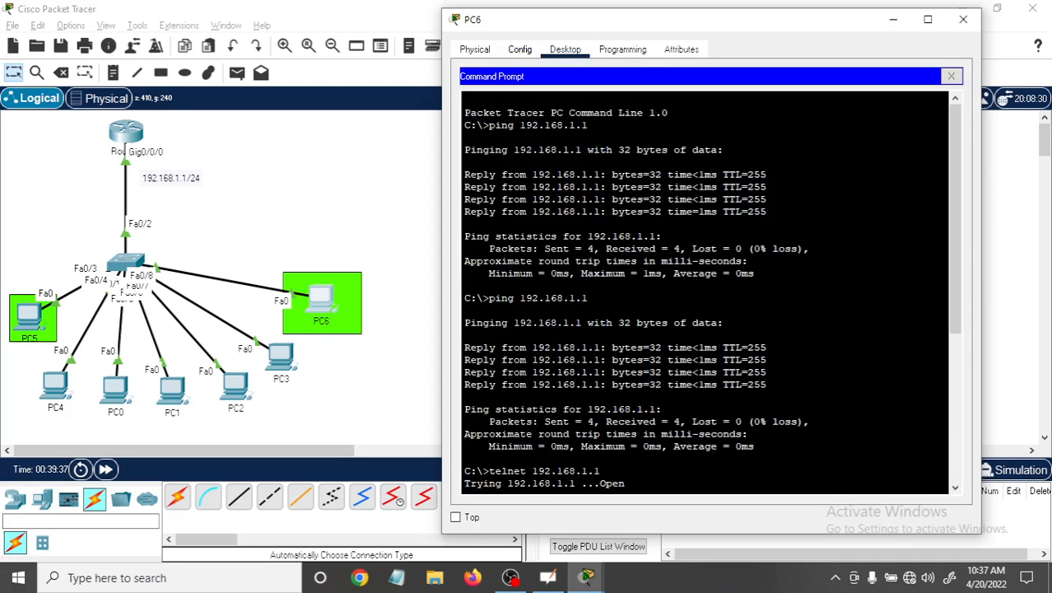
pyautogui.press('Return')
pyautogui.press('Return')
pyautogui.press('Return')
pyautogui.press('Return')
pyautogui.press('Return')
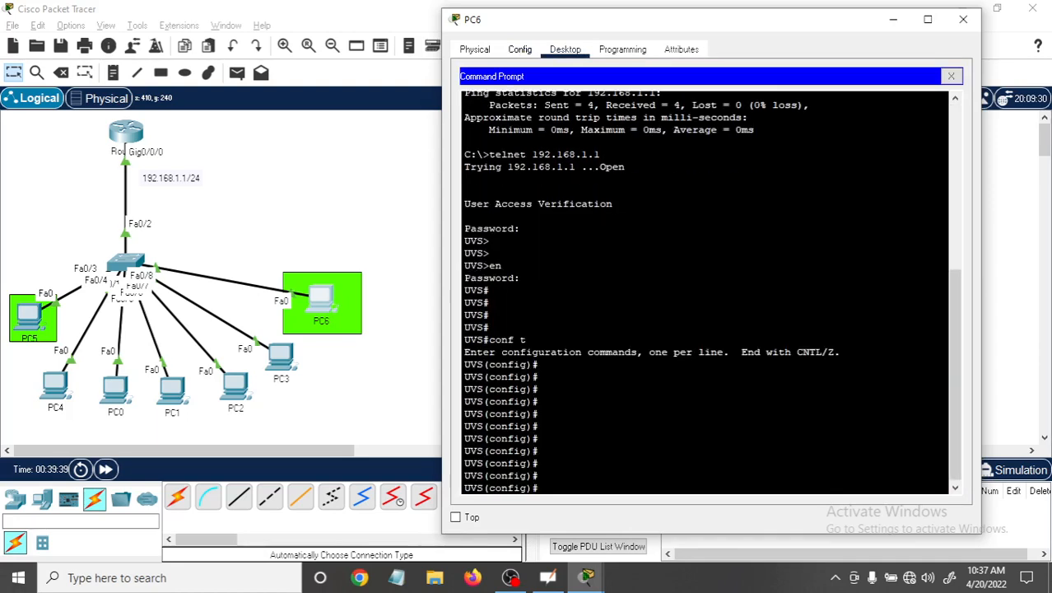
pyautogui.hotkey('ctrl', 'z')
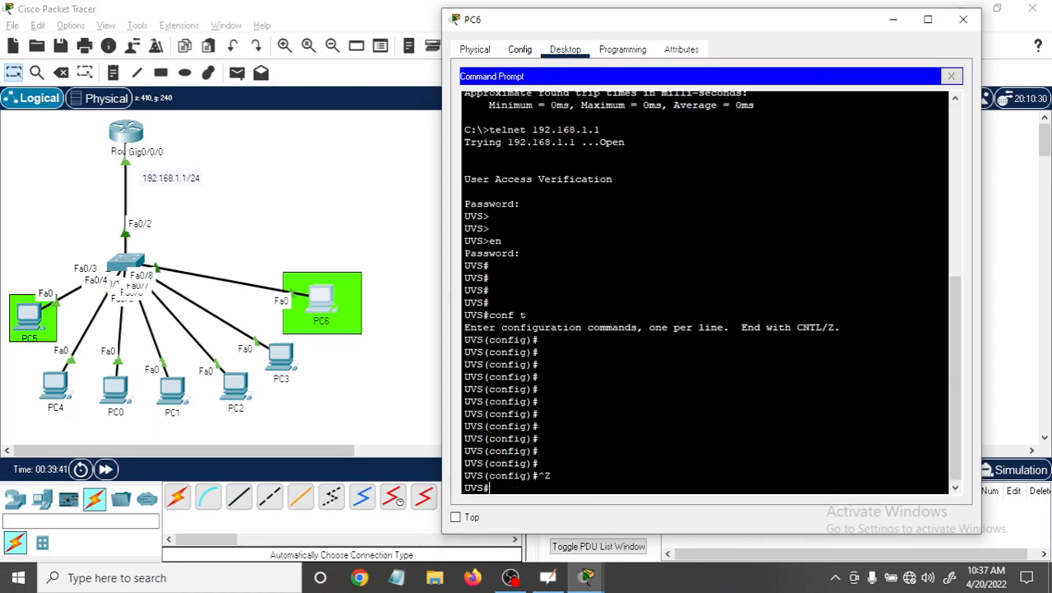
pyautogui.press('Return')
pyautogui.press('Return')
pyautogui.press('Return')
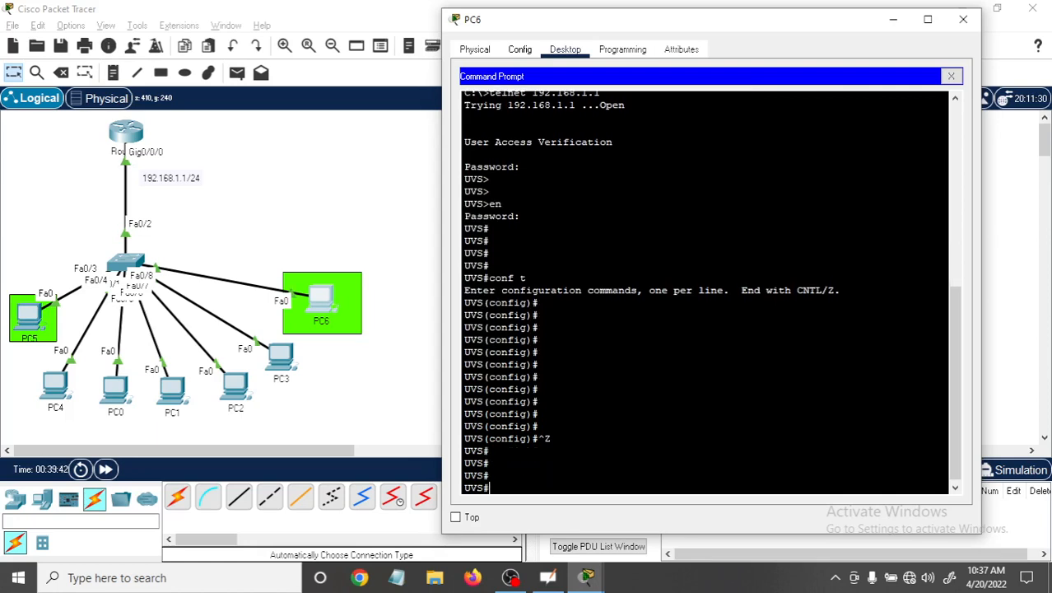
# Close PC6's Telnet session to the router with "exit" to return to the PC's own prompt.
pyautogui.write('exit')
pyautogui.press('Return')
pyautogui.press('Return')
pyautogui.press('Return')
pyautogui.press('Return')
pyautogui.press('Return')
pyautogui.press('Return')
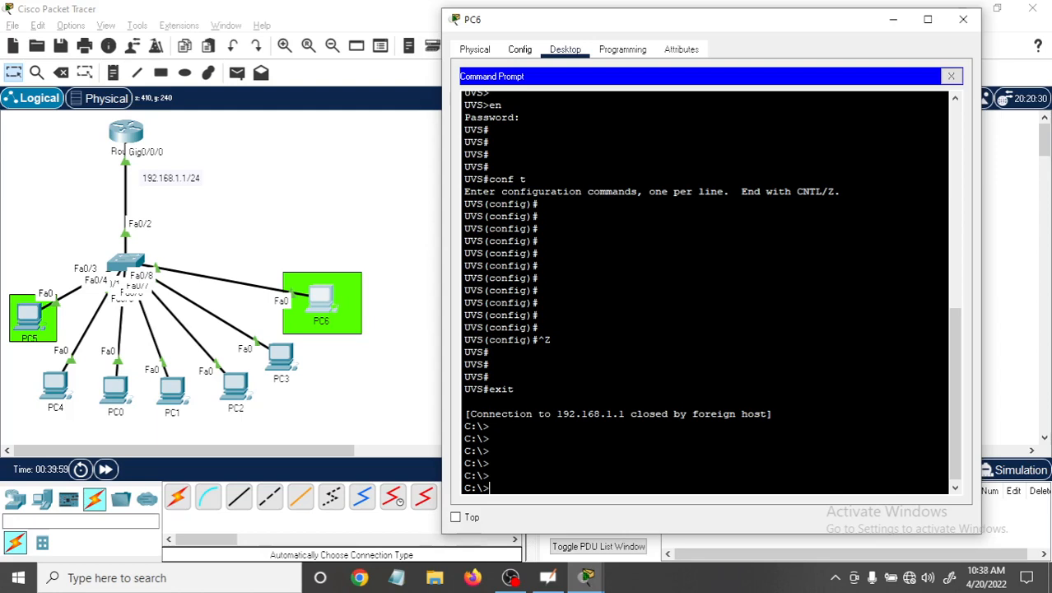
# Start an SSH connection from PC6 to the router with "ssh -l ccna 192.168.1.1".
pyautogui.write('ssh -l ccna 192.')
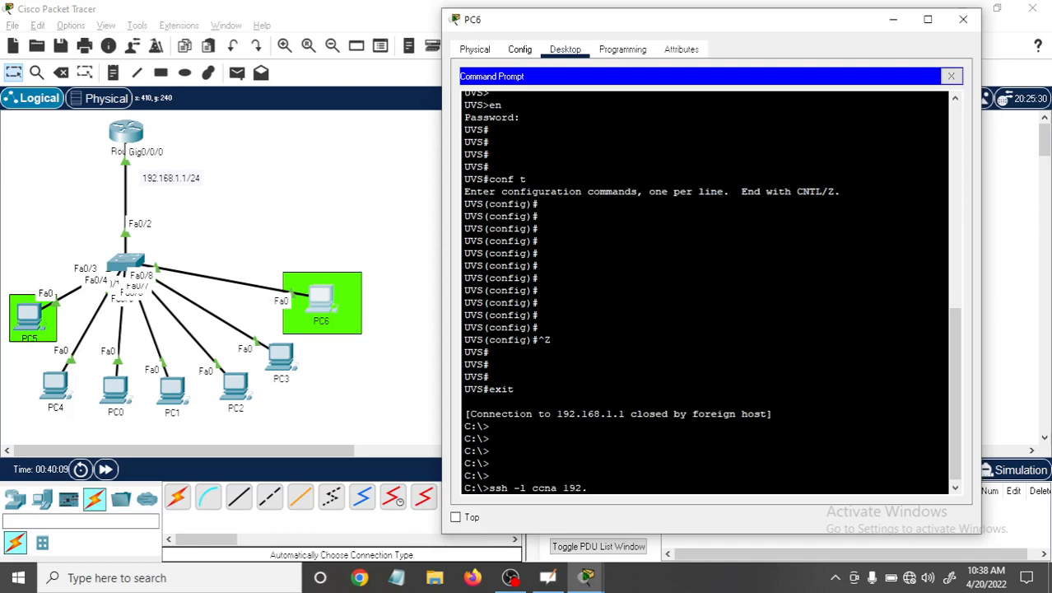
pyautogui.write('168,')
pyautogui.write('.')
pyautogui.write('168.1.1')
pyautogui.press('Return')
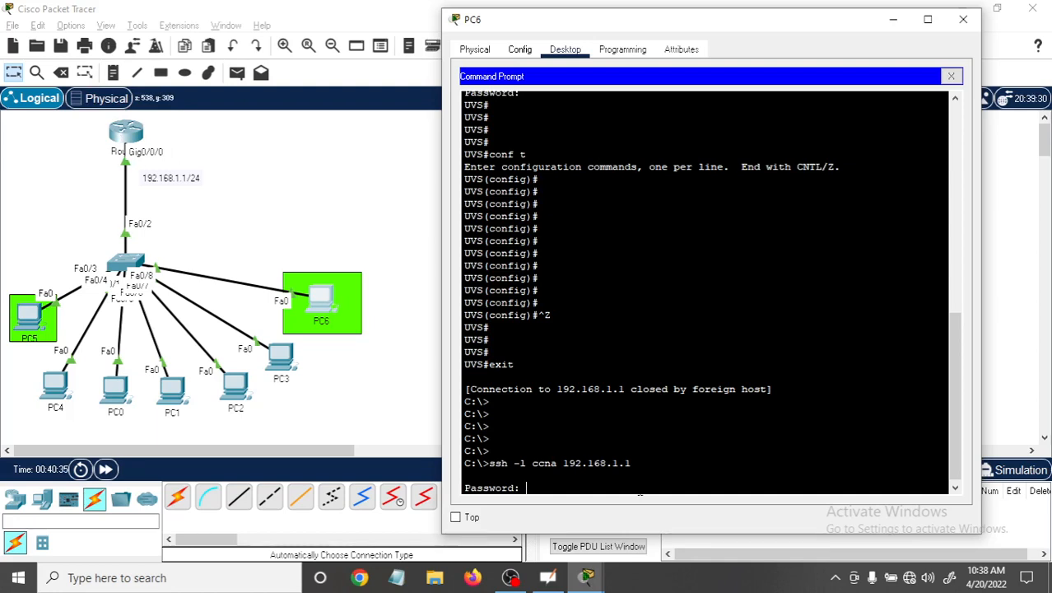
# Try to log in to the SSH session by submitting the ccna account's password at each password prompt.
pyautogui.press('Return')
pyautogui.press('Return')
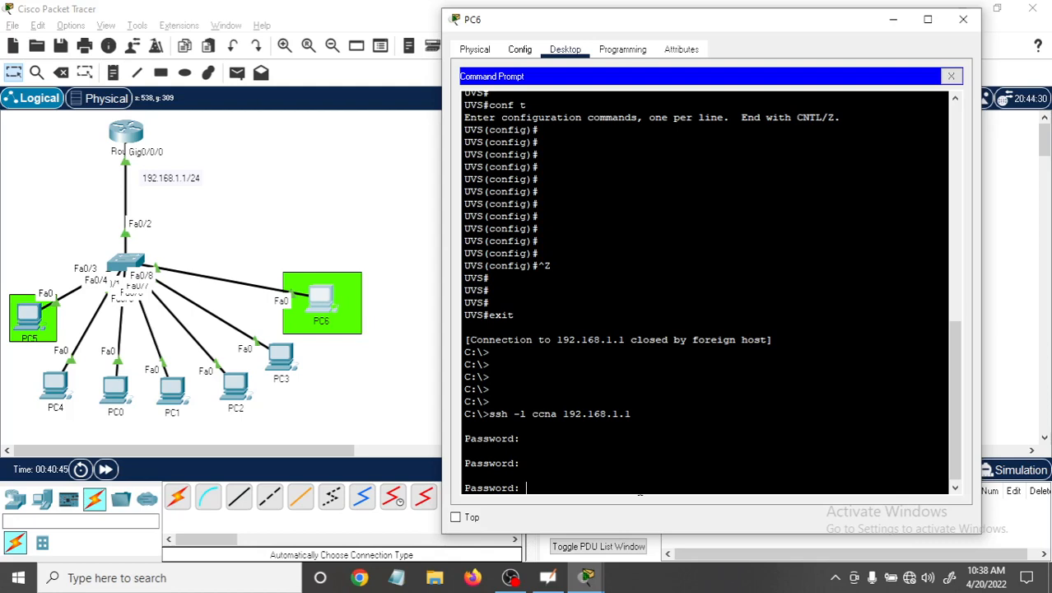
pyautogui.press('Return')
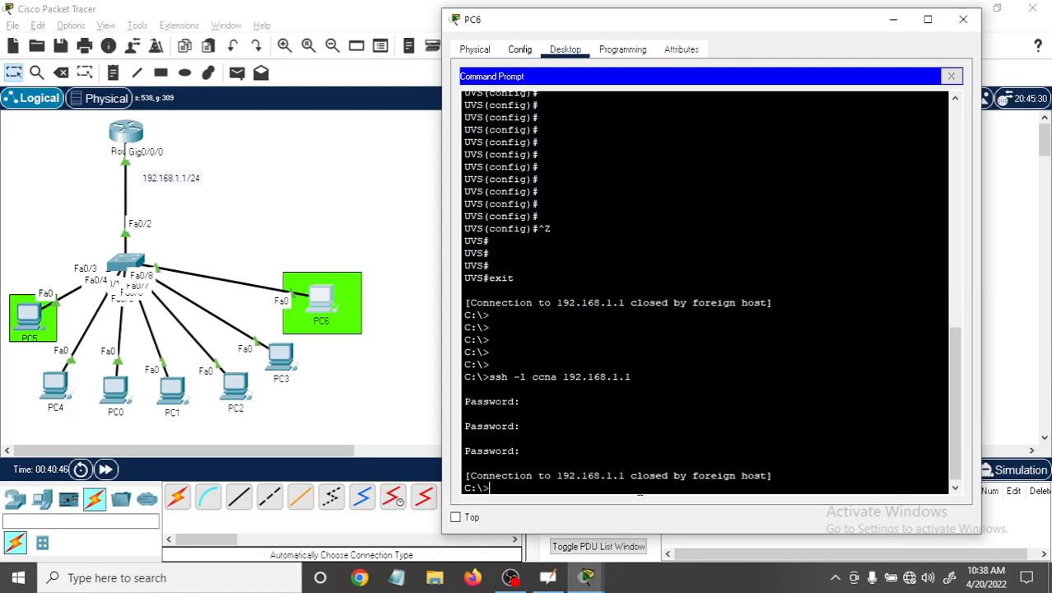
pyautogui.press('Return')
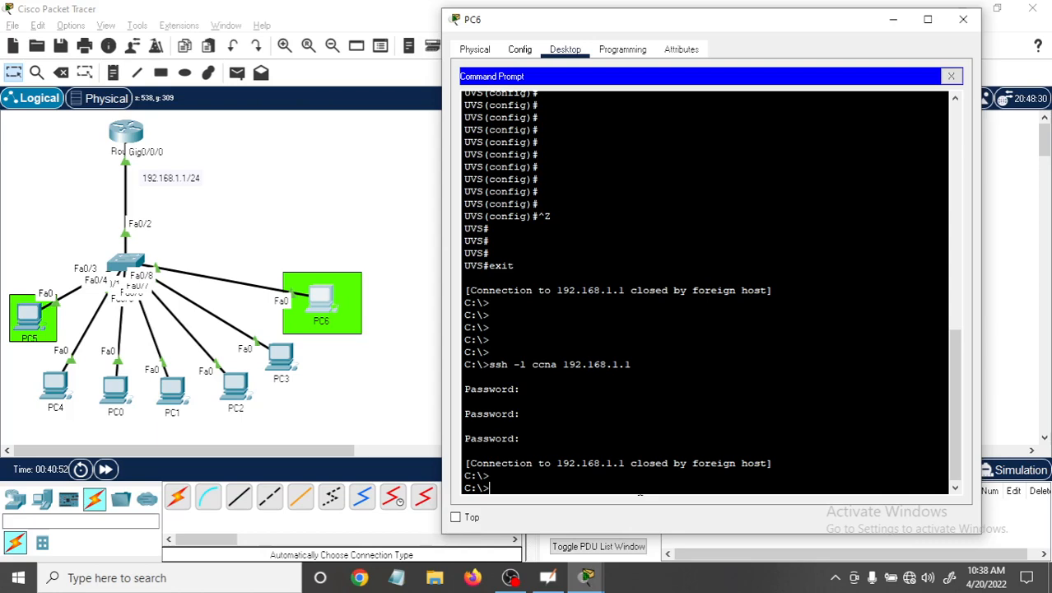
# Begin a new SSH connection command on PC6 with "ssh -l".
pyautogui.write('ssh-')
pyautogui.press('BackSpace')
# Complete the SSH command on PC6 as "ssh -l 123 192.168.1.1" and run it to connect to the router.
pyautogui.write('-l 123 192.1')
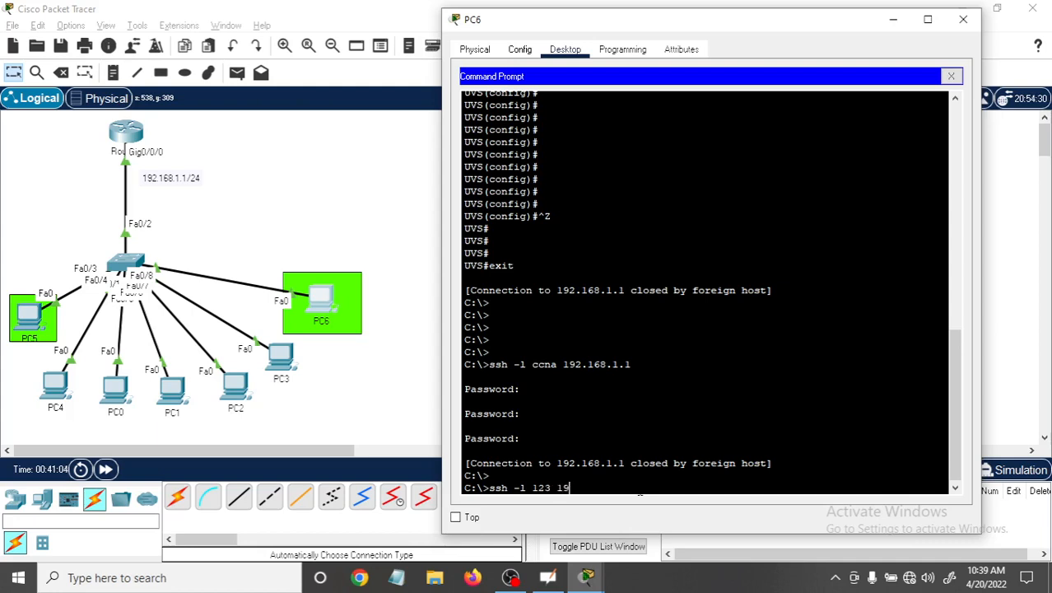
# Begin a new SSH connection command on PC6 with "ssh -l".
# Complete the SSH command on PC6 as "ssh -l 123 192.168.1.1" and run it to connect to the router.
pyautogui.write('68.1.1')
pyautogui.press('Return')
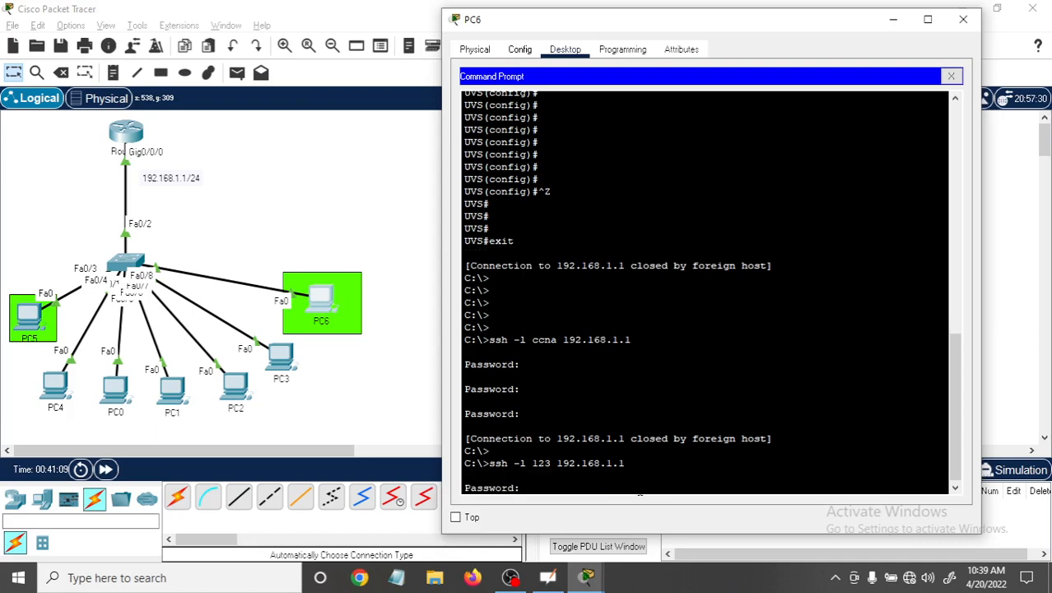
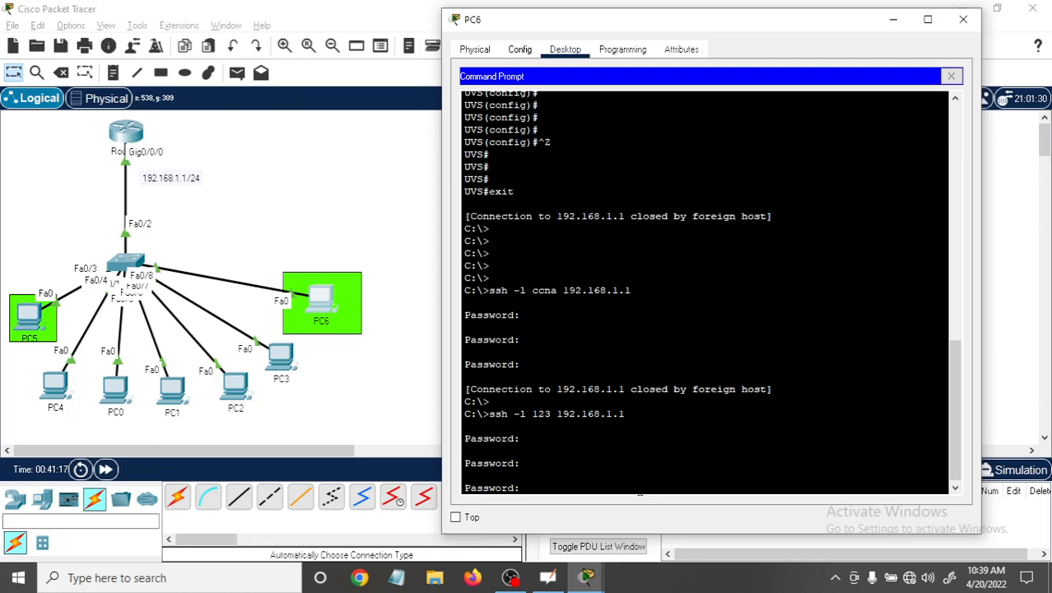
# Submit the pending SSH password prompt on PC6 and recall the command "ssh -l 123 192.168.1.1" for another login attempt.
pyautogui.press('Return')
pyautogui.press('Up')
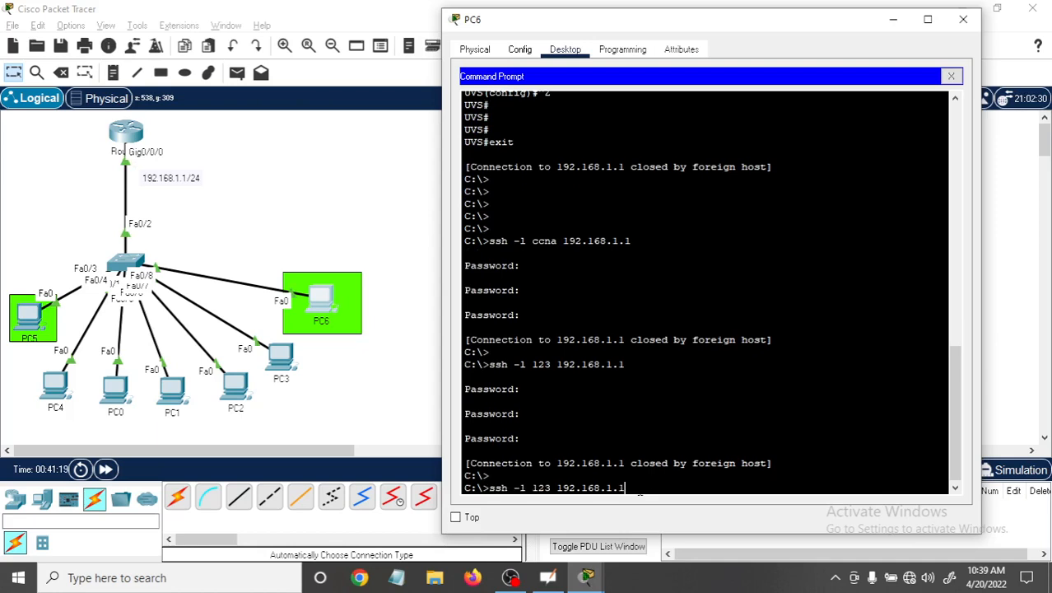
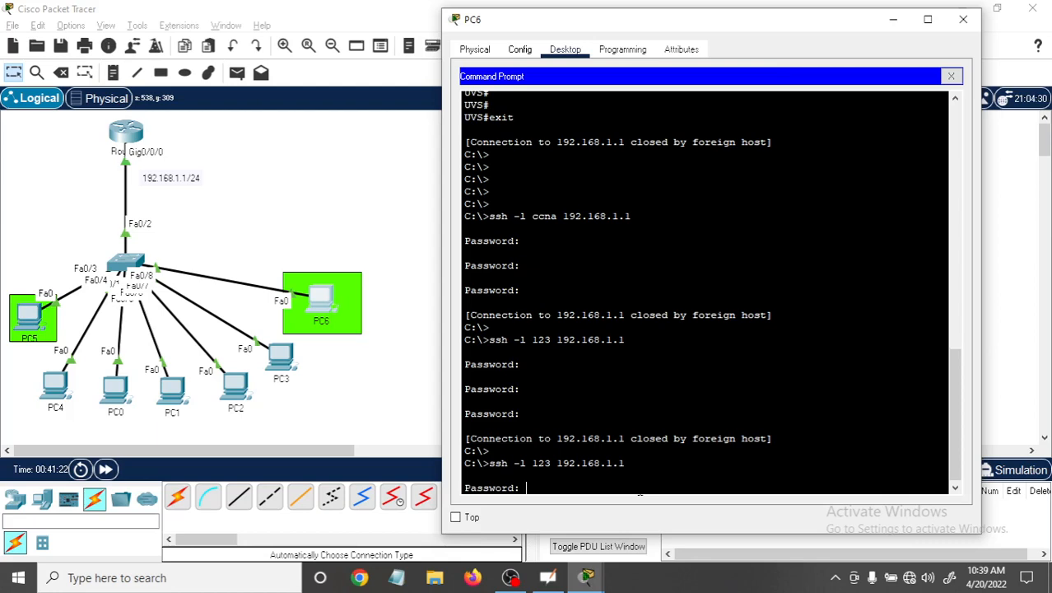
# Submit the SSH password prompt on PC6, move its window aside, and bring up Router0's command line at the privileged prompt.
pyautogui.press('Return')
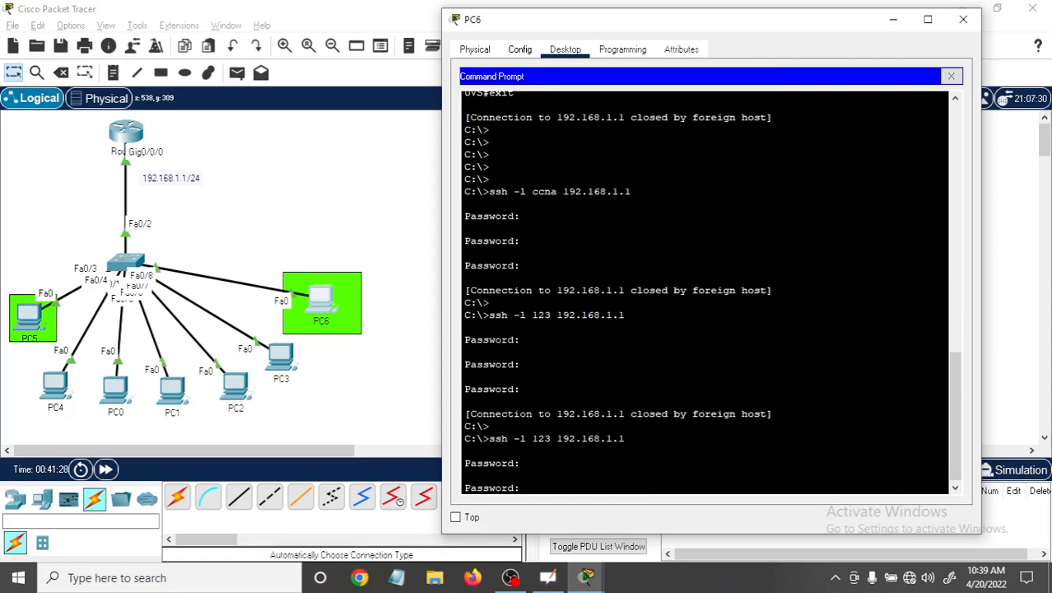
pyautogui.moveTo(761, 26); pyautogui.dragTo(753, 60)
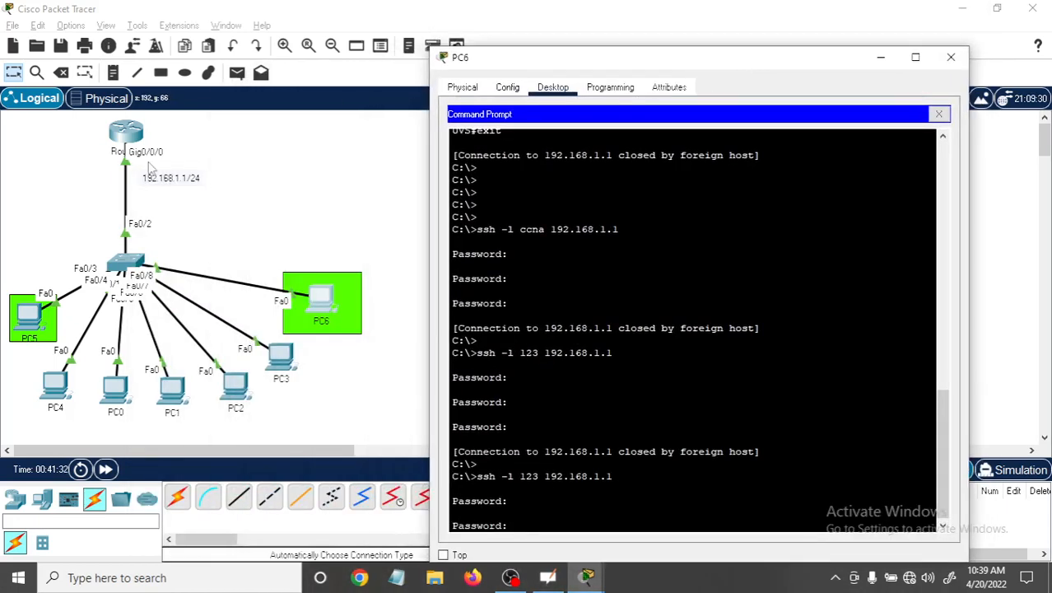
pyautogui.click(135, 140)
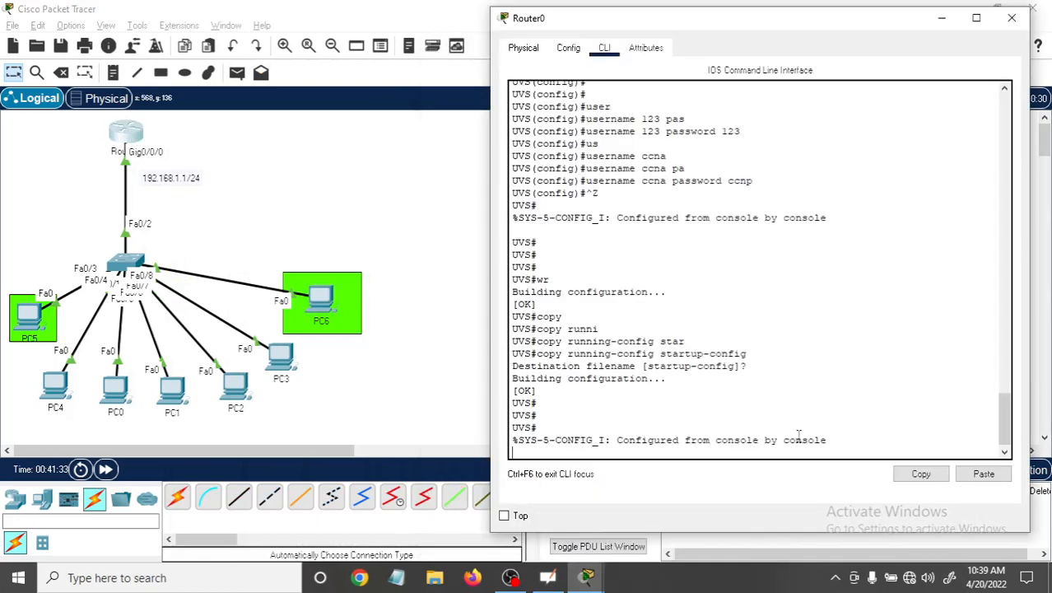
pyautogui.press('Return')
pyautogui.press('Return')
pyautogui.press('Return')
pyautogui.press('Return')
pyautogui.press('Return')
pyautogui.press('Return')
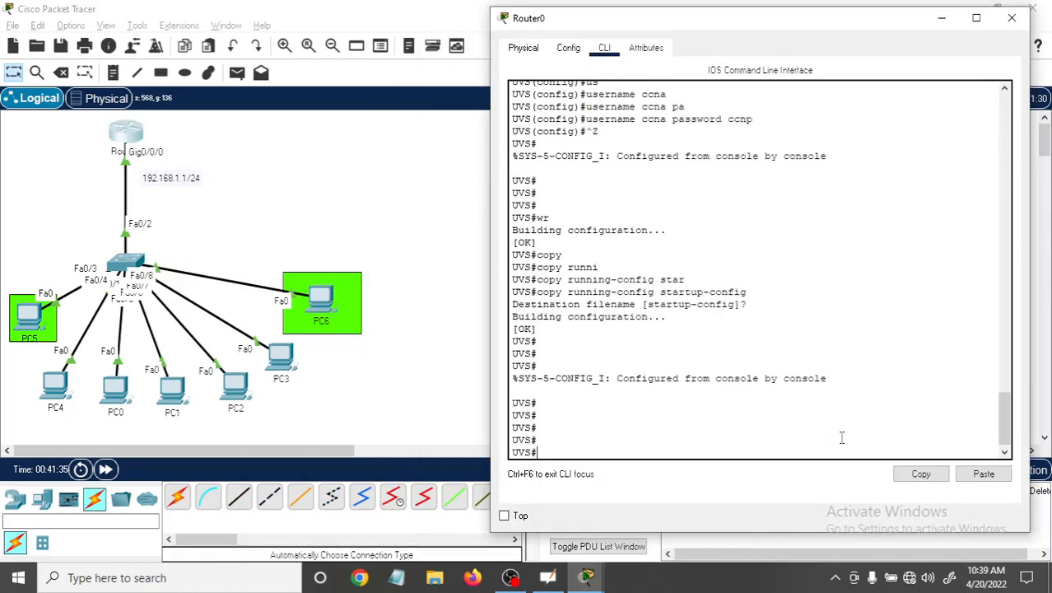
# Display Router0's configuration with "sh running-config" and advance to the local username entries.
pyautogui.write('sh')
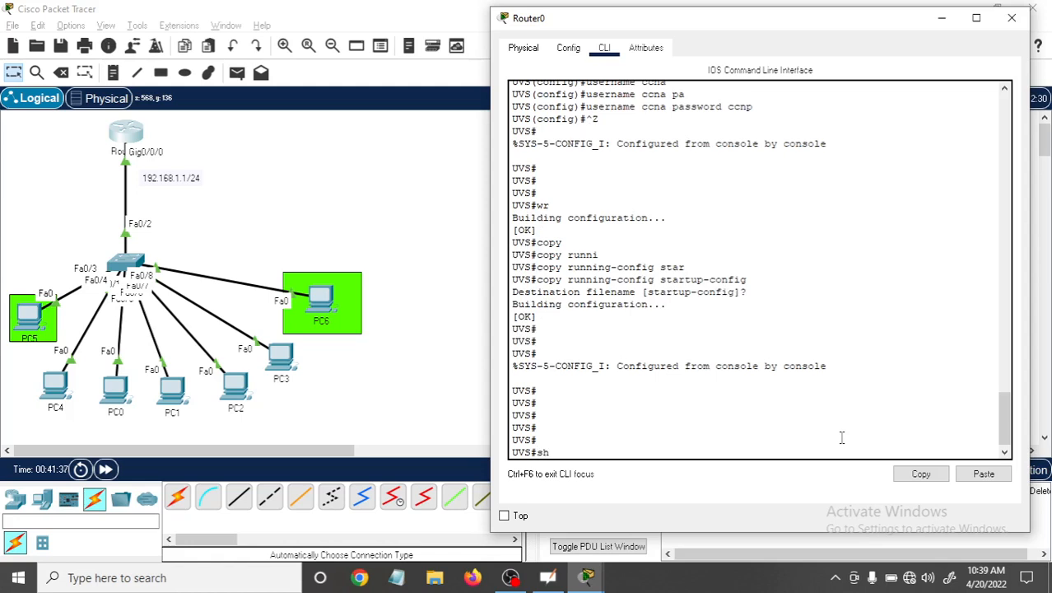
pyautogui.write(' runni')
pyautogui.press('Tab')
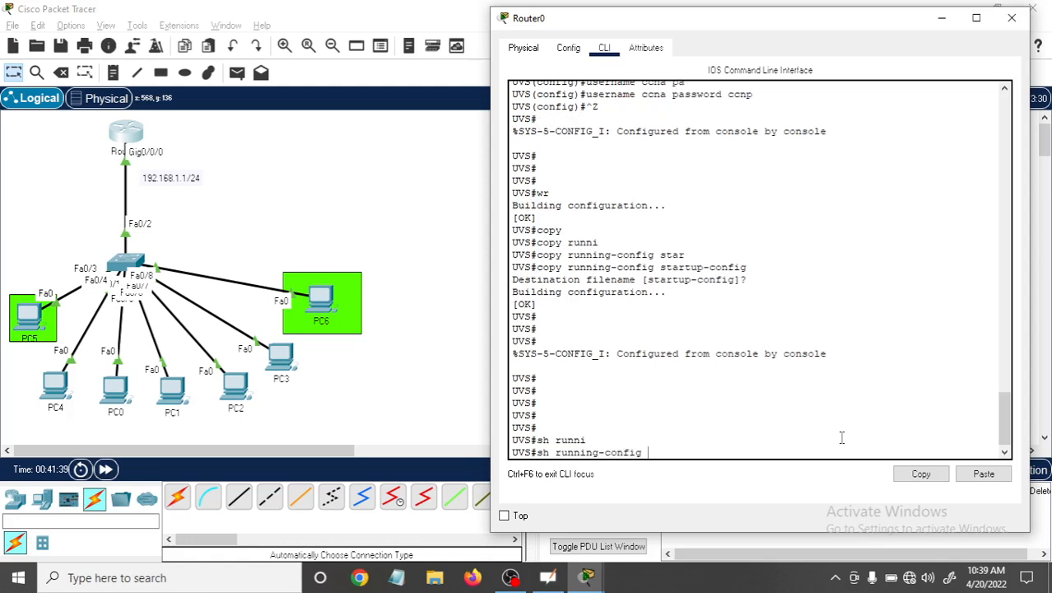
pyautogui.press('Return')
pyautogui.press('Return')
pyautogui.press('Return')
pyautogui.press('Return')
pyautogui.press('Return')
pyautogui.press('Return')
pyautogui.press('Return')
pyautogui.press('Return')
pyautogui.press('Return')
pyautogui.press('Return')
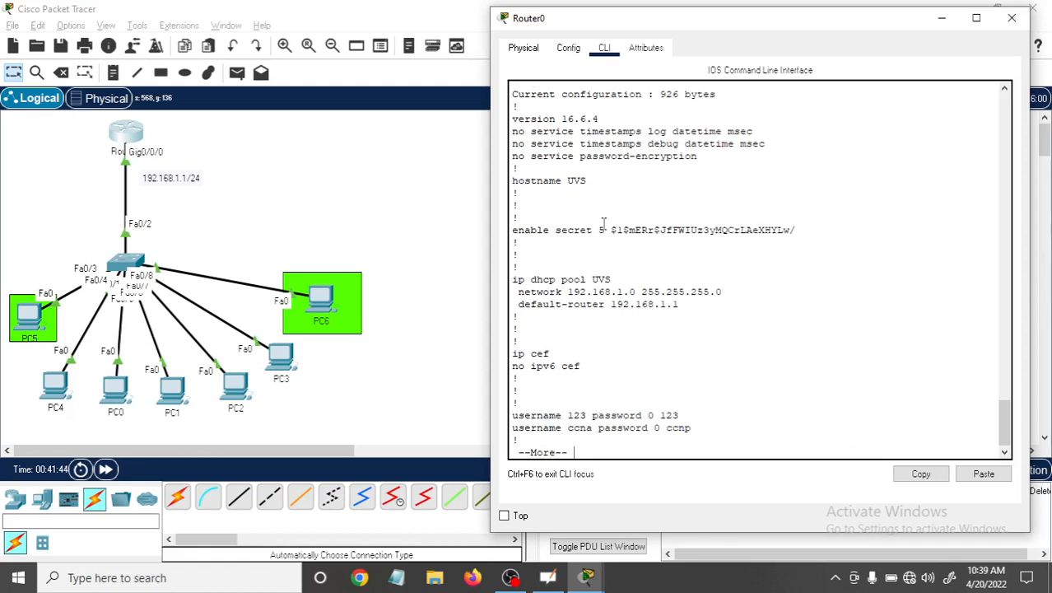
# Examine the enable secret and the local username entries in Router0's running configuration.
pyautogui.moveTo(616, 222); pyautogui.dragTo(795, 232)
pyautogui.click(845, 253)
pyautogui.press('Return')
pyautogui.press('Return')
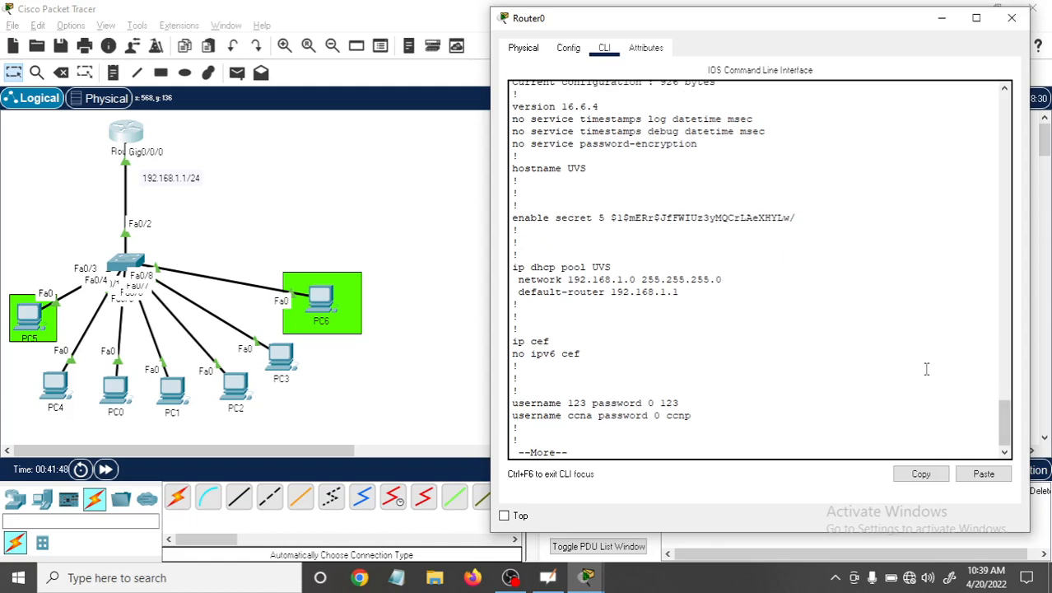
pyautogui.press('Return')
pyautogui.press('Return')
pyautogui.press('Return')
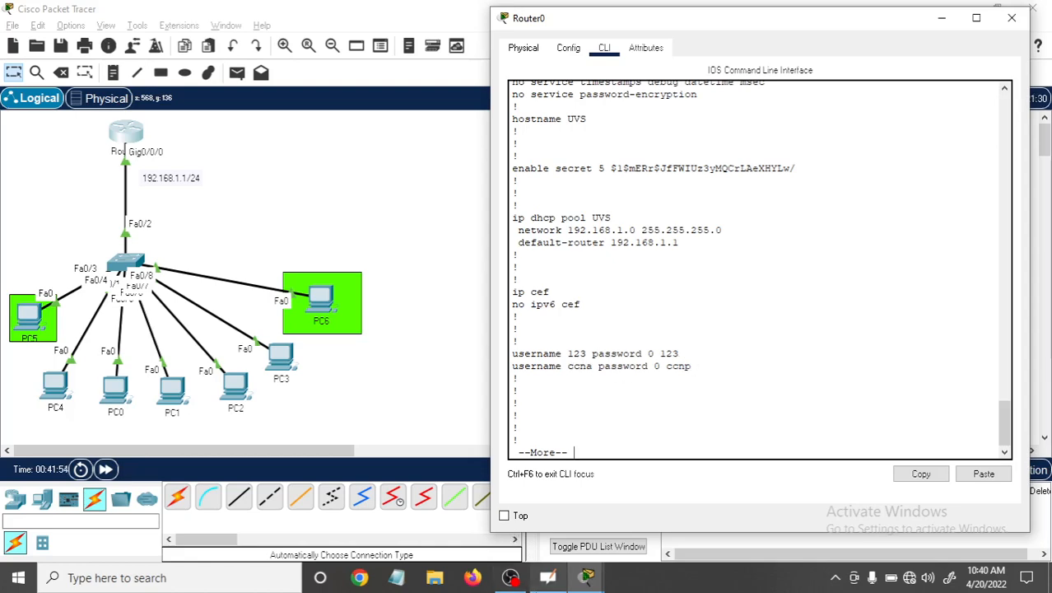
# Examine the SSH version, domain name and interface sections of Router0's running configuration.
pyautogui.moveTo(589, 579)
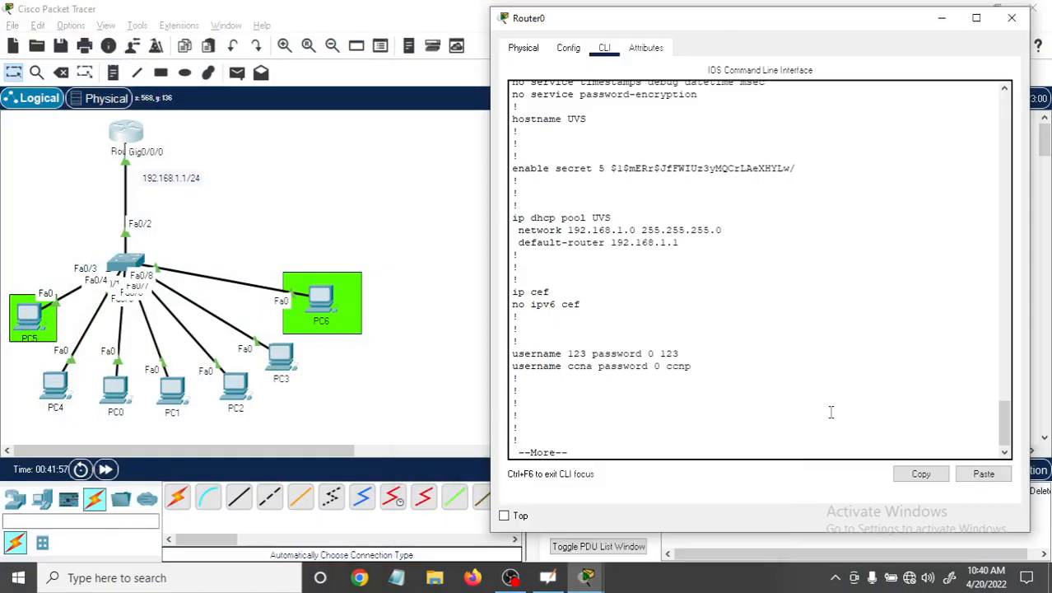
pyautogui.press('Return')
pyautogui.press('Return')
pyautogui.press('Return')
pyautogui.press('Return')
pyautogui.press('Return')
pyautogui.press('Return')
pyautogui.press('Return')
pyautogui.press('Return')
pyautogui.press('Return')
pyautogui.press('Return')
pyautogui.press('Return')
pyautogui.press('Return')
pyautogui.press('Return')
pyautogui.press('Return')
pyautogui.press('Return')
pyautogui.press('Return')
pyautogui.press('Return')
pyautogui.press('Return')
pyautogui.press('Return')
pyautogui.press('Return')
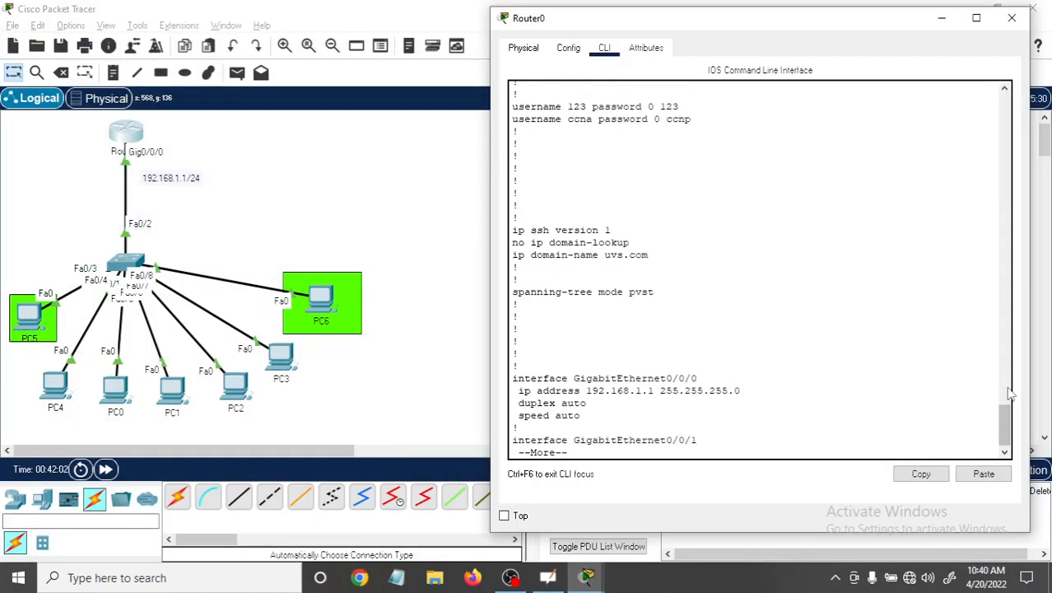
pyautogui.press('Return')
pyautogui.press('Return')
pyautogui.press('Return')
pyautogui.press('Return')
pyautogui.press('Return')
pyautogui.press('Return')
pyautogui.press('Return')
pyautogui.press('Return')
# Examine the console, aux and vty line settings through the end of the configuration and return to the privileged prompt.
pyautogui.press('Return')
pyautogui.press('Return')
pyautogui.press('Return')
pyautogui.press('Return')
pyautogui.press('Return')
pyautogui.press('Return')
pyautogui.press('Return')
pyautogui.press('Return')
pyautogui.press('Return')
pyautogui.press('Return')
pyautogui.press('Return')
pyautogui.press('Return')
pyautogui.press('Return')
pyautogui.press('Return')
pyautogui.press('Return')
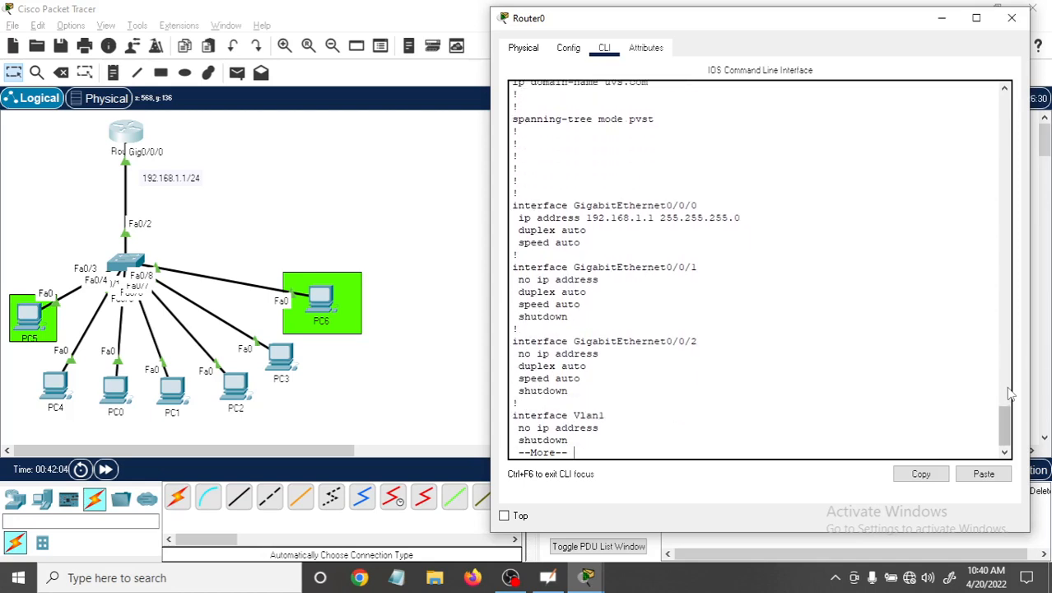
pyautogui.press('Return')
pyautogui.press('Return')
pyautogui.press('Return')
pyautogui.press('Return')
pyautogui.press('Return')
pyautogui.press('Return')
pyautogui.press('Return')
pyautogui.press('Return')
pyautogui.press('Return')
pyautogui.press('Return')
pyautogui.press('Return')
pyautogui.press('Return')
pyautogui.press('Return')
pyautogui.press('Return')
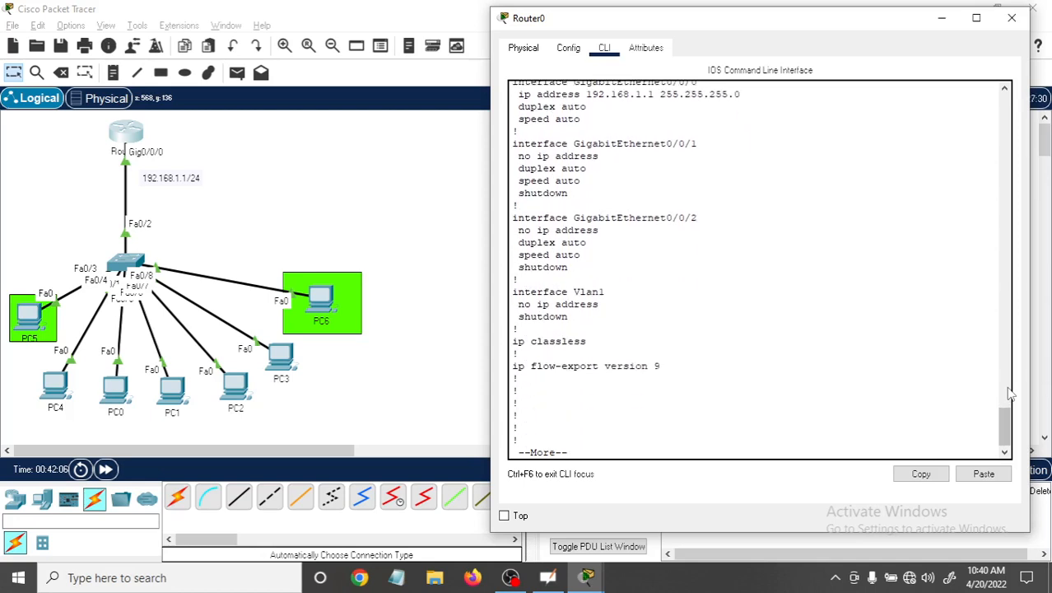
pyautogui.press('Return')
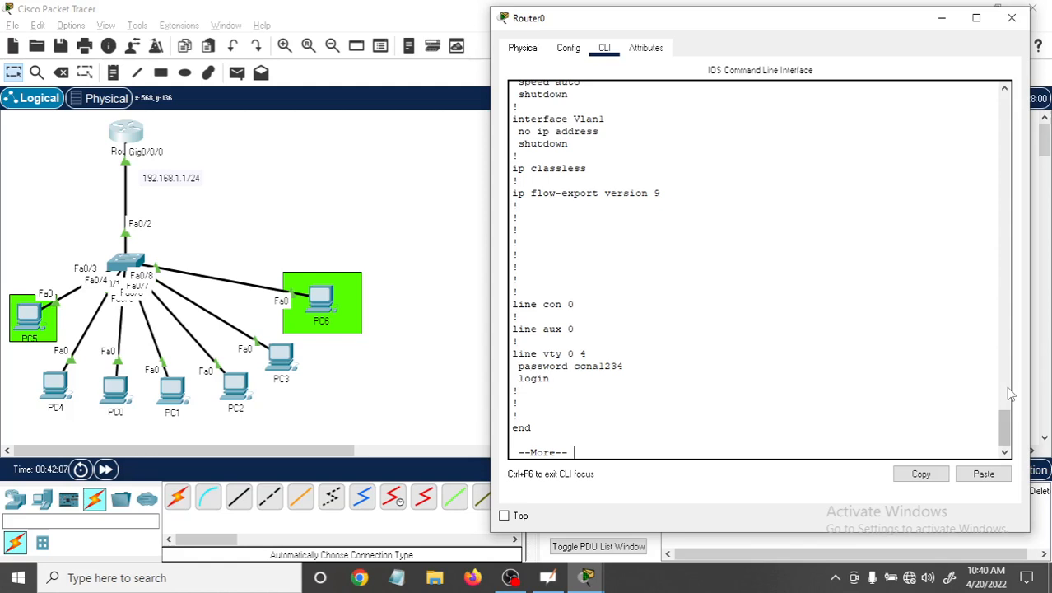
pyautogui.press('Return')
pyautogui.press('Return')
pyautogui.press('Return')
pyautogui.press('Return')
pyautogui.press('Return')
pyautogui.press('Return')
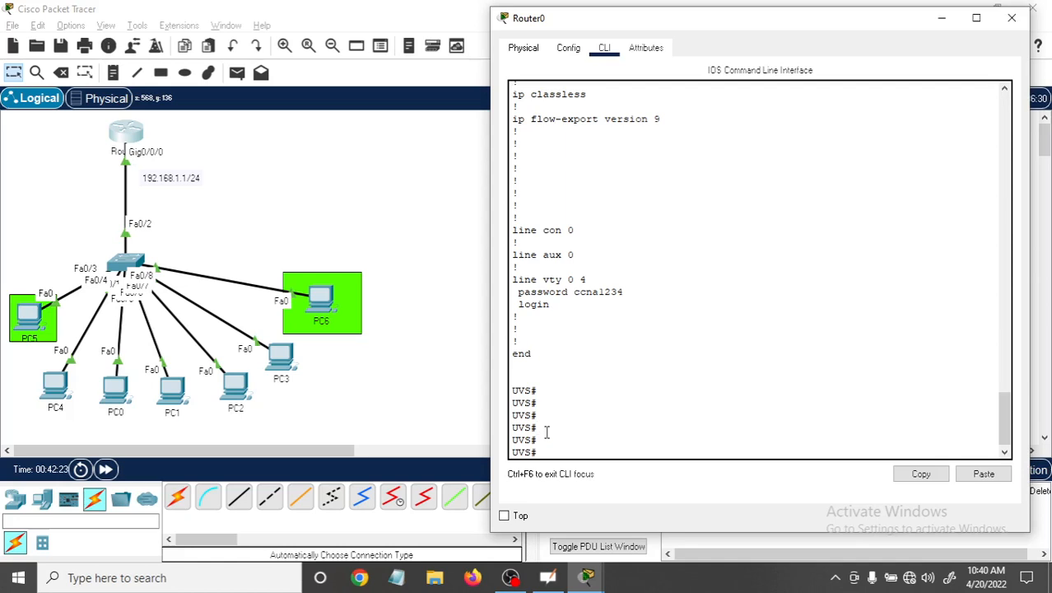
# Enter global configuration mode on Router0 with "conf t" and open the remote lines with "line vty 0 4".
pyautogui.write('conf t')
pyautogui.press('Return')
pyautogui.press('Return')
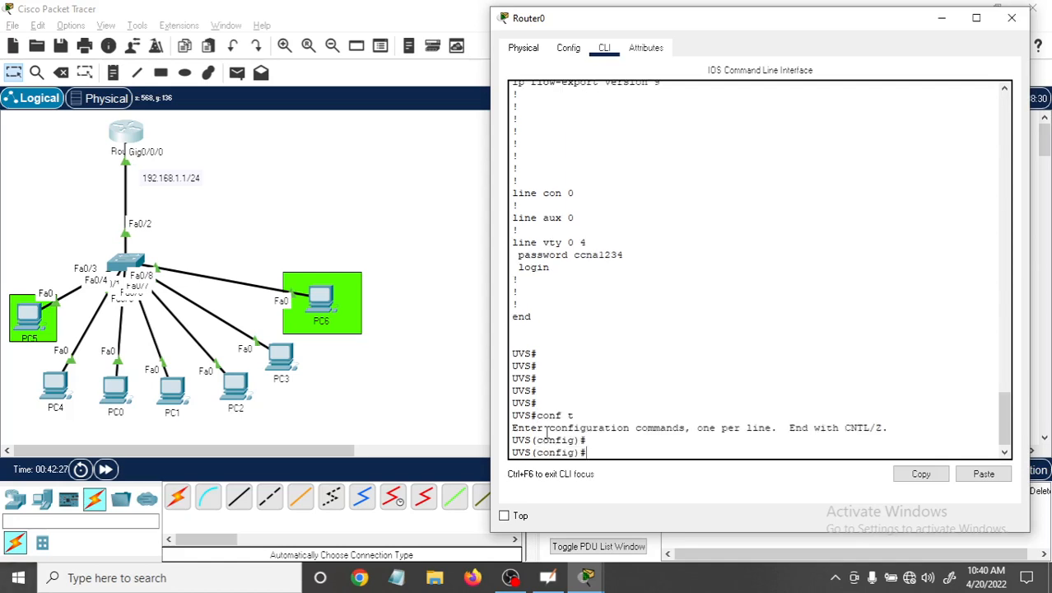
pyautogui.write('line vty 0 4')
pyautogui.press('Return')
pyautogui.press('Return')
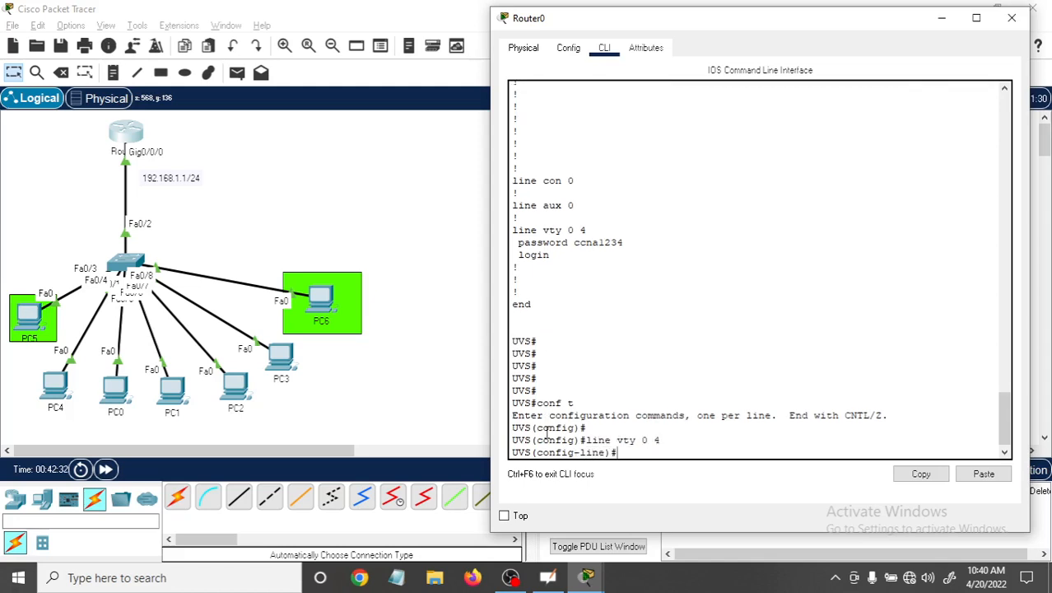
# Check the SSH session in PC6's command prompt and close the PC6 window.
pyautogui.moveTo(591, 580)
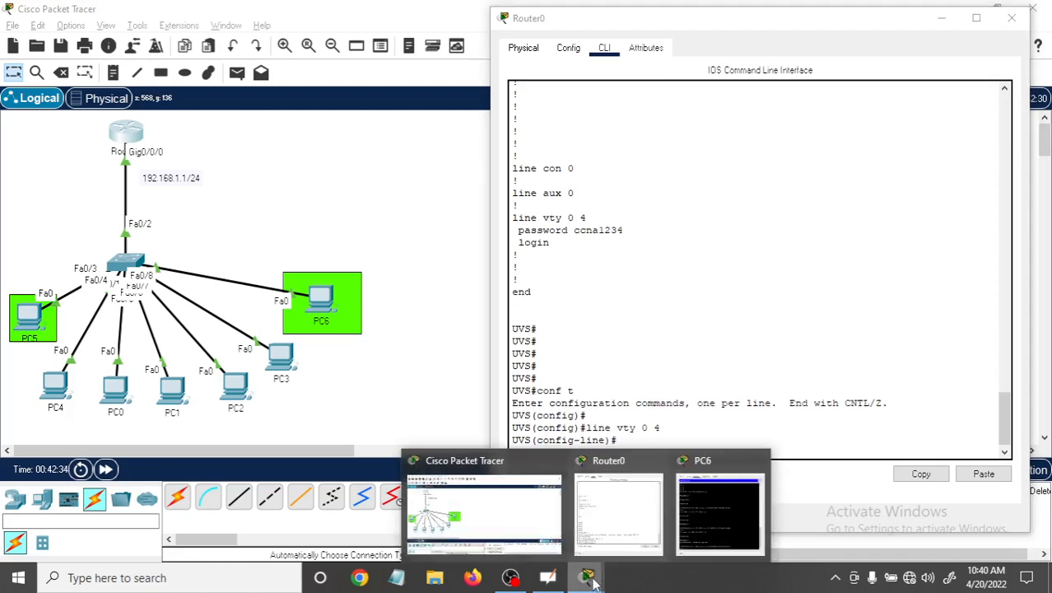
pyautogui.click(719, 505)
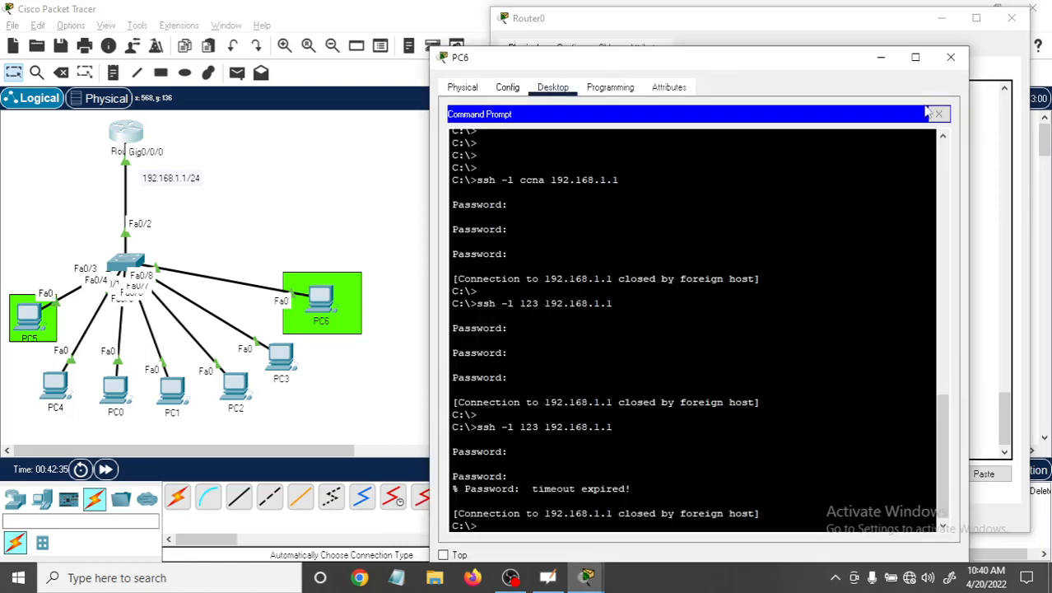
pyautogui.click(950, 57)
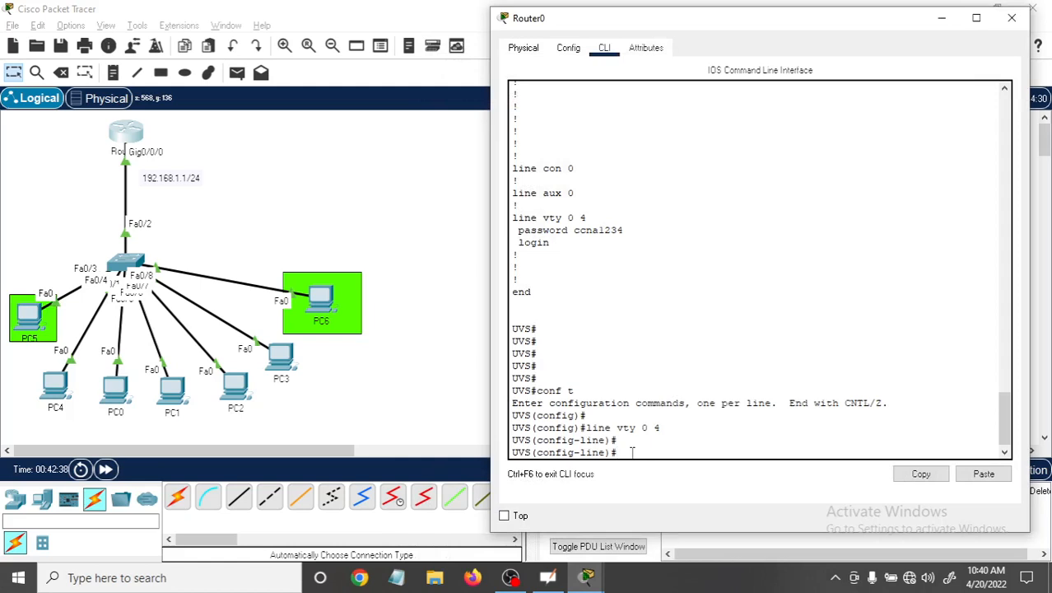
# Allow all remote access protocols on vty lines 0 to 4 with "transport input all".
pyautogui.write('tra')
pyautogui.press('Tab')
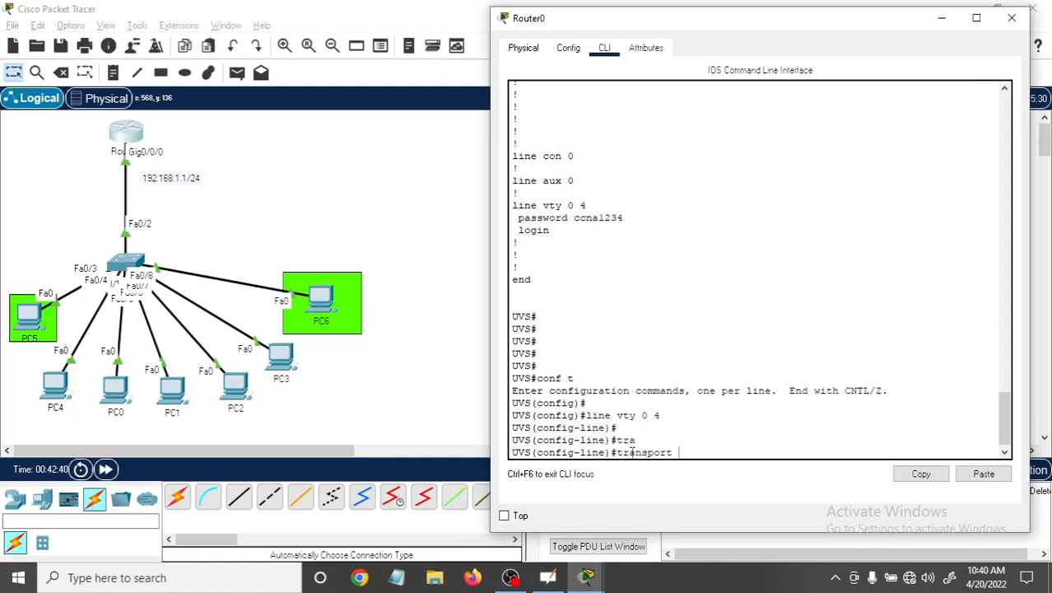
pyautogui.write('in')
pyautogui.press('Tab')
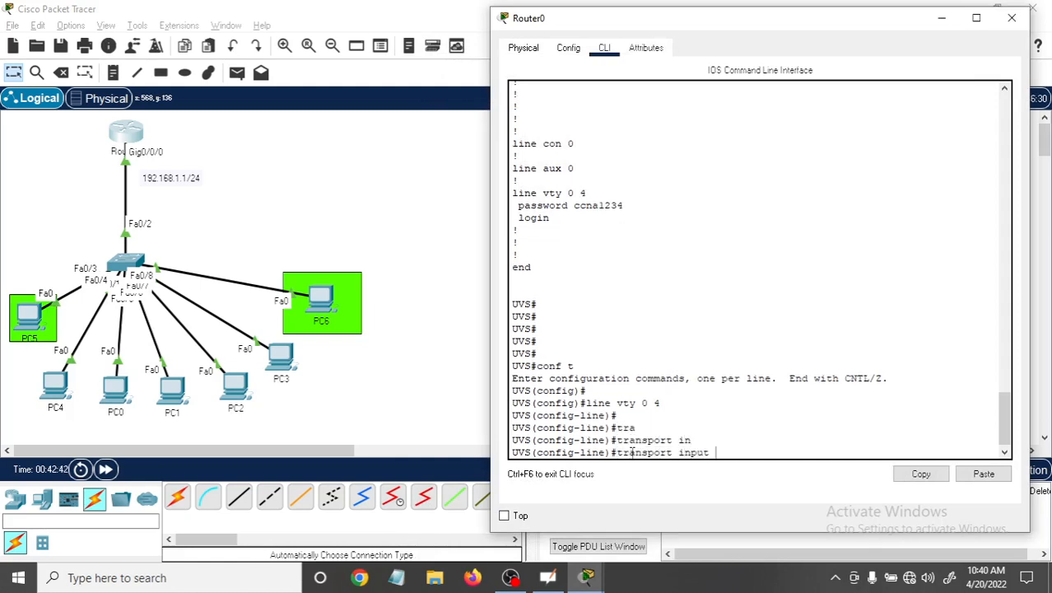
pyautogui.write('all')
pyautogui.press('Return')
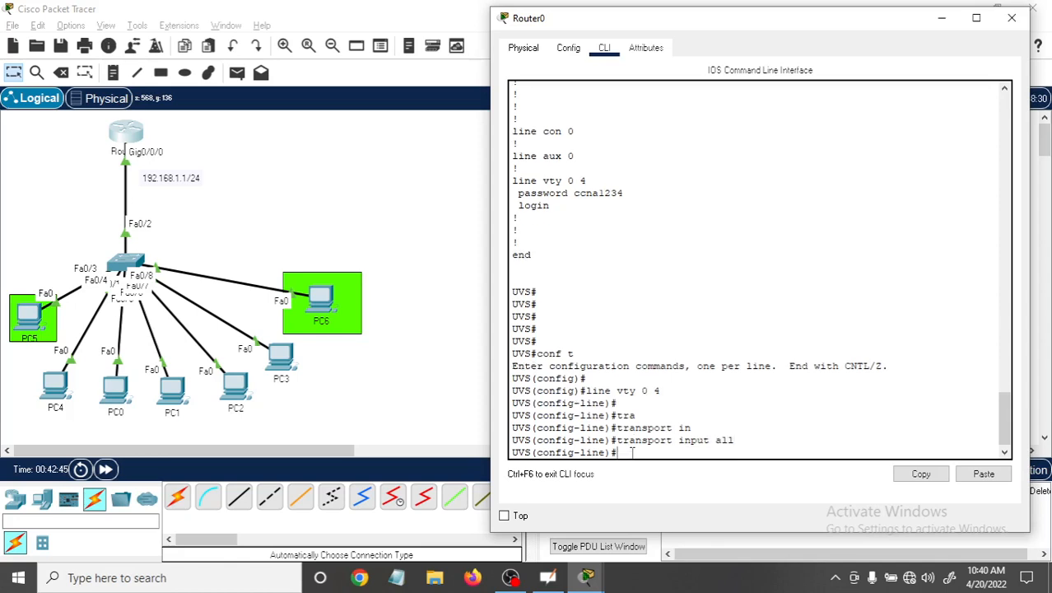
# Set the vty lines to authenticate against local users with "login local" and exit to global configuration mode.
pyautogui.write('logi')
pyautogui.press('Tab')
pyautogui.write('loc')
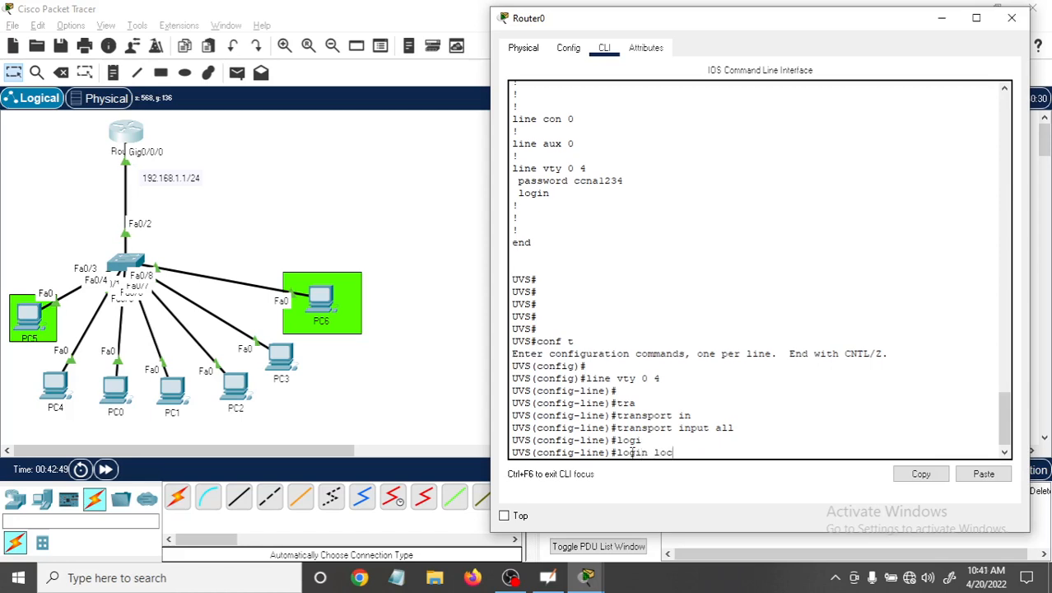
pyautogui.press('Tab')
pyautogui.press('Return')
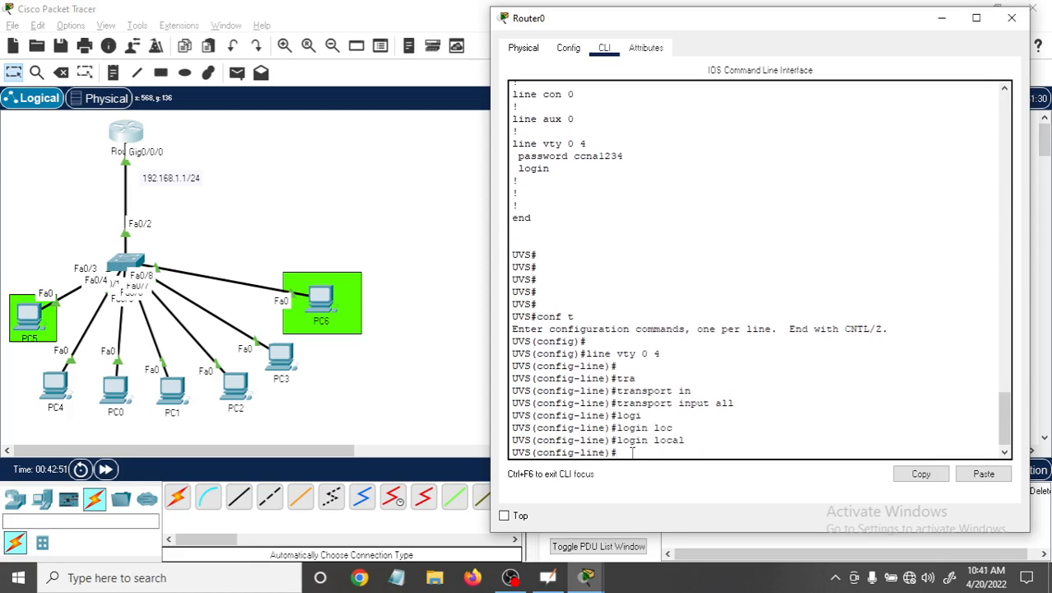
pyautogui.press('Return')
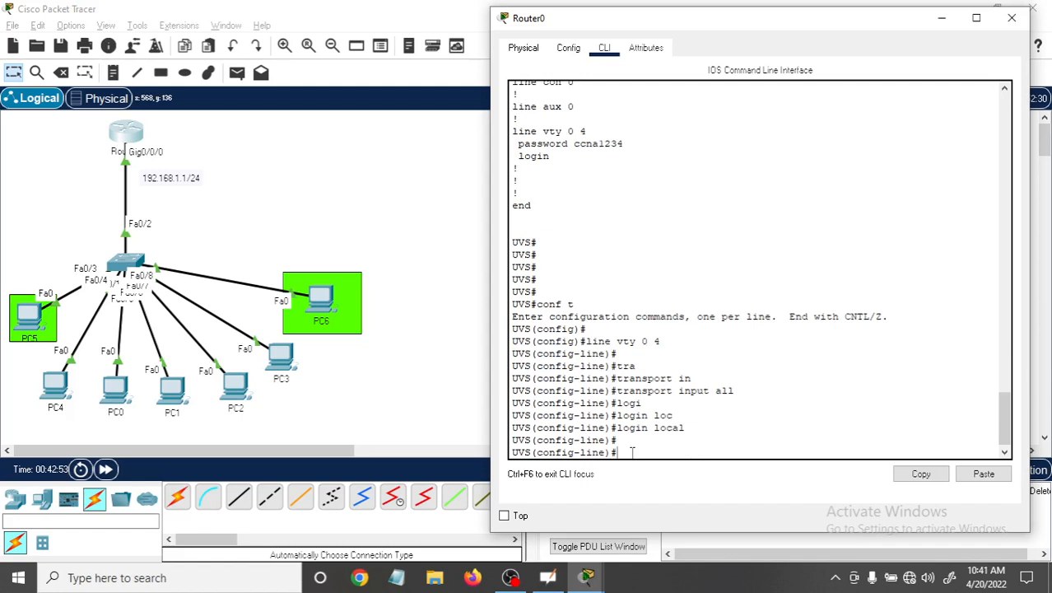
pyautogui.write('EXIT')
pyautogui.press('Return')
pyautogui.press('Return')
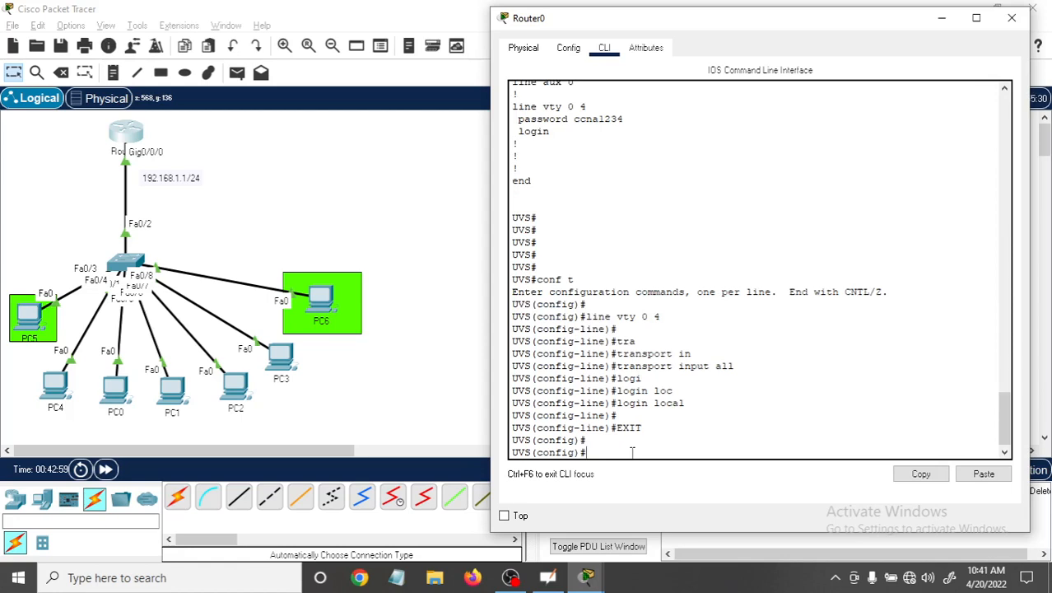
# Issue the command "crypto key generate rsa" in Router0's global configuration mode.
pyautogui.write('CRY')
pyautogui.press('BackSpace')
pyautogui.press('BackSpace')
pyautogui.press('BackSpace')
pyautogui.write('cry')
pyautogui.press('Tab')
pyautogui.write('k')
pyautogui.press('Tab')
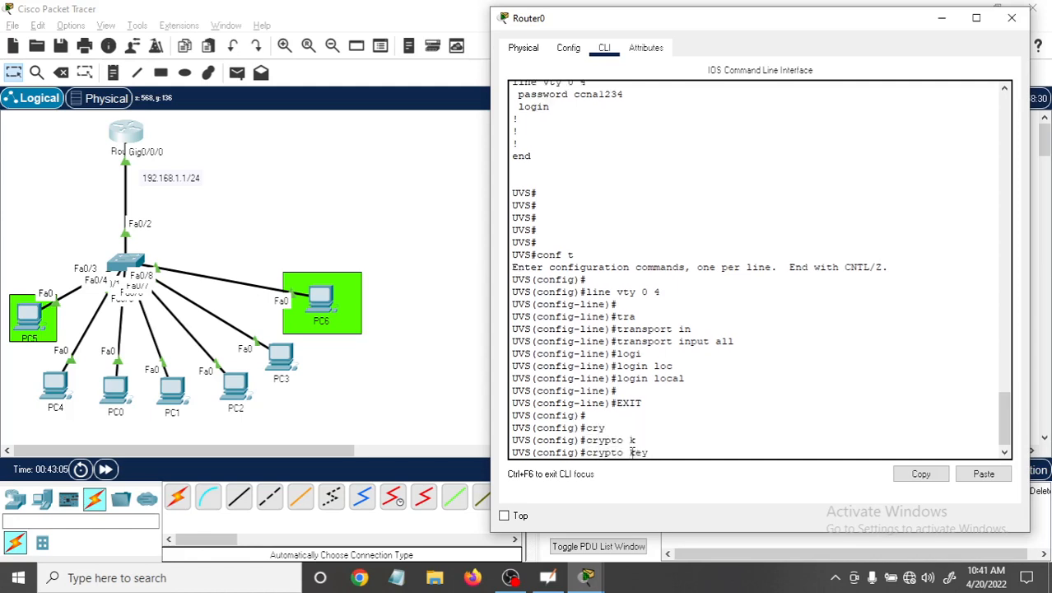
pyautogui.write('g')
pyautogui.press('Tab')
pyautogui.write('r')
pyautogui.press('Tab')
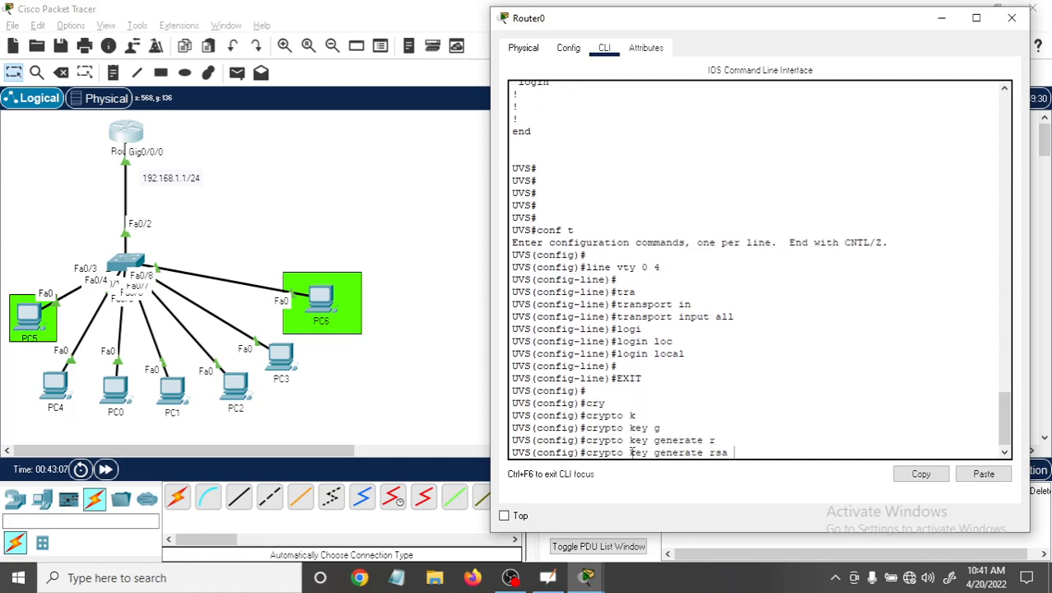
pyautogui.press('Return')
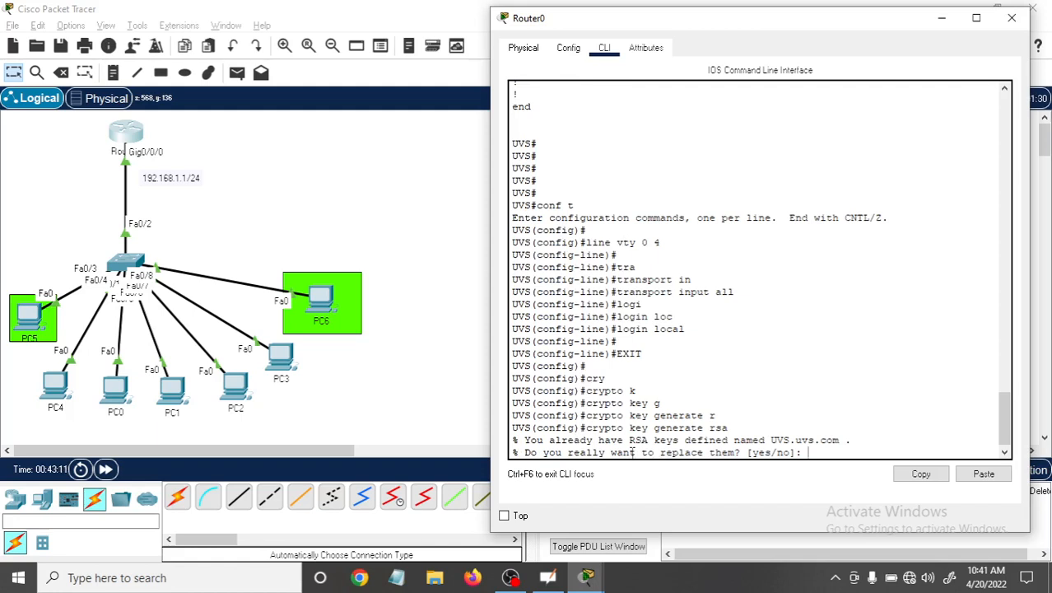
# Agree to replace the existing RSA keys, accept the default 512-bit modulus, and highlight the domain part of the key name.
pyautogui.write('y')
pyautogui.press('Return')
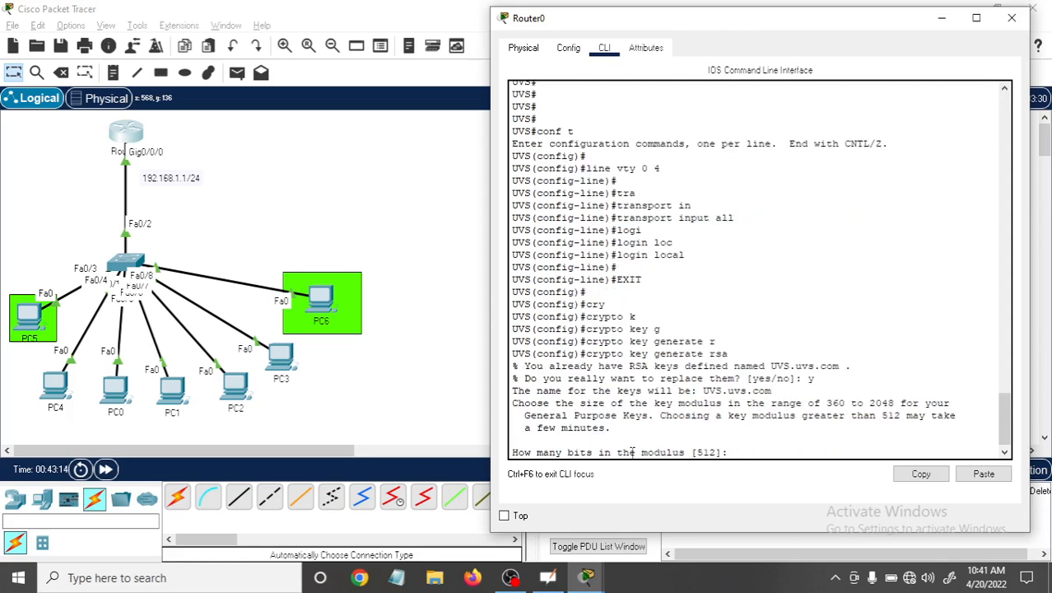
pyautogui.press('Return')
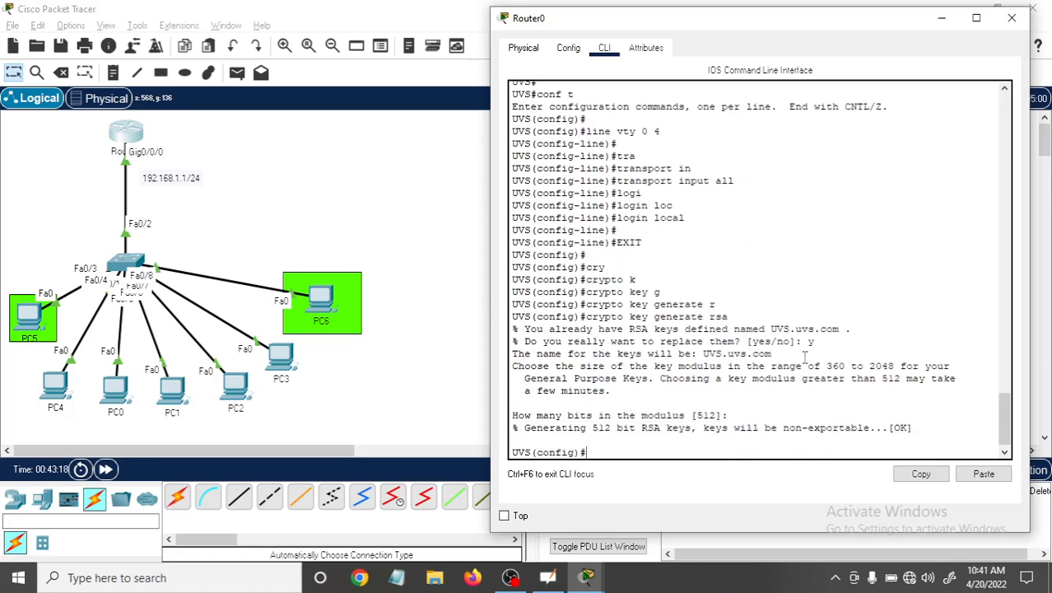
pyautogui.moveTo(794, 329); pyautogui.dragTo(856, 331)
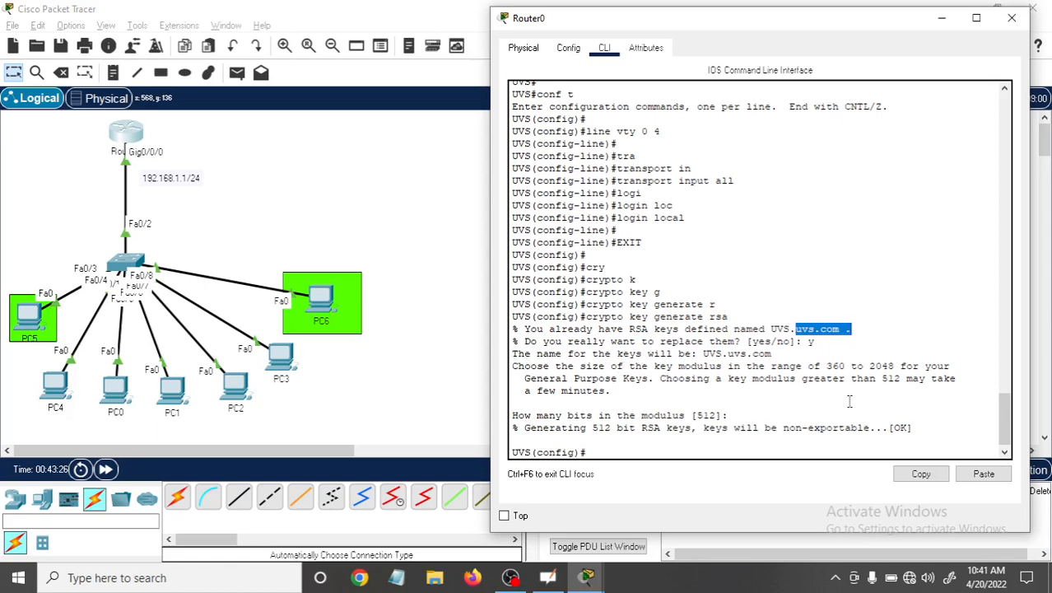
pyautogui.click(651, 452)
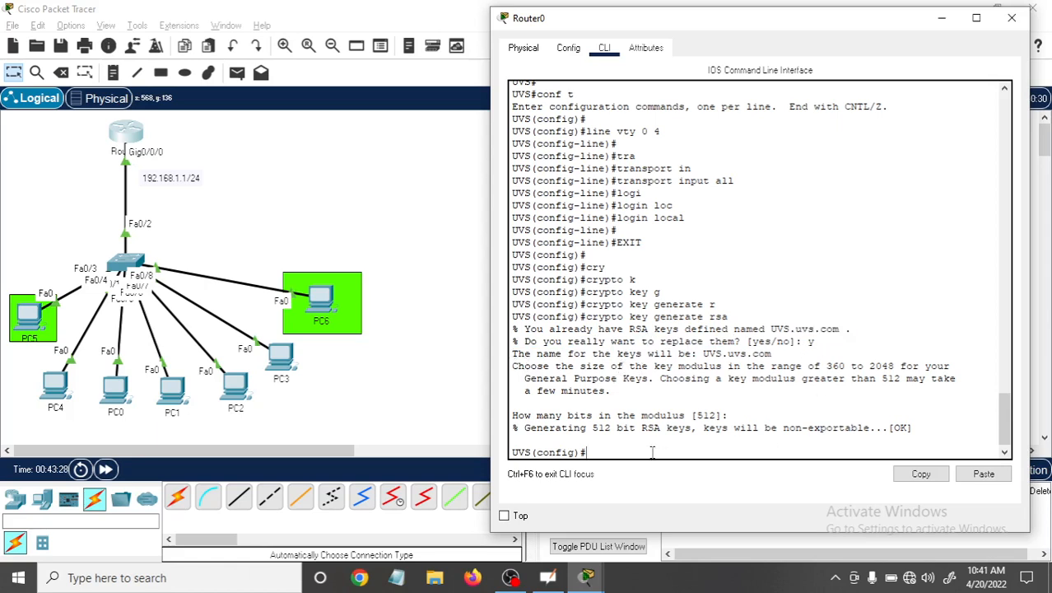
# Define a local user "ccna" on Router0 with the username command and enter the account's password.
pyautogui.write('usw')
pyautogui.press('BackSpace')
pyautogui.write('ername ')
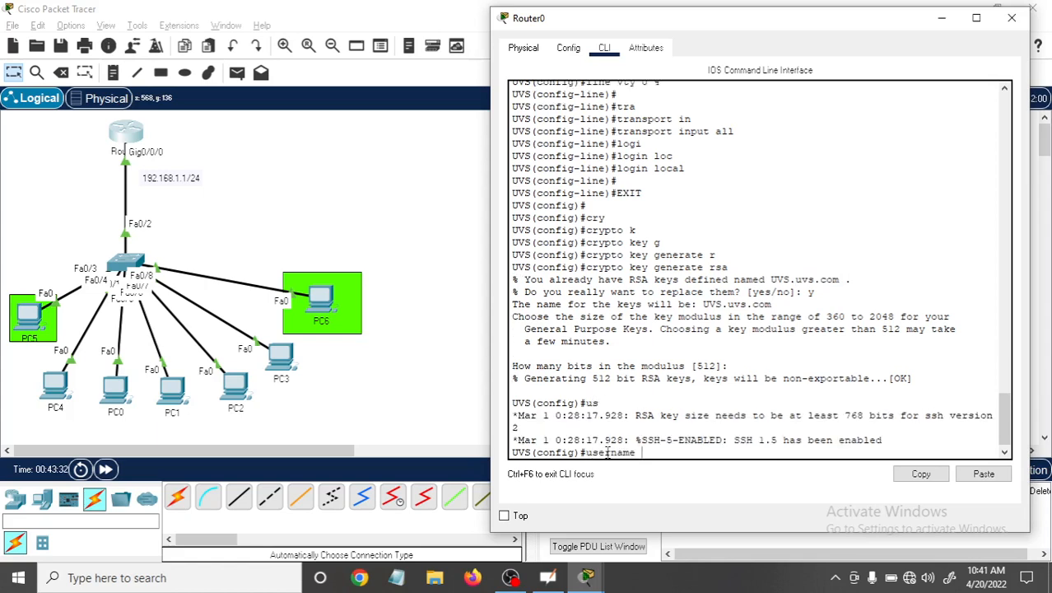
pyautogui.write('ccna')
pyautogui.press('Return')
pyautogui.press('Up')
pyautogui.write('p')
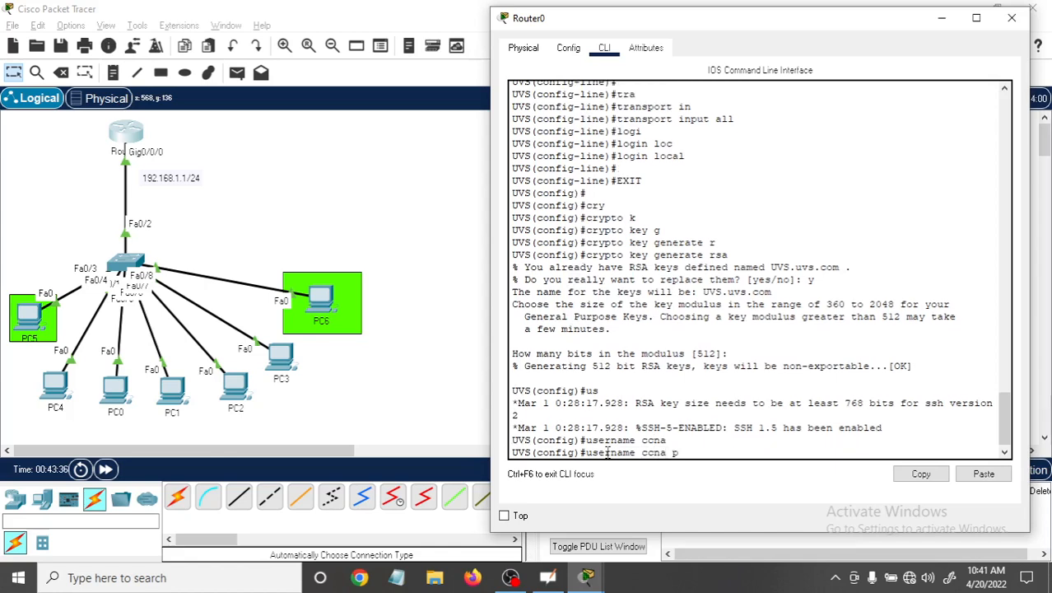
pyautogui.write('ass')
pyautogui.press('Tab')
pyautogui.write('cc')
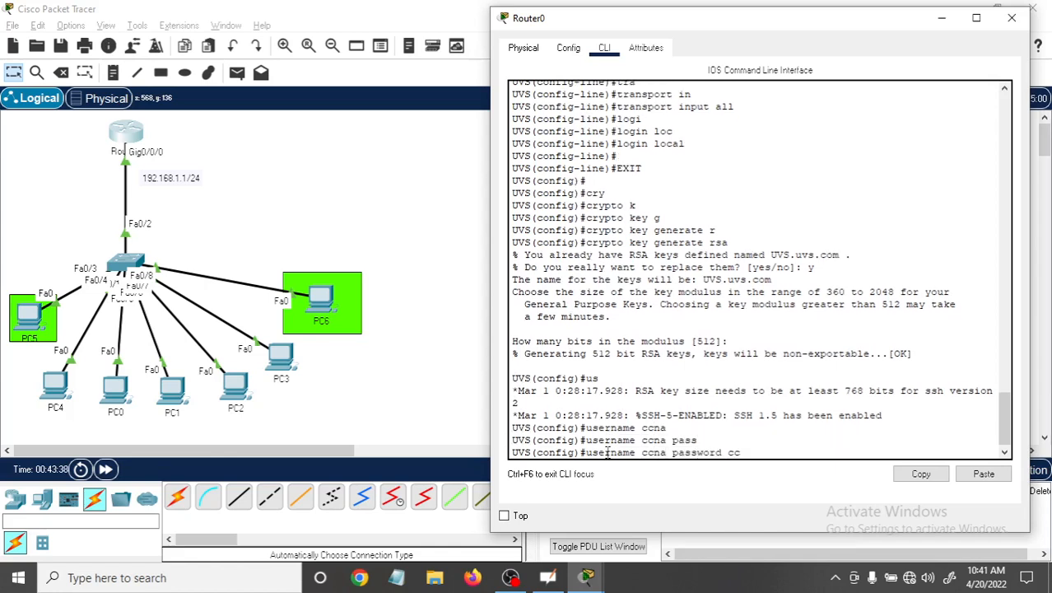
pyautogui.write('np')
pyautogui.press('Return')
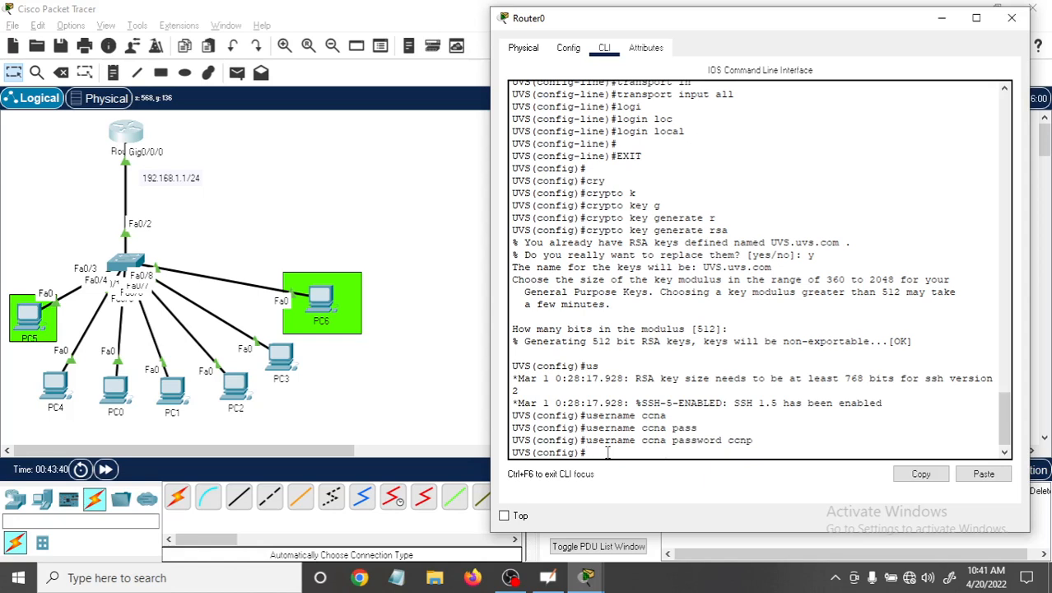
# Define a second local user named "123" on Router0 and enter that account's password.
pyautogui.write('user')
pyautogui.press('Tab')
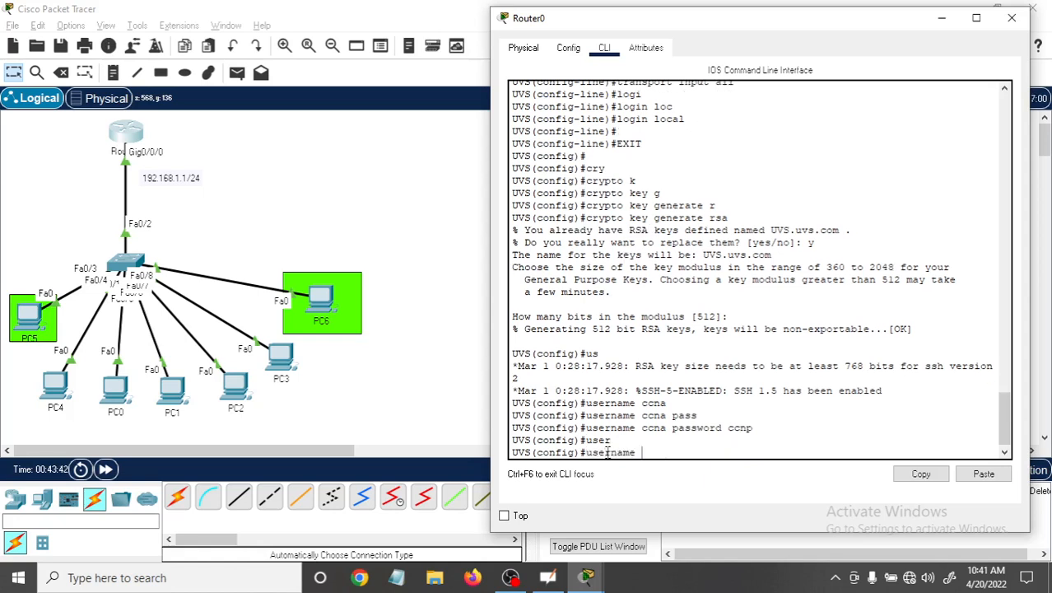
pyautogui.write('123')
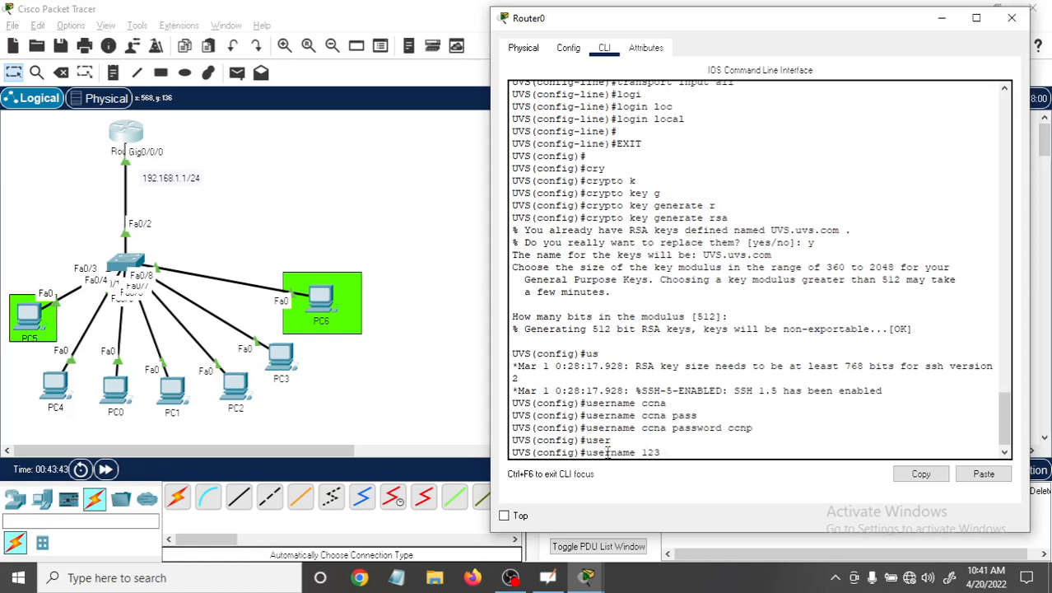
pyautogui.write(' pass')
pyautogui.press('Tab')
pyautogui.write('123')
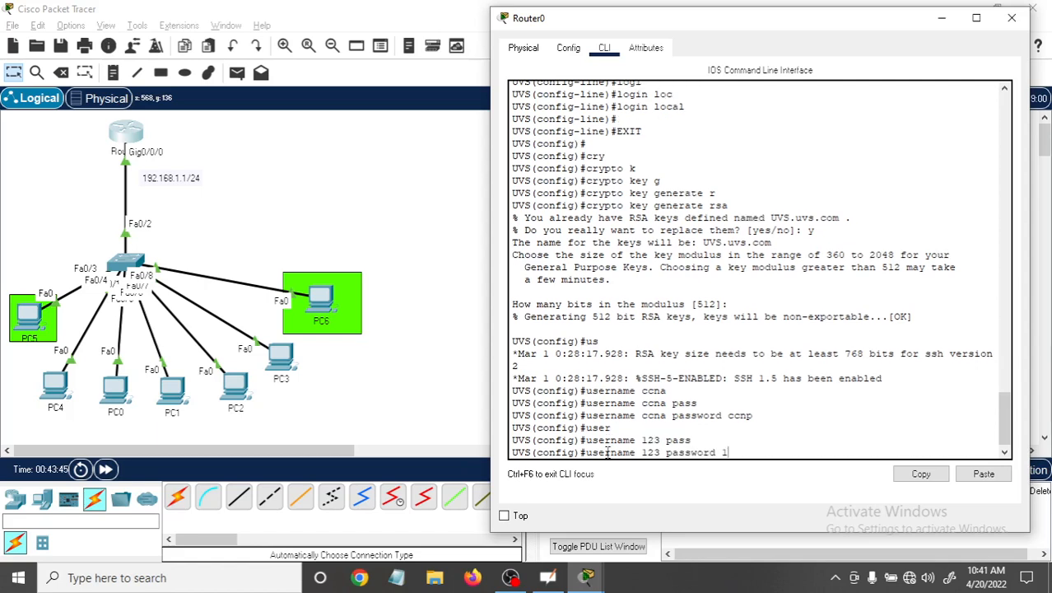
pyautogui.press('Return')
# Return Router0 to privileged EXEC mode and save the running configuration with "wr".
pyautogui.press('Return')
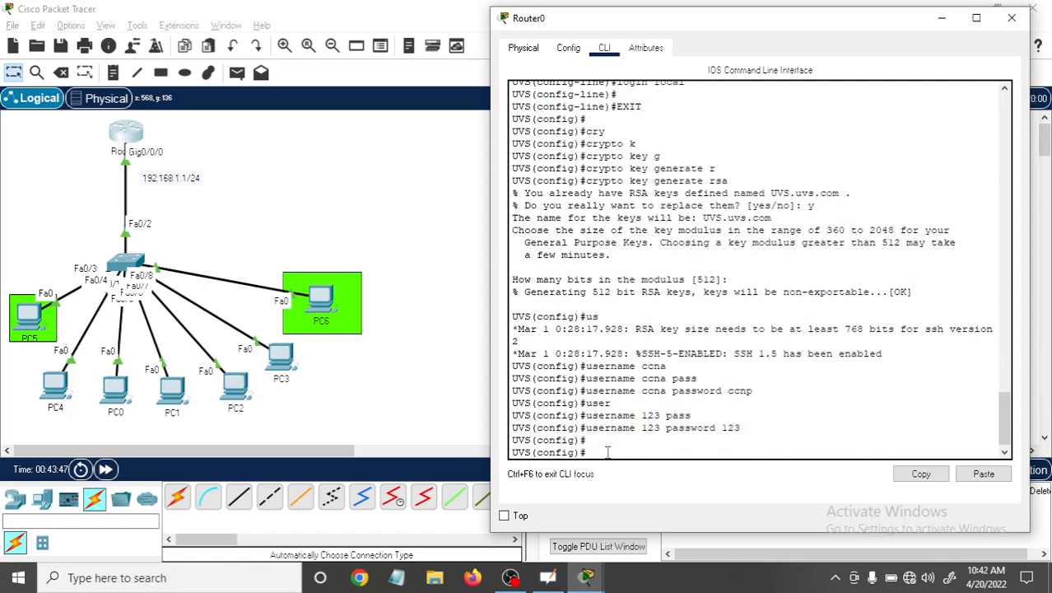
pyautogui.hotkey('ctrl', 'z')
pyautogui.press('Return')
pyautogui.press('Return')
pyautogui.press('Return')
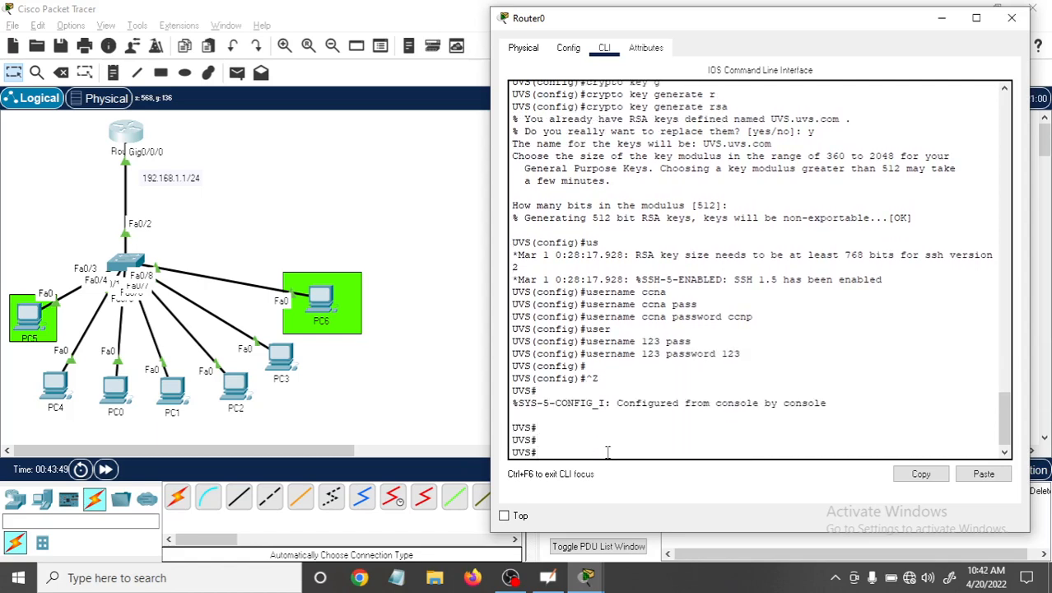
pyautogui.write('wr')
pyautogui.press('Return')
pyautogui.press('Return')
pyautogui.press('Return')
pyautogui.press('Return')
pyautogui.press('Return')
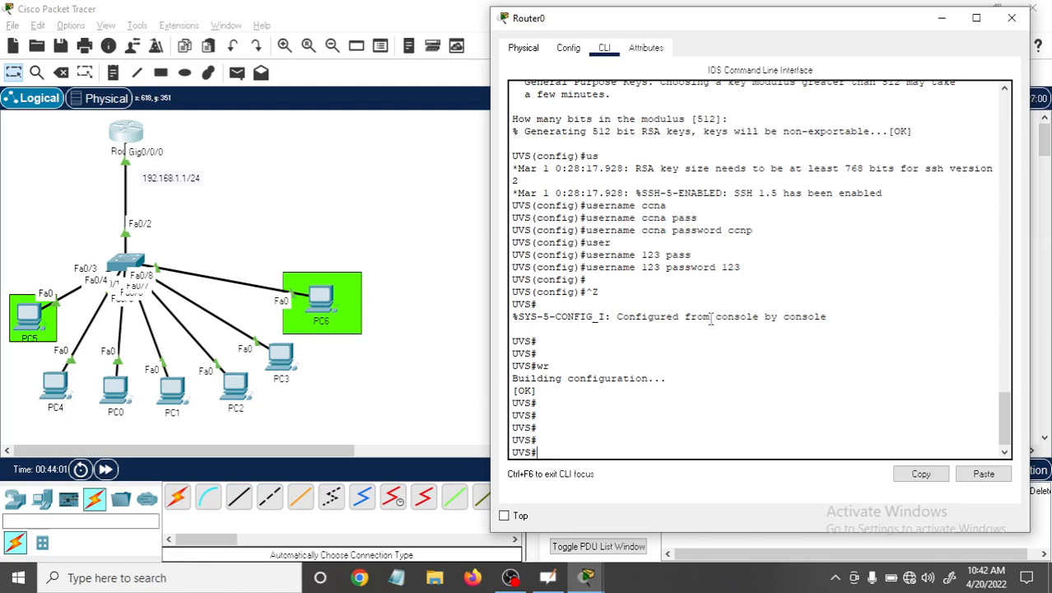
# Review Router0's entered commands, highlighting "login local" under the vty lines, and check the username entries.
pyautogui.moveTo(1009, 440); pyautogui.dragTo(1014, 398)
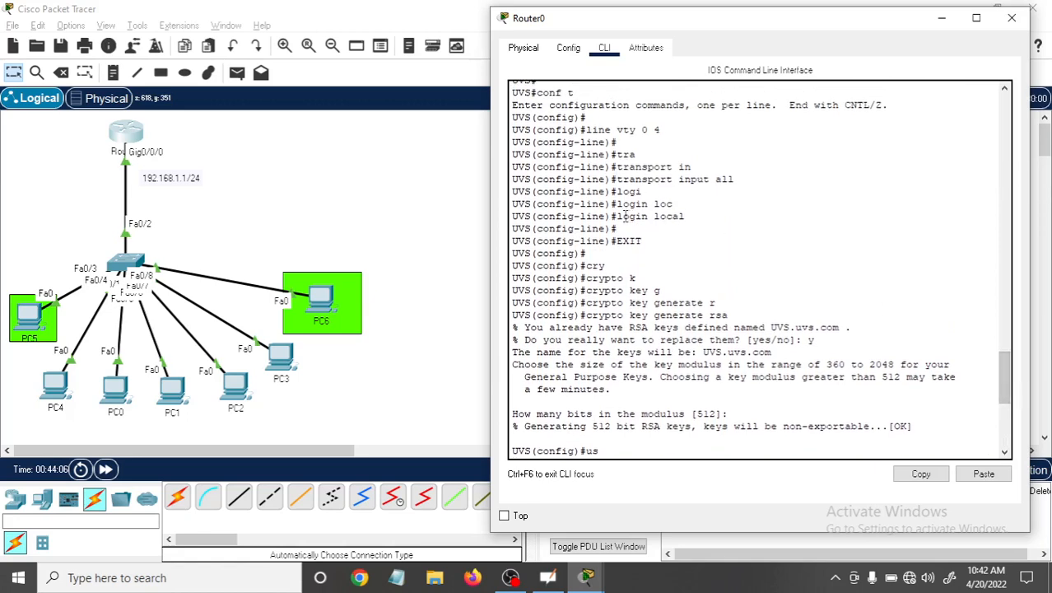
pyautogui.moveTo(619, 216); pyautogui.dragTo(693, 217)
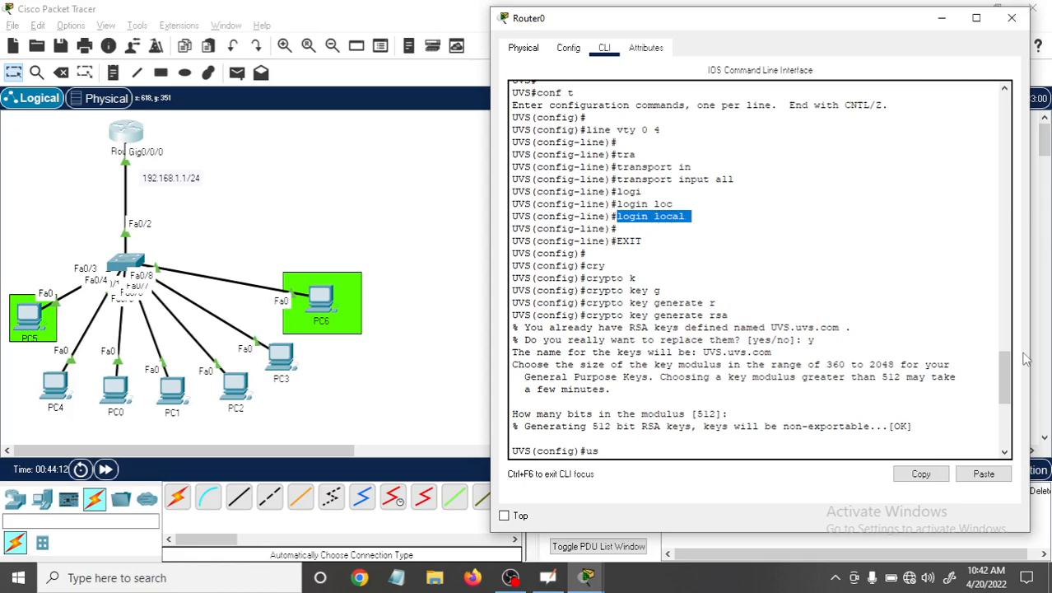
pyautogui.moveTo(1005, 364); pyautogui.dragTo(968, 387)
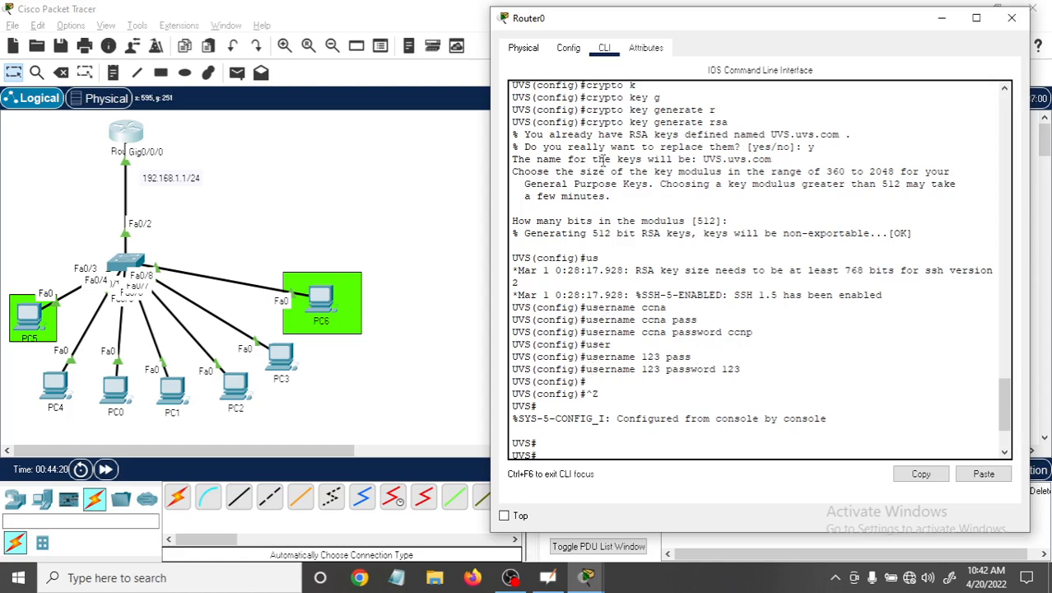
# Open the Command Prompt on PC6.
pyautogui.click(318, 306)
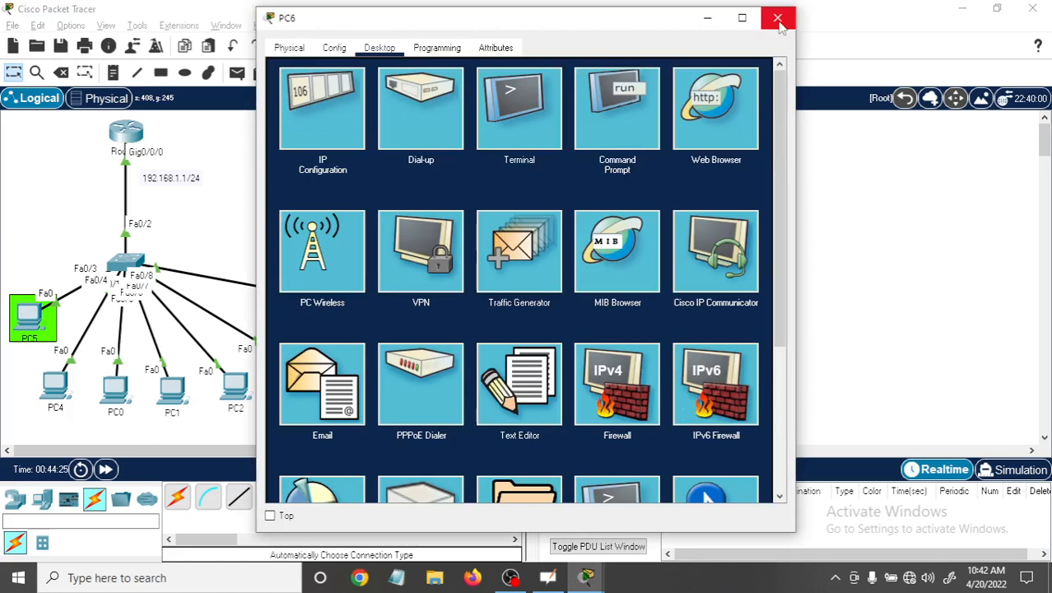
pyautogui.click(617, 111)
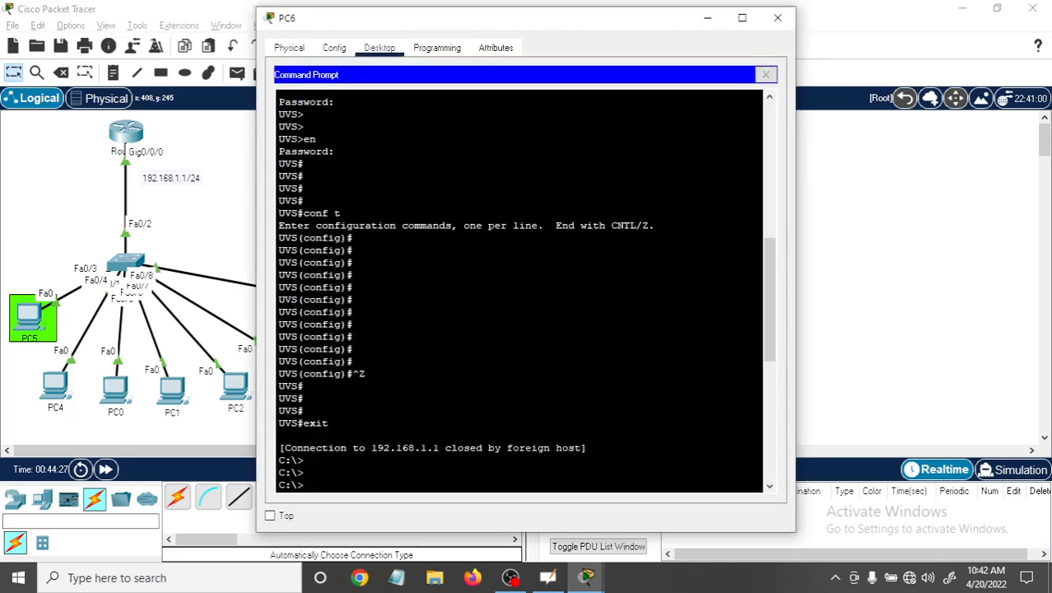
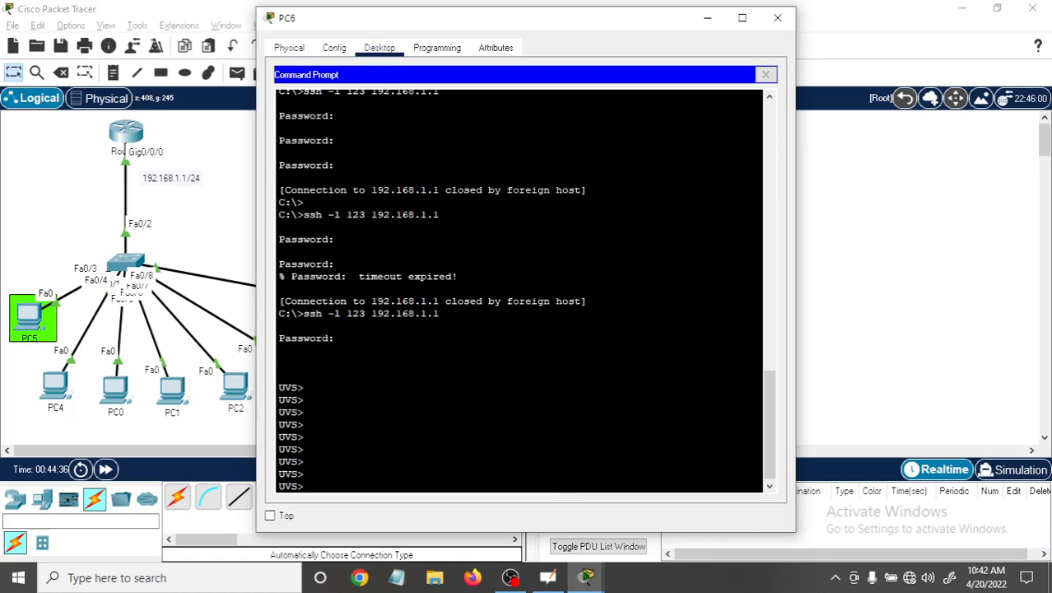
# Close the current SSH session on PC6 with "exit" and recall the command "ssh -l 123 192.168.1.1".
pyautogui.write('exit')
pyautogui.press('Return')
pyautogui.press('Return')
pyautogui.press('Return')
pyautogui.press('Up')
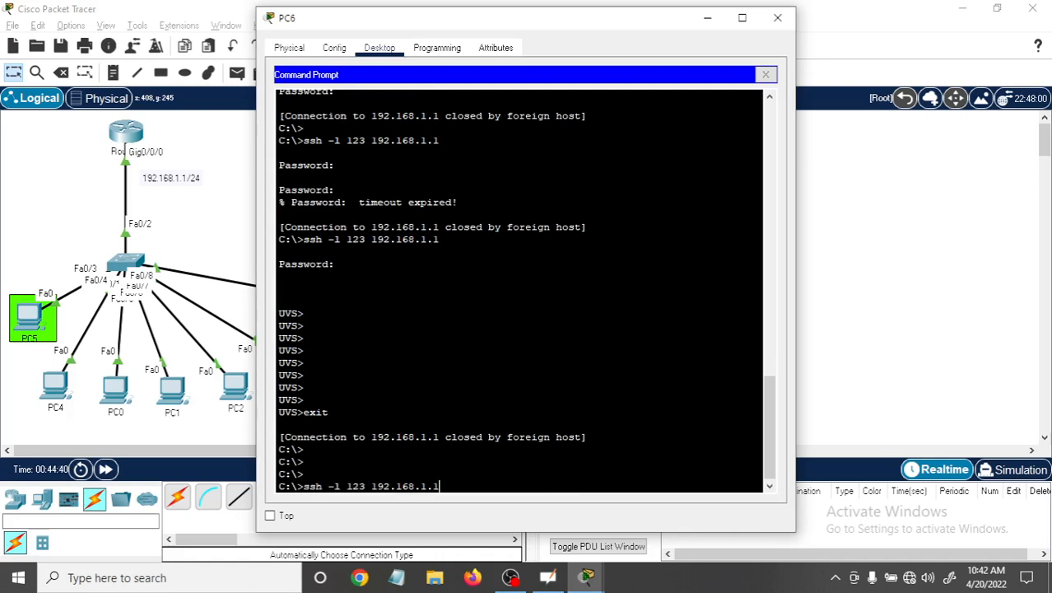
# Arrange the PC6 and Router0 windows side by side and keep both on top of other windows.
pyautogui.moveTo(564, 29); pyautogui.dragTo(712, 23)
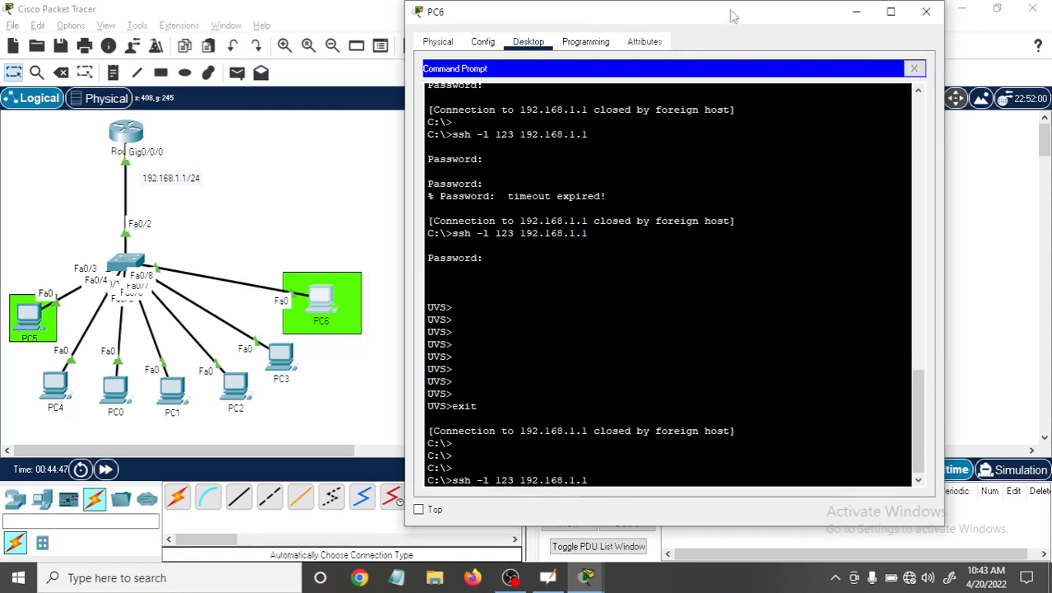
pyautogui.moveTo(730, 12); pyautogui.dragTo(486, 173)
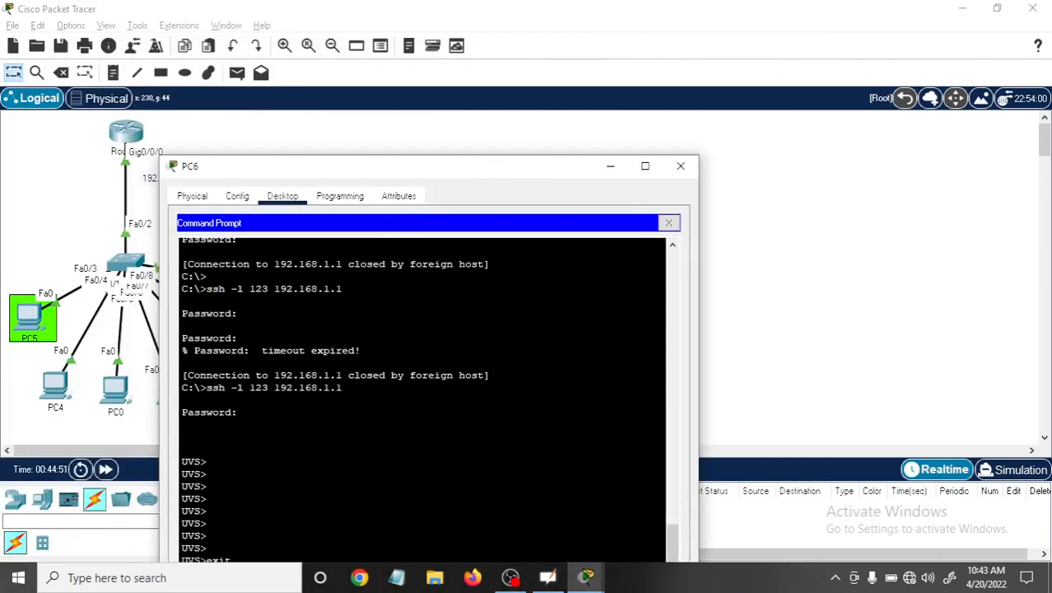
pyautogui.moveTo(591, 580)
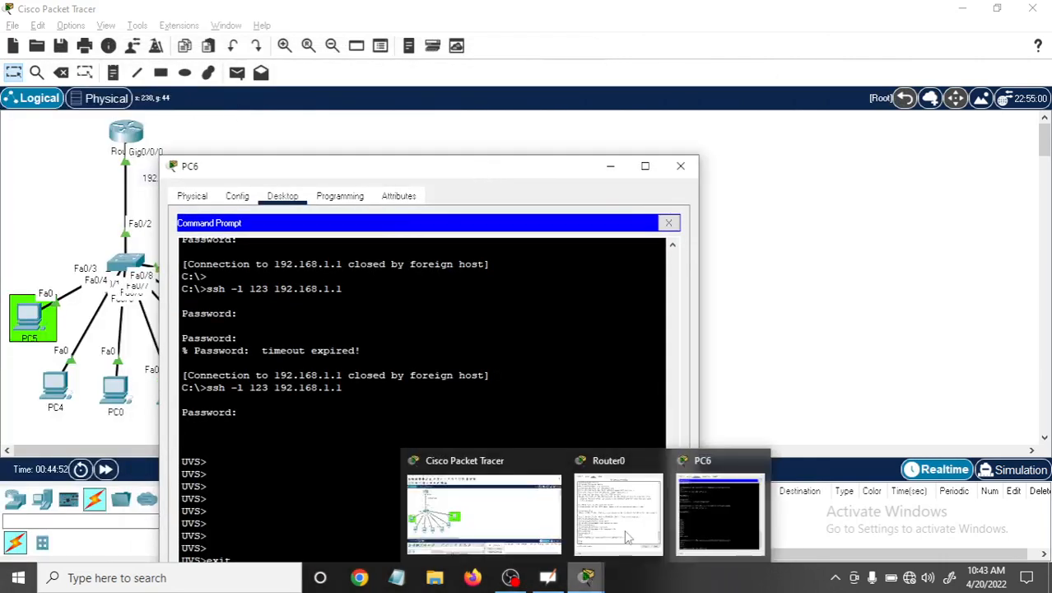
pyautogui.click(625, 535)
pyautogui.moveTo(426, 175); pyautogui.dragTo(271, 43)
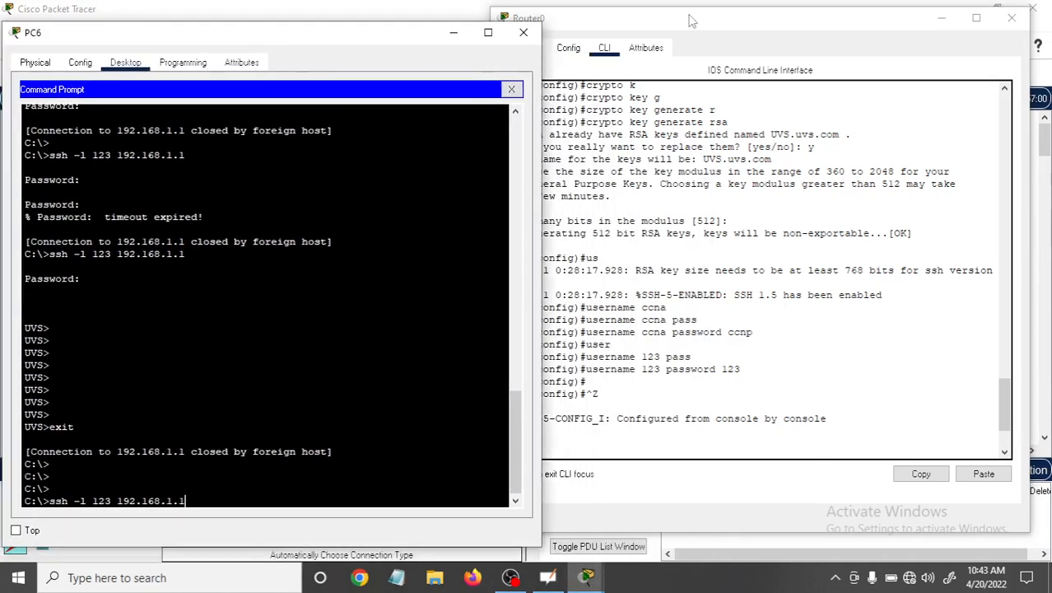
pyautogui.moveTo(706, 22); pyautogui.dragTo(762, 20)
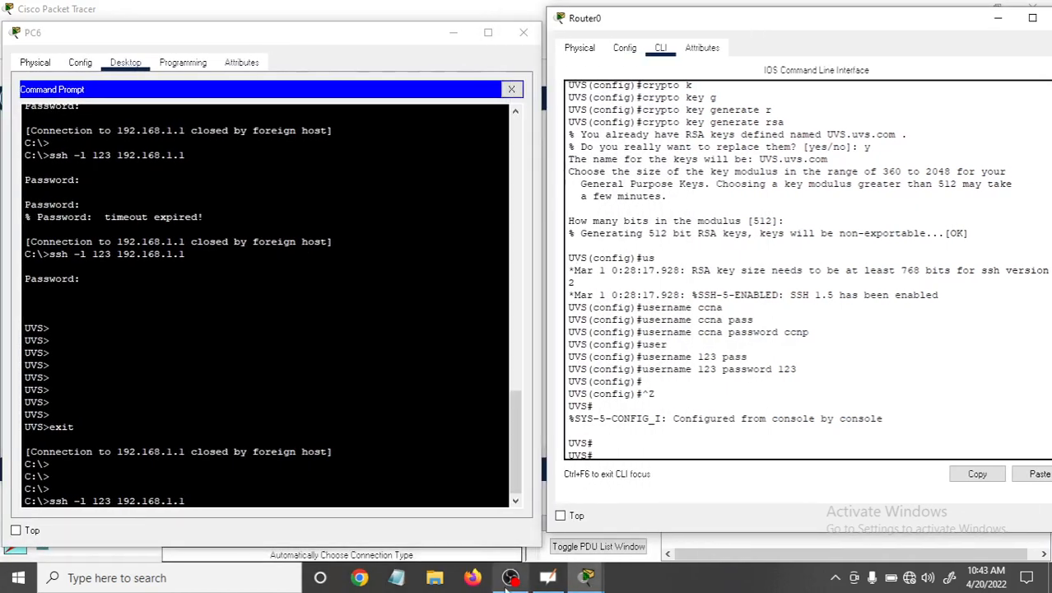
pyautogui.click(564, 522)
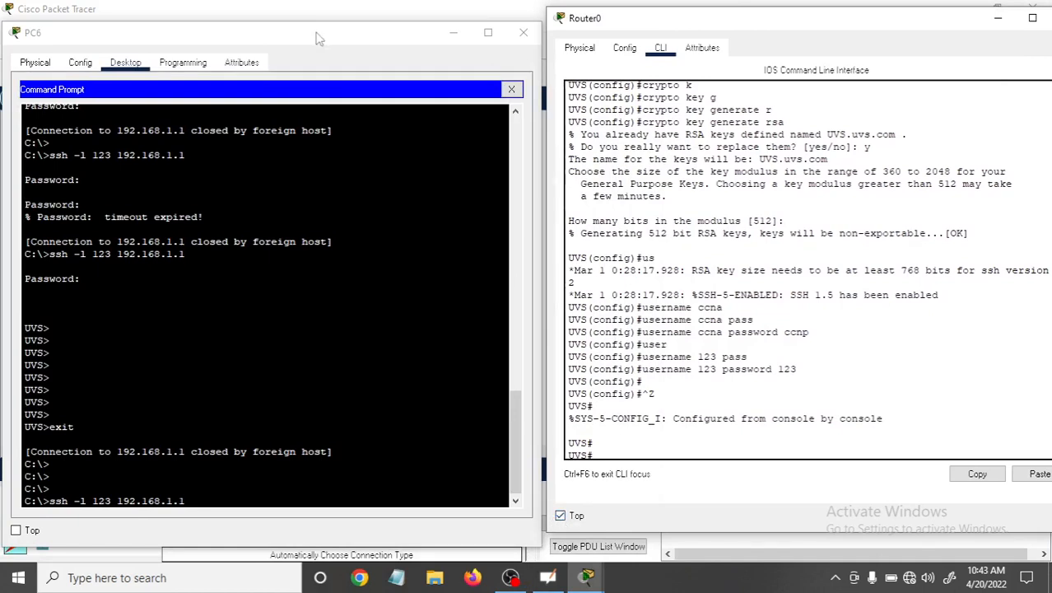
pyautogui.moveTo(315, 33); pyautogui.dragTo(321, 24)
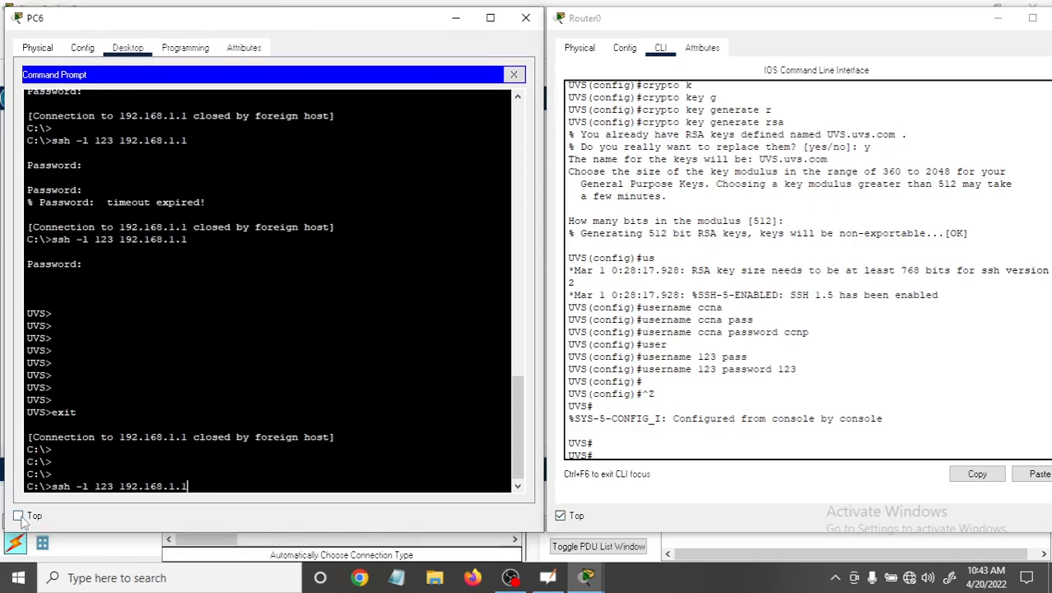
pyautogui.click(18, 516)
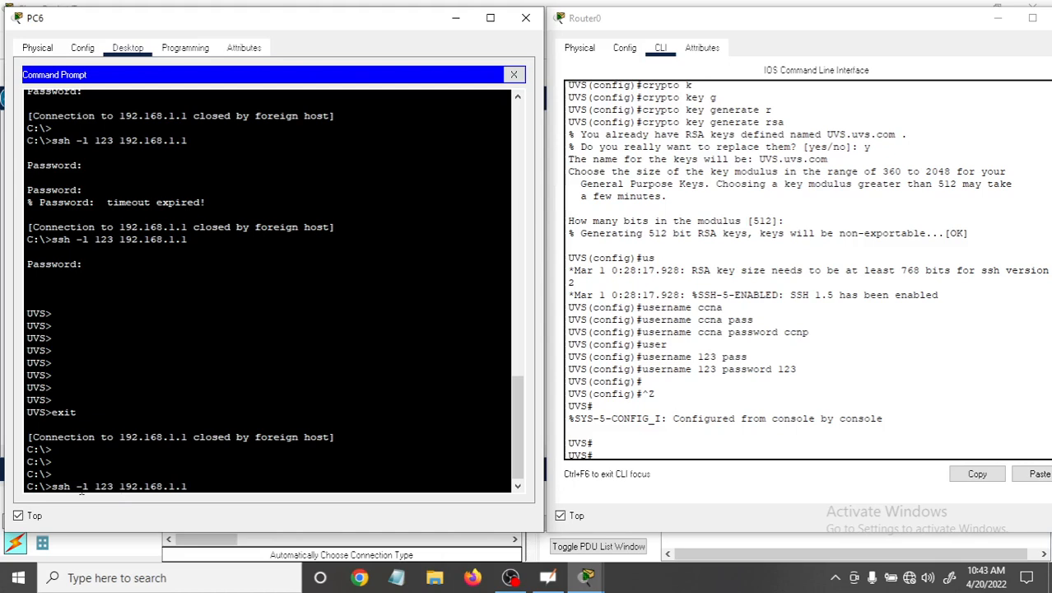
# Check the "123" user entry on Router0, run "ssh -l 123 192.168.1.1" from PC6 and enter that account's password.
pyautogui.doubleClick(103, 487)
pyautogui.moveTo(642, 369); pyautogui.dragTo(716, 370)
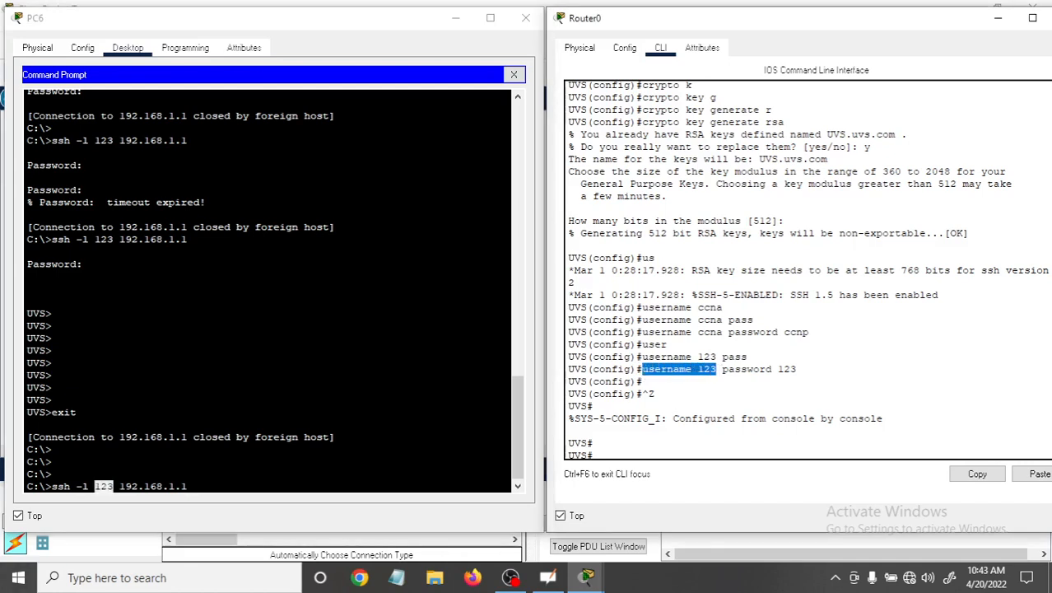
pyautogui.click(189, 485)
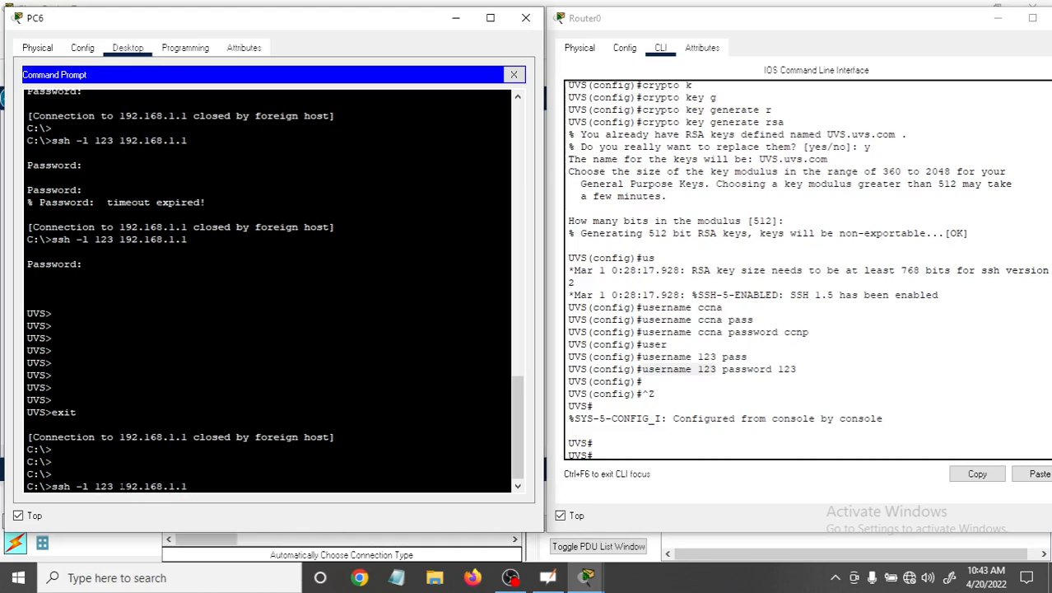
pyautogui.doubleClick(785, 369)
pyautogui.click(189, 486)
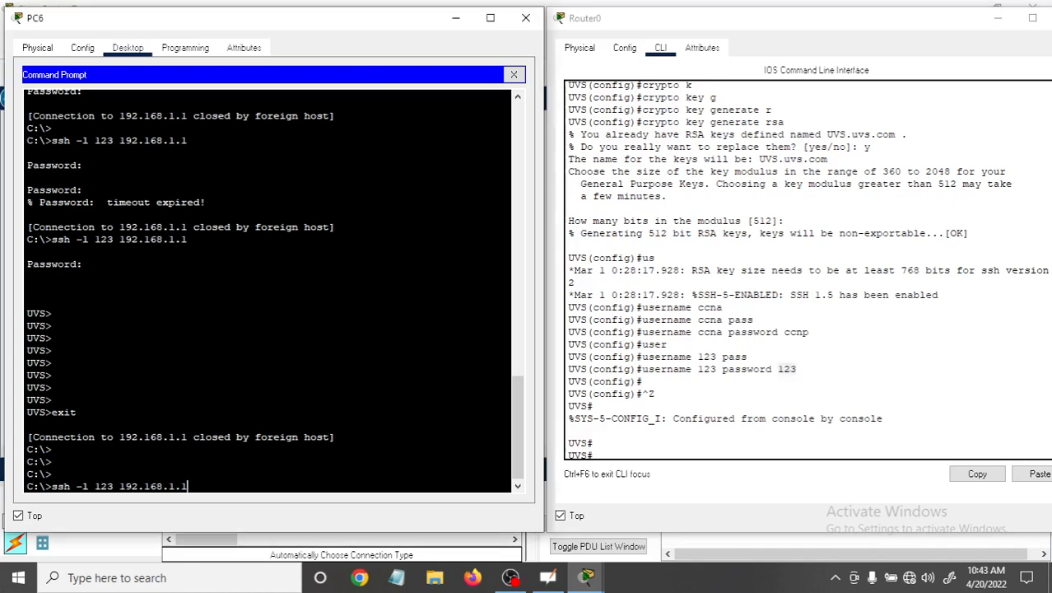
pyautogui.press('Return')
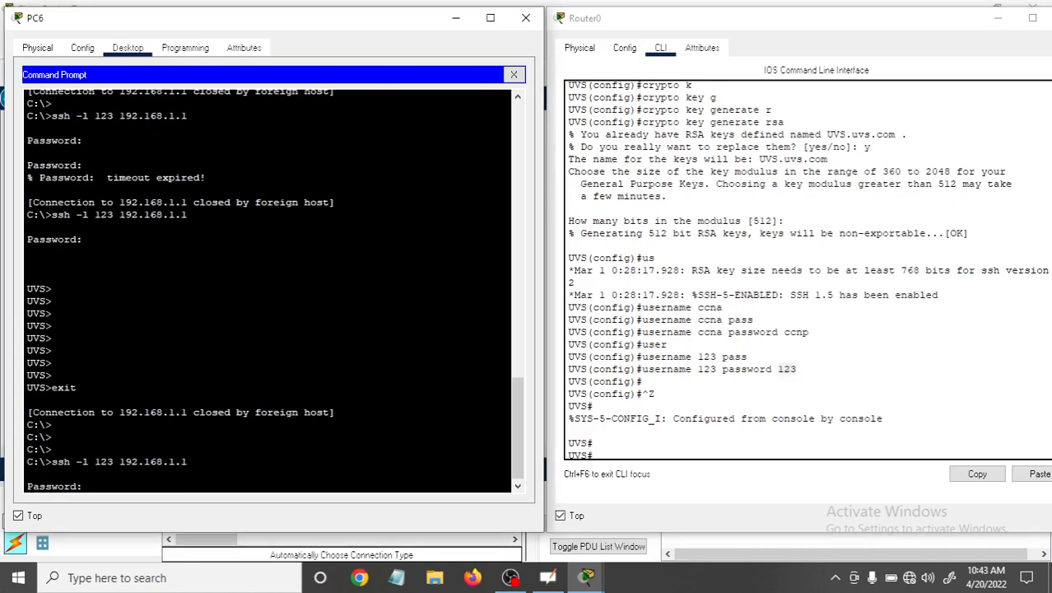
pyautogui.press('Return')
# Enter privileged EXEC mode in PC6's SSH session with "en" and the enable password.
pyautogui.press('Return')
pyautogui.press('Return')
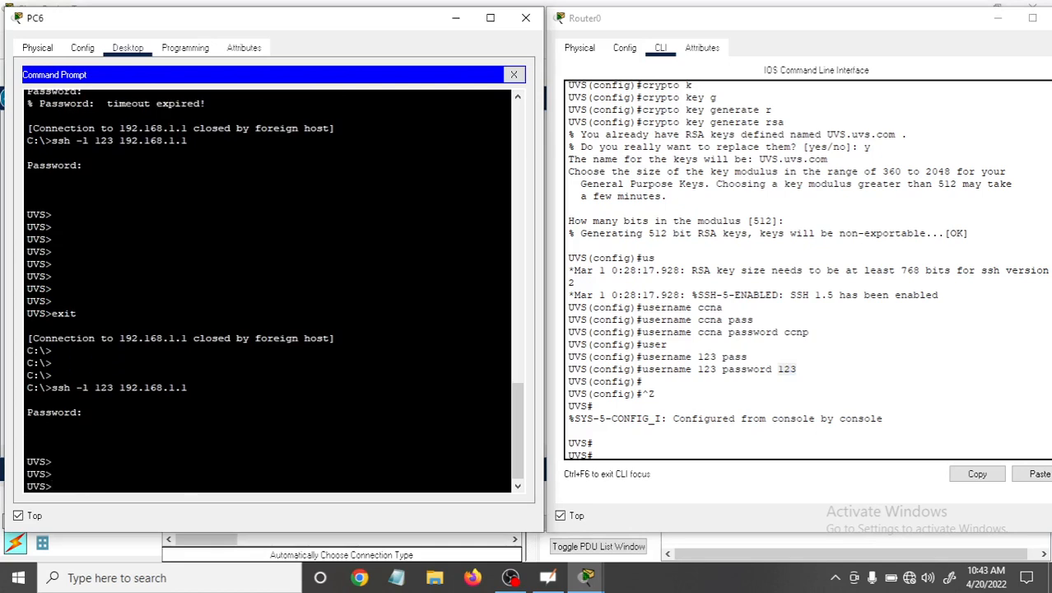
pyautogui.write('en')
pyautogui.press('Return')
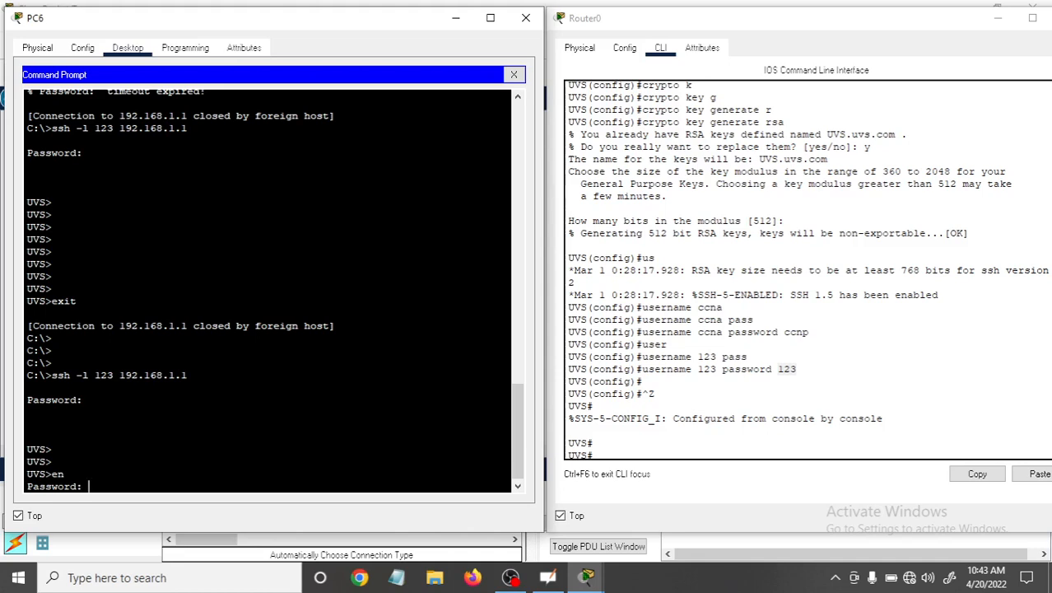
pyautogui.press('Return')
# Enter global configuration mode in the SSH session with "conf t".
pyautogui.press('Return')
pyautogui.press('Return')
pyautogui.press('Return')
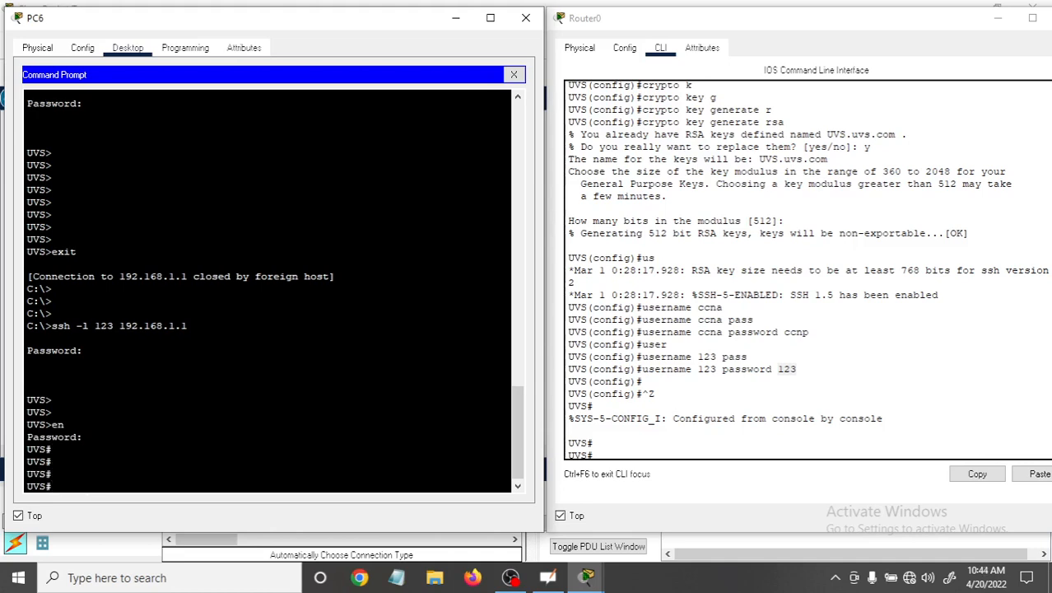
pyautogui.write('conf t')
pyautogui.press('Return')
pyautogui.press('Return')
pyautogui.press('Return')
pyautogui.press('Return')
pyautogui.press('Return')
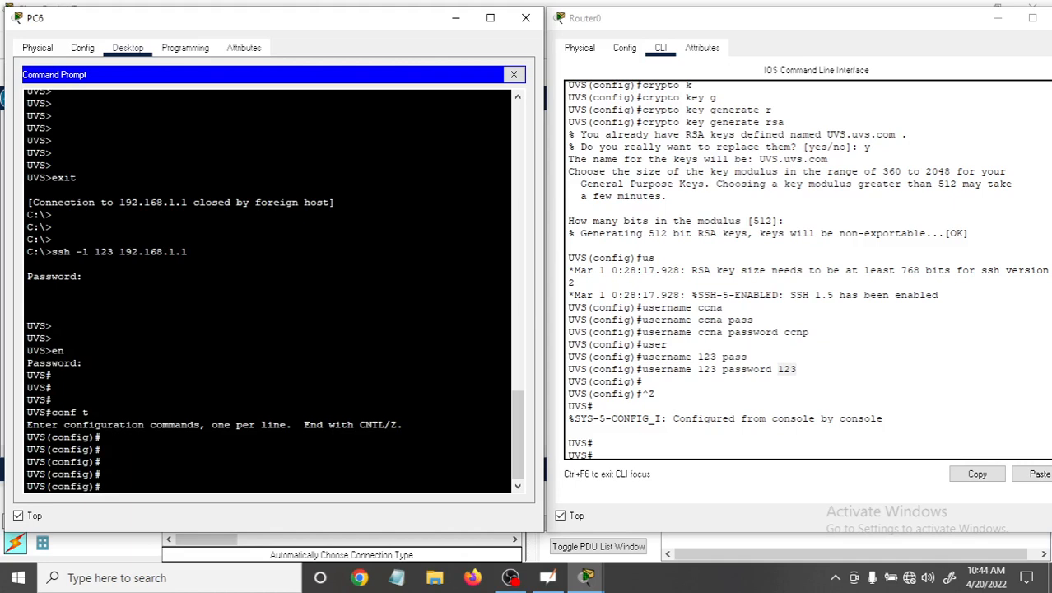
# Compare the "123" SSH login with Router0's "ccna" user entry, and return the SSH session to privileged EXEC mode.
pyautogui.doubleClick(103, 251)
pyautogui.doubleClick(701, 331)
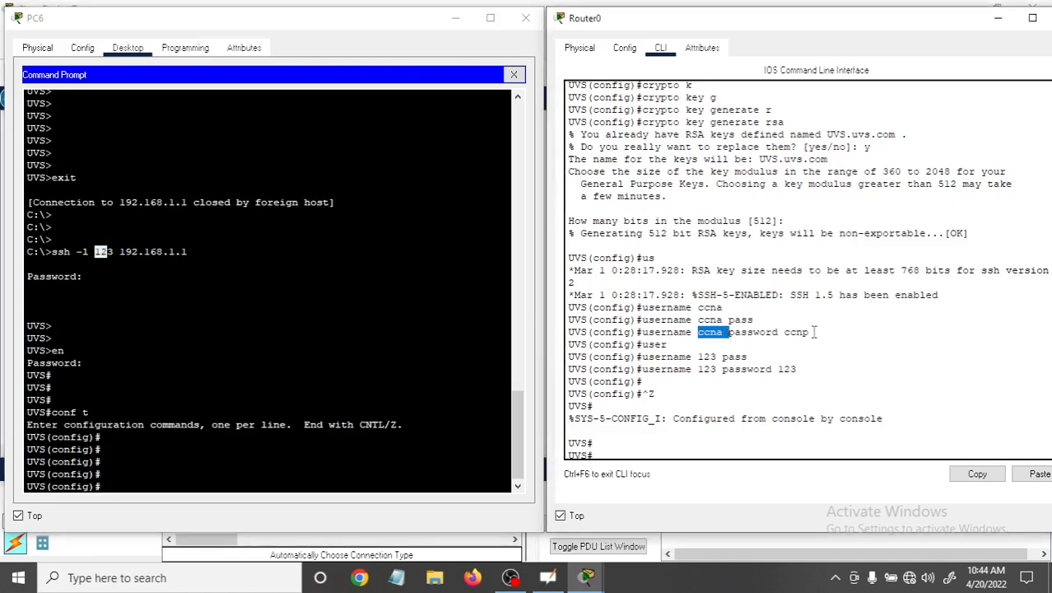
pyautogui.doubleClick(794, 331)
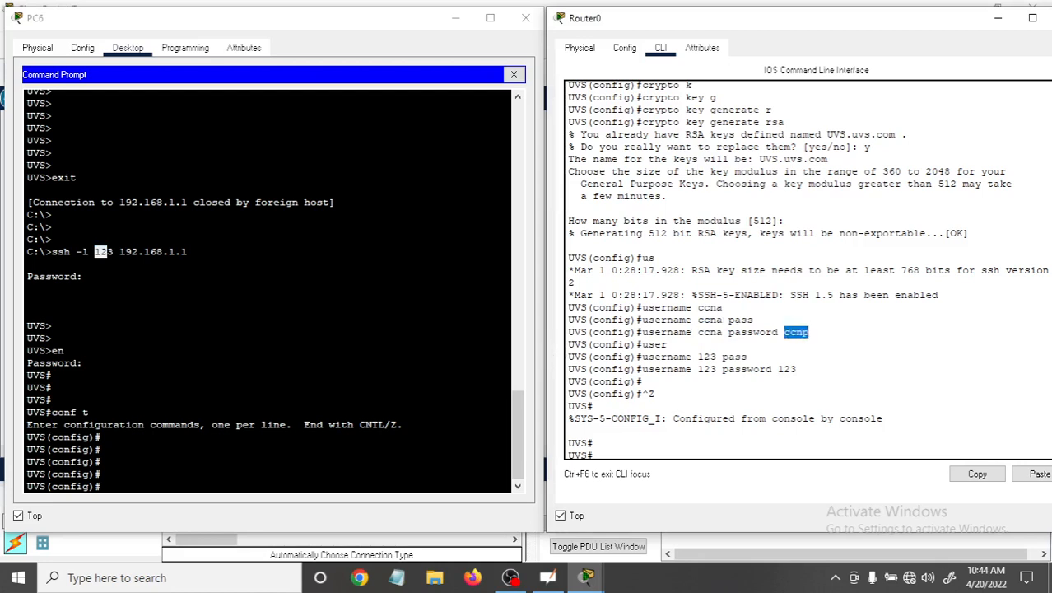
pyautogui.click(143, 484)
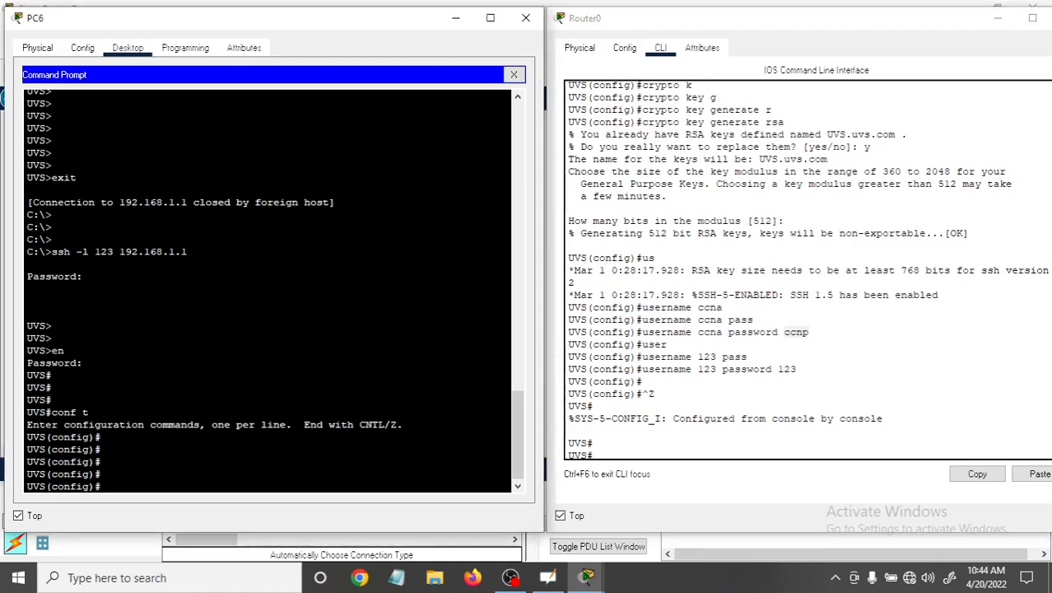
pyautogui.hotkey('ctrl', 'z')
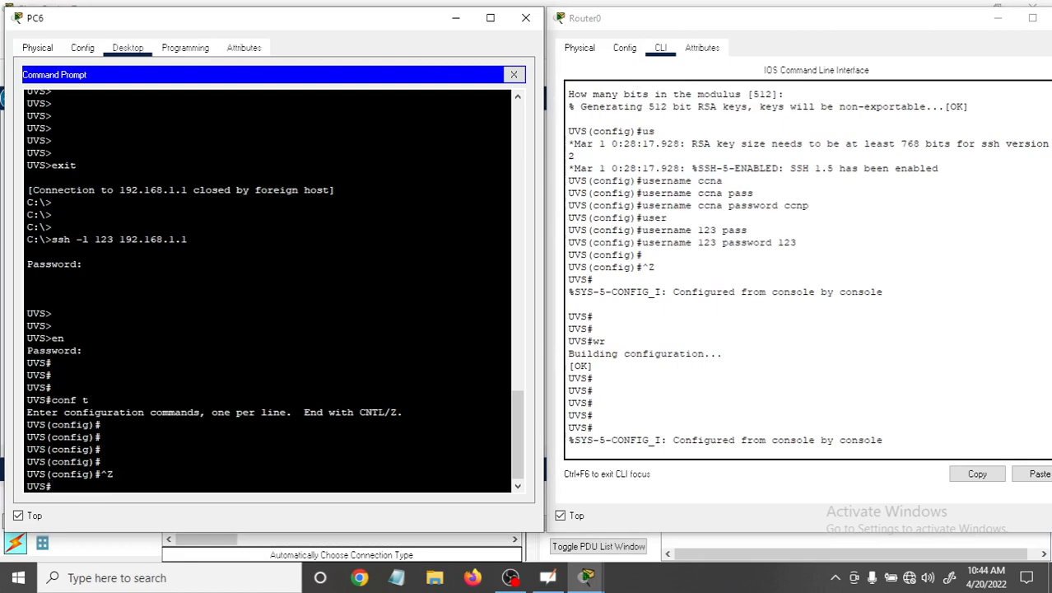
pyautogui.press('Return')
pyautogui.press('Return')
pyautogui.press('Return')
pyautogui.press('Return')
pyautogui.press('Return')
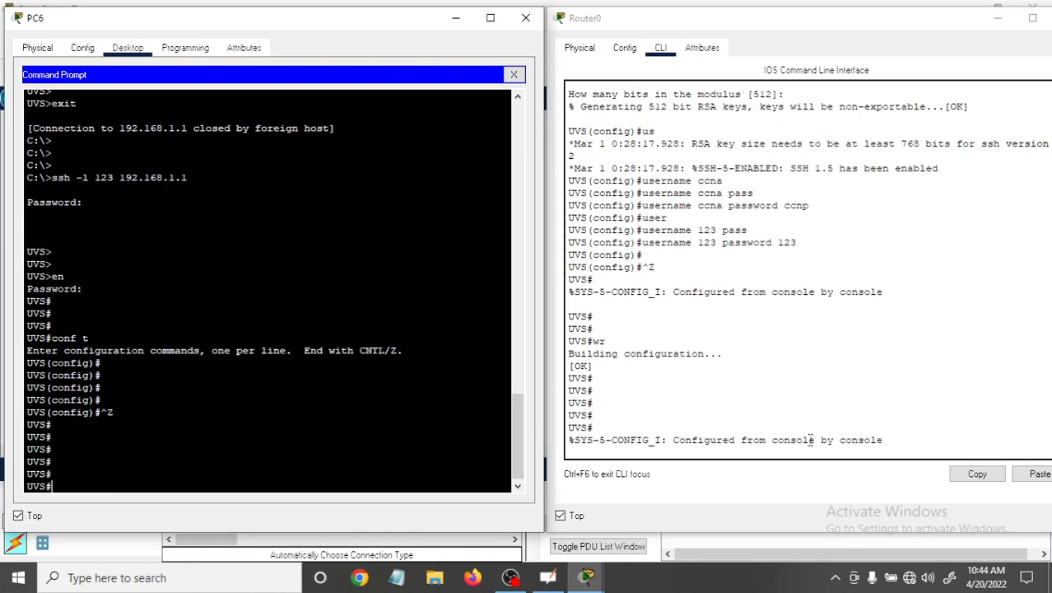
# Highlight the console configuration message on Router0 and close PC6's SSH session with "exit".
pyautogui.moveTo(774, 440); pyautogui.dragTo(877, 440)
pyautogui.click(51, 474)
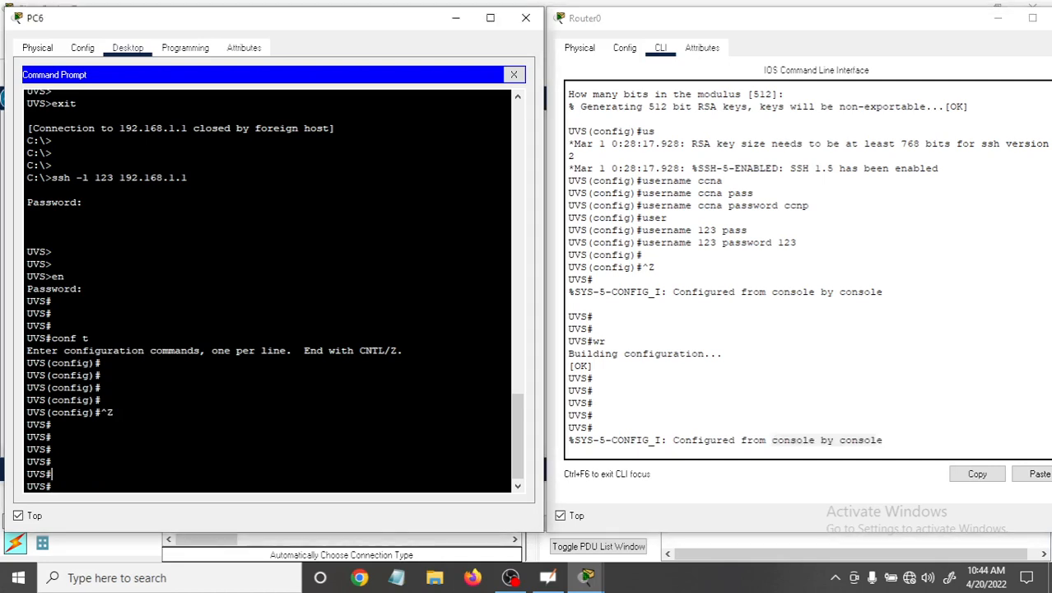
pyautogui.write('exit')
pyautogui.press('Return')
pyautogui.press('Return')
pyautogui.press('Return')
pyautogui.press('Return')
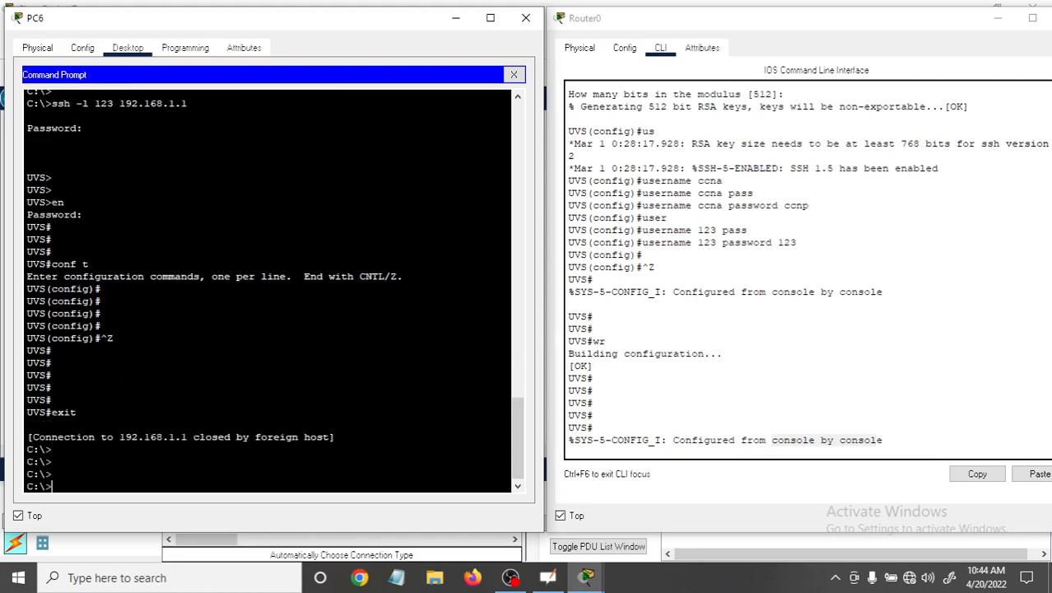
# Start an SSH connection from PC6 with "ssh -l ccna 192.168.1.1".
pyautogui.write('ssh -l')
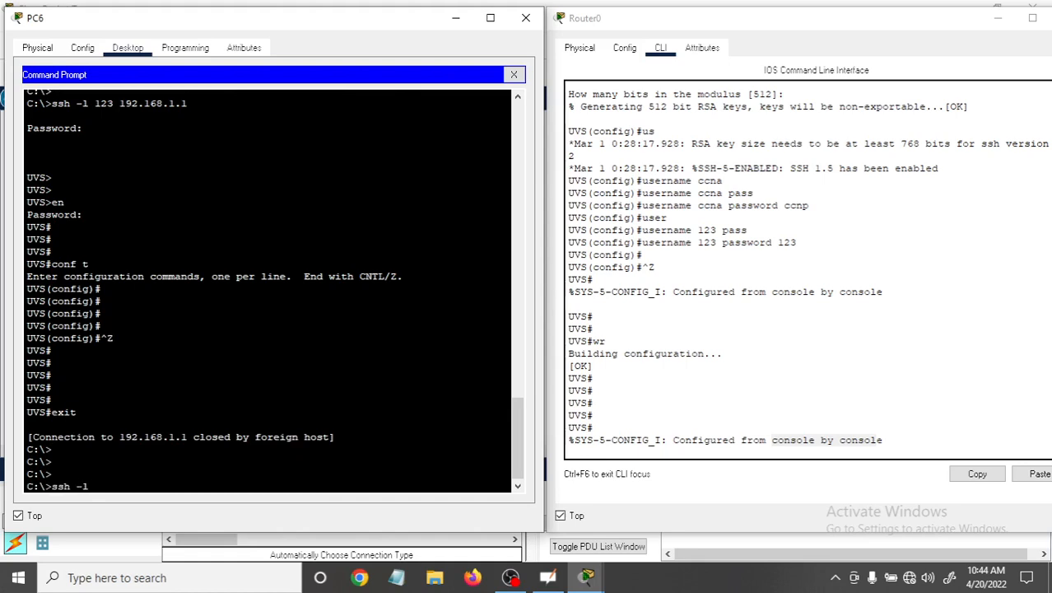
pyautogui.write(' ccna 192.168.1.1')
pyautogui.press('Return')
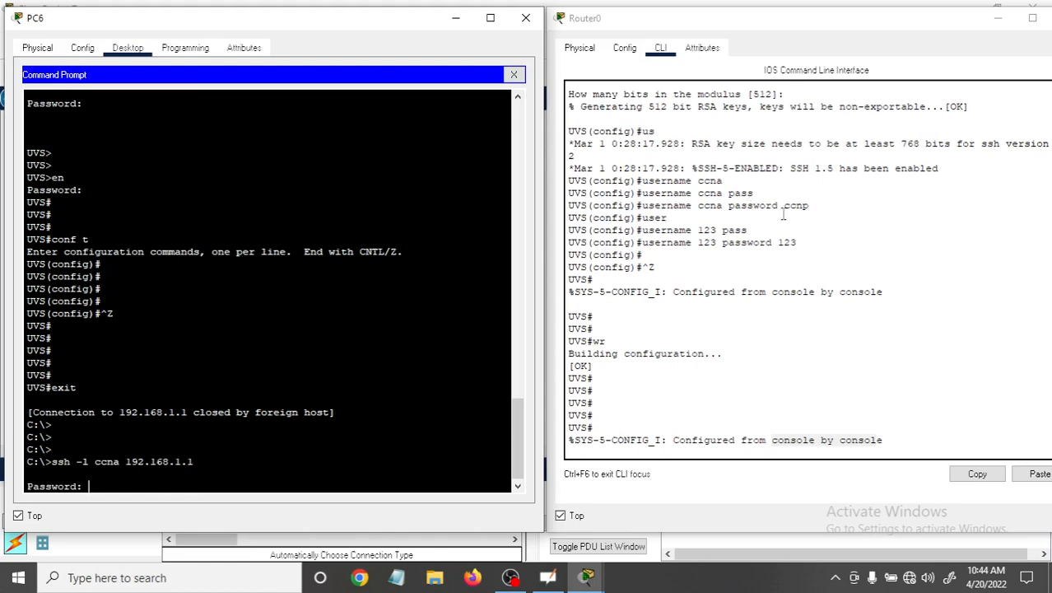
# Check the "ccna" user entry on Router0 and enter that account's password at PC6's SSH prompt.
pyautogui.moveTo(779, 205); pyautogui.dragTo(809, 206)
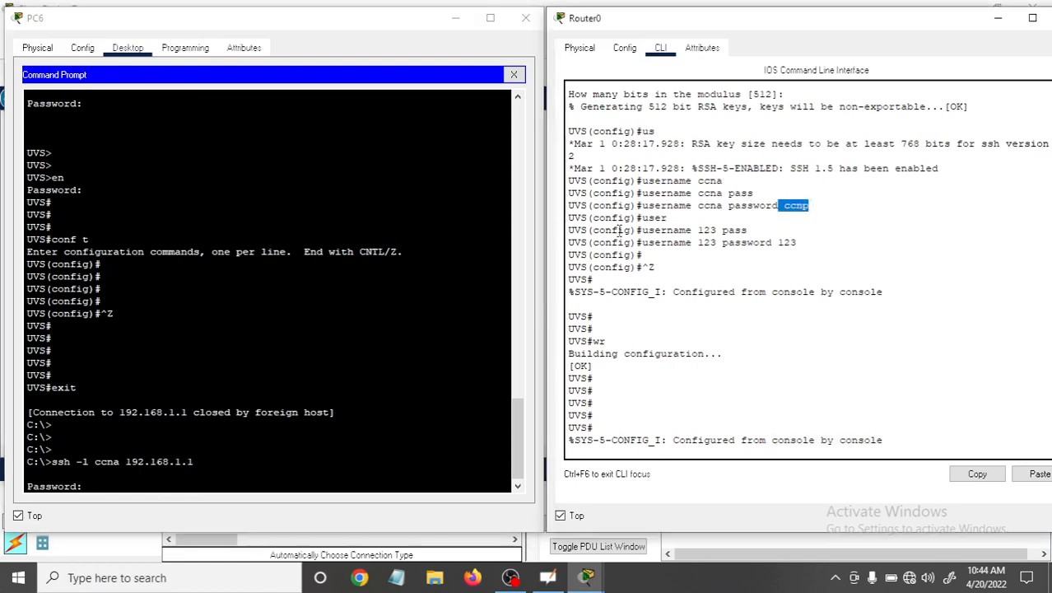
pyautogui.moveTo(641, 205); pyautogui.dragTo(821, 214)
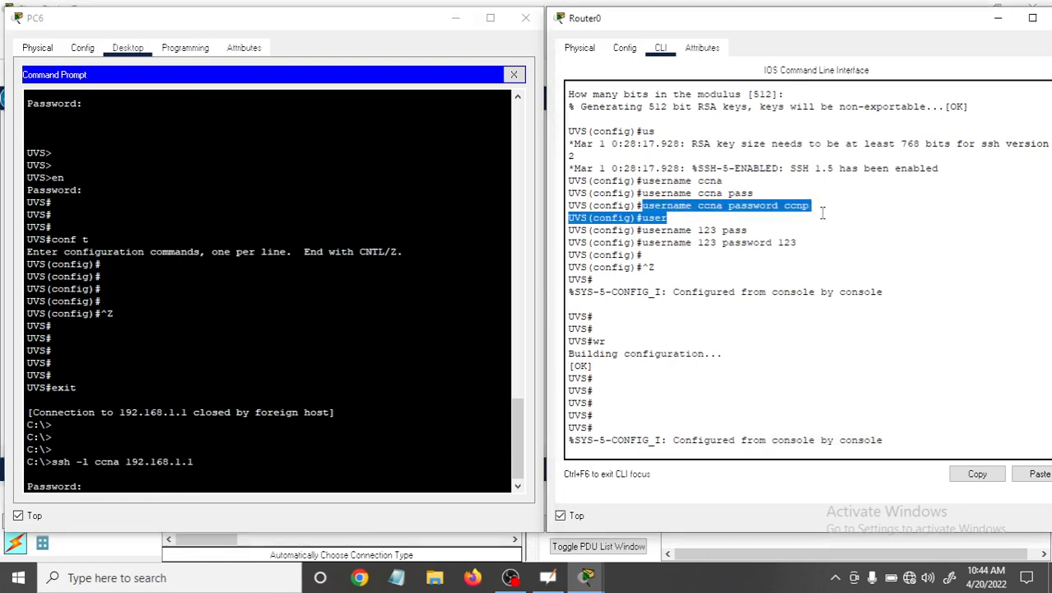
pyautogui.click(97, 512)
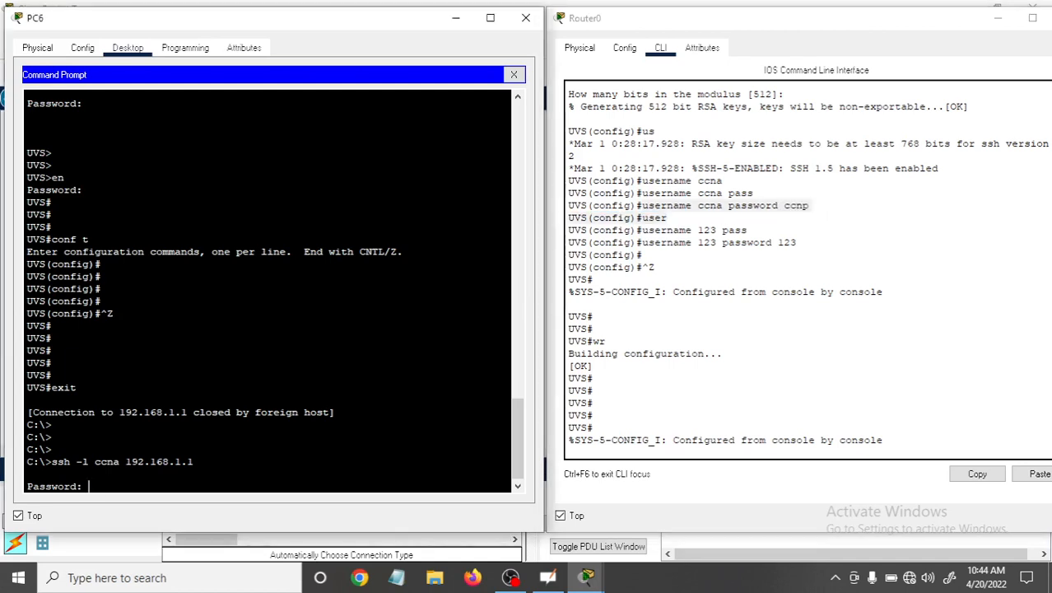
pyautogui.press('Return')
pyautogui.press('Return')
pyautogui.press('Return')
pyautogui.press('Return')
pyautogui.press('Return')
pyautogui.press('Return')
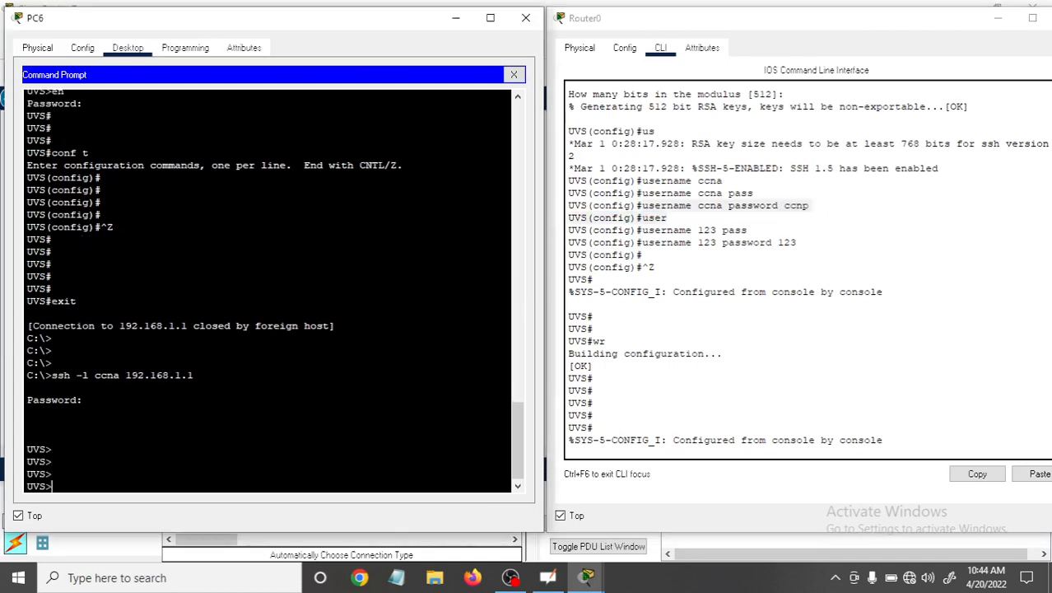
# Enter privileged EXEC mode in the "ccna" SSH session with "en" and the enable password.
pyautogui.write('en')
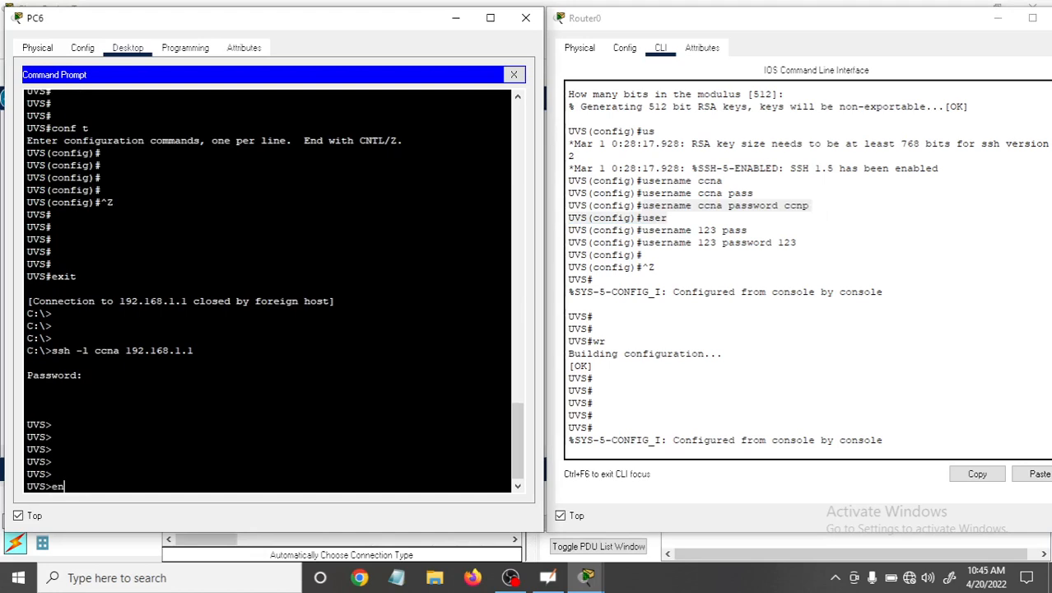
pyautogui.press('Return')
pyautogui.press('Return')
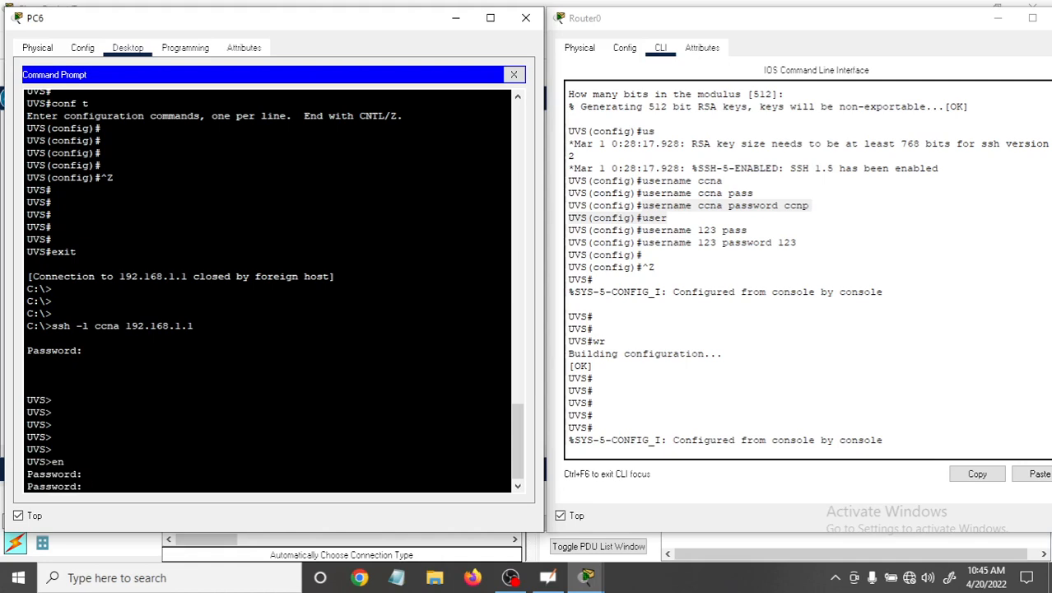
pyautogui.press('Return')
pyautogui.press('Return')
pyautogui.press('Return')
pyautogui.press('Return')
pyautogui.press('Return')
# Enter global configuration mode in the "ccna" SSH session with "conf t".
pyautogui.write('c')
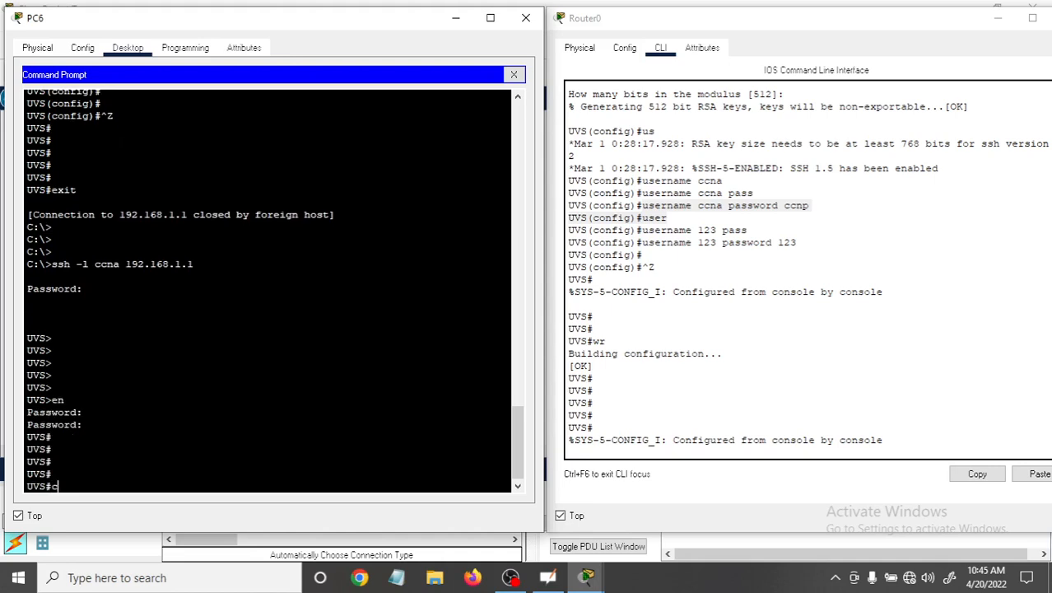
pyautogui.write('onf t')
pyautogui.press('Return')
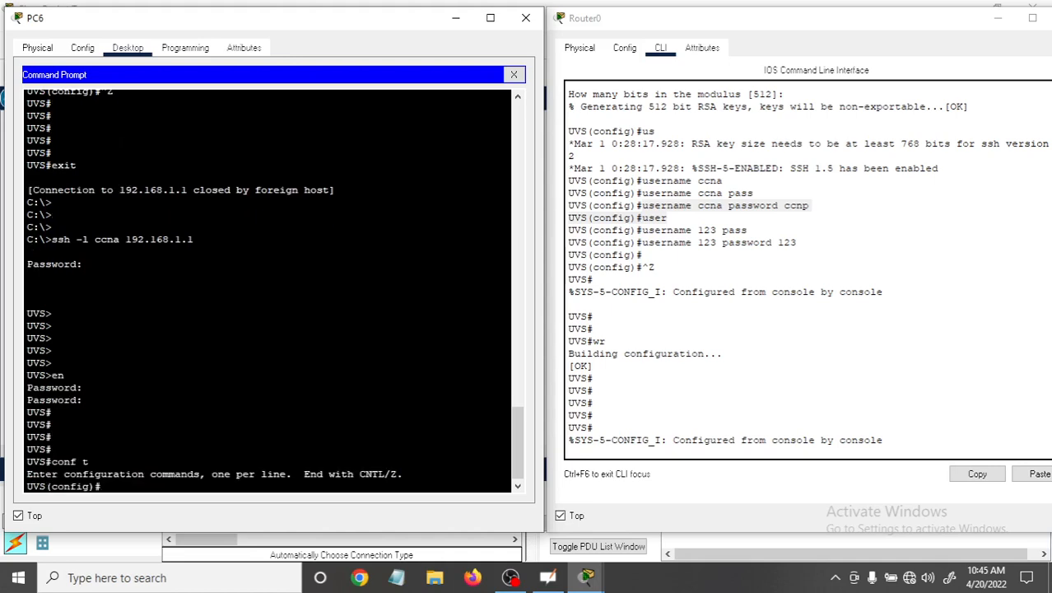
pyautogui.press('Return')
pyautogui.press('Return')
pyautogui.press('Return')
pyautogui.press('Return')
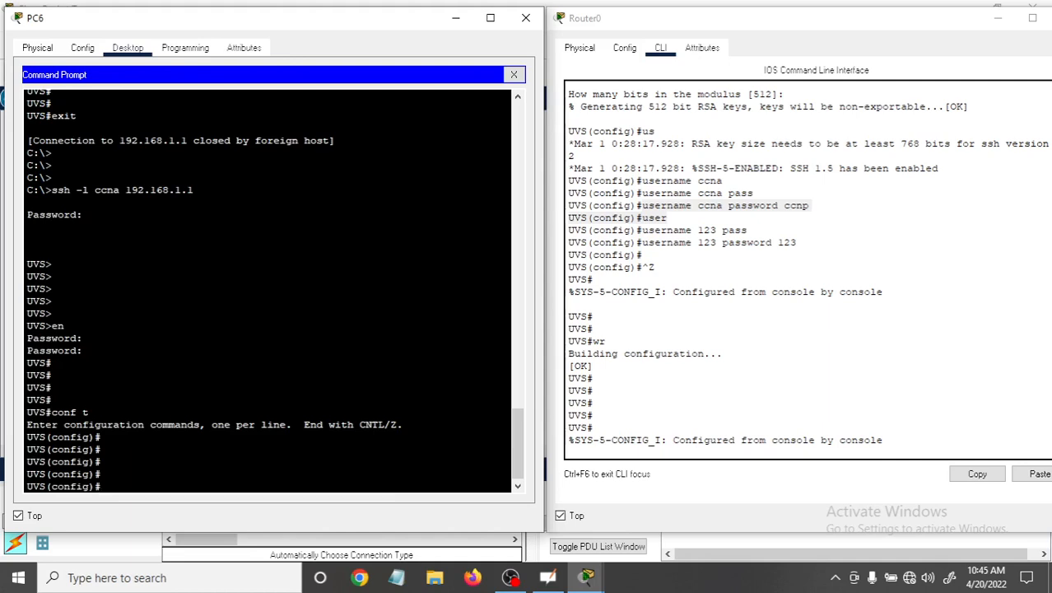
# Try to rename the router with "hostname UVS 2" in the "ccna" SSH session on PC6.
pyautogui.moveTo(104, 475); pyautogui.dragTo(15, 463)
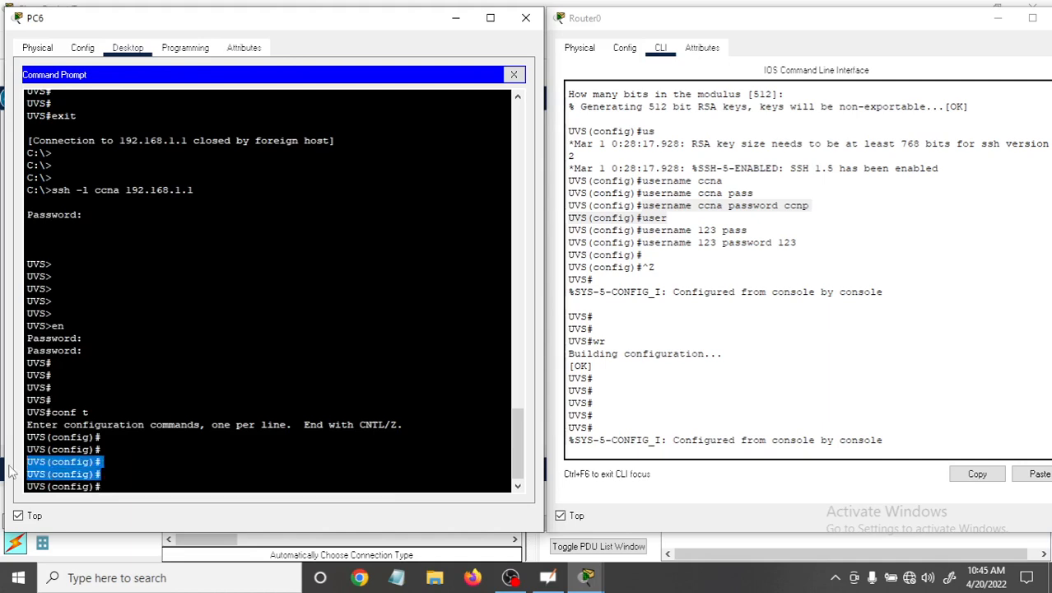
pyautogui.click(102, 474)
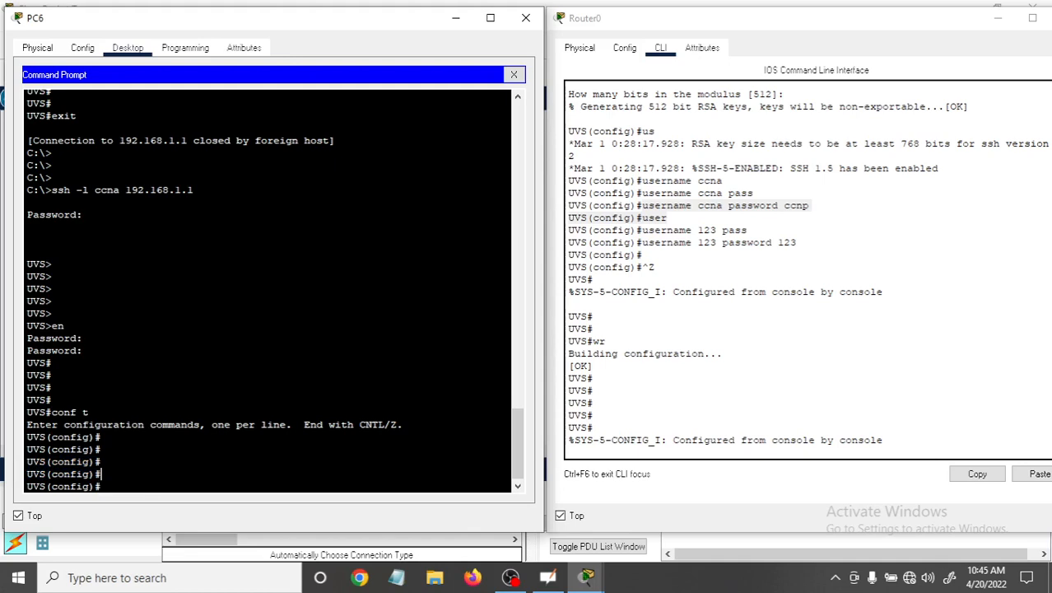
pyautogui.write('hos')
pyautogui.press('Tab')
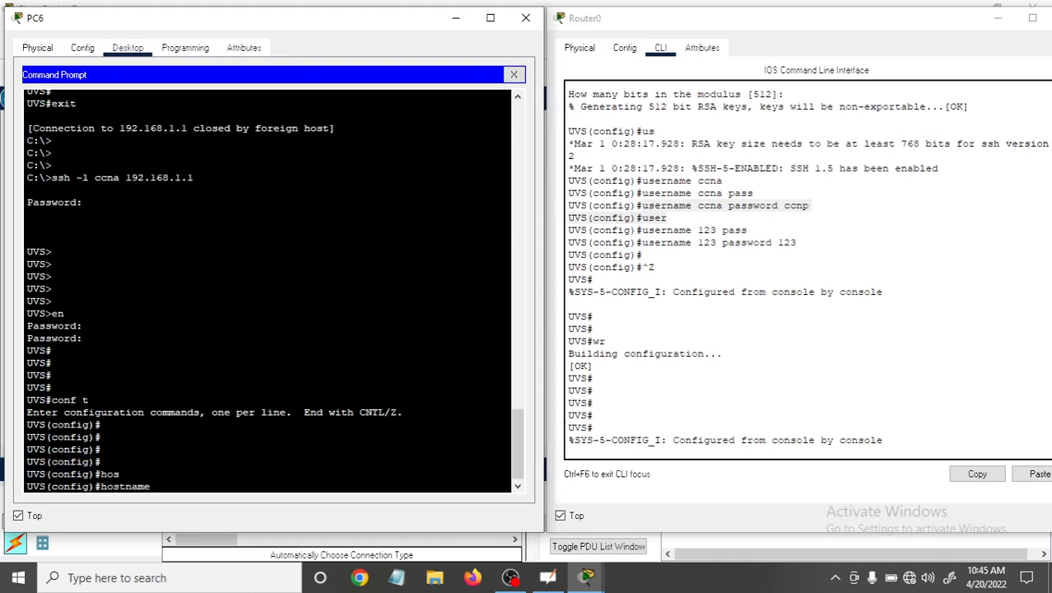
pyautogui.write('UVS @')
pyautogui.press('BackSpace')
pyautogui.write('2')
pyautogui.press('Return')
# Correct the recalled command to "hostname UVS2" and run it in PC6's SSH session.
pyautogui.press('Up')
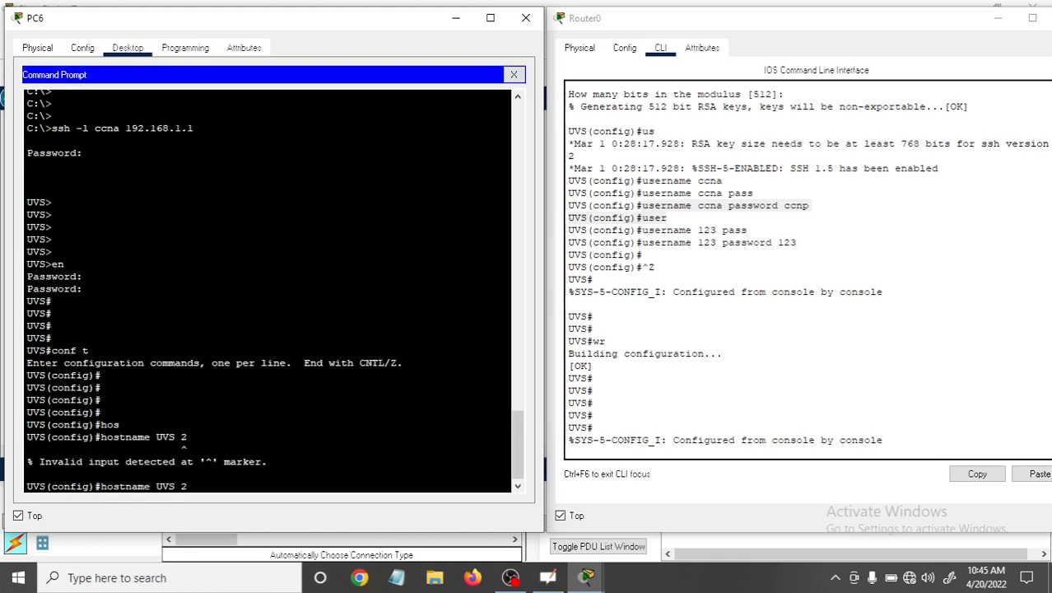
pyautogui.press('Left')
pyautogui.press('BackSpace')
pyautogui.press('Return')
pyautogui.press('Return')
pyautogui.press('Return')
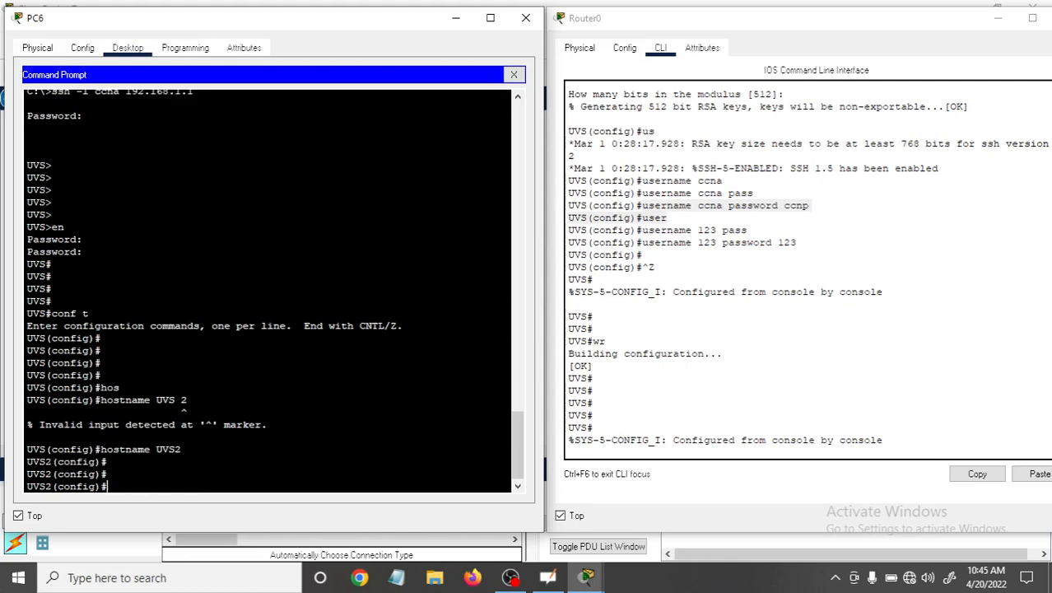
# Refresh Router0's console prompt and compare its hostname with the earlier prompt lines.
pyautogui.click(901, 435)
pyautogui.press('Return')
pyautogui.press('Return')
pyautogui.press('Return')
pyautogui.press('Return')
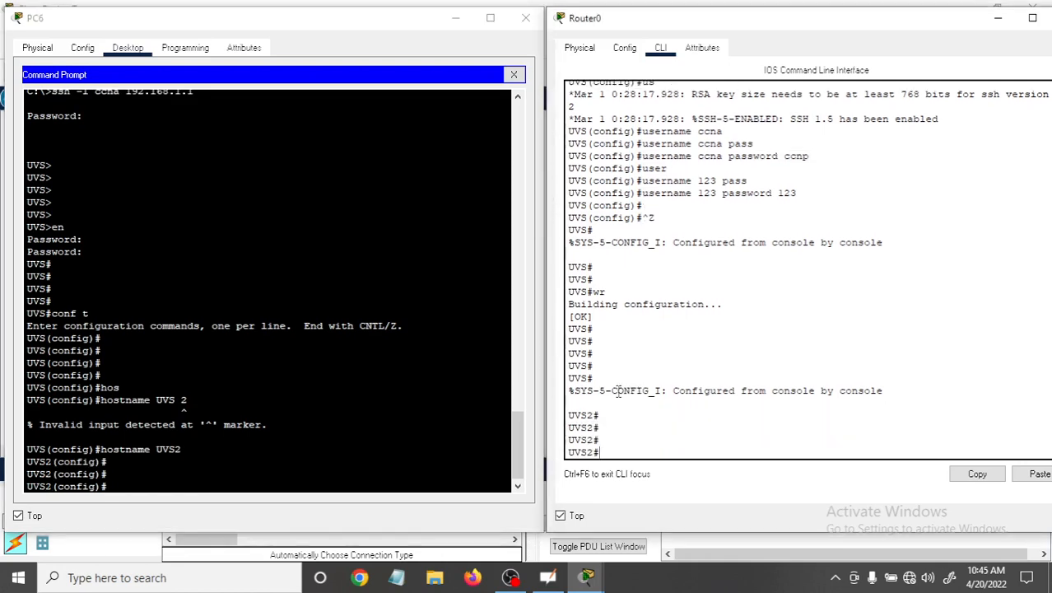
pyautogui.moveTo(591, 372); pyautogui.dragTo(568, 372)
pyautogui.moveTo(594, 414); pyautogui.dragTo(568, 413)
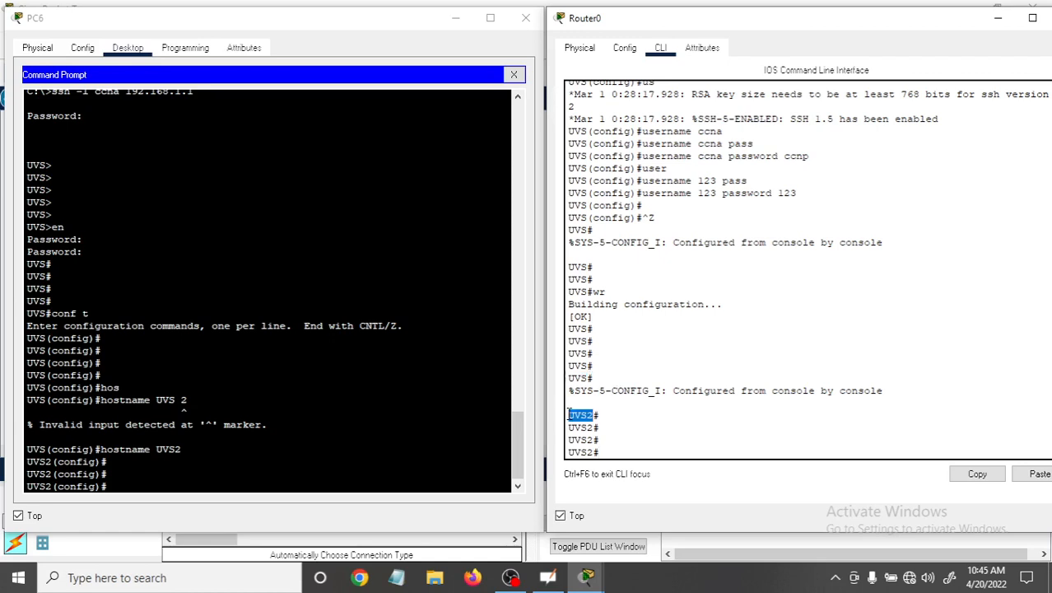
pyautogui.click(624, 443)
# Run "show sessions" on Router0's console to check for open connections.
pyautogui.write('sh')
pyautogui.press('Tab')
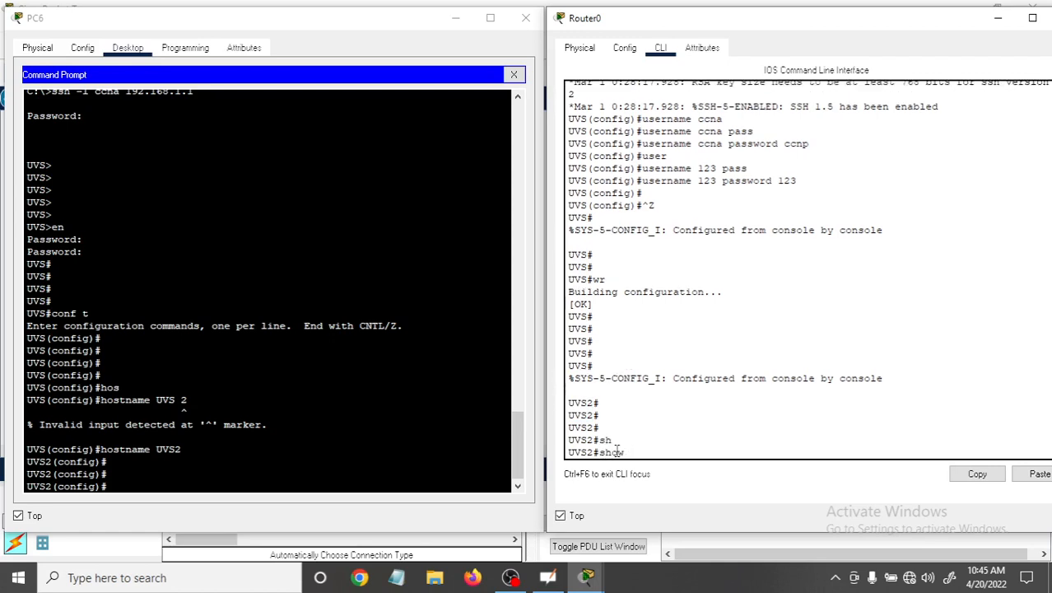
pyautogui.write('sess')
pyautogui.press('Tab')
pyautogui.press('Return')
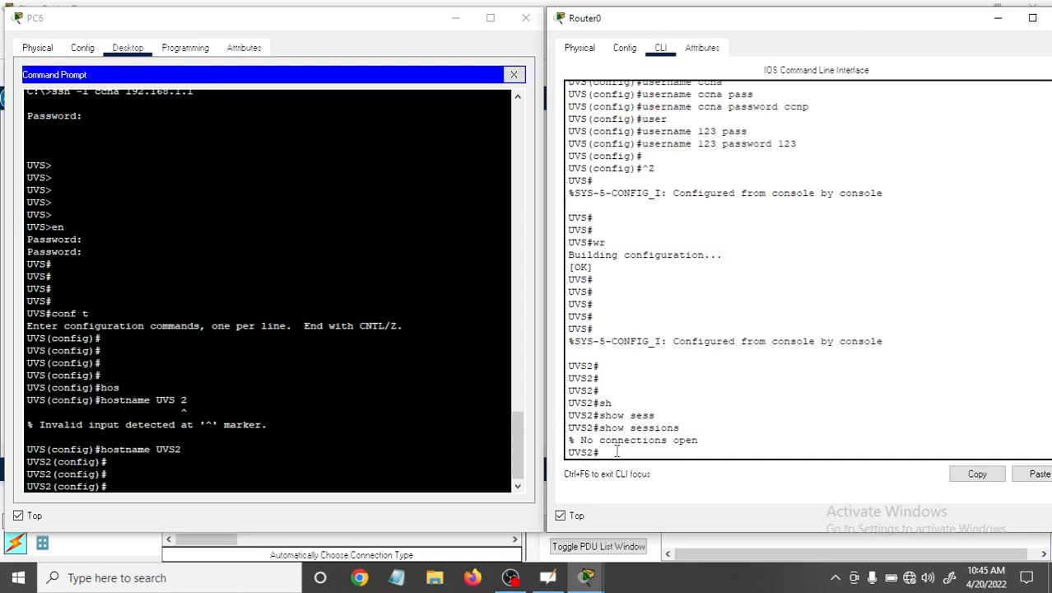
# Run "show users" on Router0's console and examine the "ccna" entry's vty line, user name and idle time.
pyautogui.write('sh')
pyautogui.press('Tab')
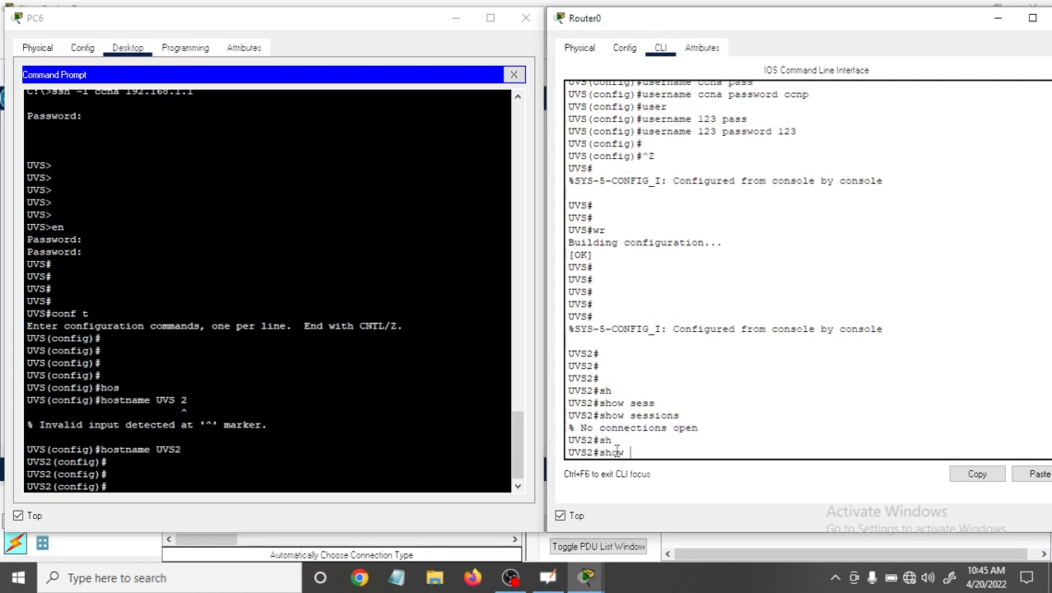
pyautogui.write('use')
pyautogui.press('Tab')
pyautogui.press('Return')
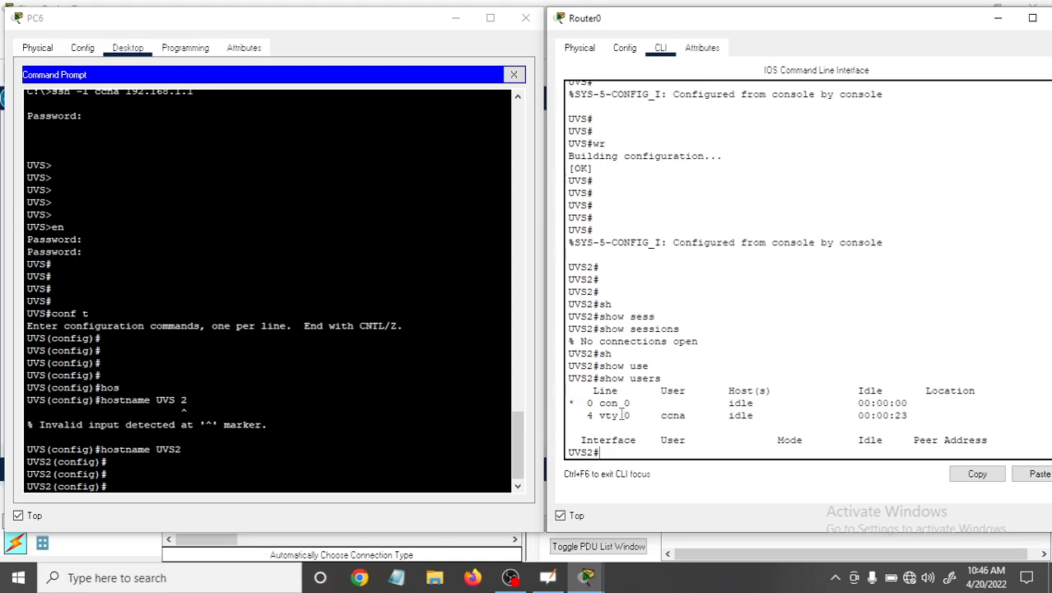
pyautogui.moveTo(599, 379); pyautogui.dragTo(670, 380)
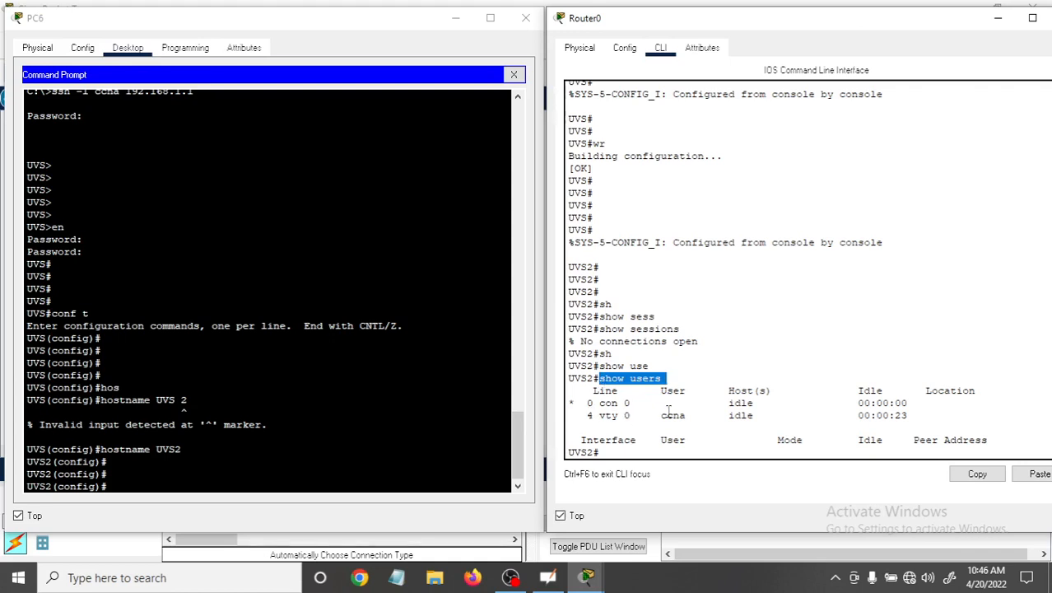
pyautogui.moveTo(660, 415); pyautogui.dragTo(695, 415)
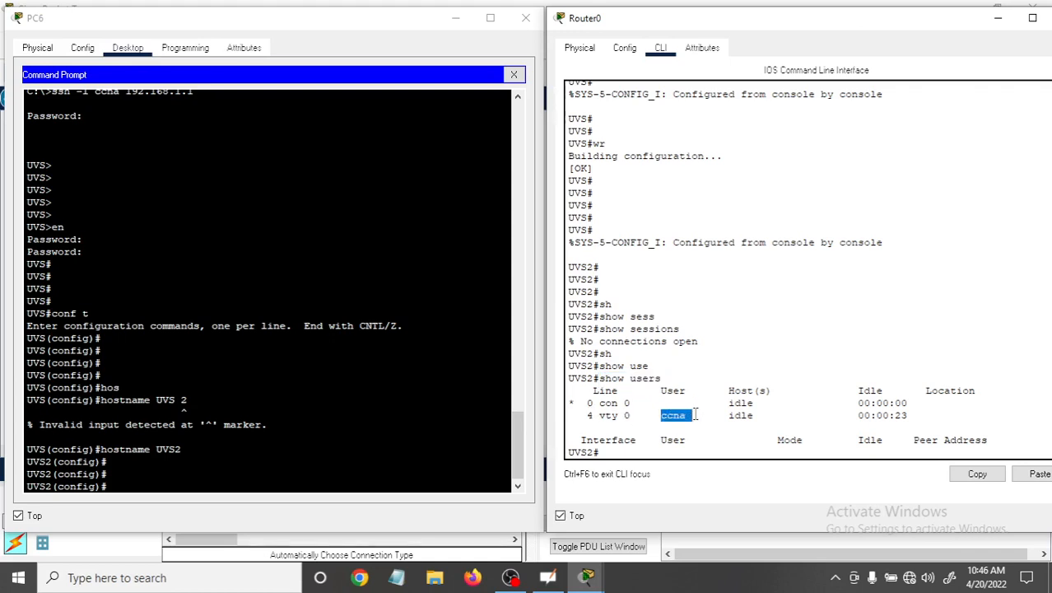
pyautogui.moveTo(915, 416); pyautogui.dragTo(848, 416)
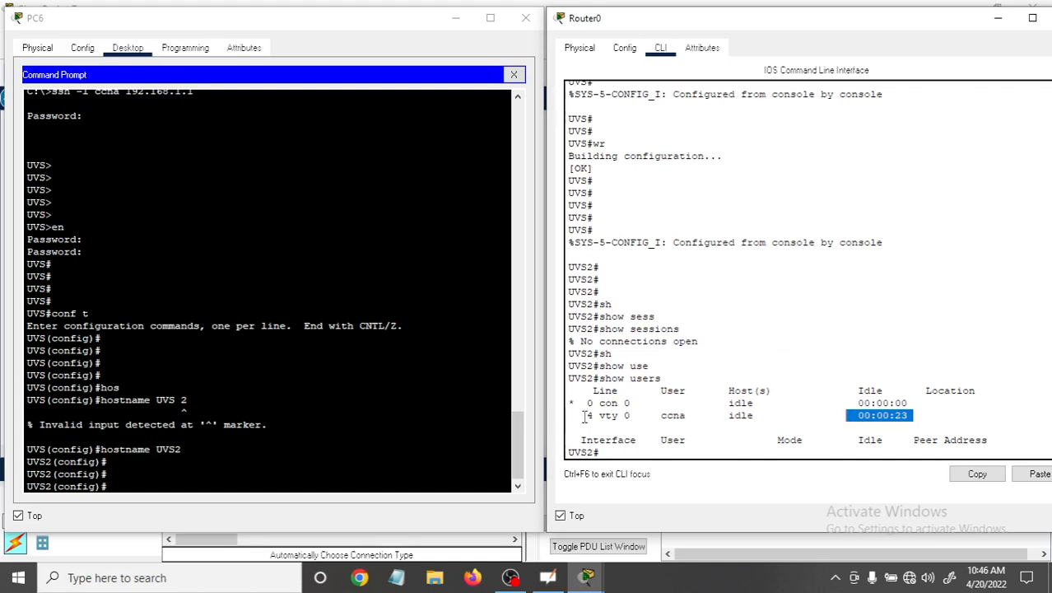
pyautogui.moveTo(599, 416); pyautogui.dragTo(626, 414)
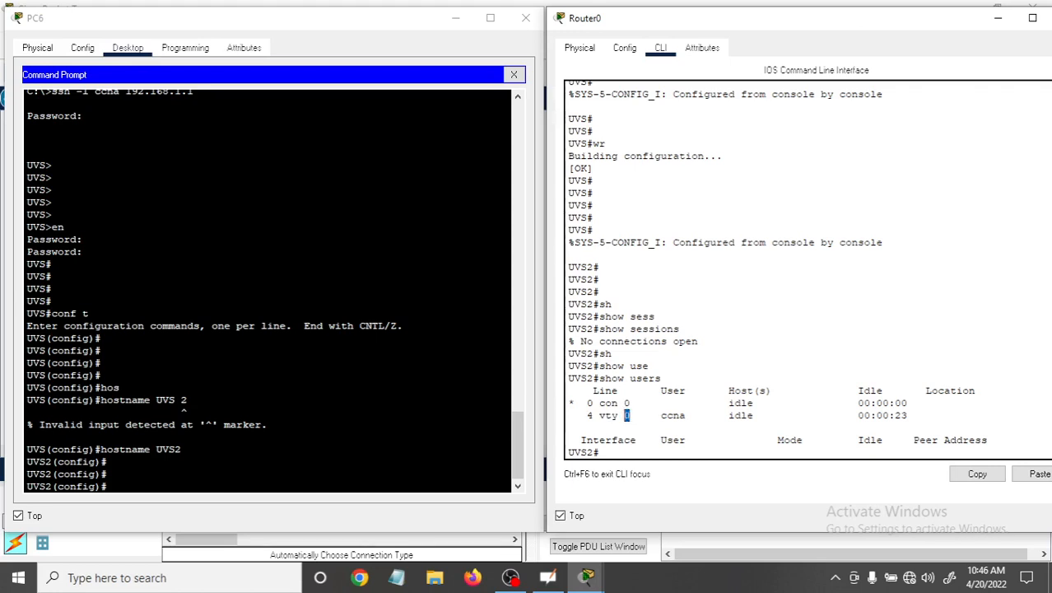
pyautogui.click(635, 415)
pyautogui.moveTo(699, 415); pyautogui.dragTo(671, 415)
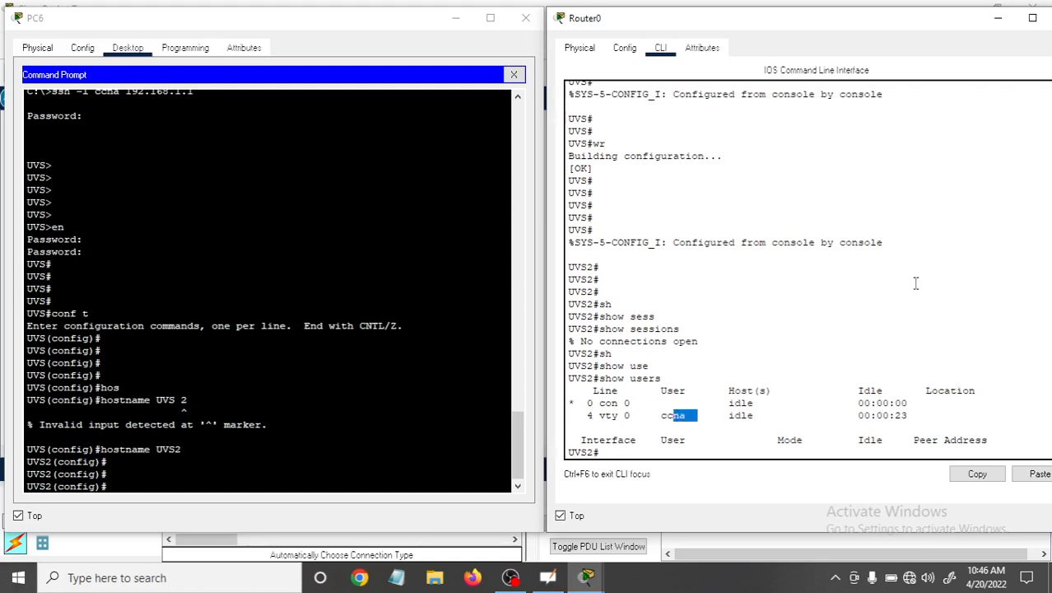
# Finish viewing Router0's console output and close the Router0 and PC6 windows to return to the topology.
pyautogui.moveTo(886, 24); pyautogui.dragTo(826, 18)
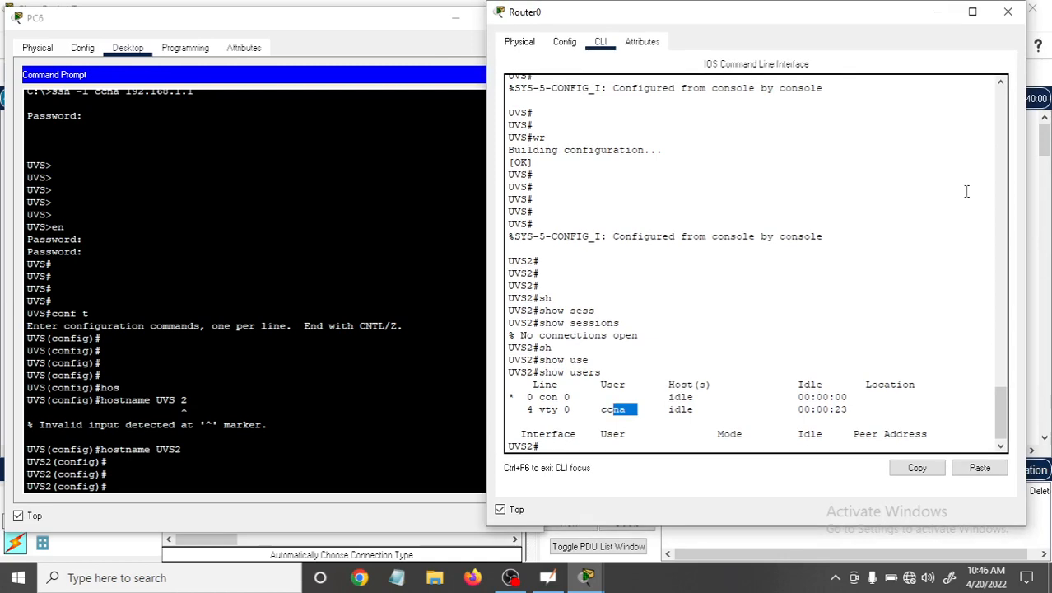
pyautogui.moveTo(998, 425); pyautogui.dragTo(1000, 438)
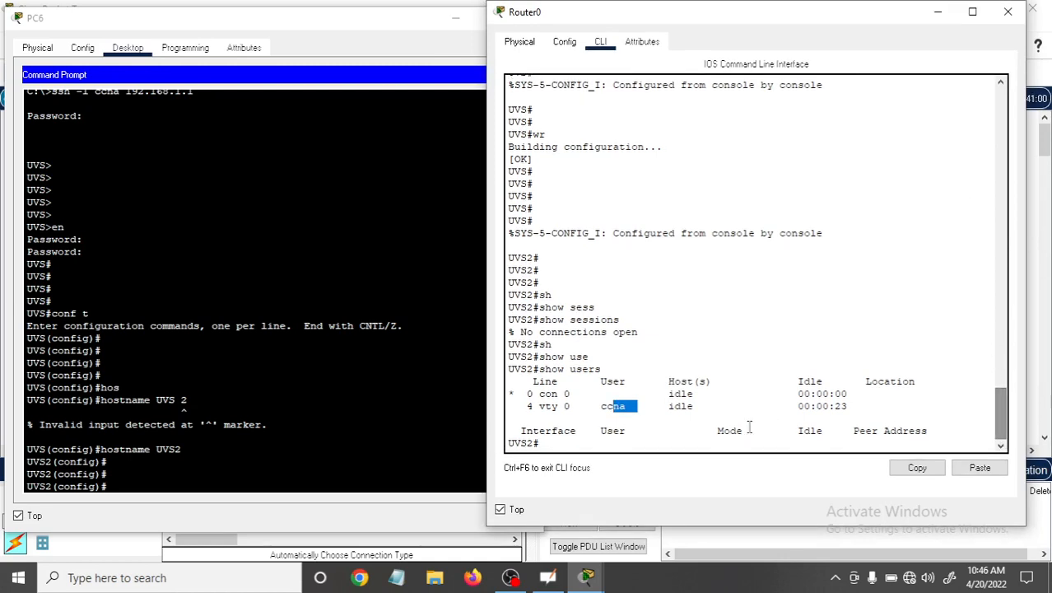
pyautogui.click(576, 450)
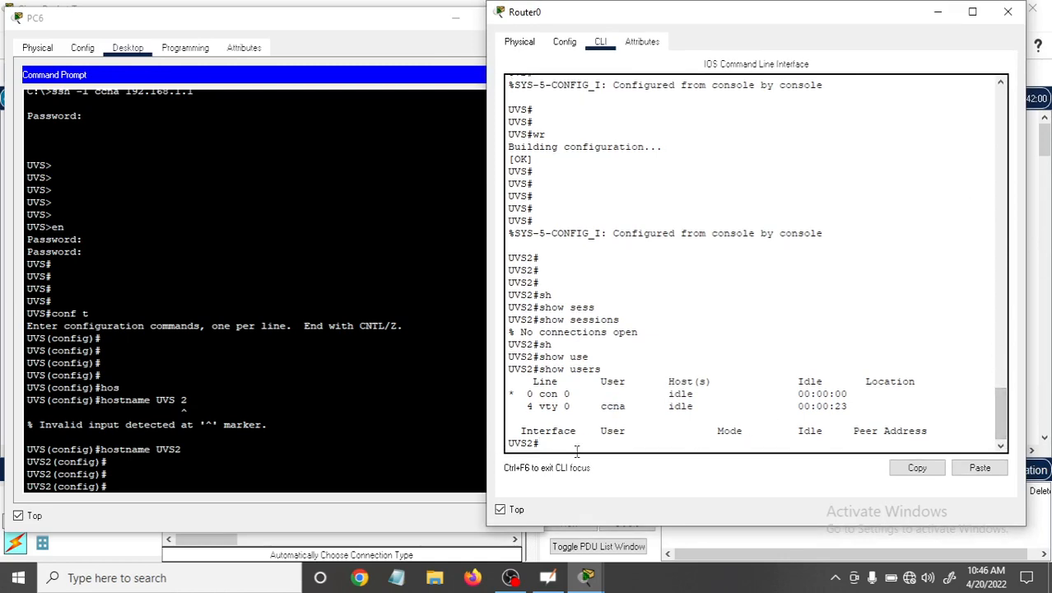
pyautogui.press('Return')
pyautogui.press('Return')
pyautogui.press('Return')
pyautogui.press('Return')
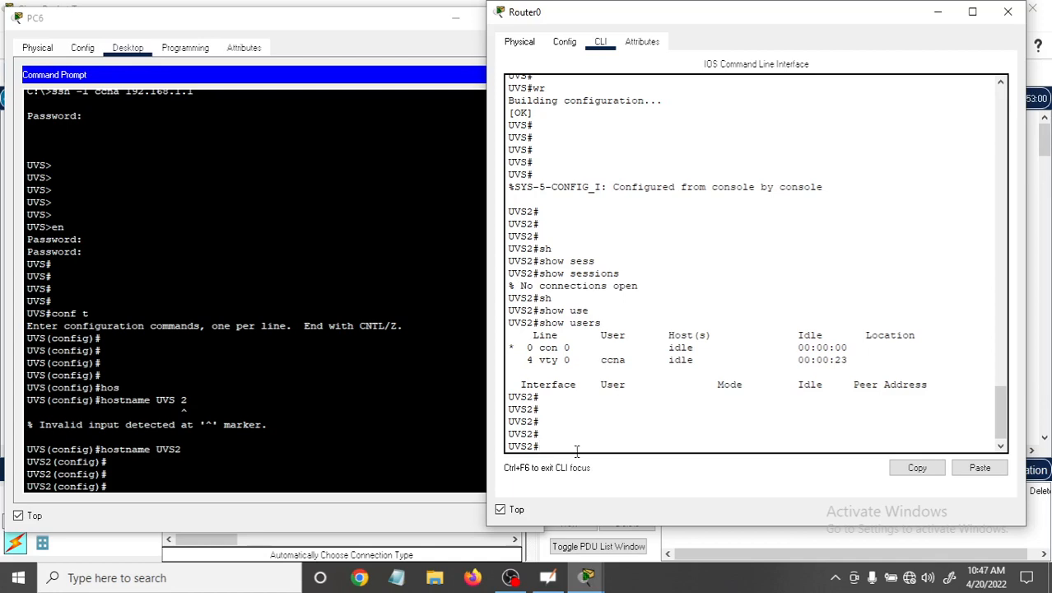
pyautogui.click(1009, 13)
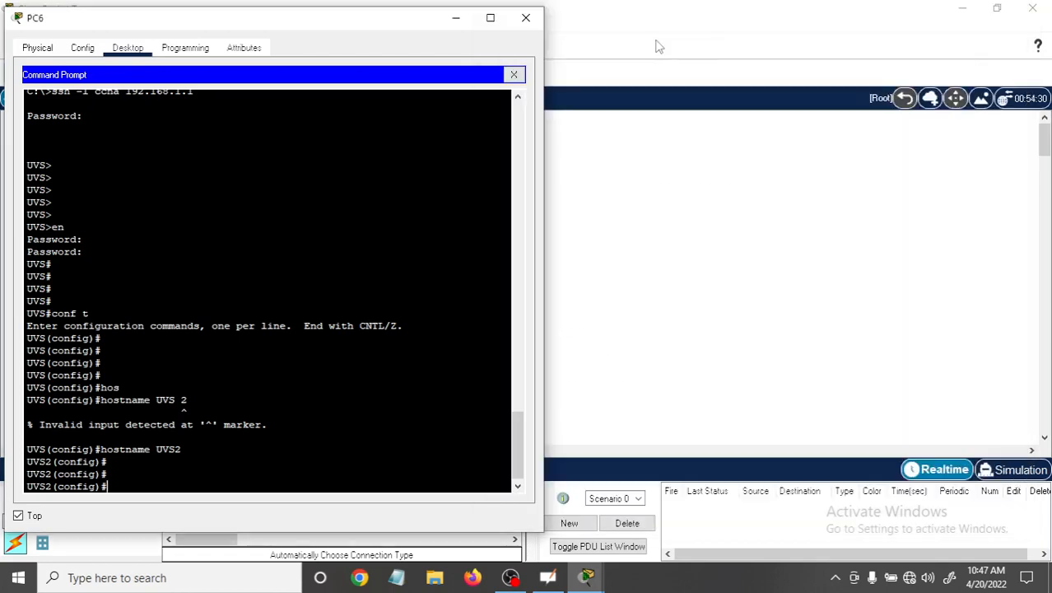
pyautogui.click(527, 18)
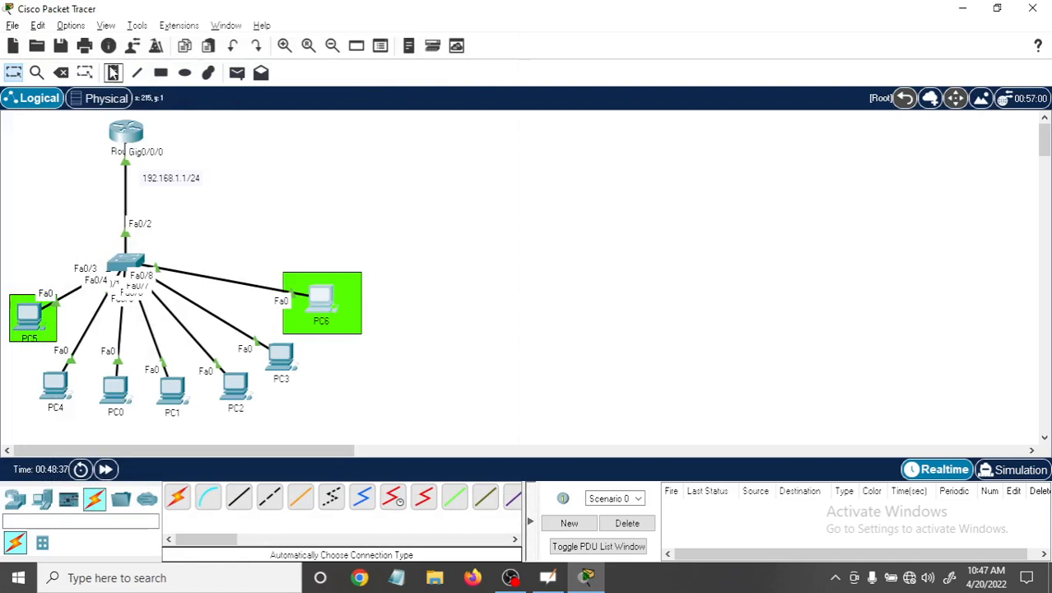
# Draw a large rectangle with an orange fill and black outline in the empty workspace to the right of PC6.
pyautogui.click(112, 72)
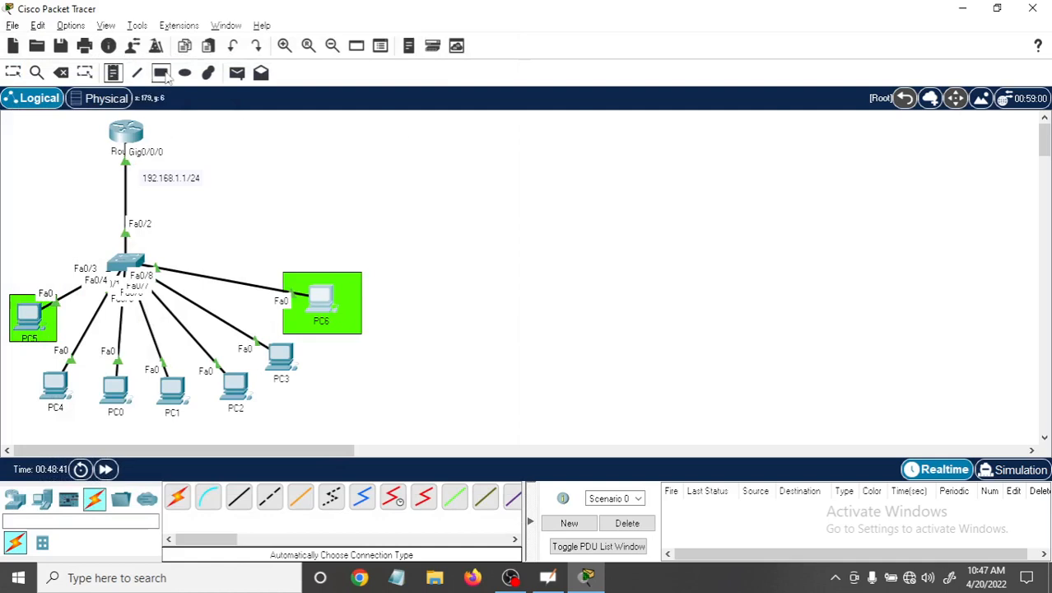
pyautogui.click(162, 72)
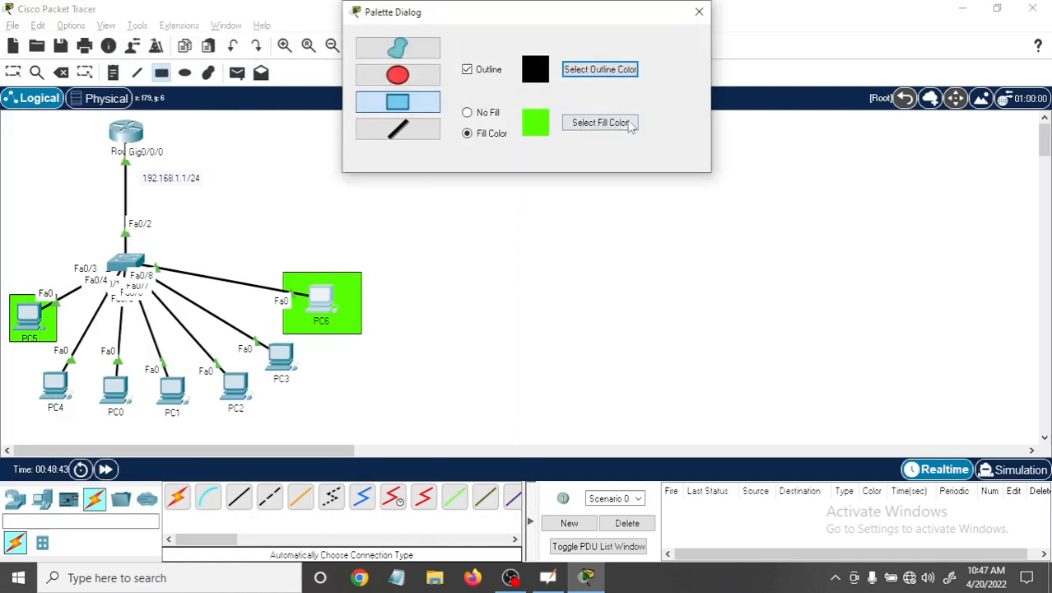
pyautogui.click(628, 123)
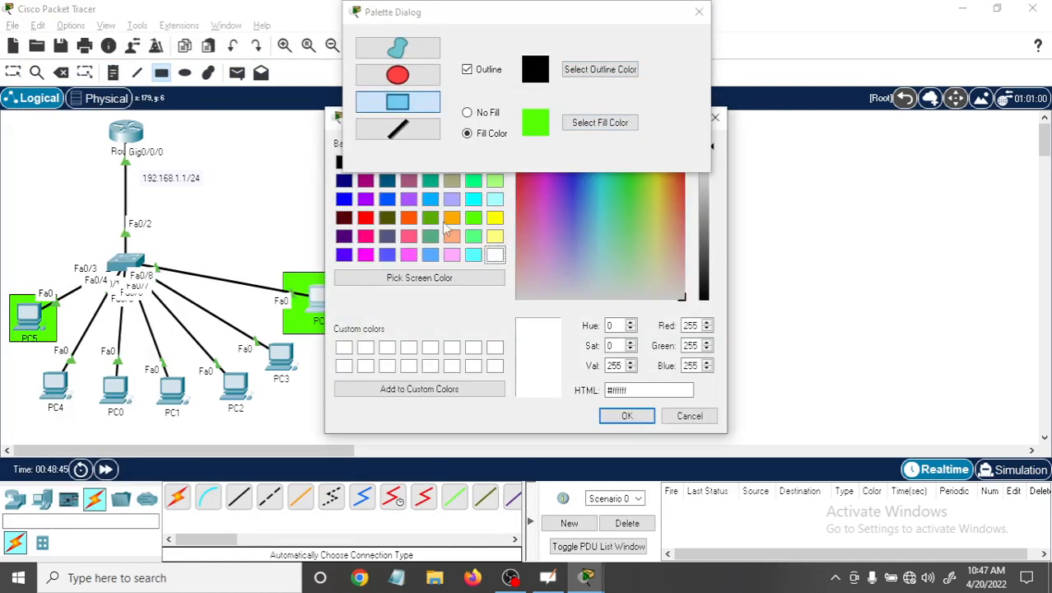
pyautogui.click(452, 219)
pyautogui.click(625, 415)
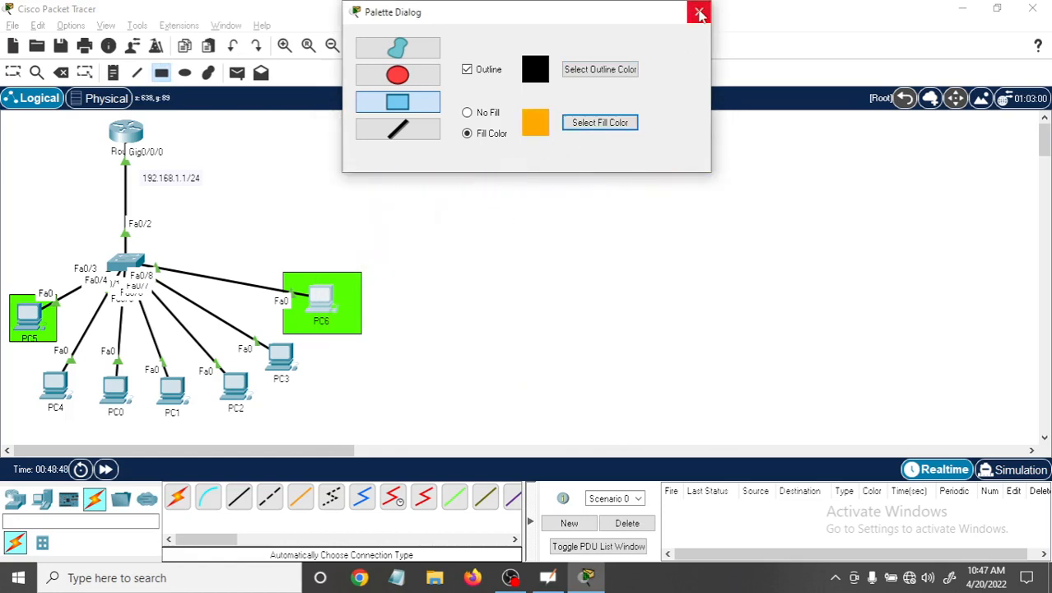
pyautogui.click(699, 13)
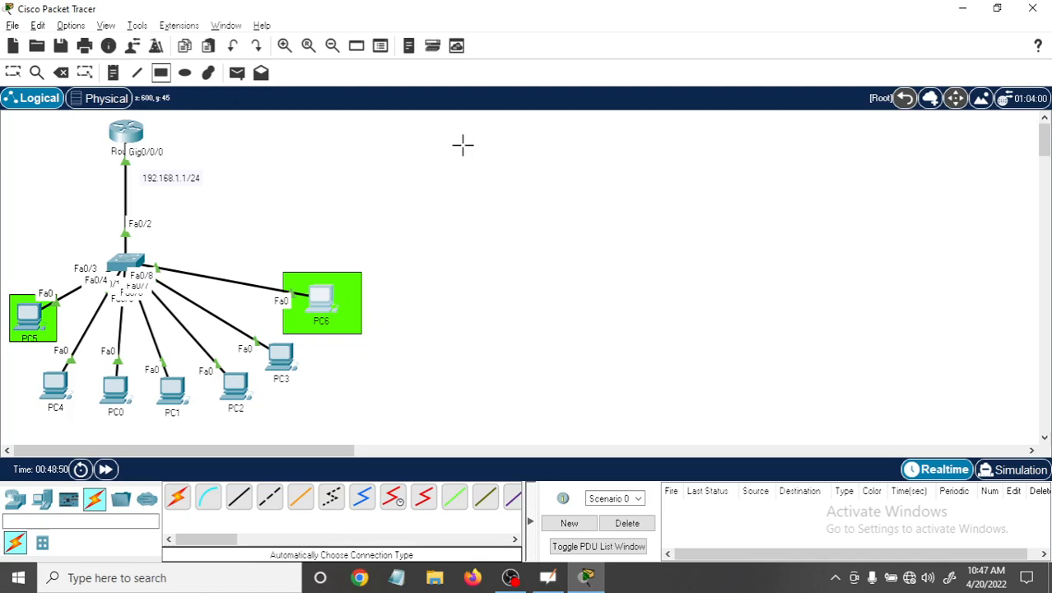
pyautogui.moveTo(462, 145); pyautogui.dragTo(631, 363)
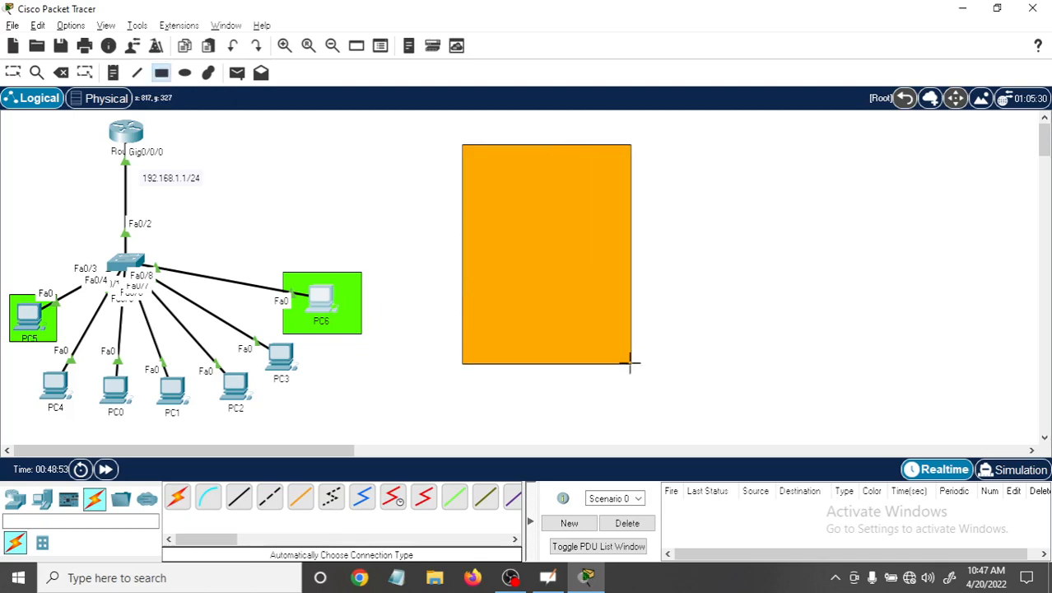
# Set the CLI and Tooltips font sizes to 14 in the Preferences and apply them.
pyautogui.click(112, 72)
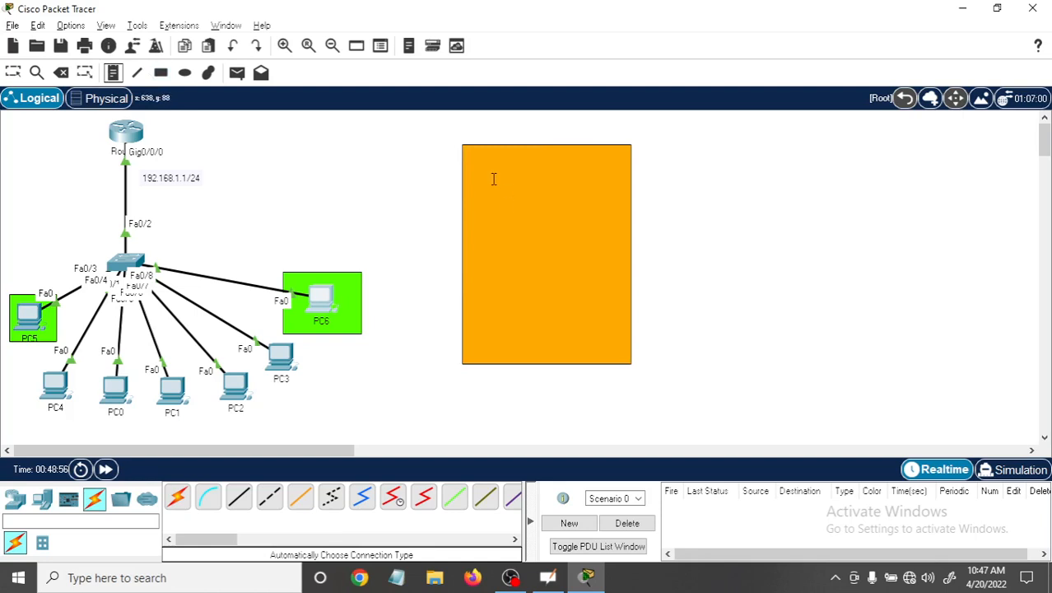
pyautogui.click(97, 28)
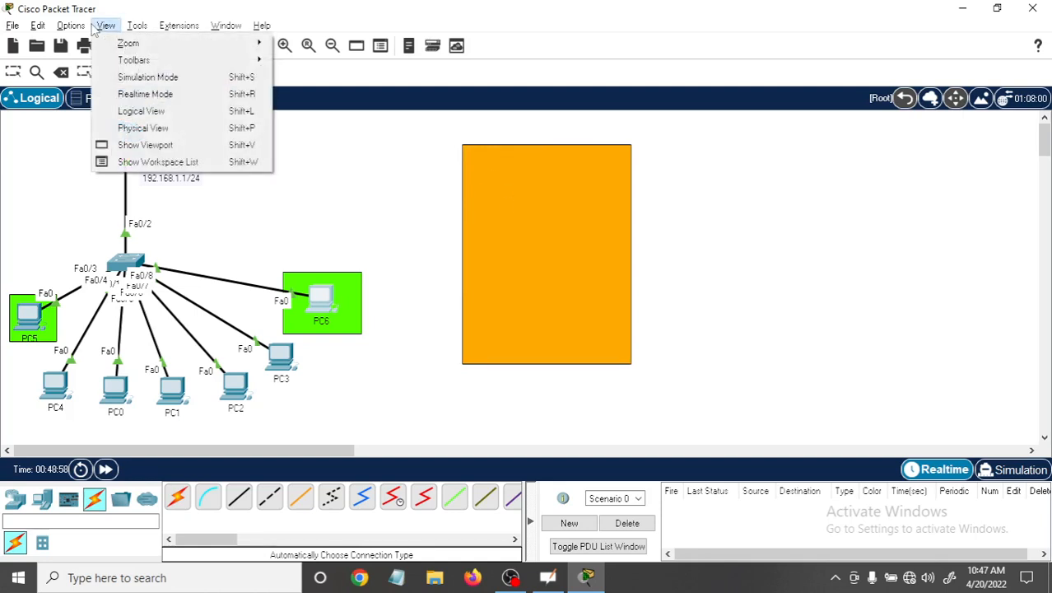
pyautogui.moveTo(140, 31)
pyautogui.moveTo(172, 31)
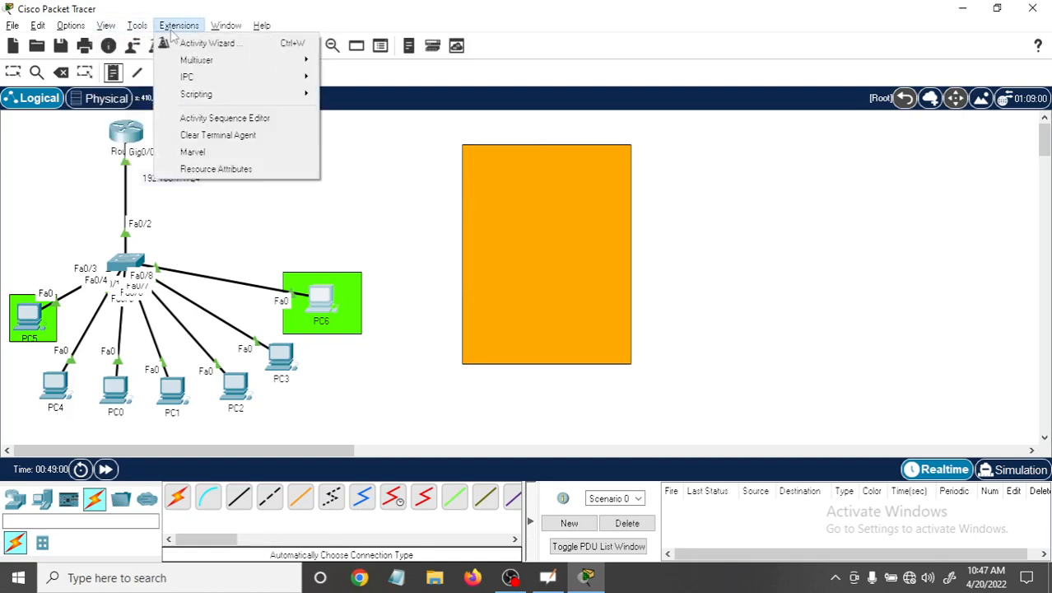
pyautogui.click(81, 43)
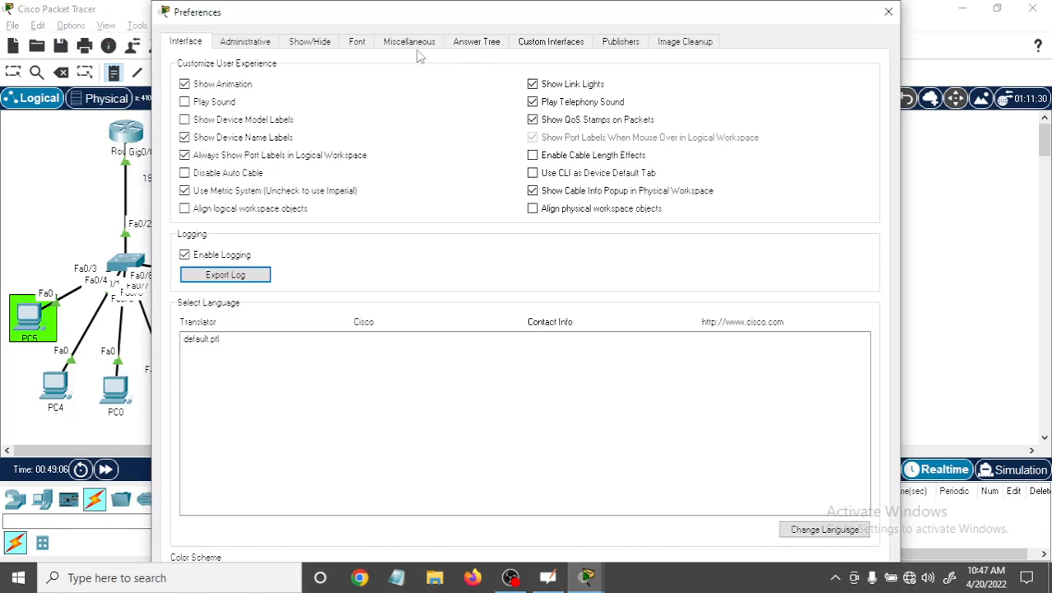
pyautogui.click(360, 46)
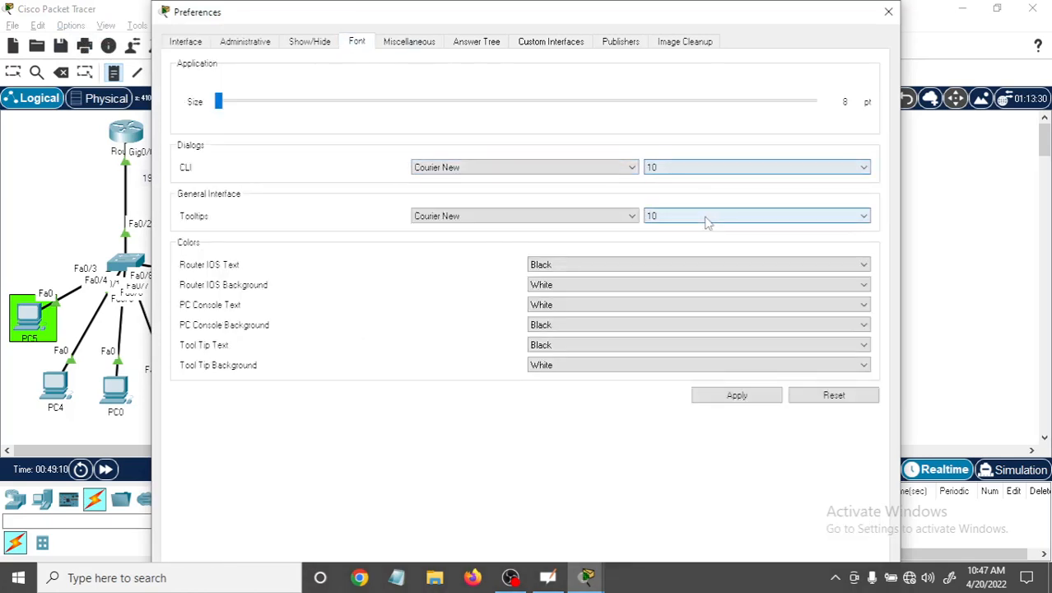
pyautogui.click(718, 171)
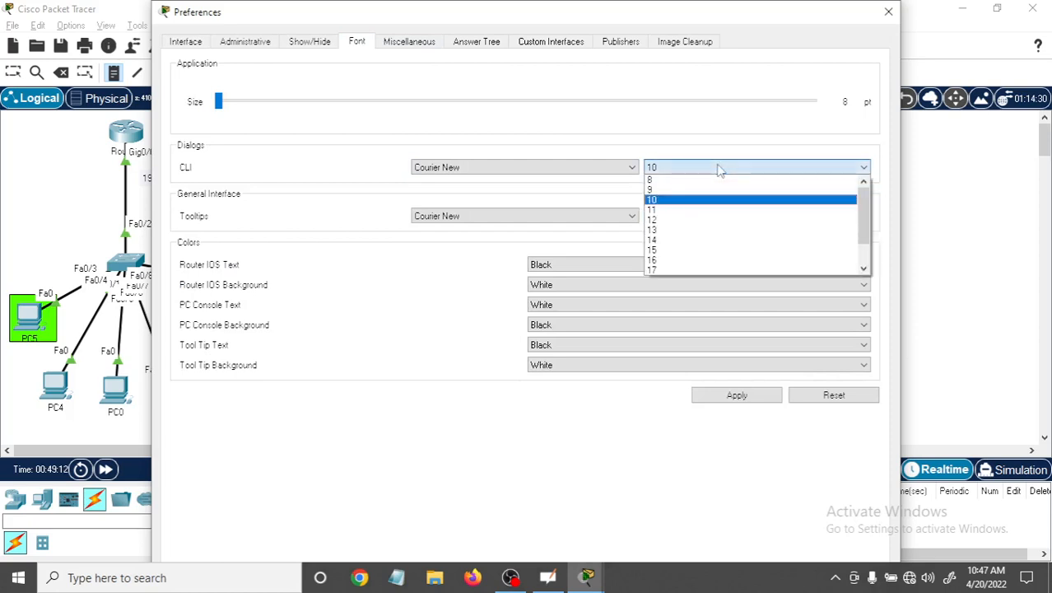
pyautogui.click(683, 240)
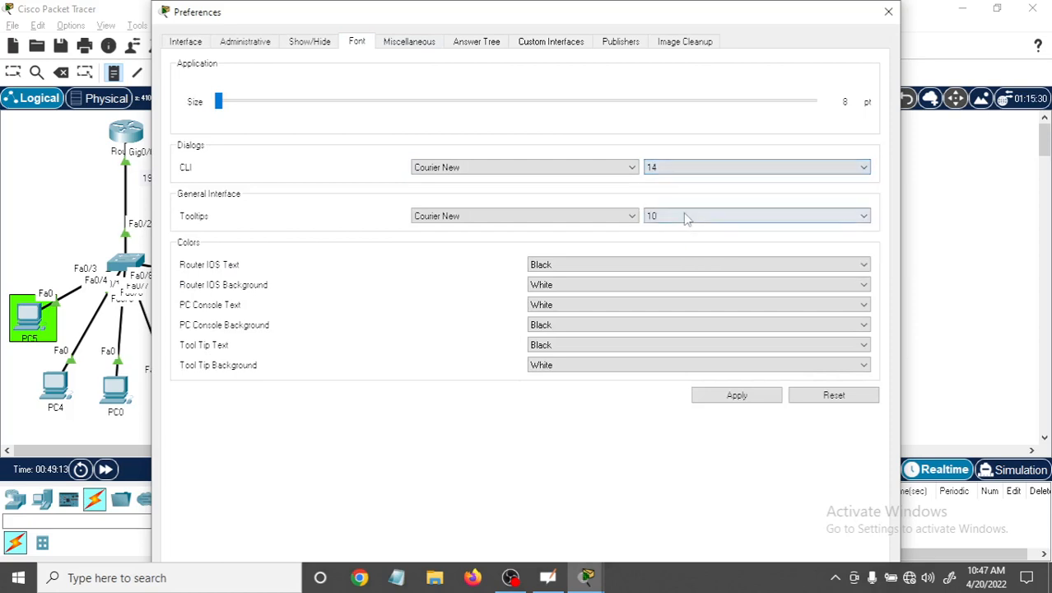
pyautogui.click(685, 216)
pyautogui.click(661, 290)
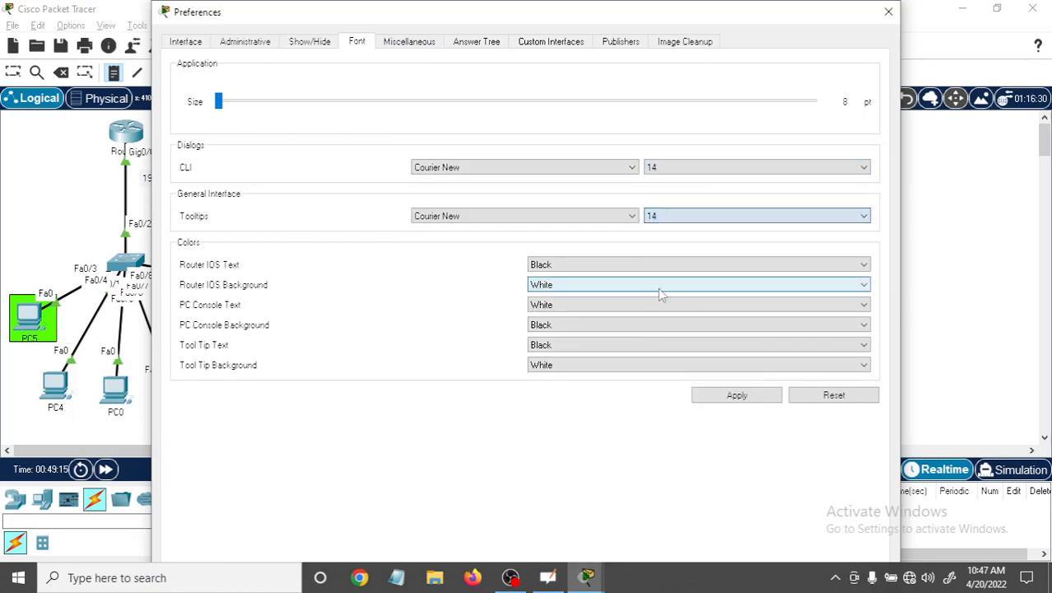
pyautogui.click(742, 398)
pyautogui.moveTo(765, 20)
pyautogui.mouseDown()
pyautogui.moveTo(753, 74)
pyautogui.moveTo(749, 22)
pyautogui.mouseUp()
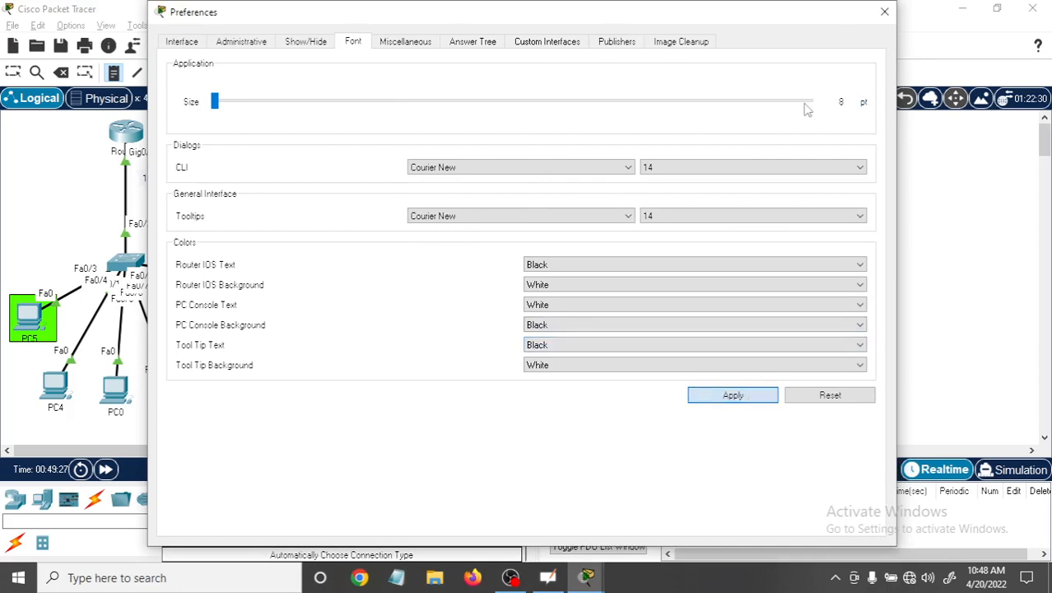
# Close the Preferences and place a note in the orange rectangle with "Telnet" and "SSH" on separate lines.
pyautogui.click(884, 11)
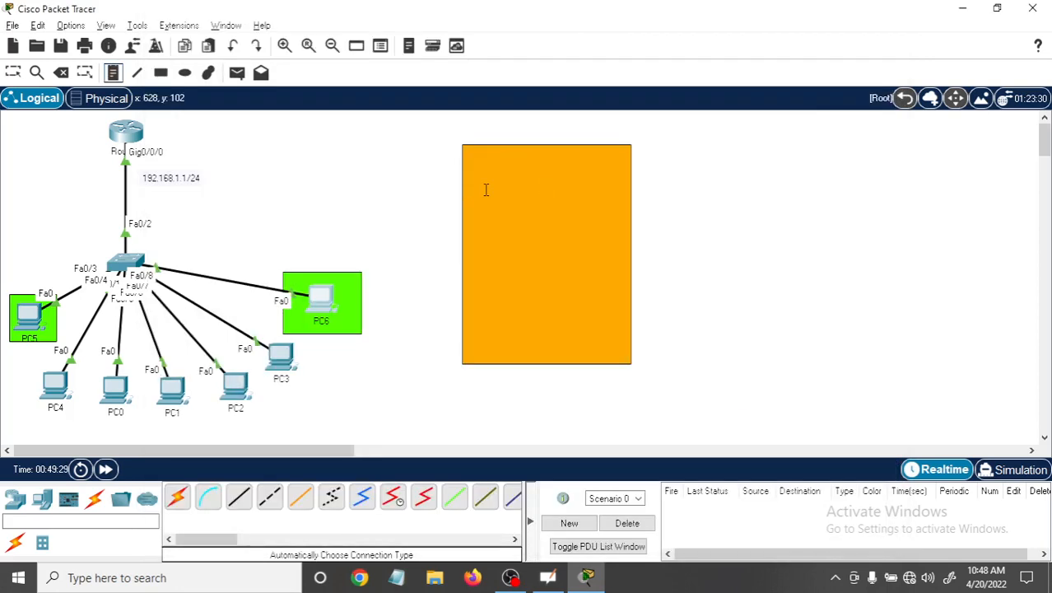
pyautogui.click(114, 72)
pyautogui.click(495, 184)
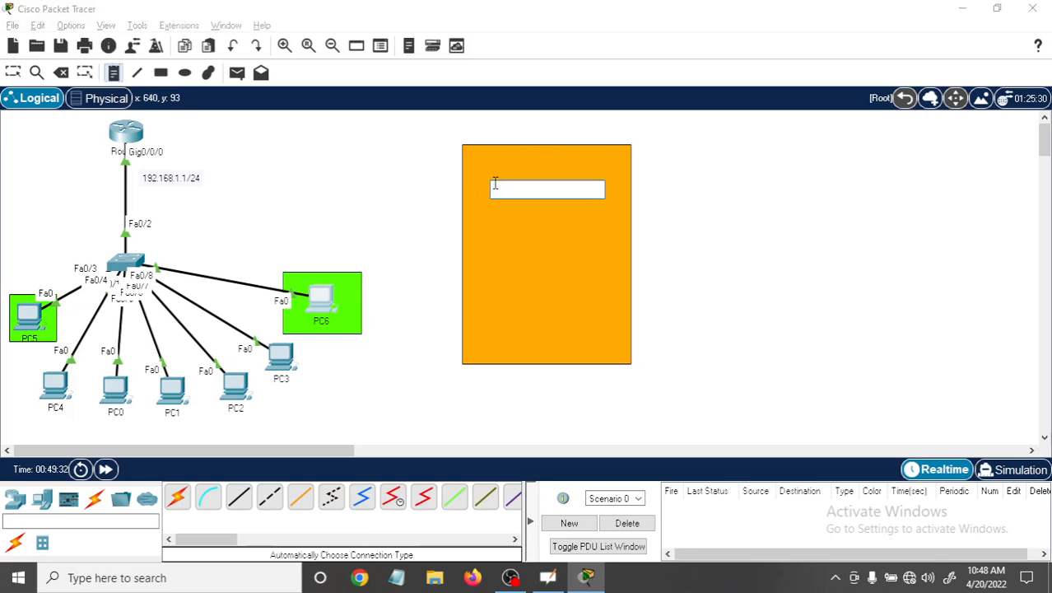
pyautogui.write('Fe')
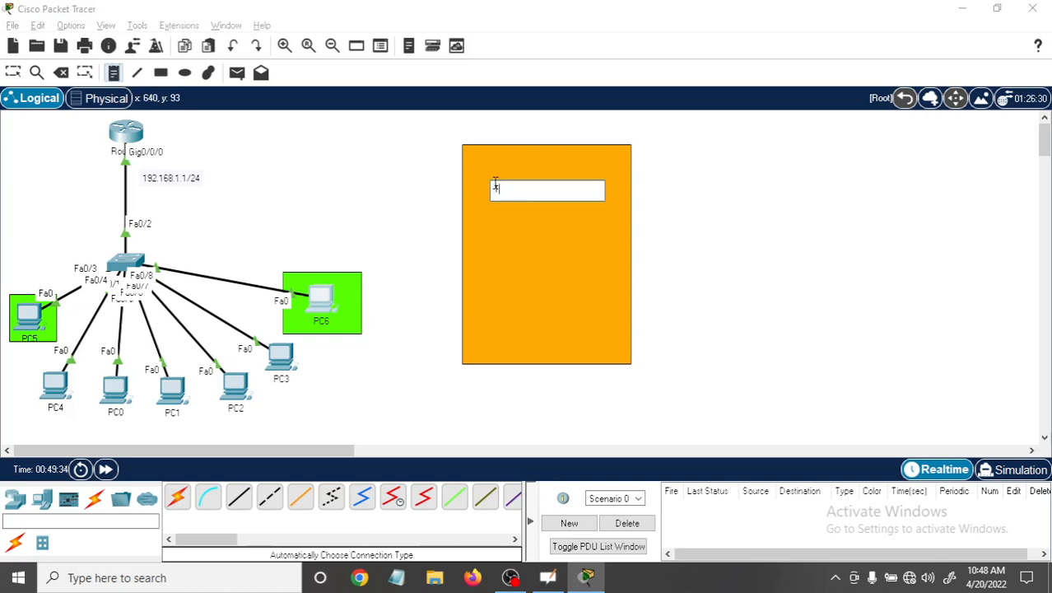
pyautogui.write('lnet')
pyautogui.press('Return')
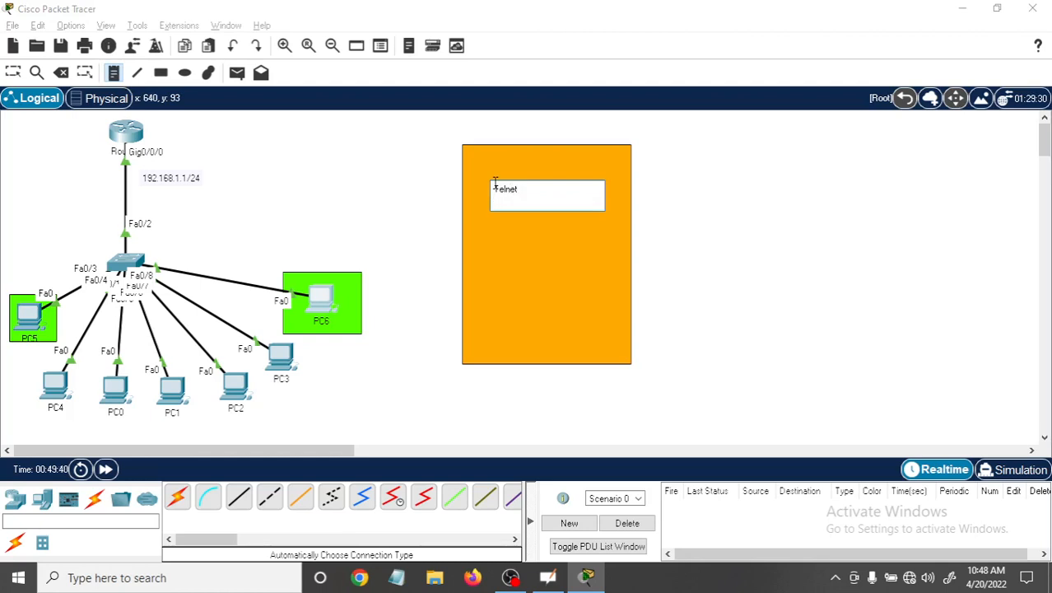
pyautogui.write('SSH')
pyautogui.press('Return')
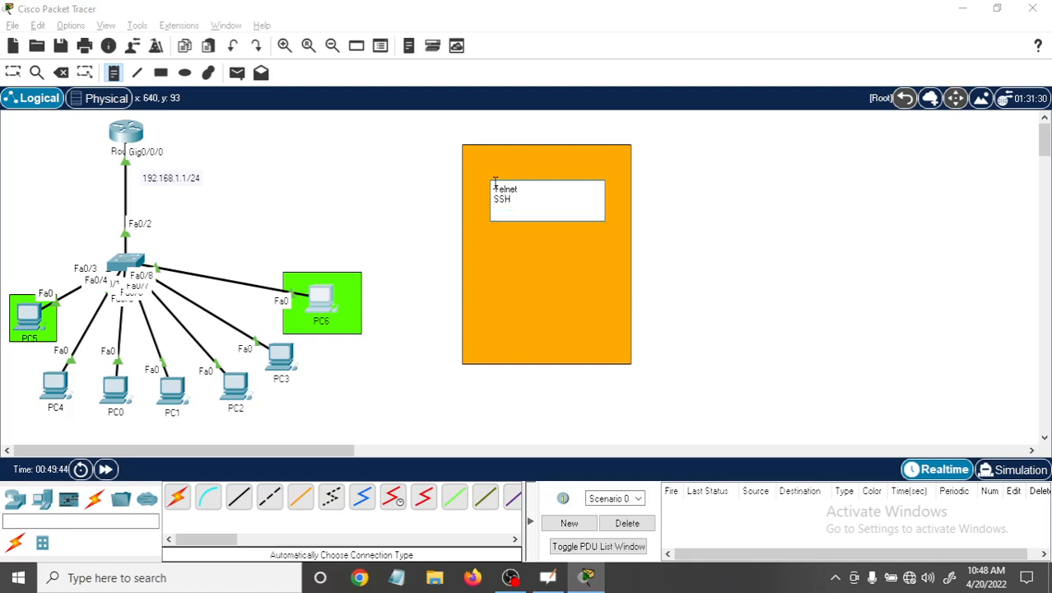
# Add "DHCP" as the note's third line and finish placing notes without leaving any extra ones.
pyautogui.write('DHCP COn')
pyautogui.press('BackSpace')
pyautogui.press('BackSpace')
pyautogui.press('BackSpace')
pyautogui.press('BackSpace')
pyautogui.write('onfi')
pyautogui.press('BackSpace')
pyautogui.press('BackSpace')
pyautogui.press('BackSpace')
pyautogui.press('BackSpace')
pyautogui.press('BackSpace')
pyautogui.click(580, 262)
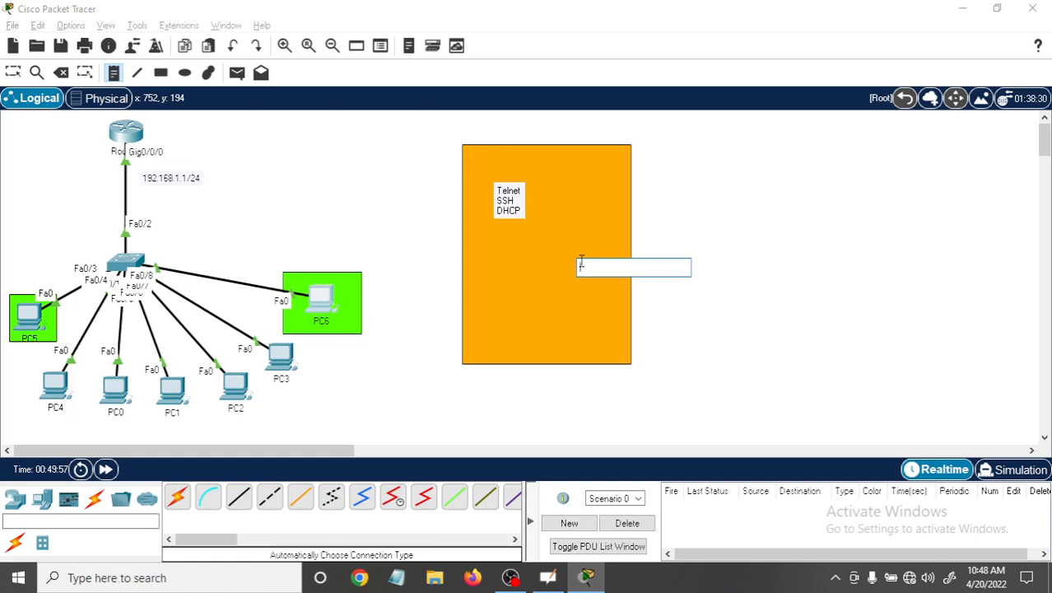
pyautogui.click(735, 326)
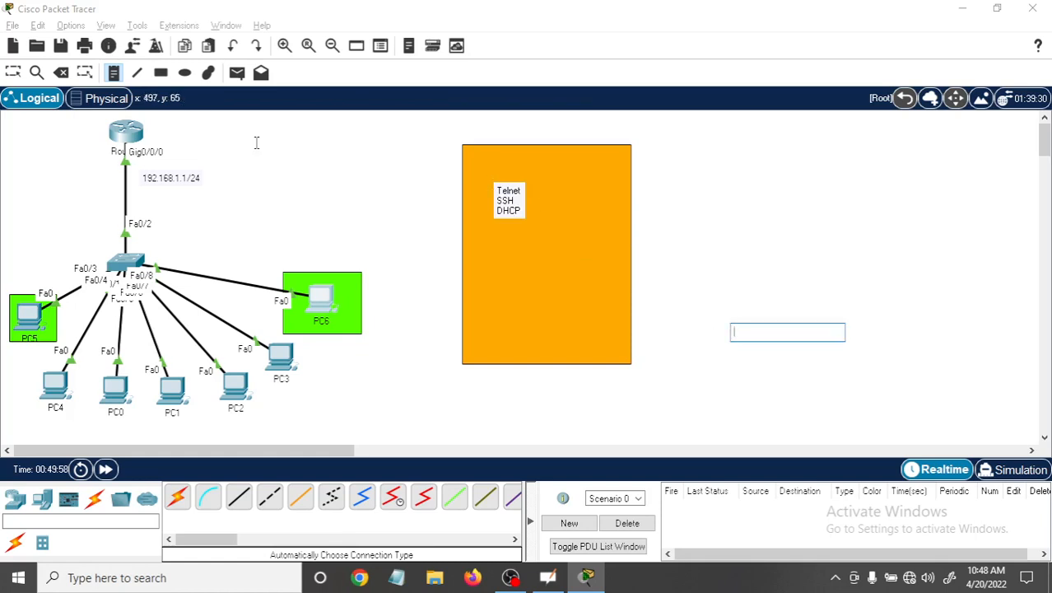
pyautogui.click(11, 75)
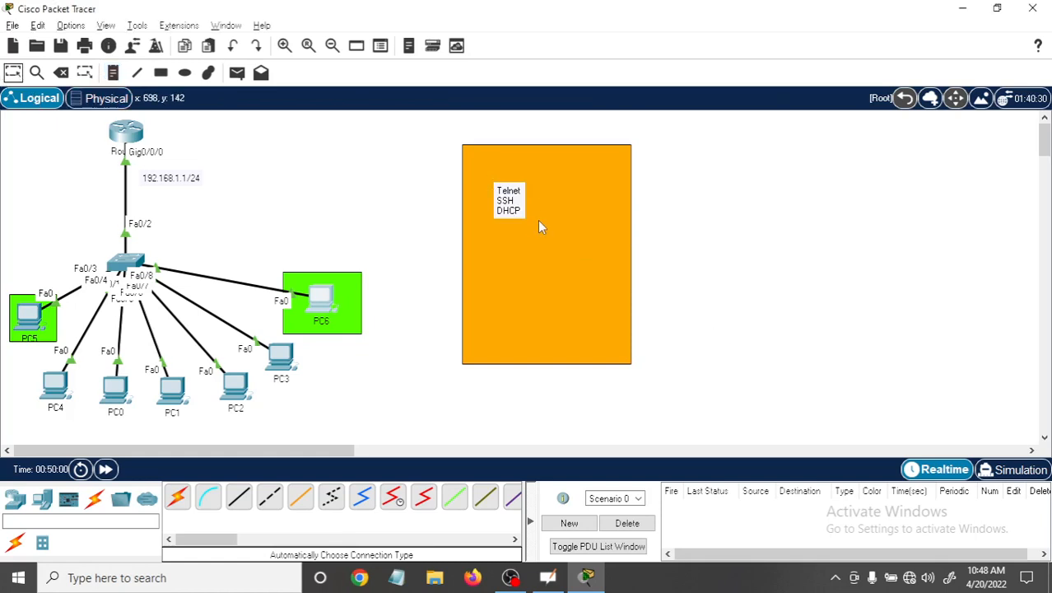
# Move the Telnet, SSH and DHCP note down to the middle of the orange rectangle.
pyautogui.doubleClick(508, 200)
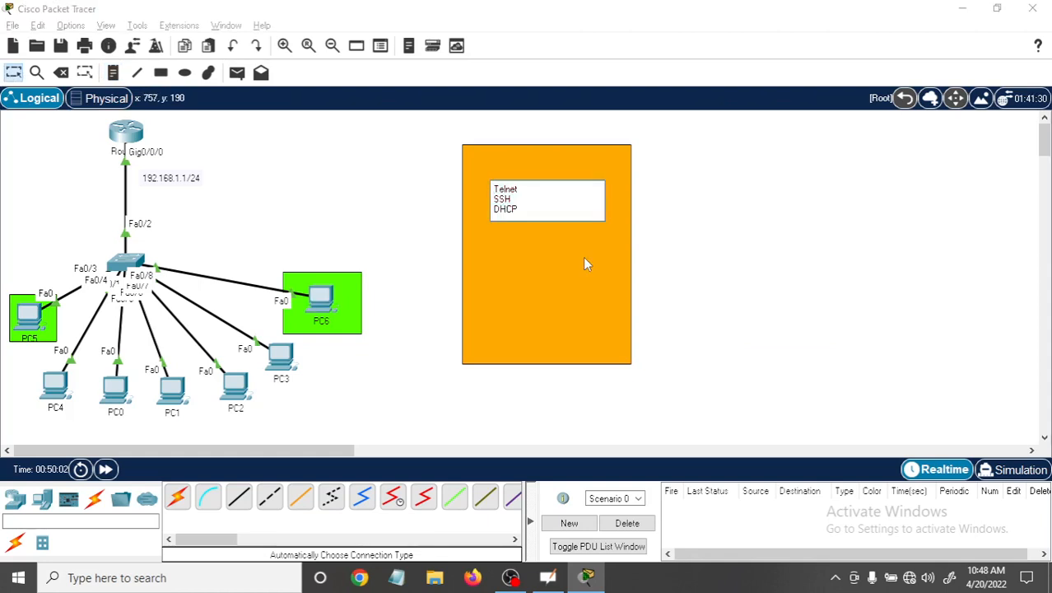
pyautogui.doubleClick(533, 258)
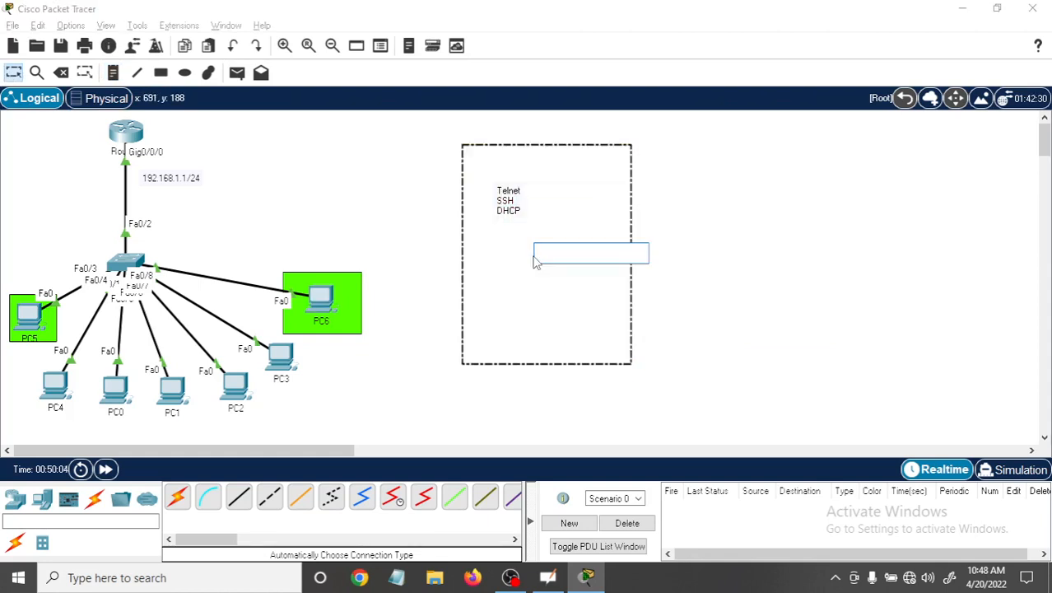
pyautogui.click(735, 264)
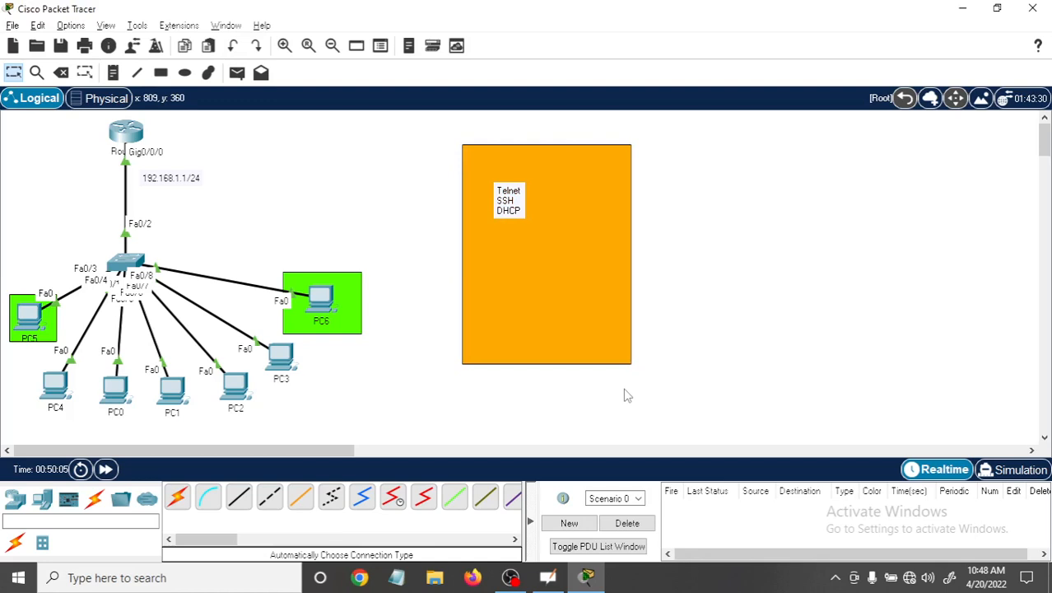
pyautogui.moveTo(511, 213); pyautogui.dragTo(539, 252)
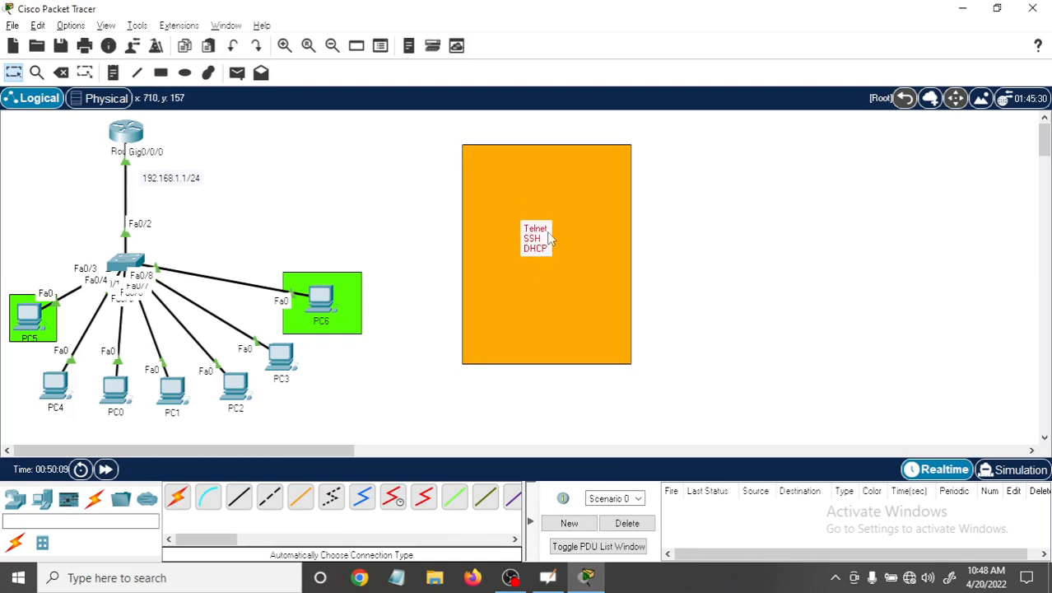
pyautogui.doubleClick(543, 230)
pyautogui.click(560, 226)
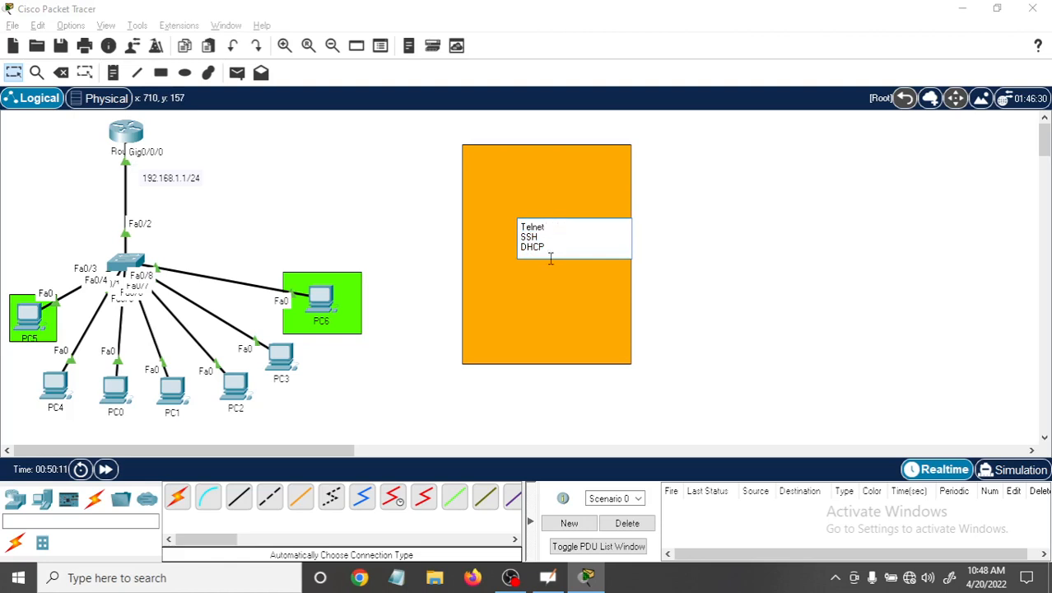
pyautogui.moveTo(557, 246); pyautogui.dragTo(522, 227)
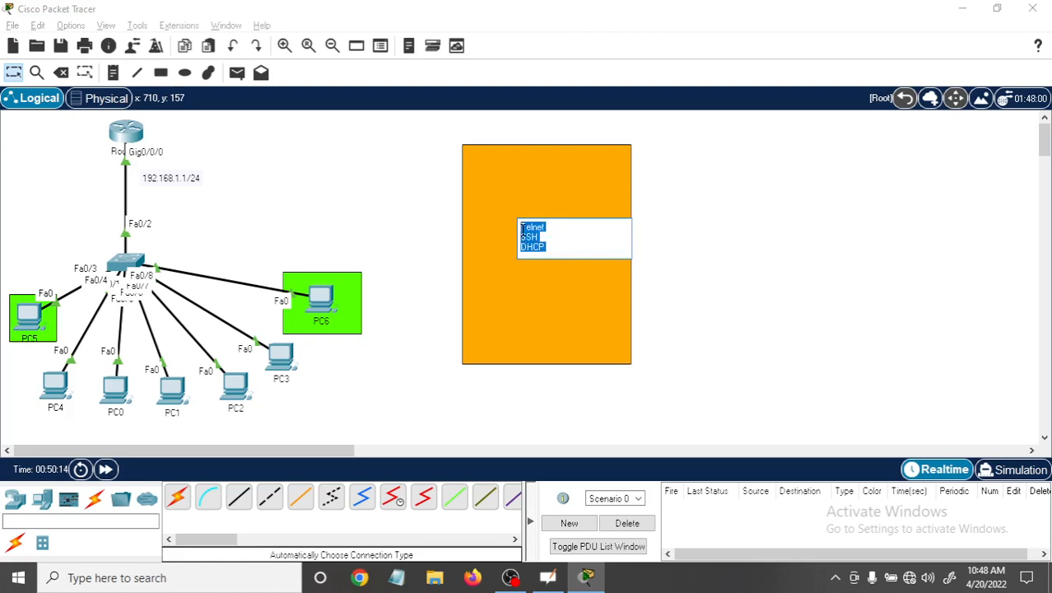
pyautogui.click(285, 45)
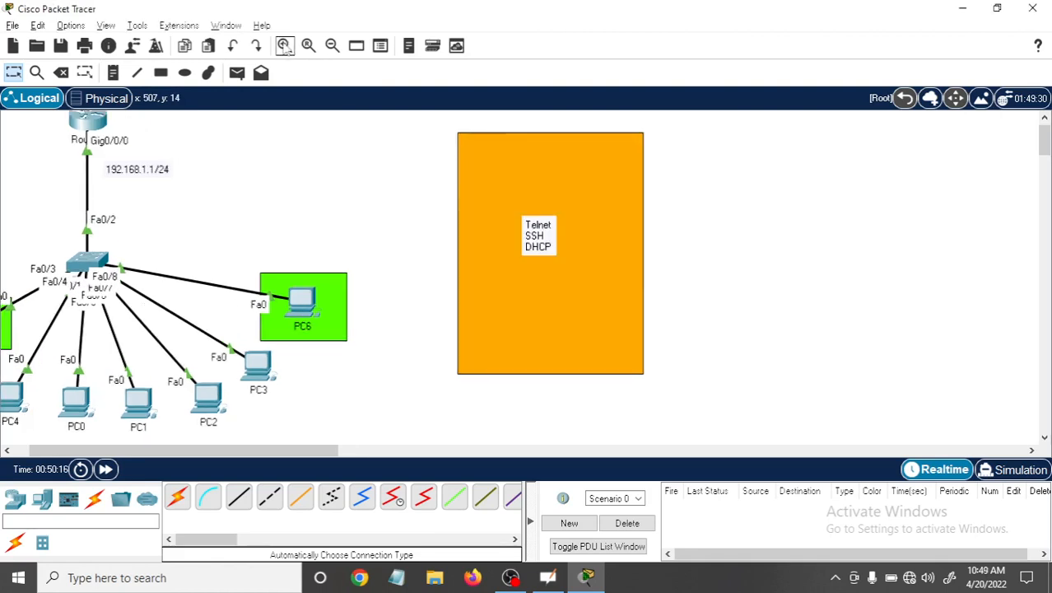
pyautogui.click(332, 45)
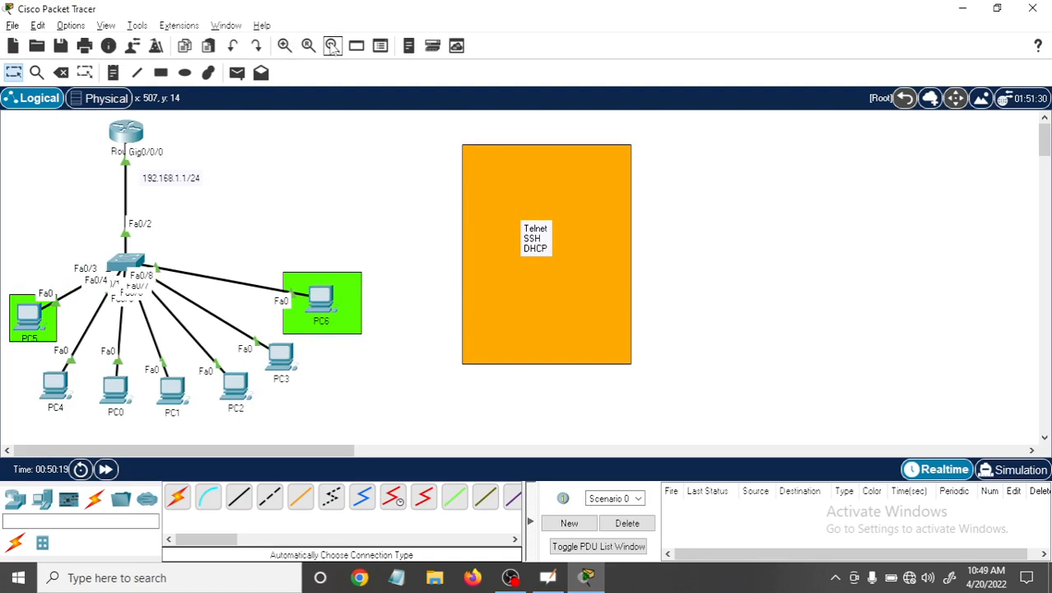
# Set the application font size to 14 pt in the Preferences and apply it.
pyautogui.click(107, 26)
pyautogui.moveTo(88, 27)
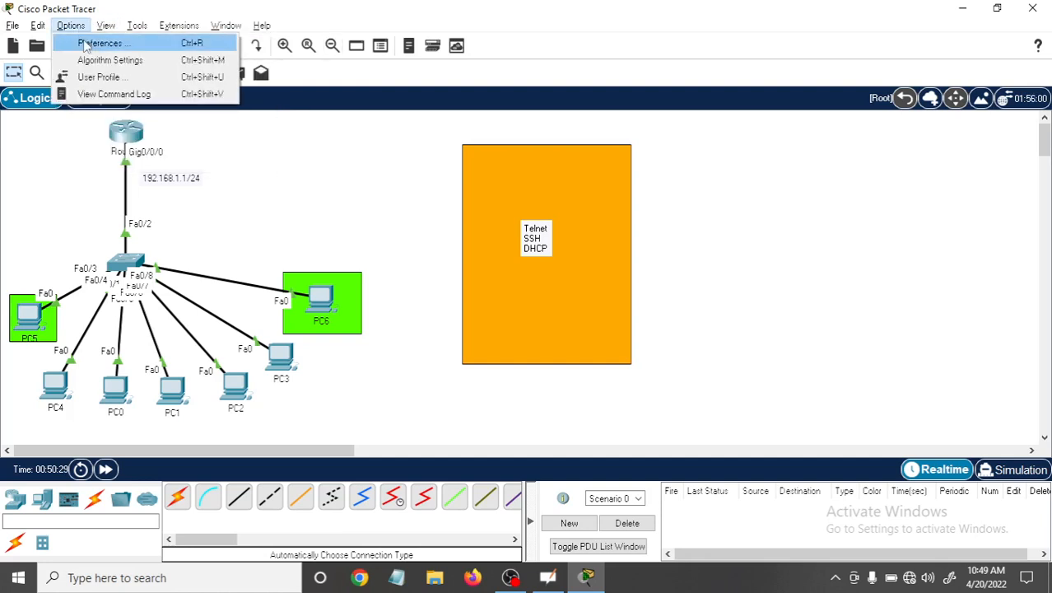
pyautogui.click(86, 45)
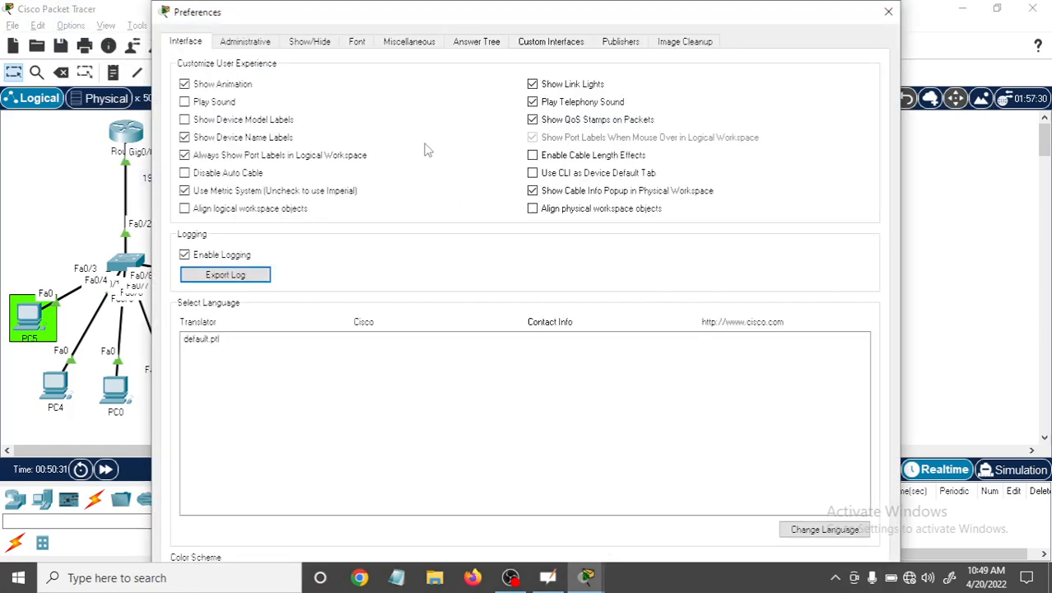
pyautogui.click(363, 44)
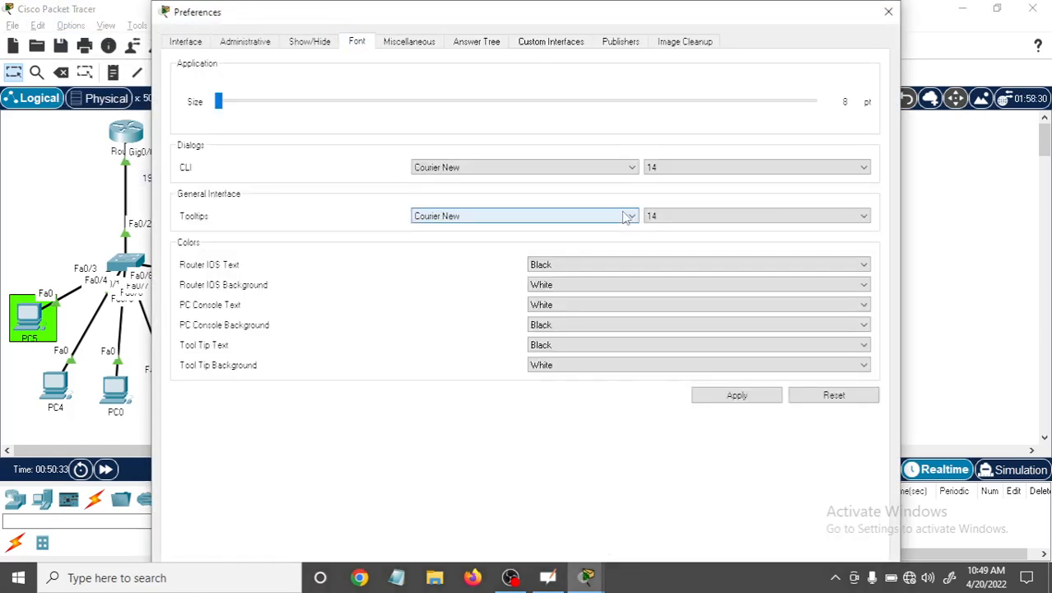
pyautogui.click(628, 216)
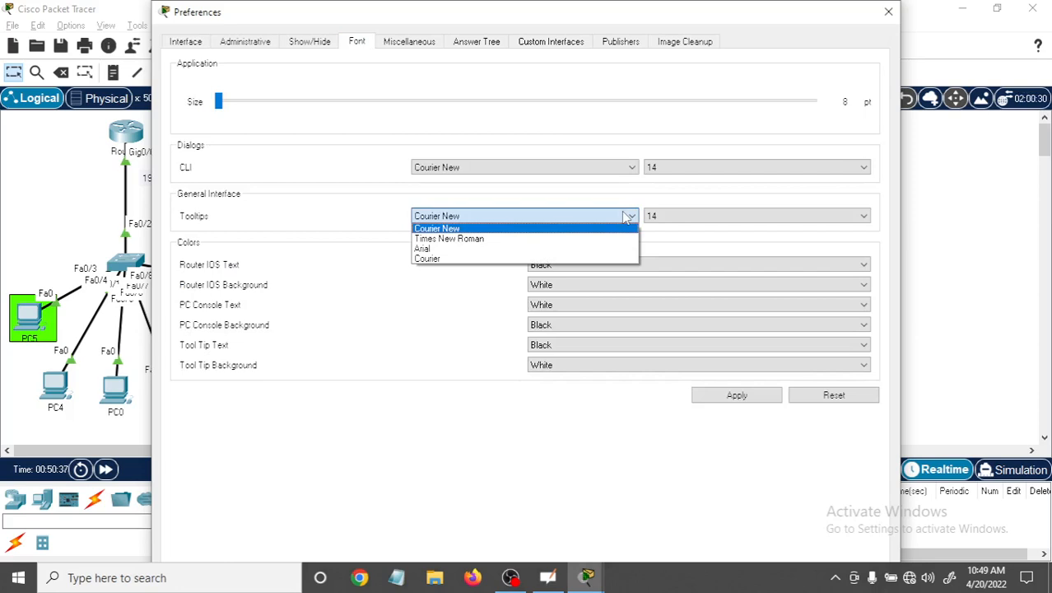
pyautogui.click(625, 216)
pyautogui.click(614, 171)
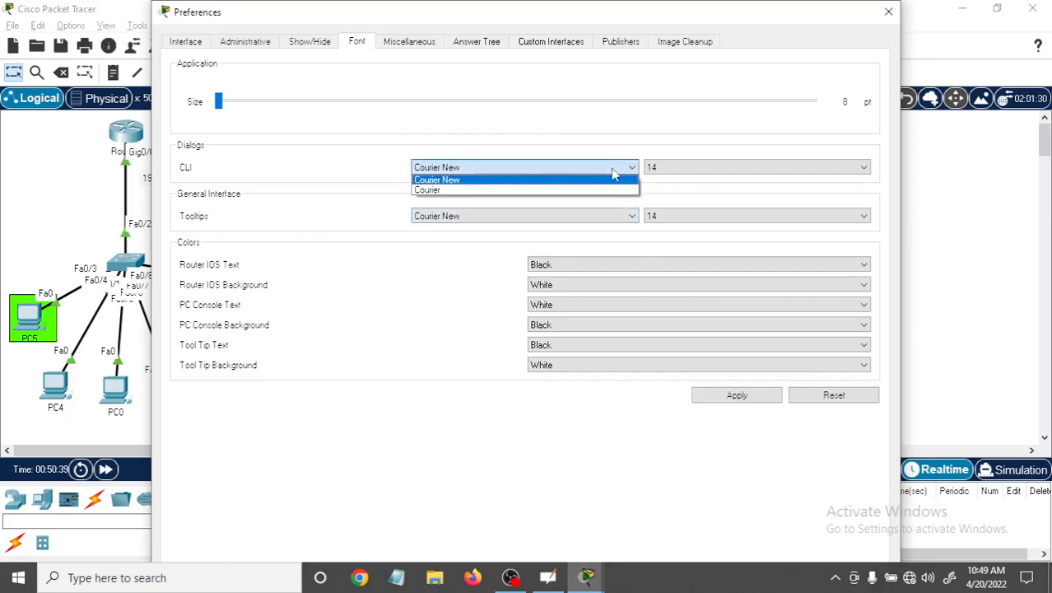
pyautogui.click(619, 170)
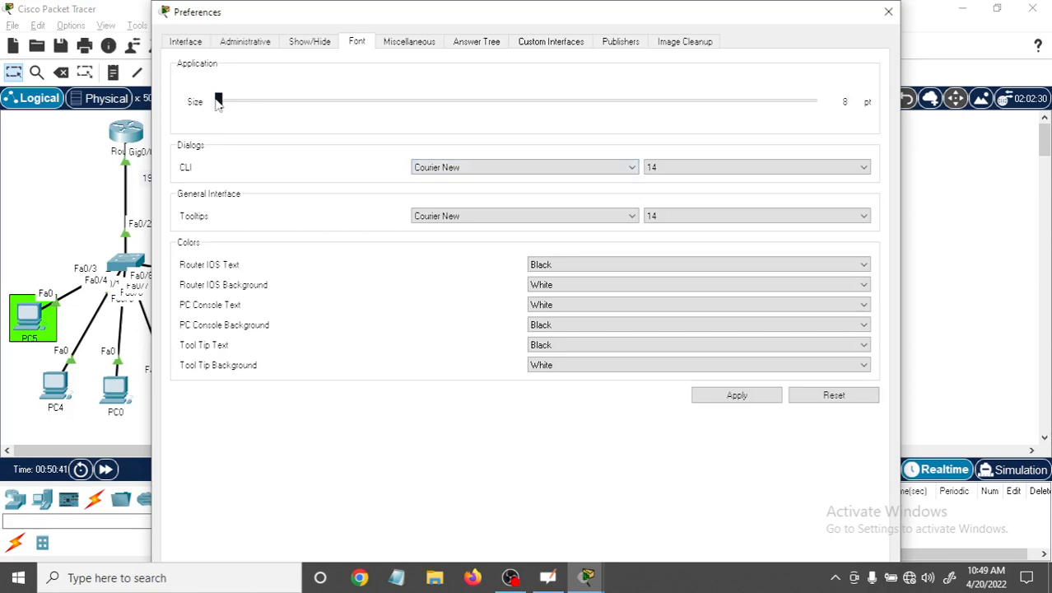
pyautogui.moveTo(219, 102); pyautogui.dragTo(530, 102)
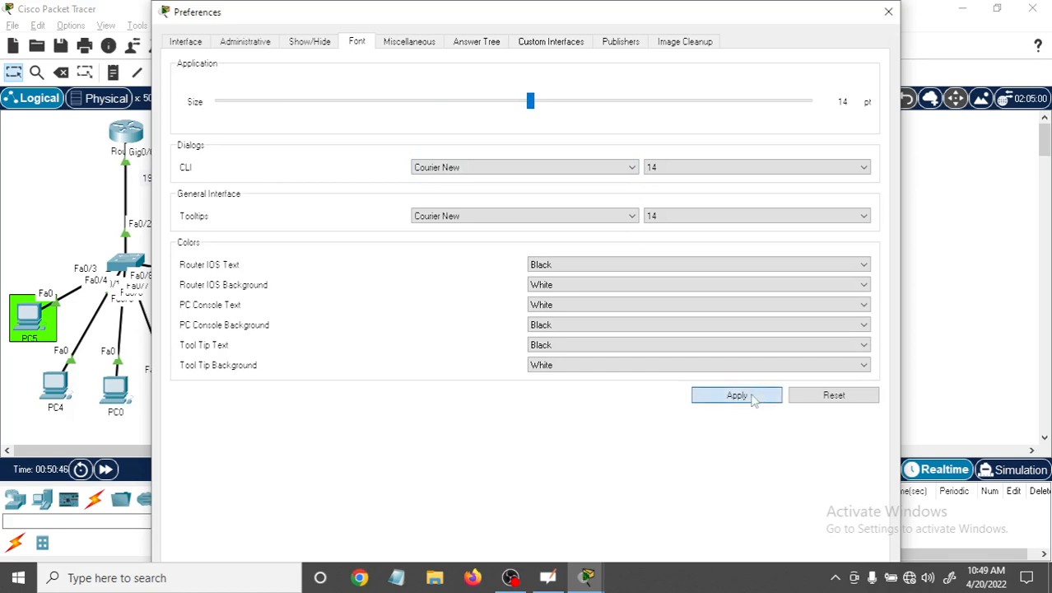
pyautogui.click(736, 395)
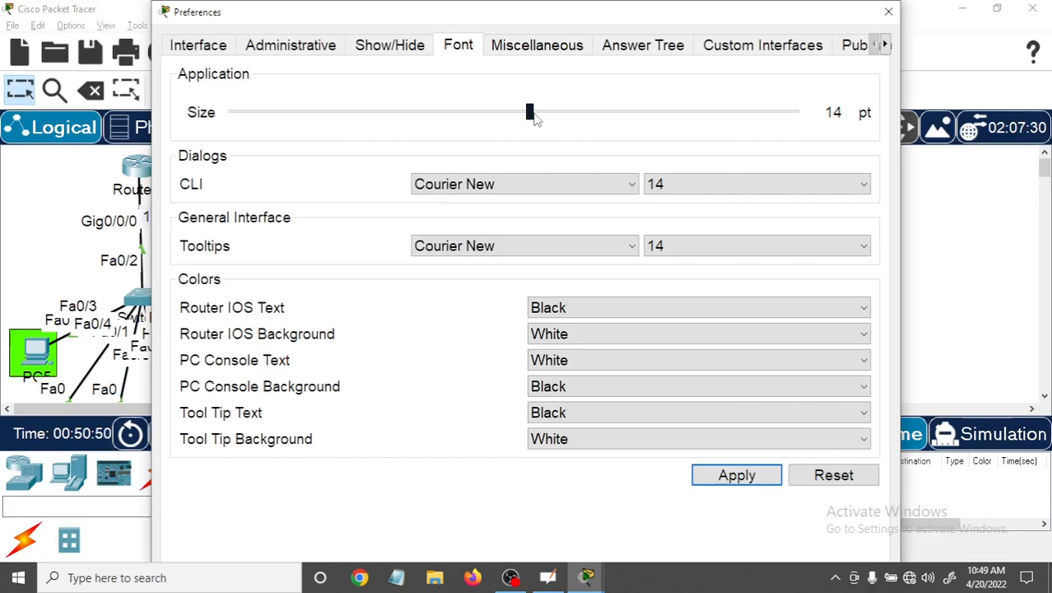
# Set the application font size back to 8 pt, apply it and close the Preferences.
pyautogui.moveTo(531, 114); pyautogui.dragTo(210, 112)
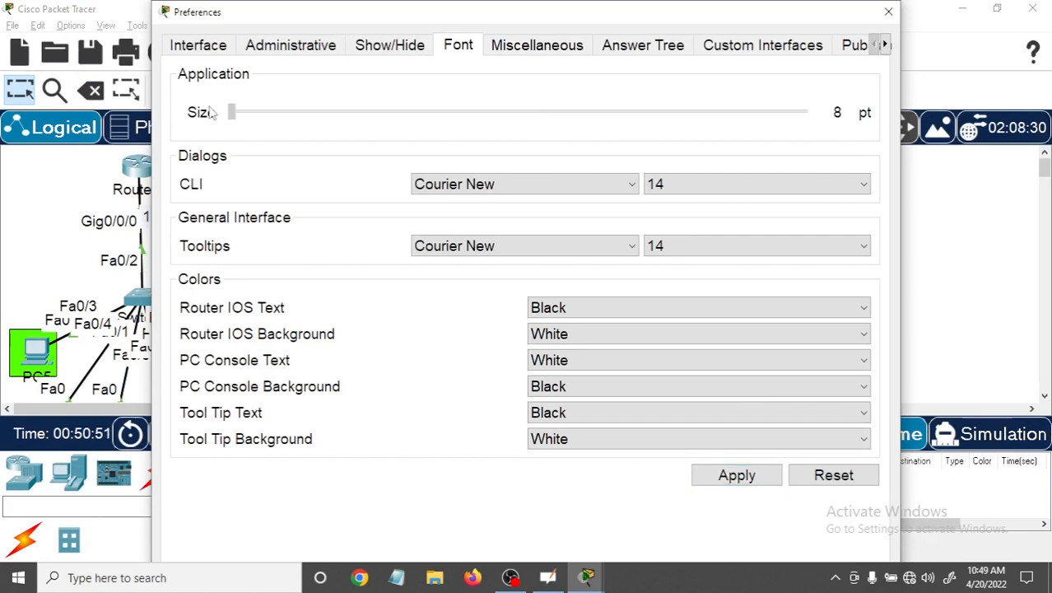
pyautogui.click(737, 475)
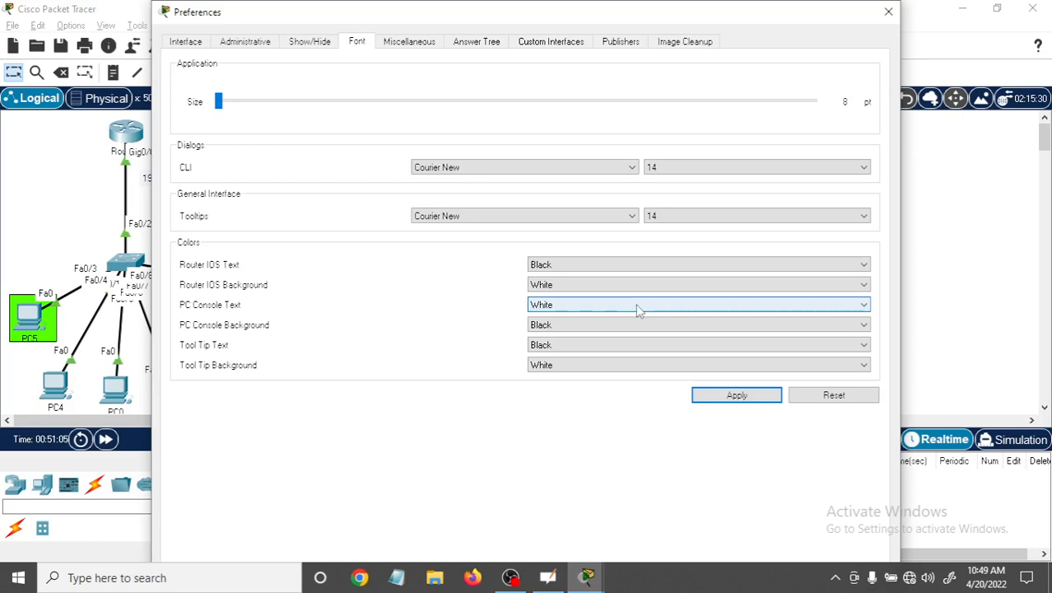
pyautogui.click(888, 13)
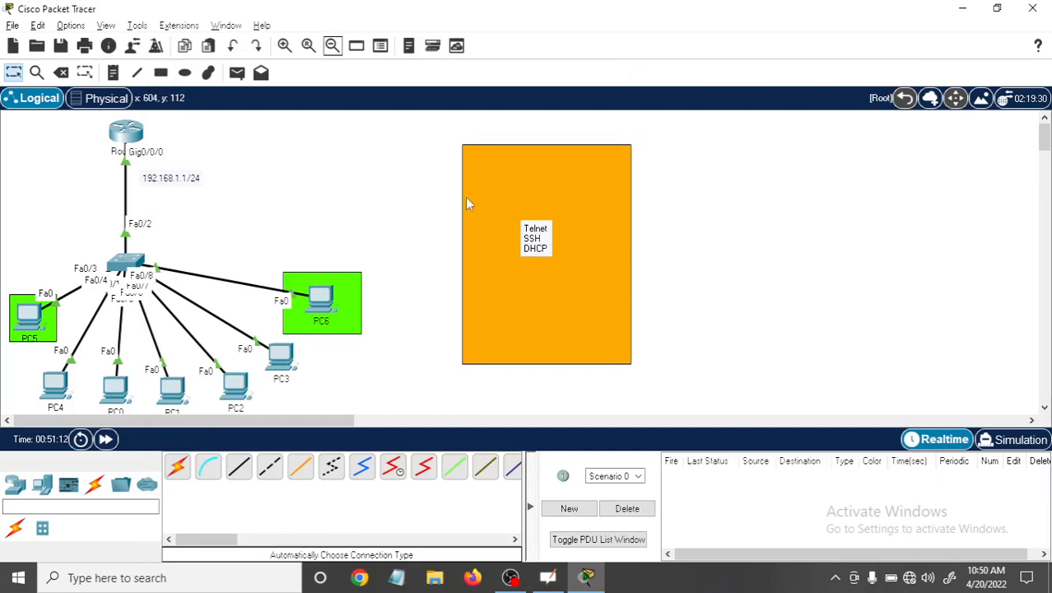
# Draw an orange-filled circle with a black outline in the empty workspace to the right of the orange rectangle.
pyautogui.click(185, 72)
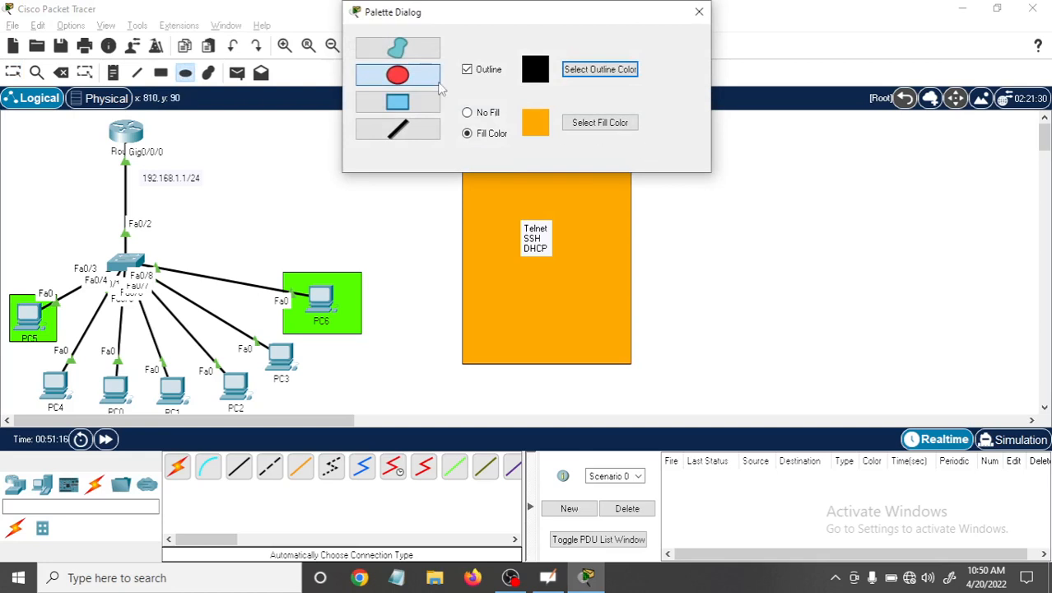
pyautogui.moveTo(726, 205); pyautogui.dragTo(820, 303)
pyautogui.click(698, 12)
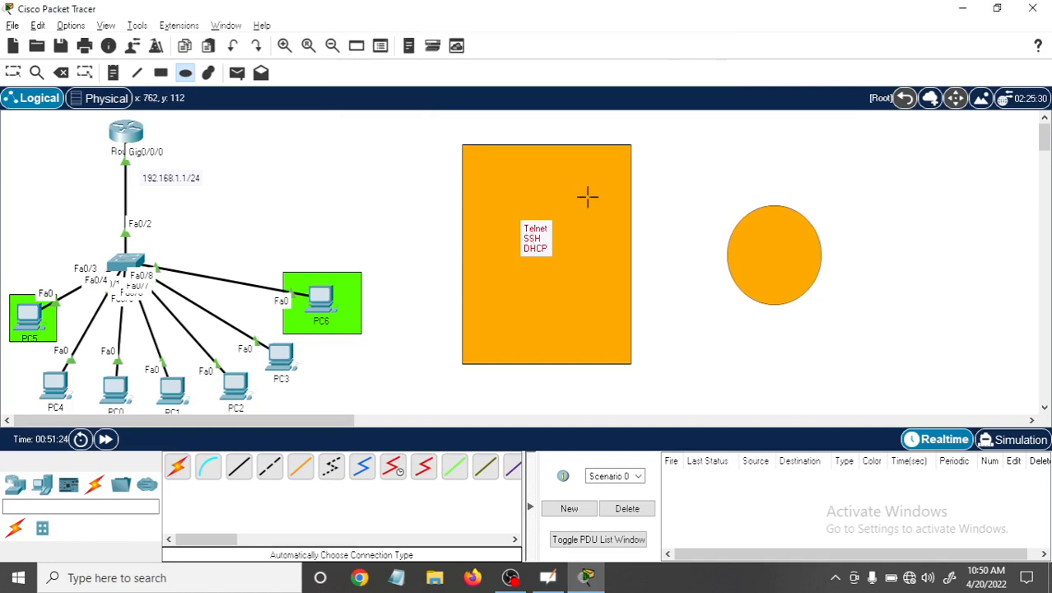
# Delete the large orange rectangle behind the Telnet, SSH and DHCP note.
pyautogui.click(61, 73)
pyautogui.click(551, 193)
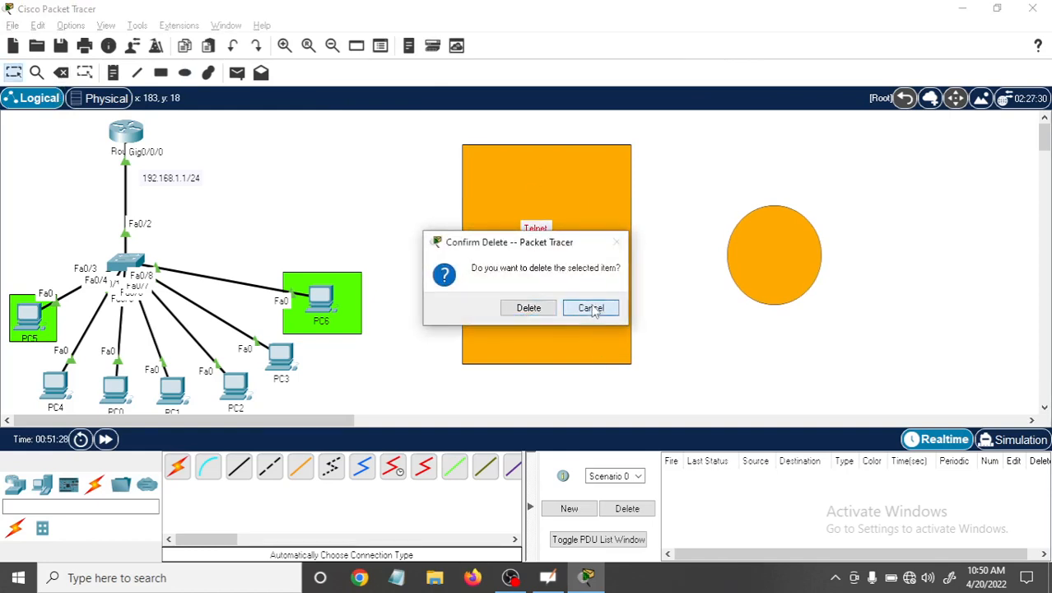
pyautogui.click(591, 310)
pyautogui.doubleClick(544, 182)
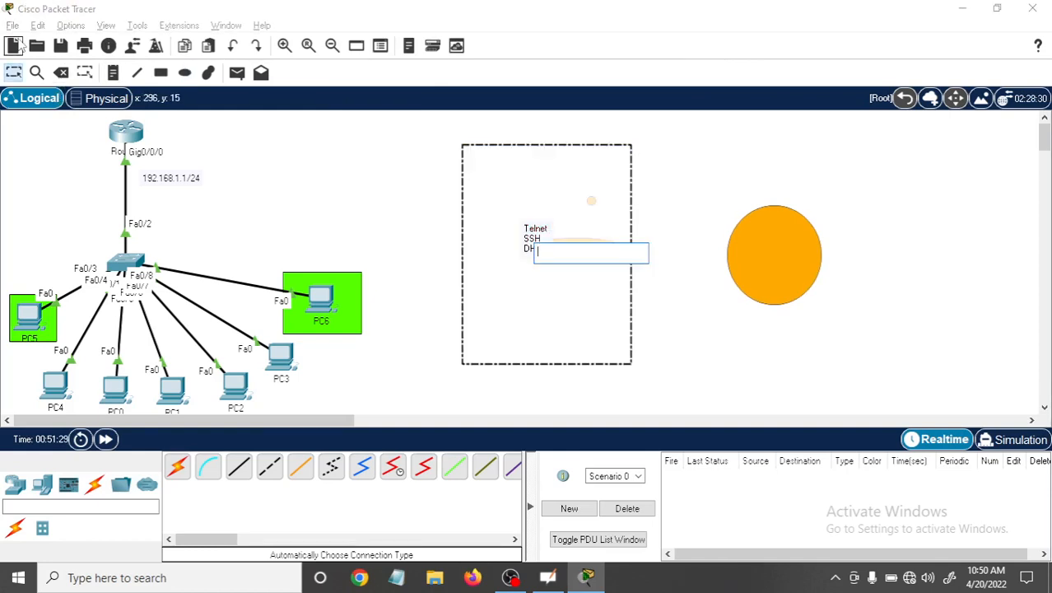
pyautogui.click(60, 73)
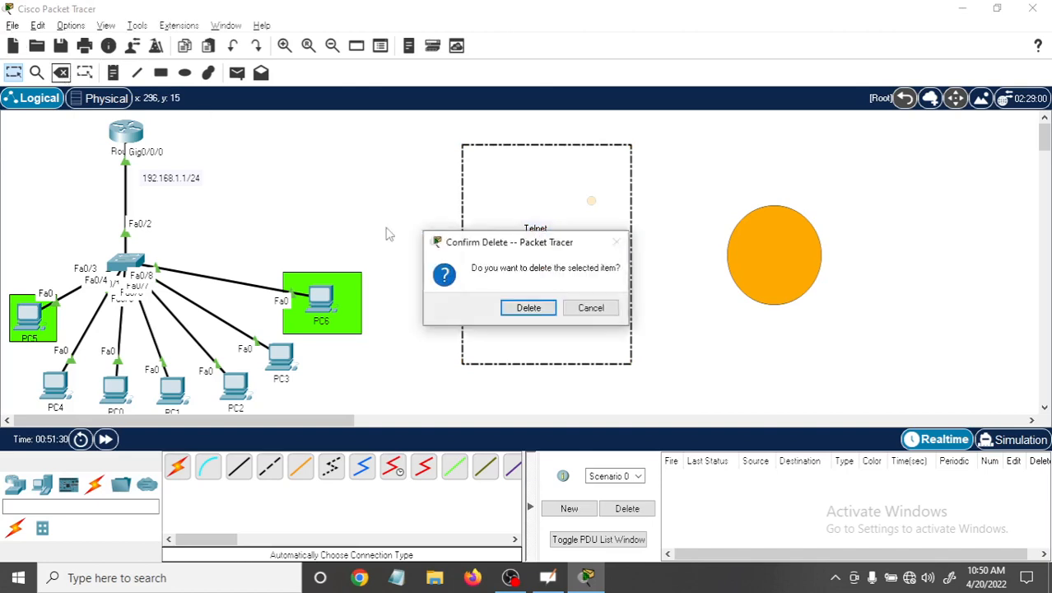
pyautogui.click(528, 308)
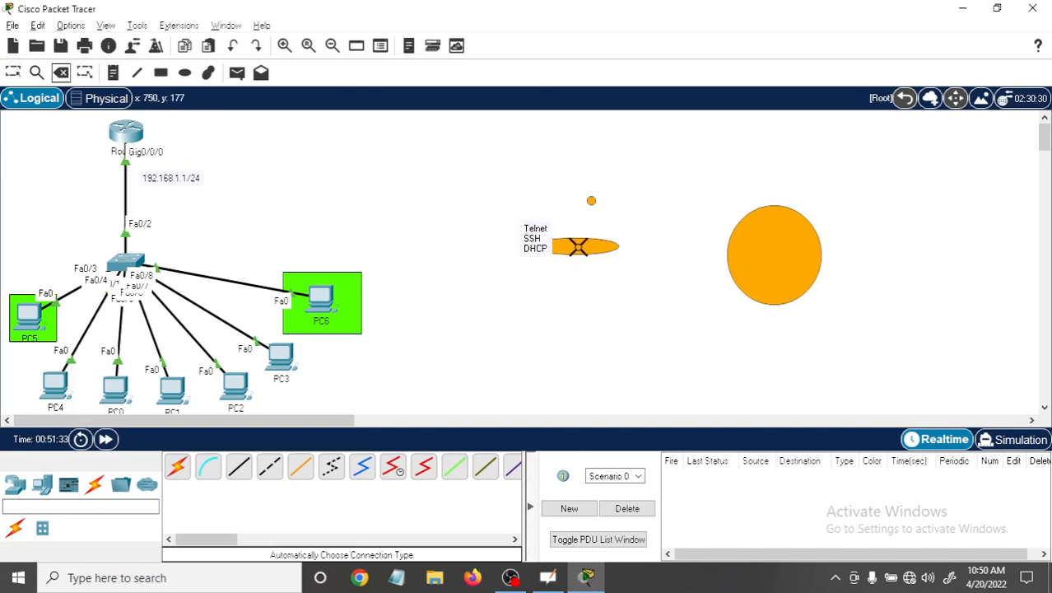
# Delete the two small stray orange ellipses near the note.
pyautogui.click(579, 247)
pyautogui.click(529, 312)
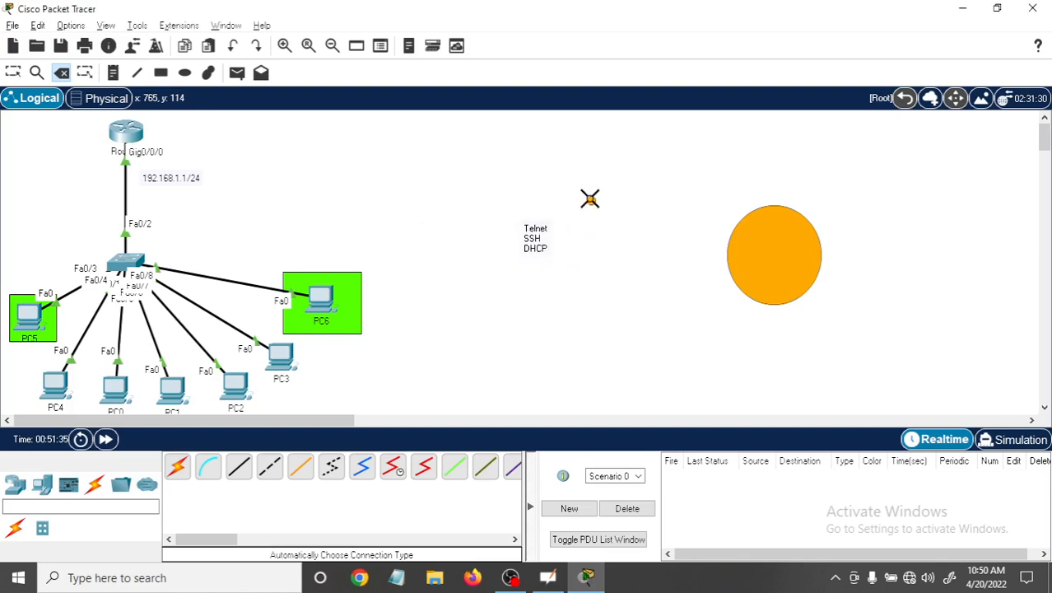
pyautogui.click(589, 199)
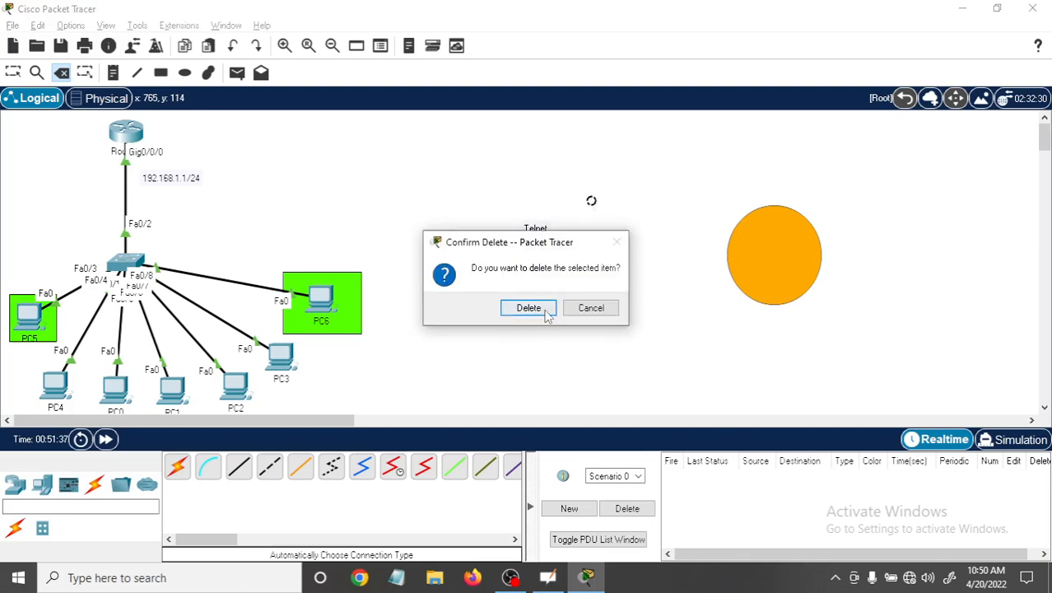
pyautogui.click(531, 307)
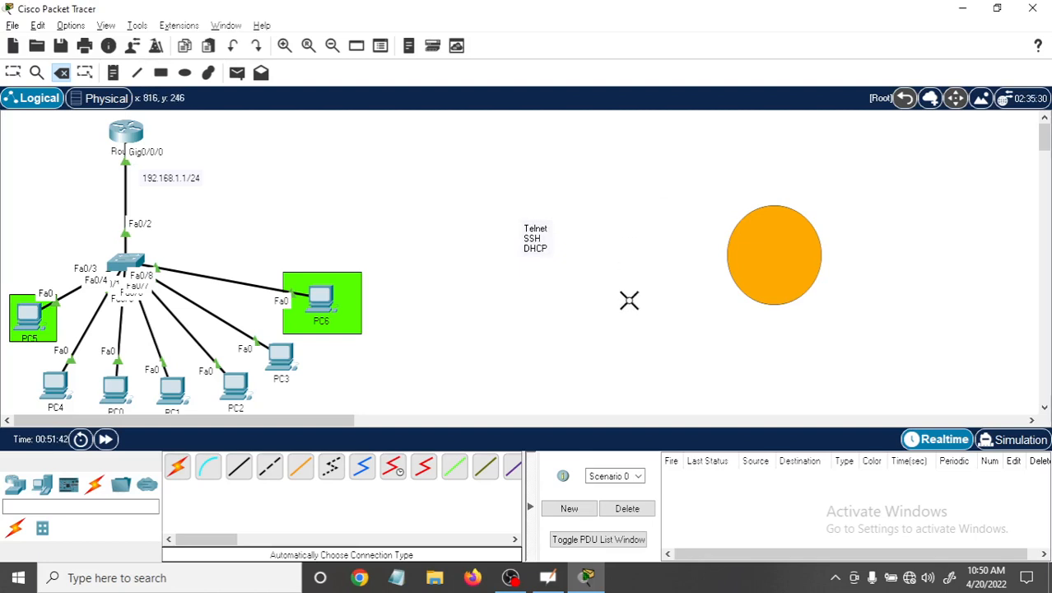
# Move the note up and to the left, and place the orange circle centred behind it.
pyautogui.click(13, 72)
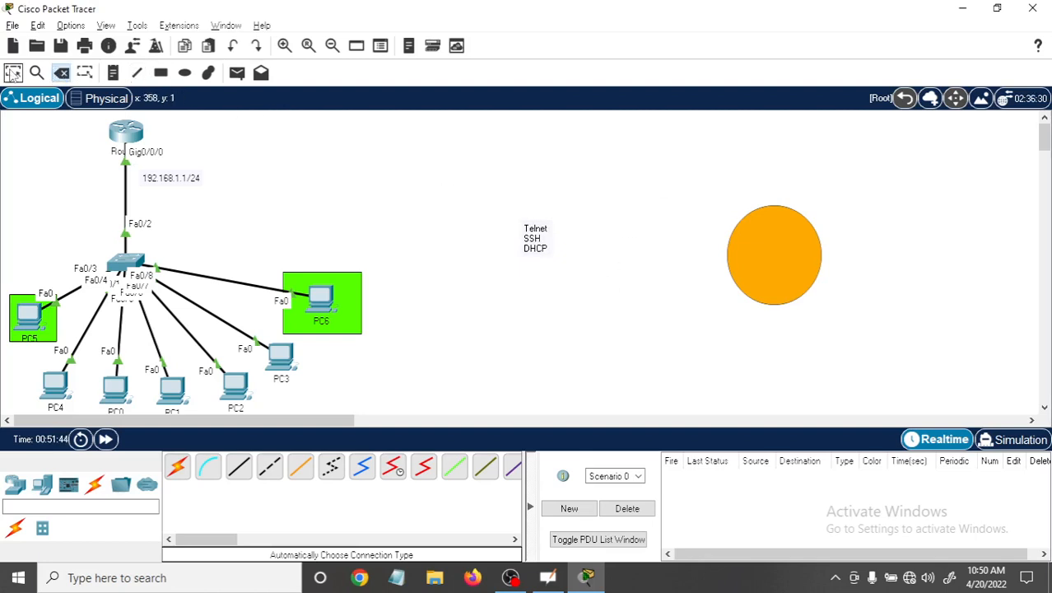
pyautogui.moveTo(537, 244); pyautogui.dragTo(507, 212)
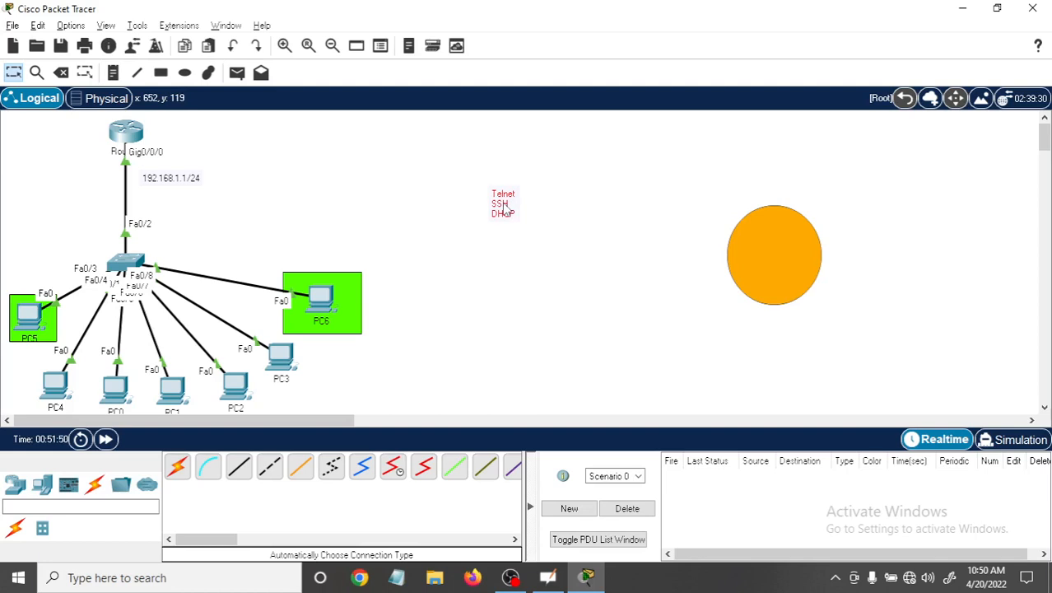
pyautogui.moveTo(793, 261); pyautogui.dragTo(519, 212)
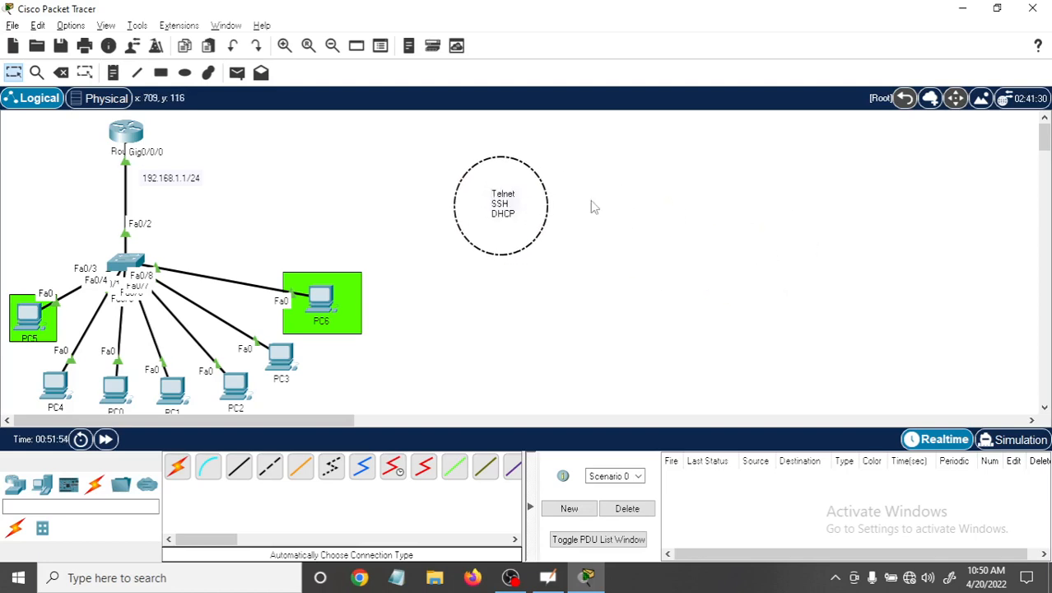